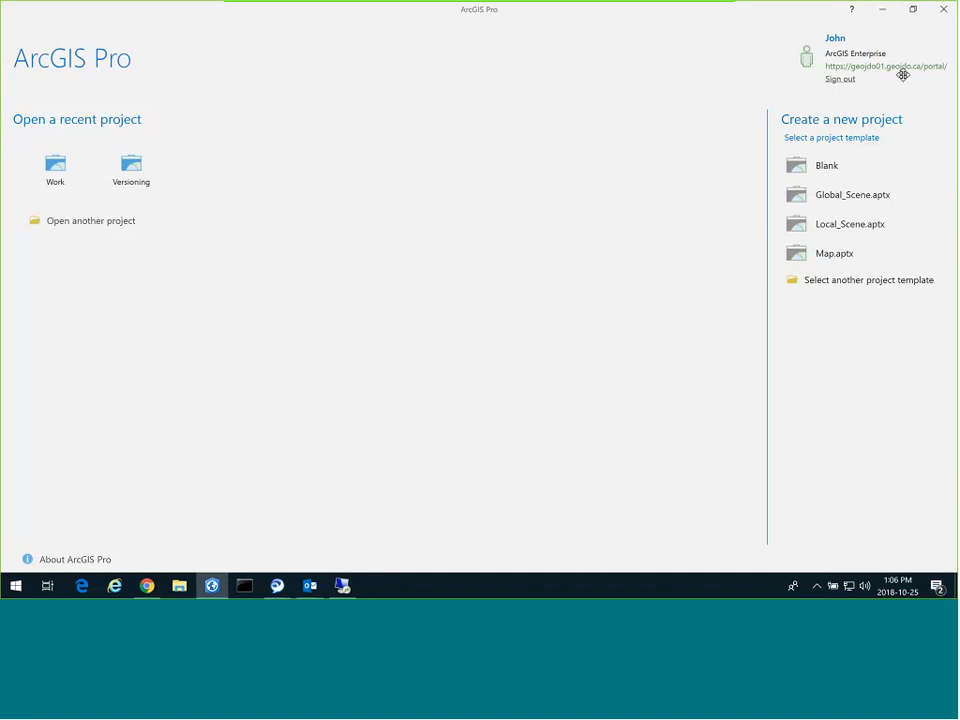
Create a new project from the Blank template named Demo1.
mouse_move(721, 38)
mouse_down()
mouse_move(701, 7)
mouse_move(718, 14)
mouse_up()
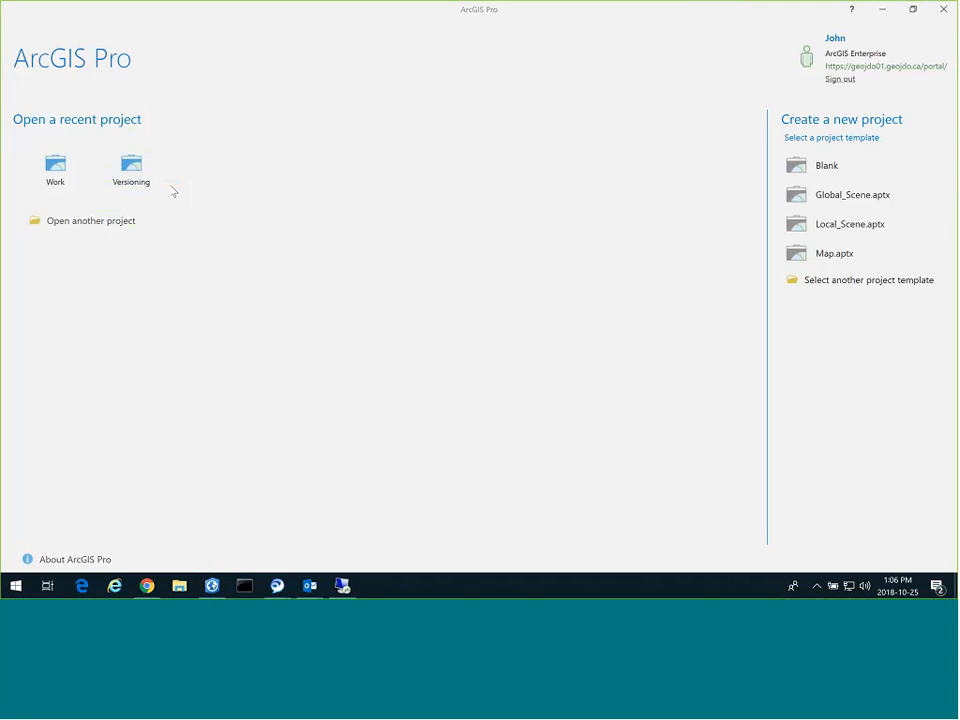
click(826, 167)
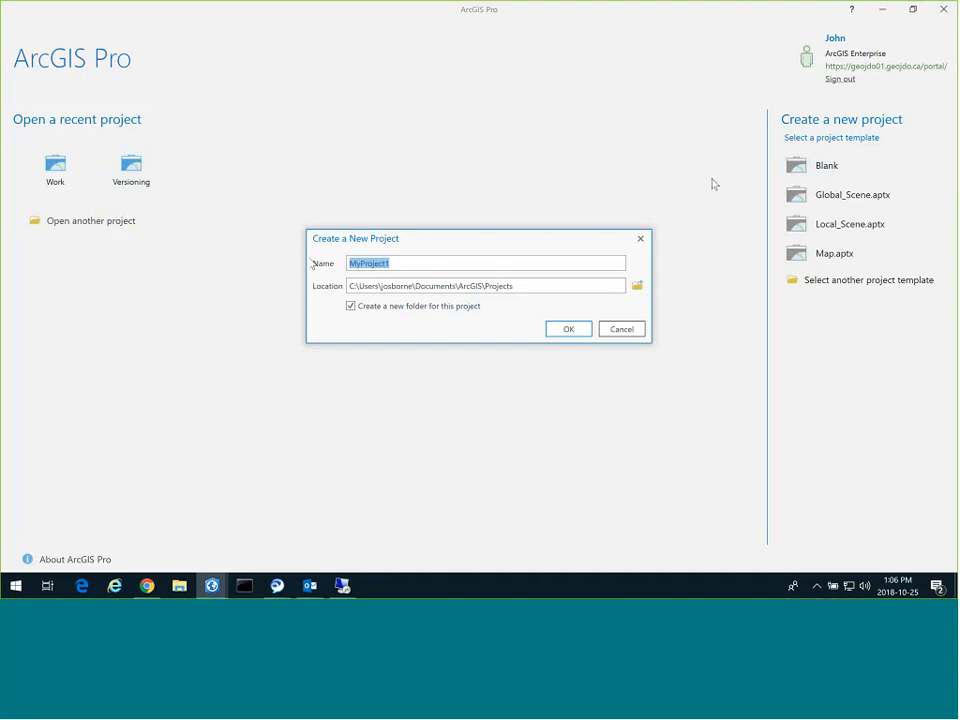
text(Demo1)
click(557, 332)
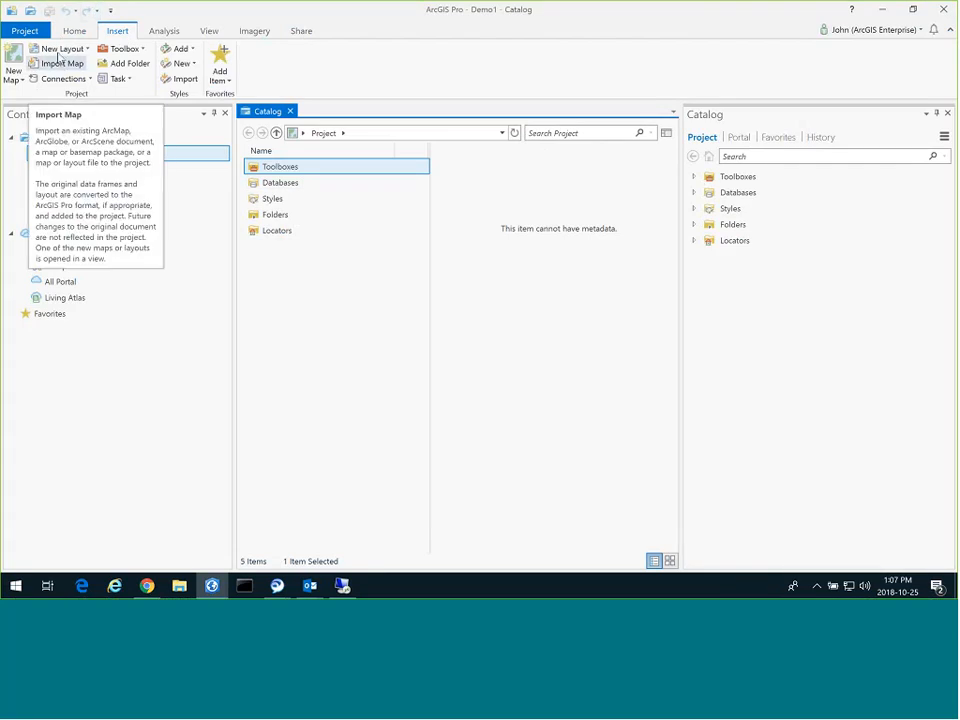
Insert a new blank map into Demo1 and go back to the Catalog view.
click(13, 62)
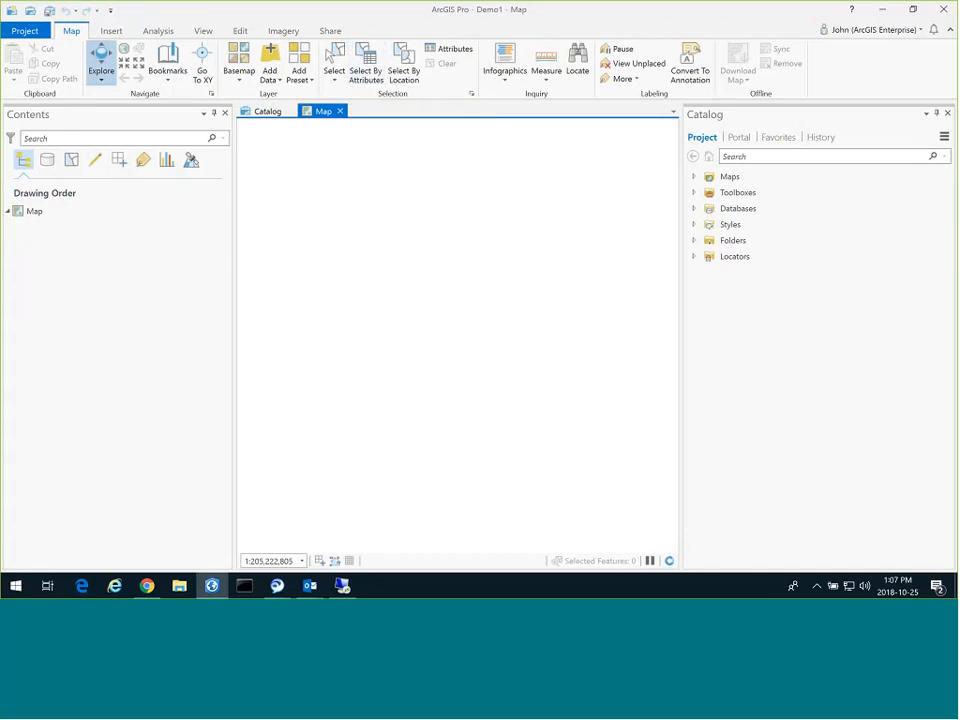
click(268, 112)
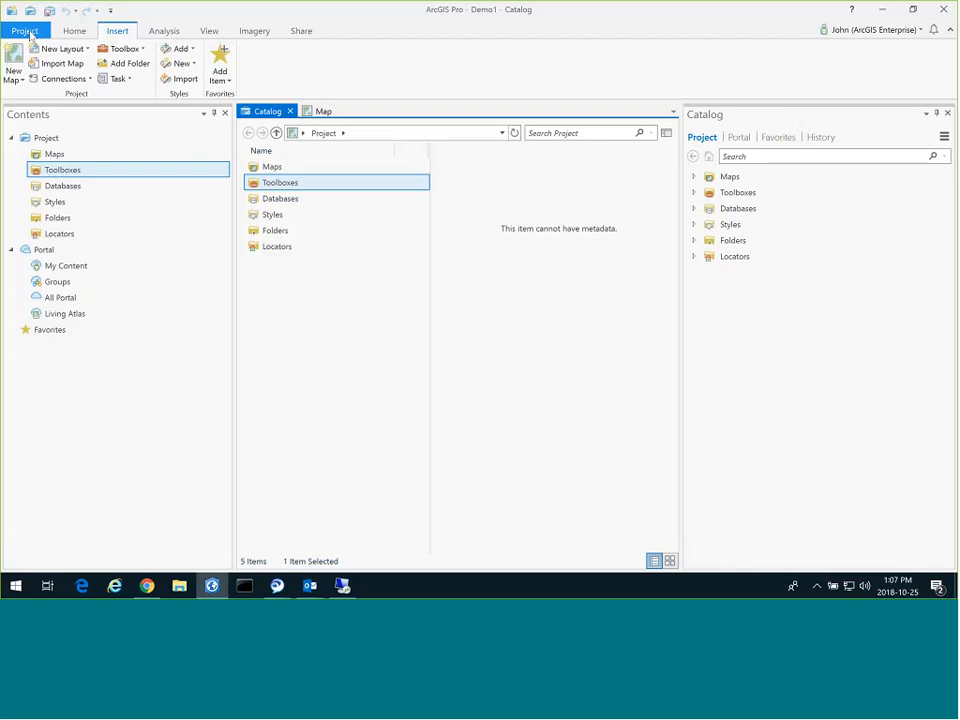
click(29, 33)
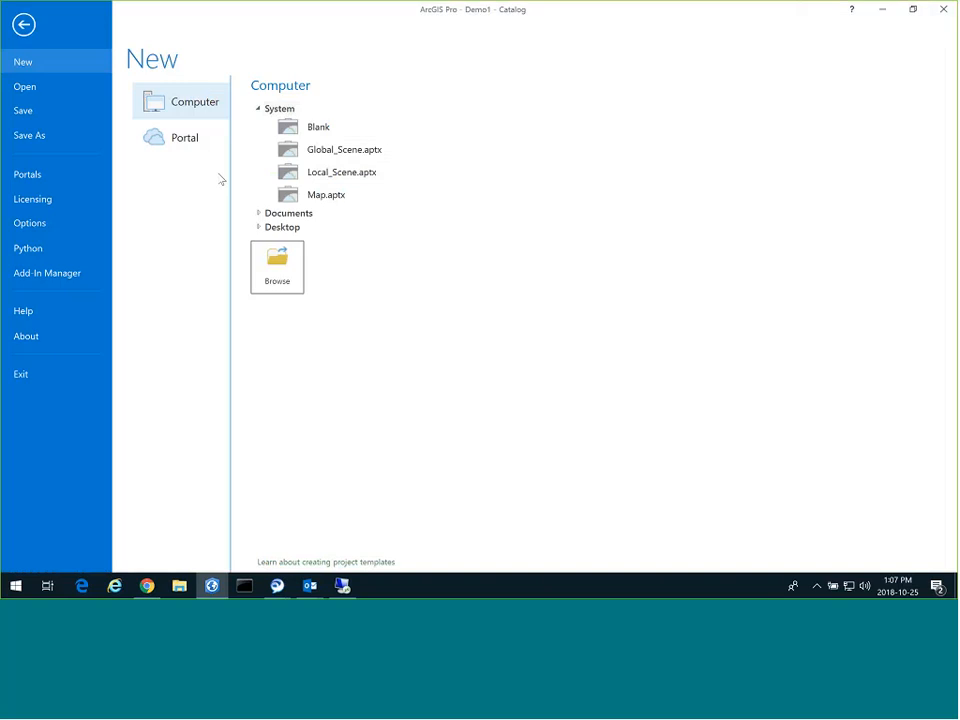
click(50, 179)
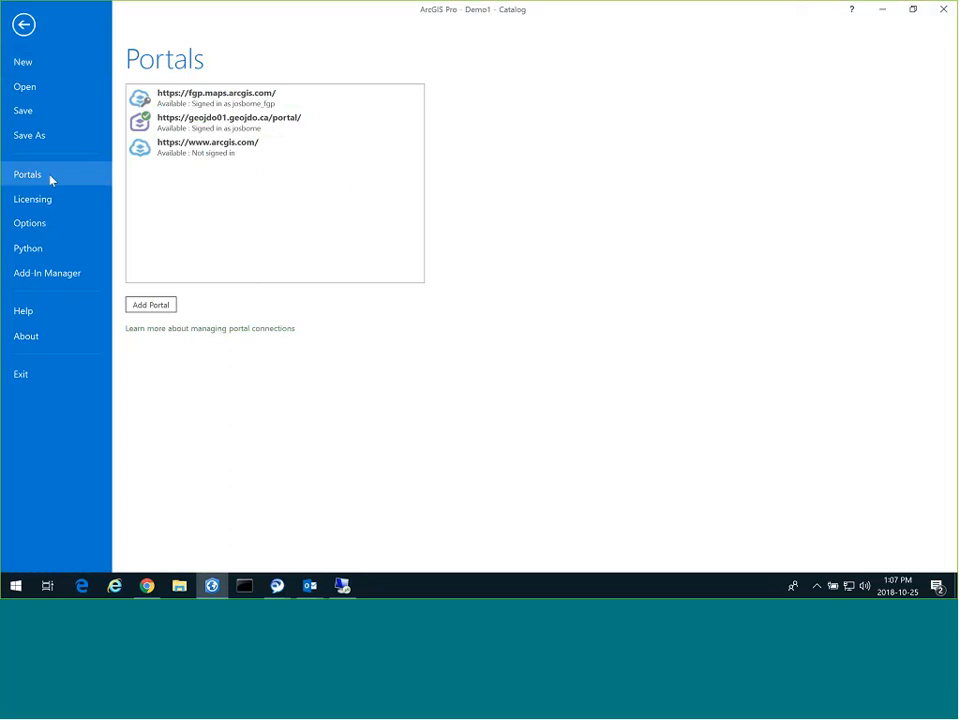
click(289, 142)
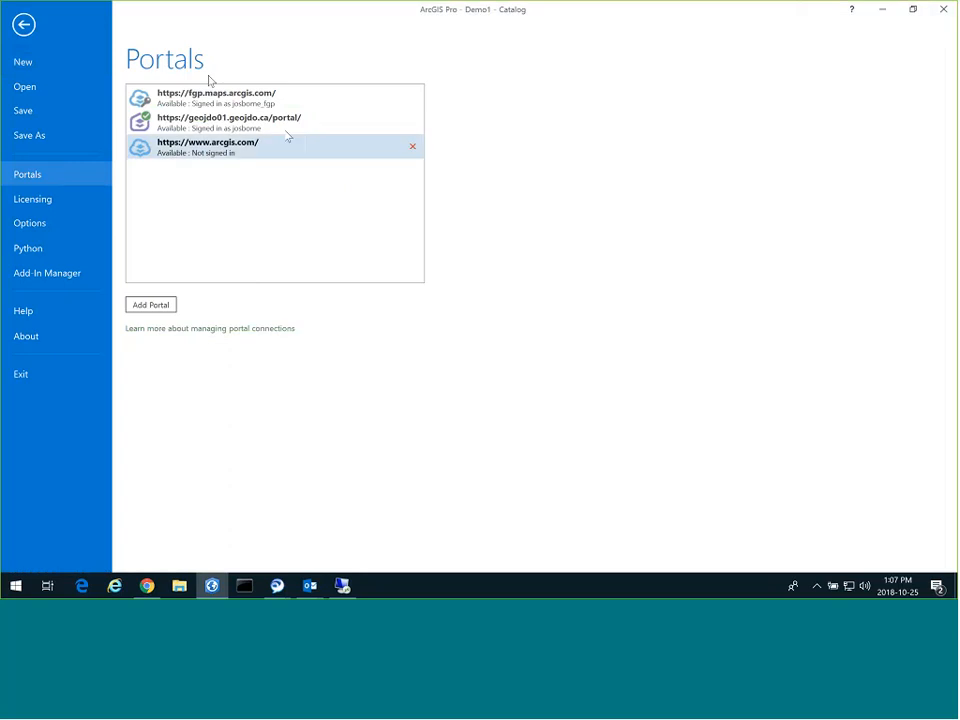
click(201, 174)
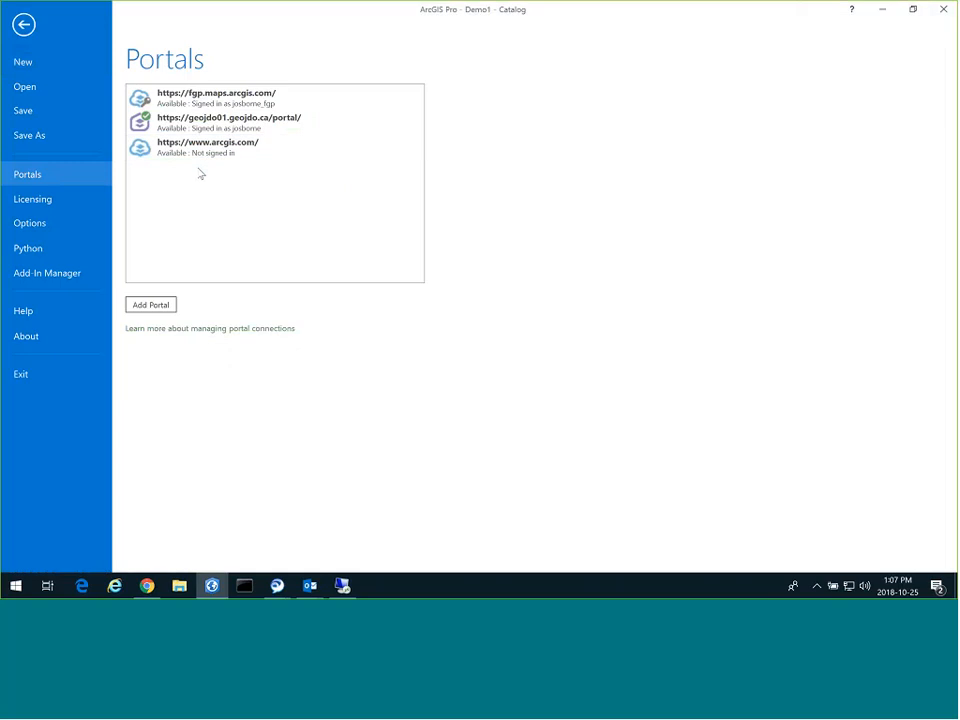
click(152, 120)
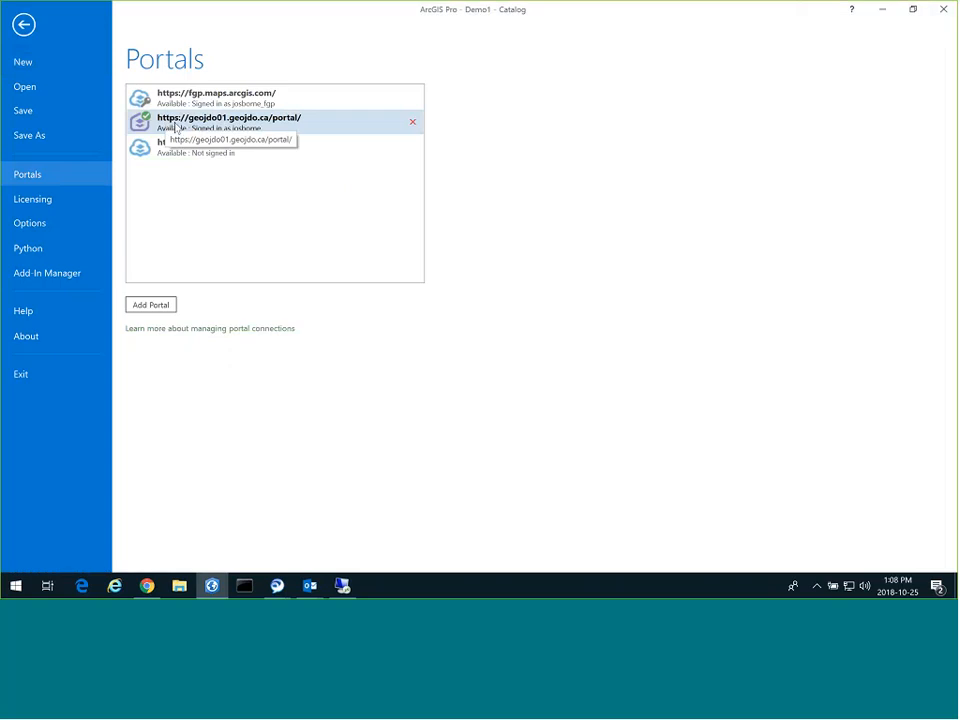
click(185, 100)
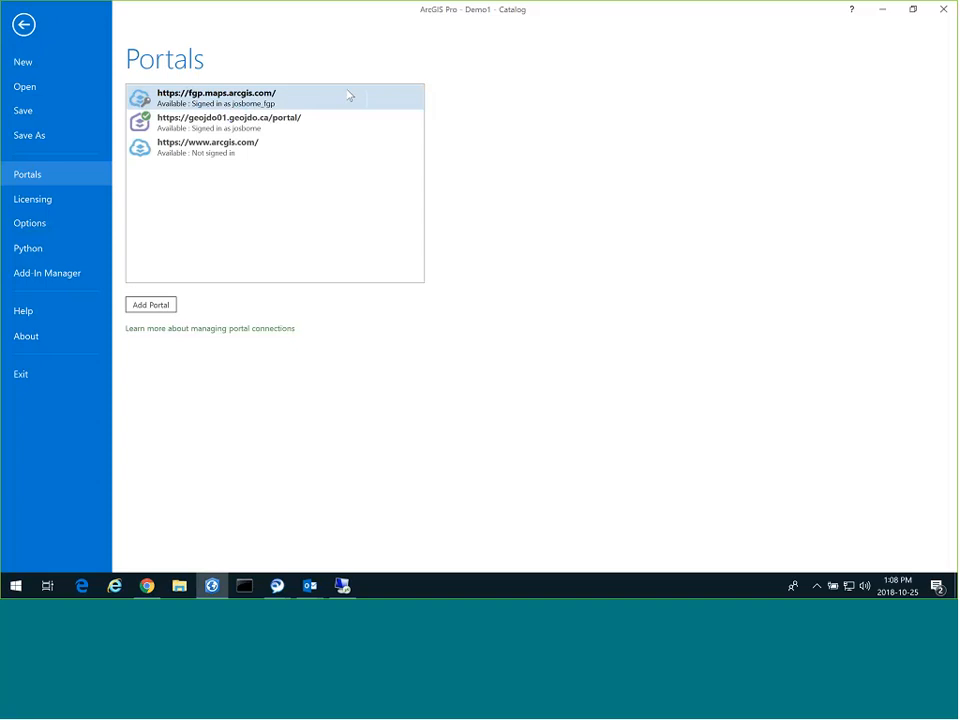
Show the General options, where each new project gets its own folder.
click(52, 225)
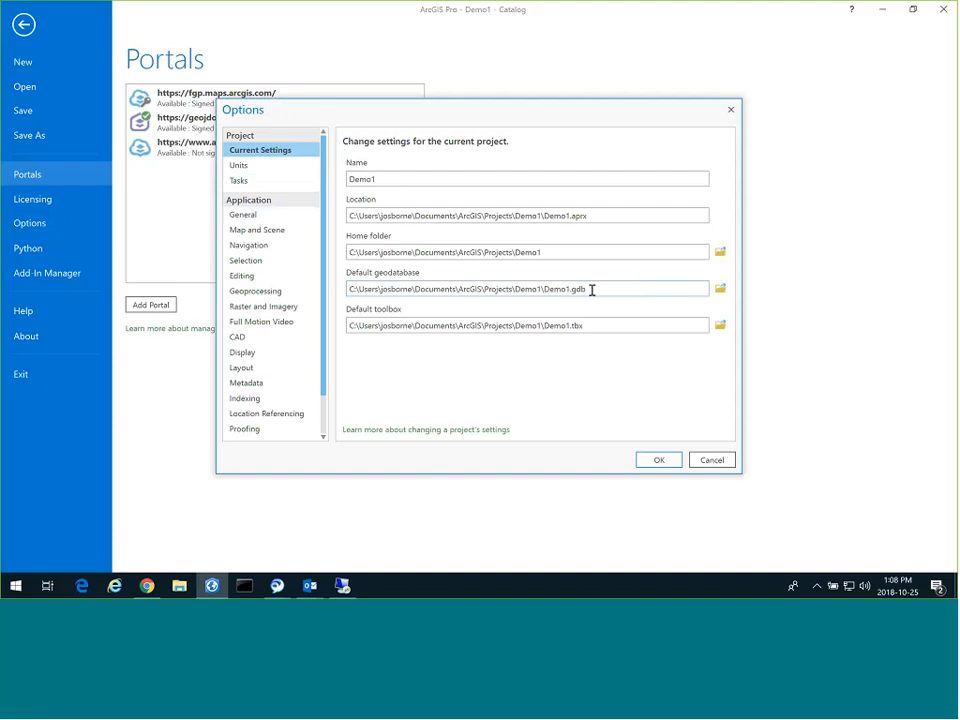
click(262, 216)
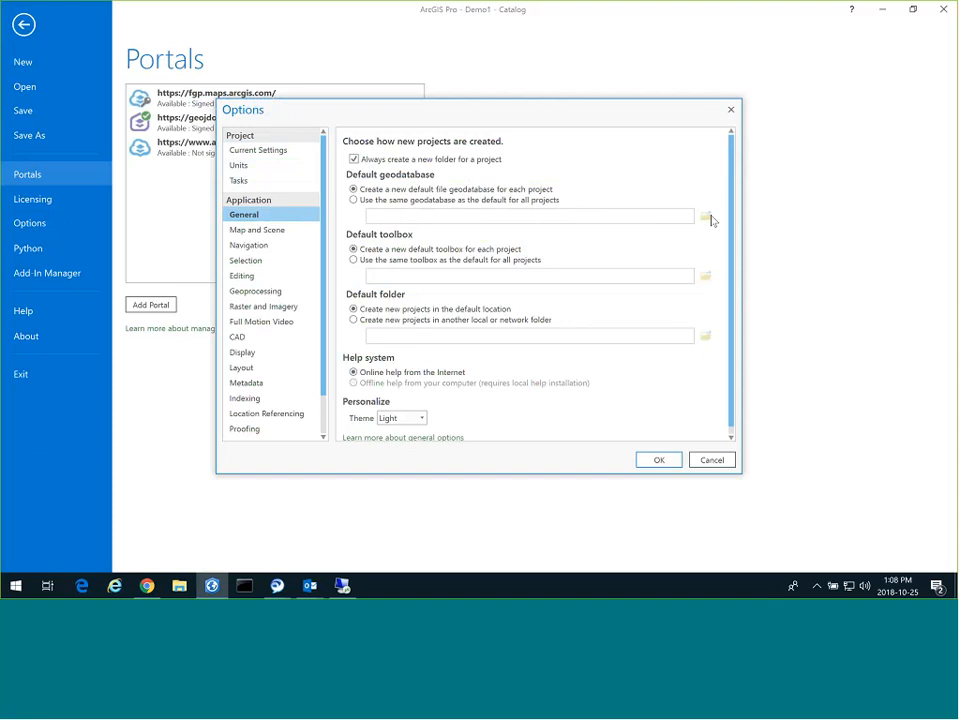
Show the Map and Scene options, where the default basemap is None.
click(280, 232)
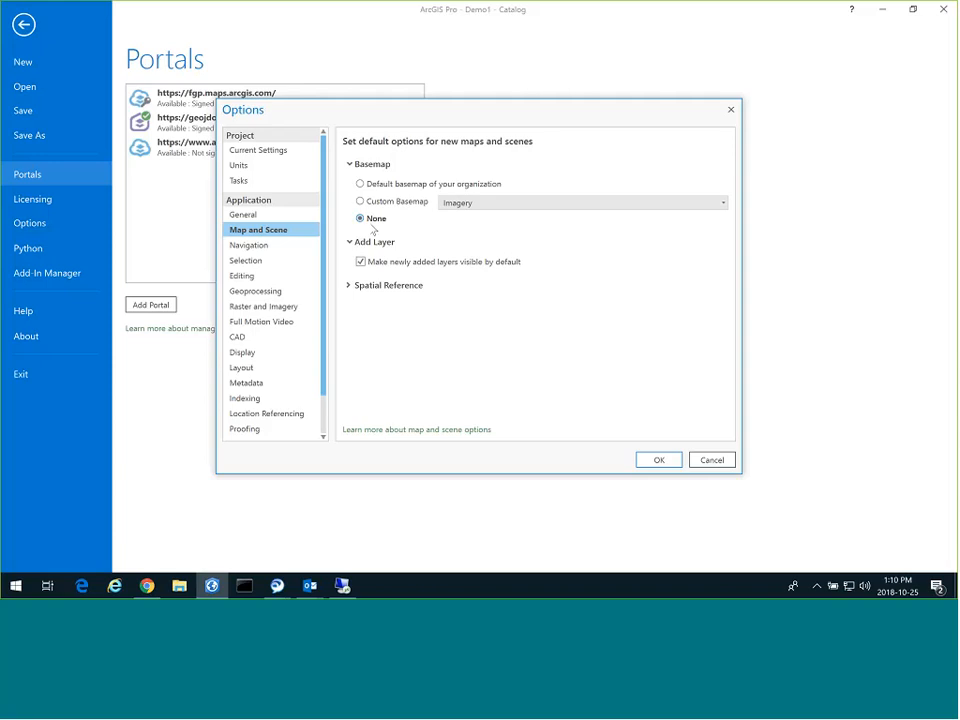
Review the Editing page's versioning settings, then move to the Geoprocessing page.
click(259, 276)
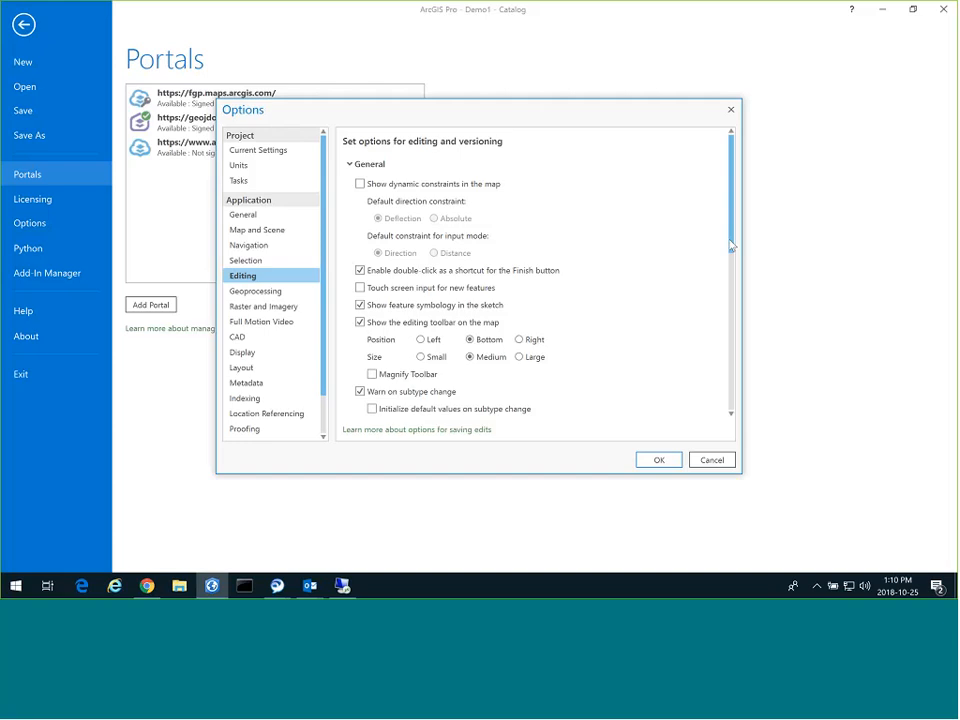
drag(731, 246, 752, 406)
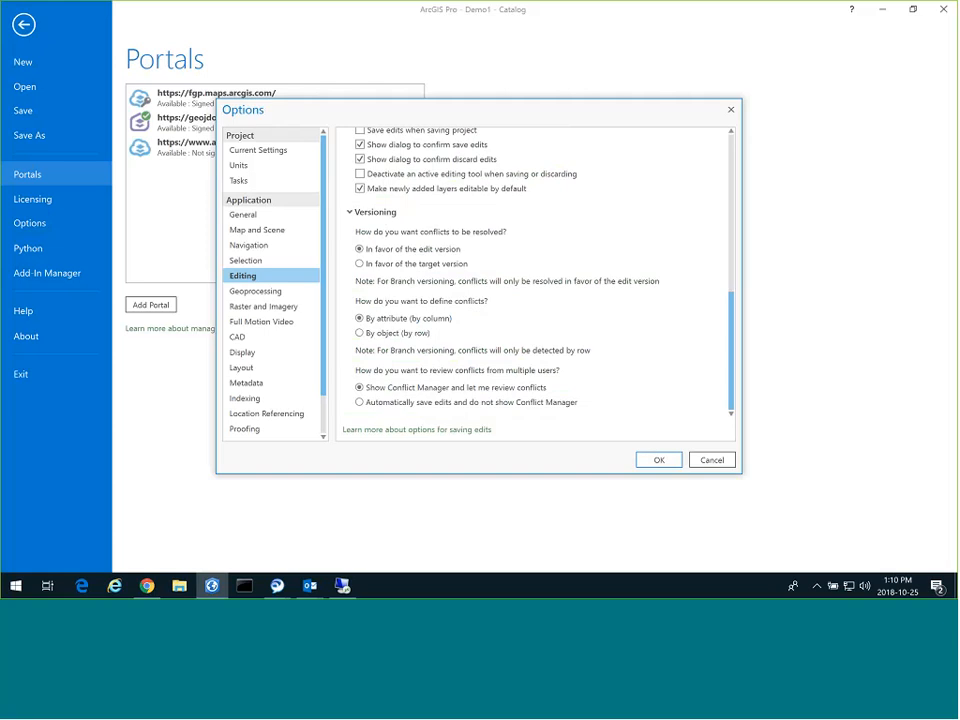
click(262, 292)
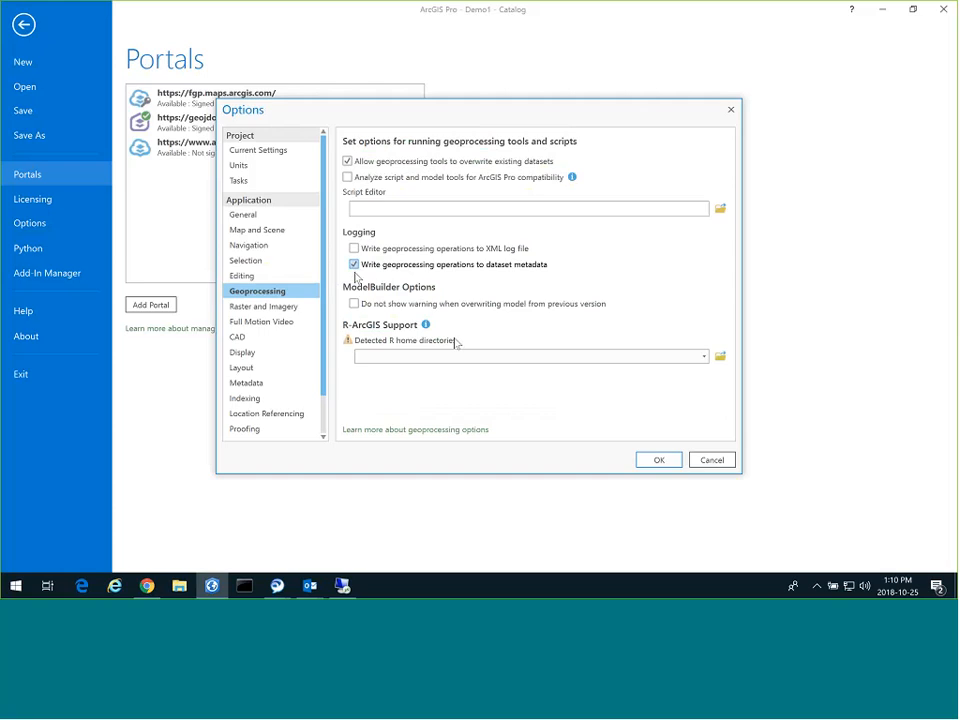
Log geoprocessing operations to an XML log file instead of dataset metadata, then view Metadata.
click(354, 265)
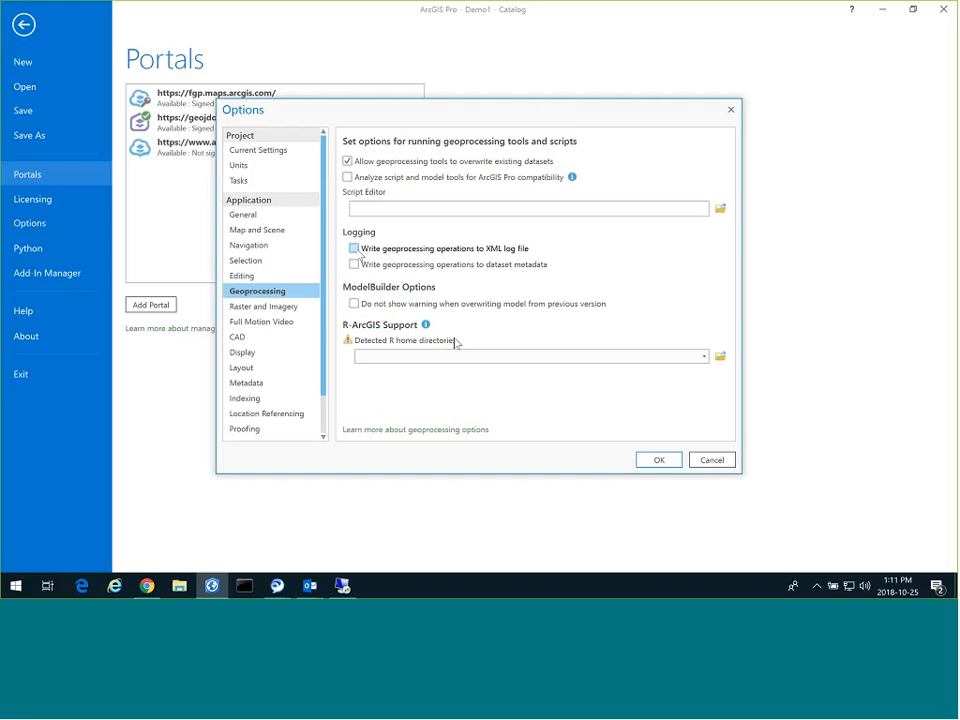
click(354, 248)
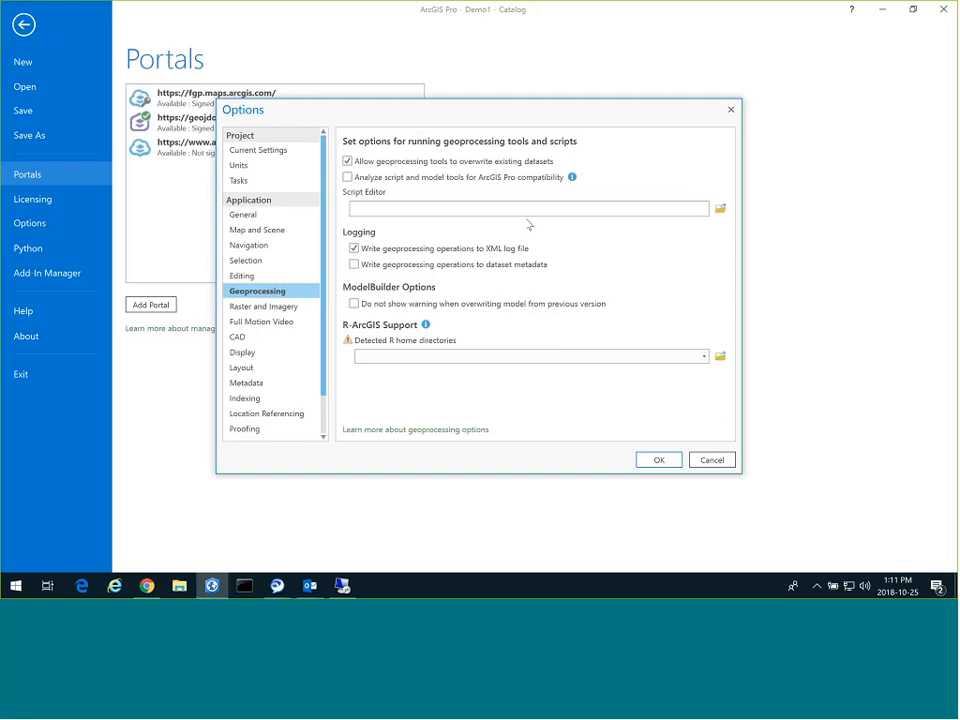
click(279, 385)
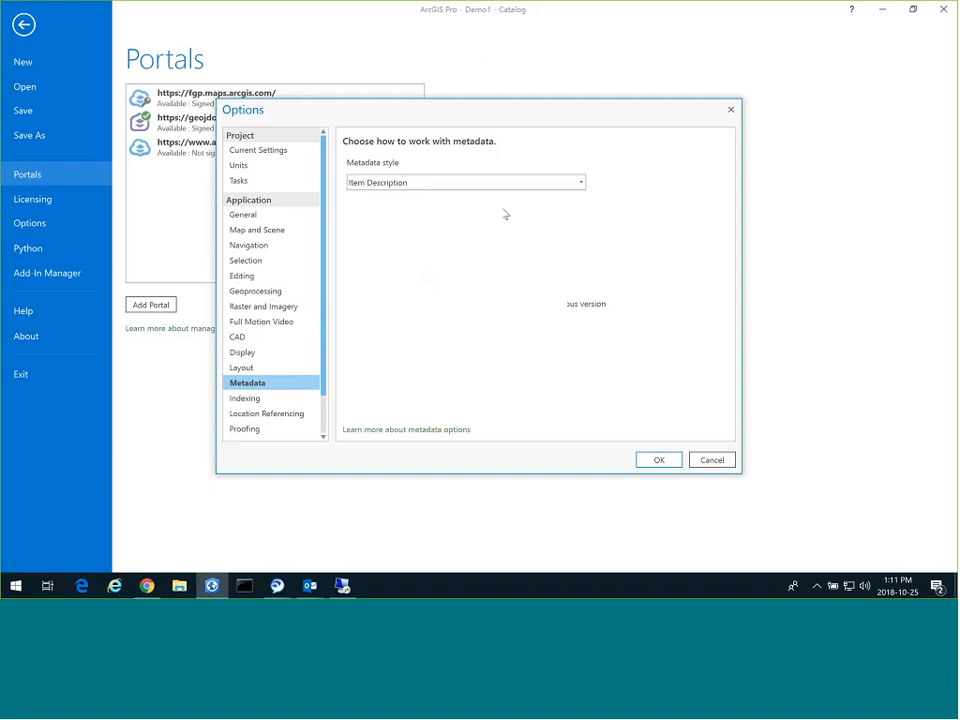
Check the metadata style list, keep Item Description, then view the Indexing options.
click(577, 183)
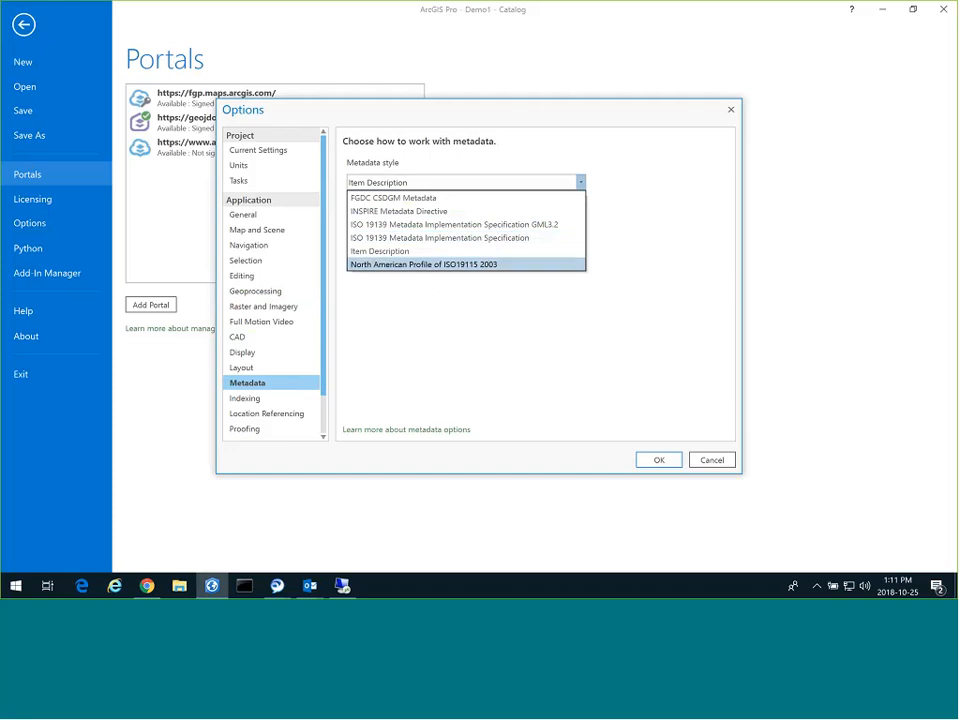
click(280, 397)
click(270, 398)
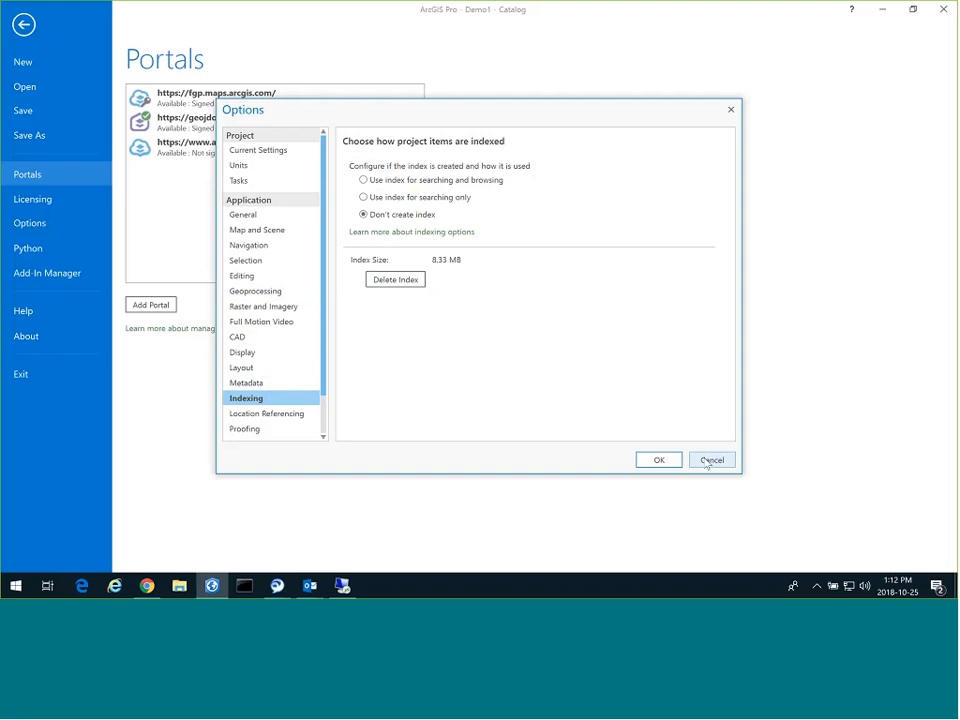
Cancel the Options dialog and leave the backstage for the Demo1 Catalog view.
click(707, 460)
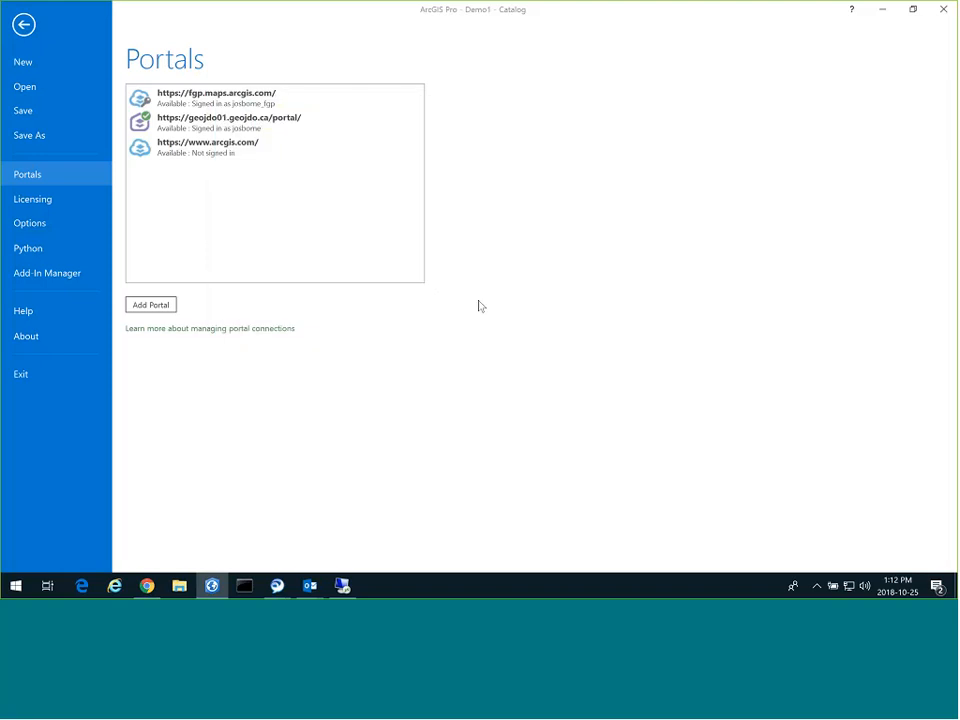
click(24, 26)
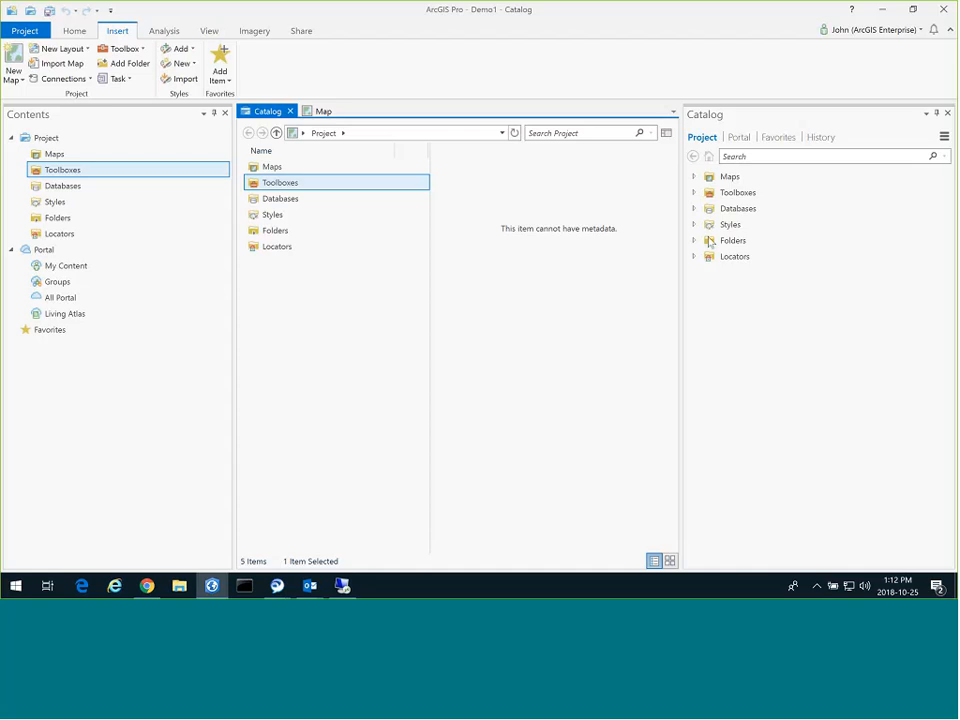
Expand Databases to reveal Demo1.gdb and open the Databases context menu.
click(694, 208)
right_click(740, 210)
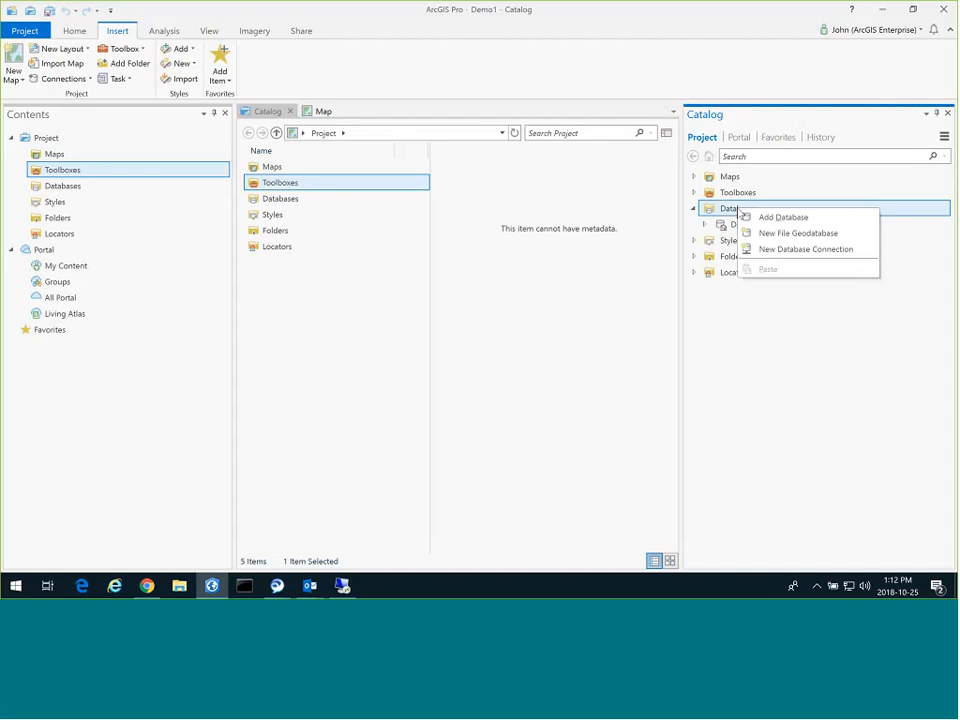
click(709, 161)
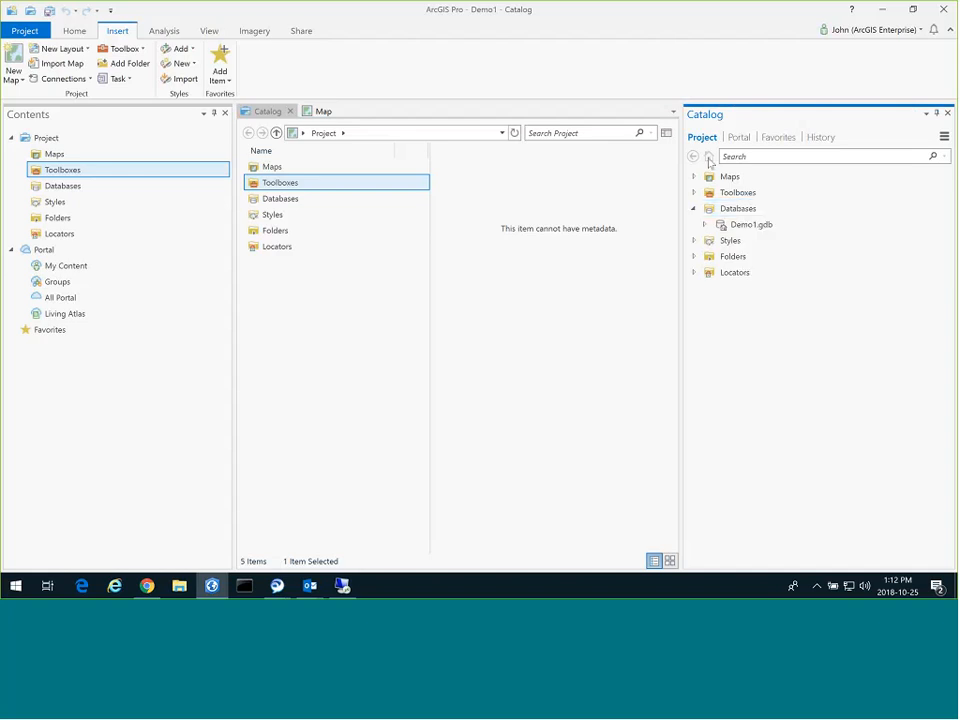
right_click(753, 210)
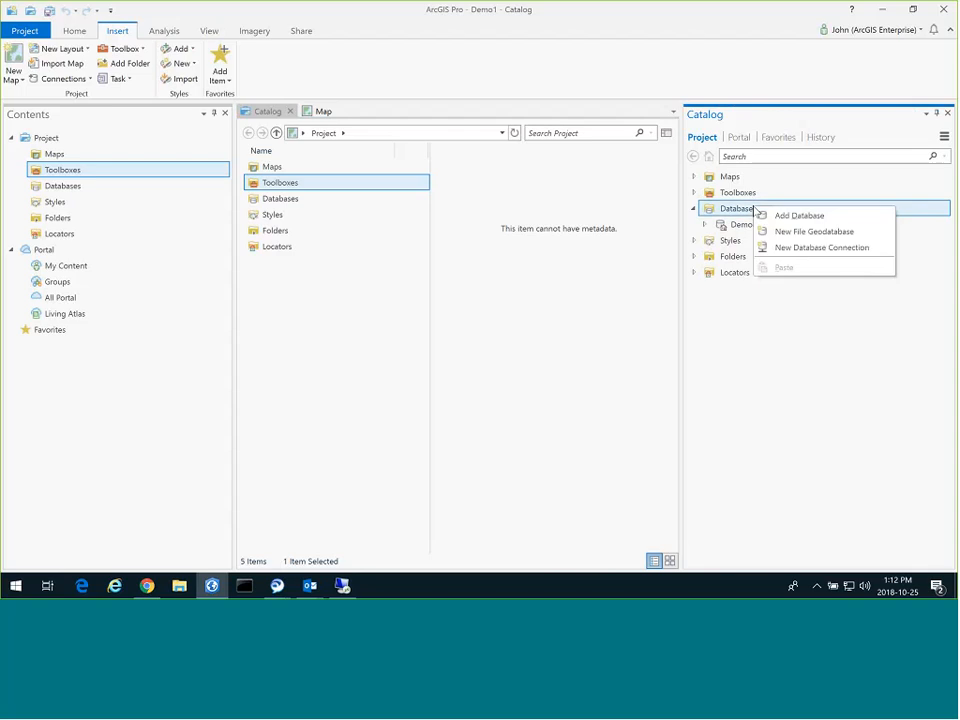
Start a new database connection with the user name gisdata.
click(805, 249)
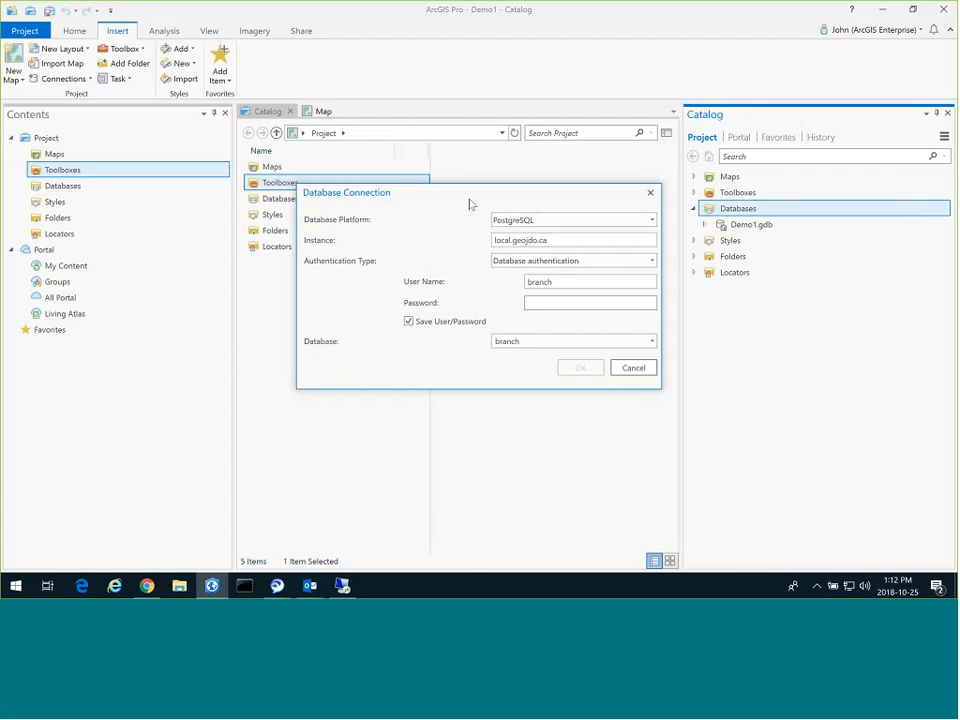
click(534, 301)
double_click(539, 281)
text(gisdata)
Keep PostgreSQL, enter the password, choose the gisdata database and create the connection.
click(652, 221)
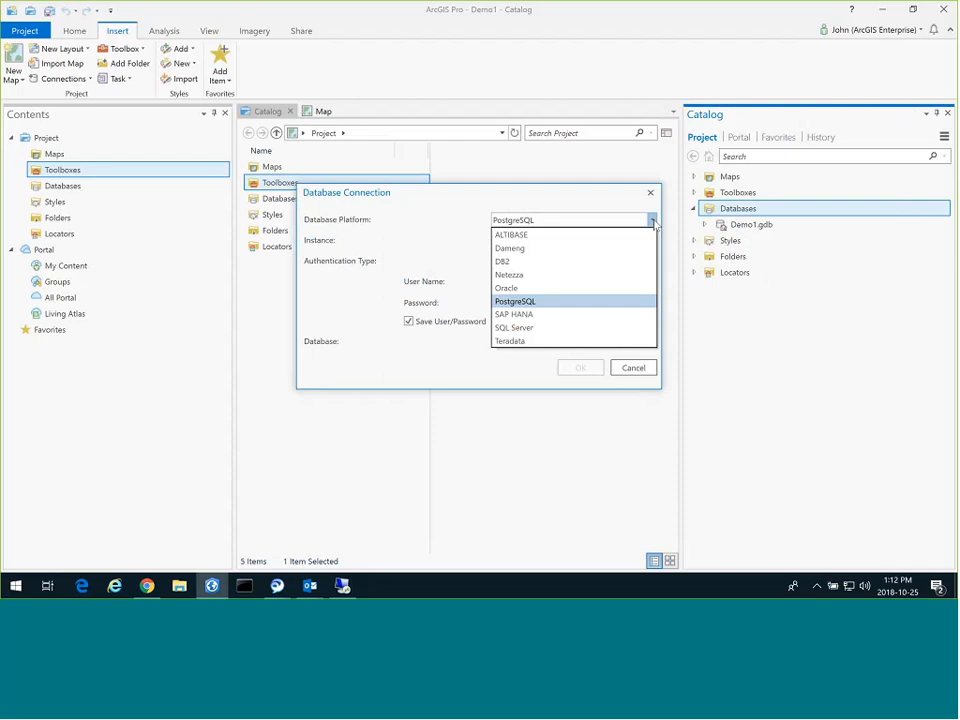
click(652, 221)
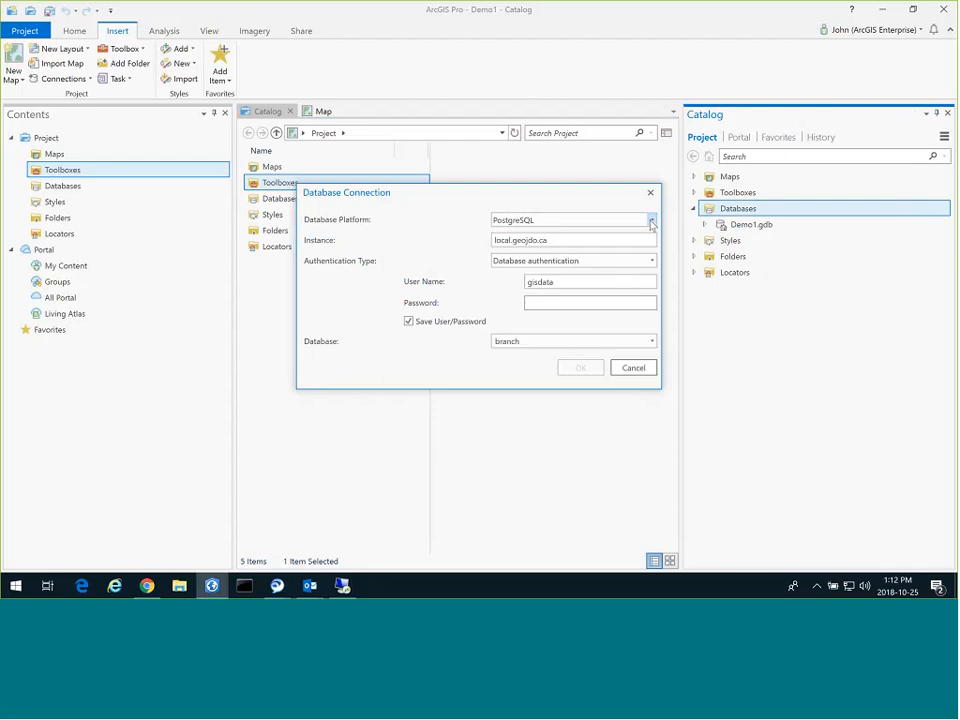
click(555, 302)
text(*******)
click(651, 341)
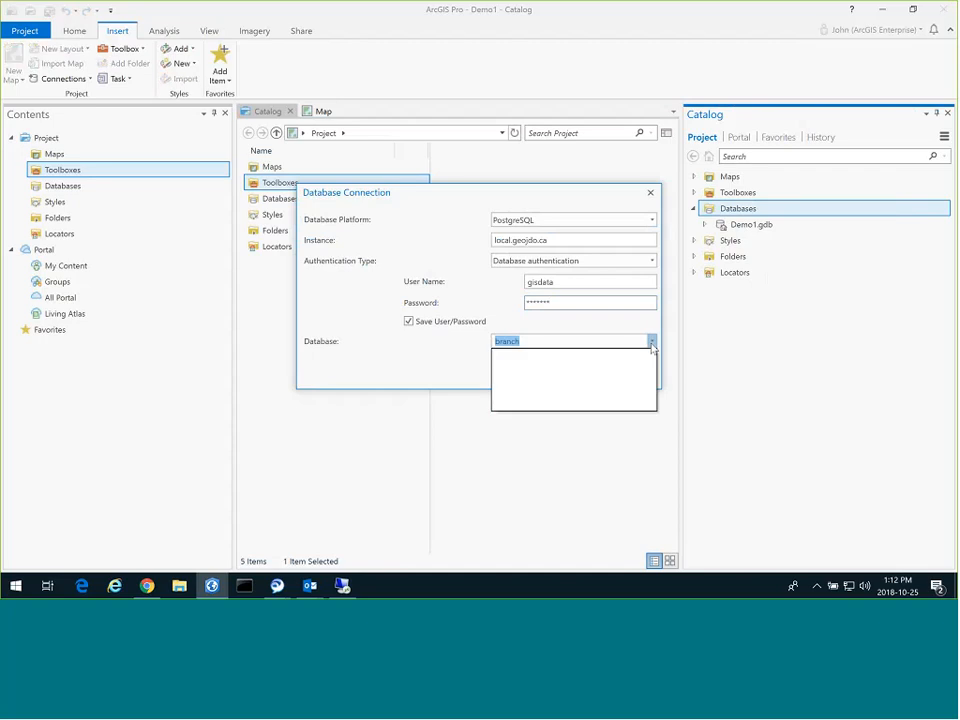
key(Down)
key(Return)
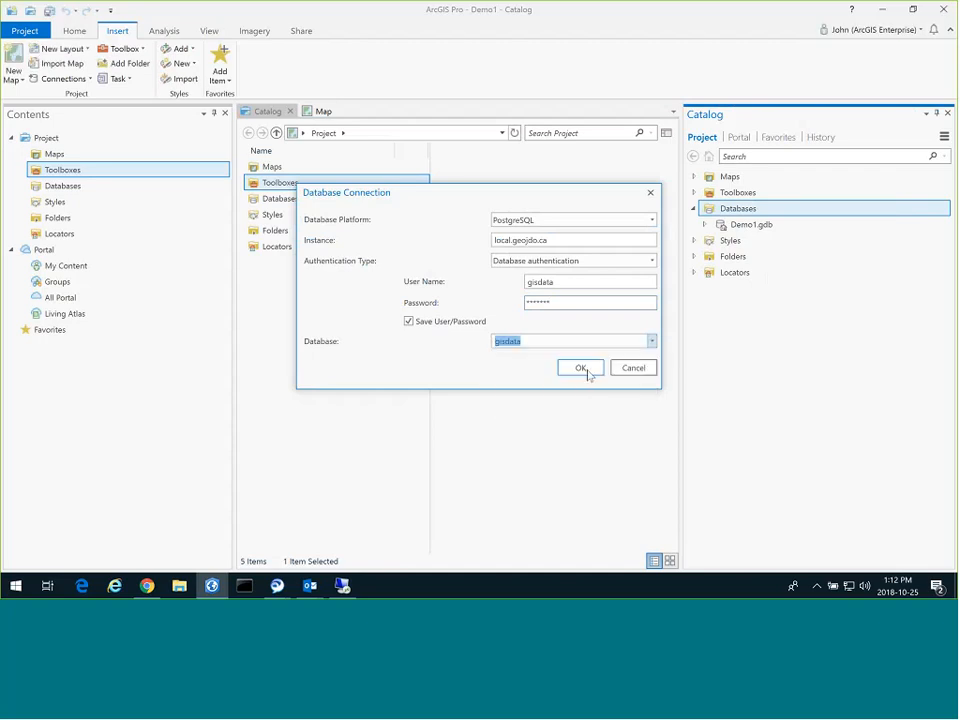
click(581, 368)
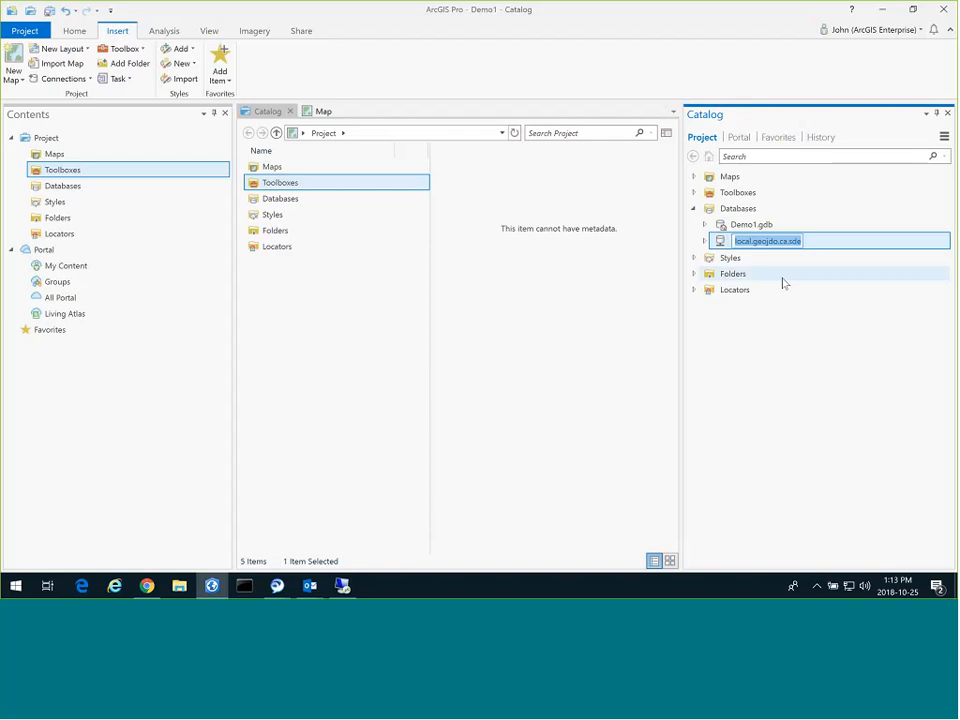
text(gisdata@)
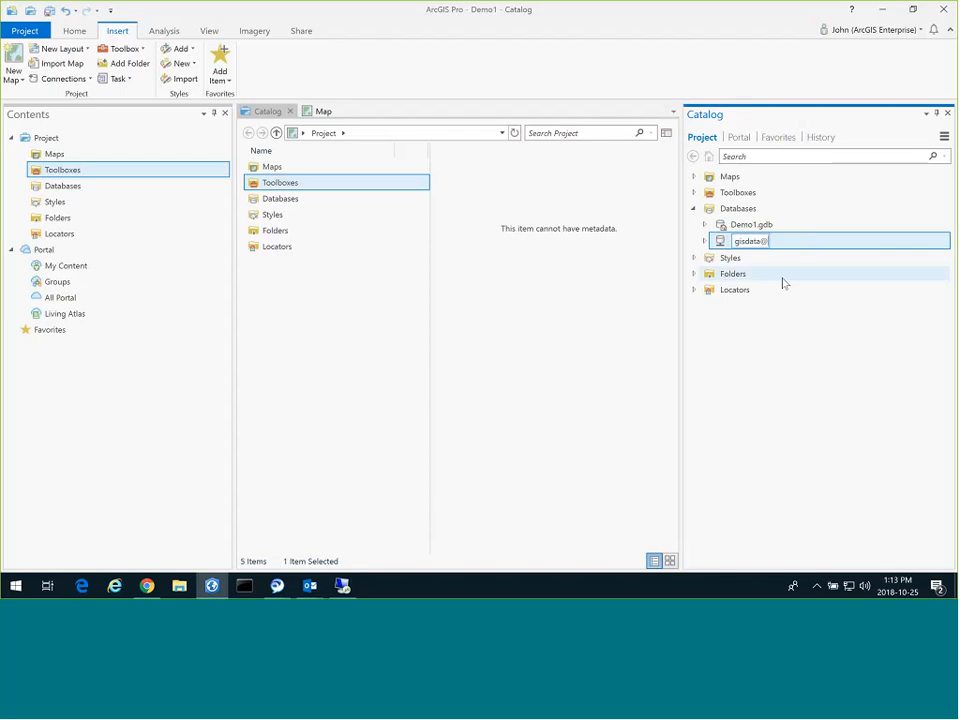
text(gisdata)
key(Return)
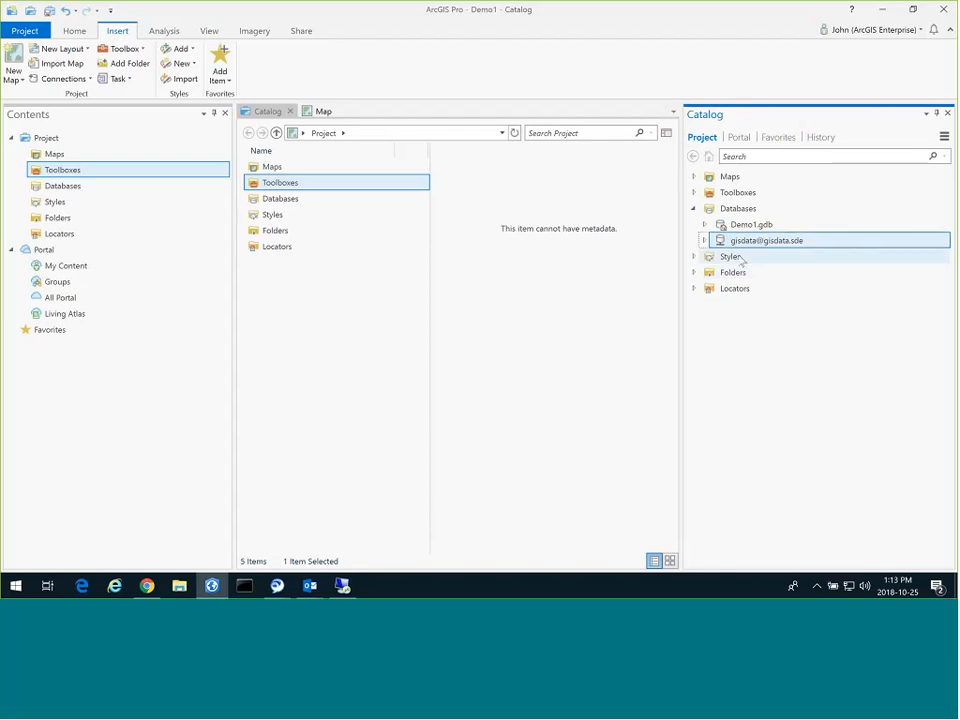
mouse_move(710, 241)
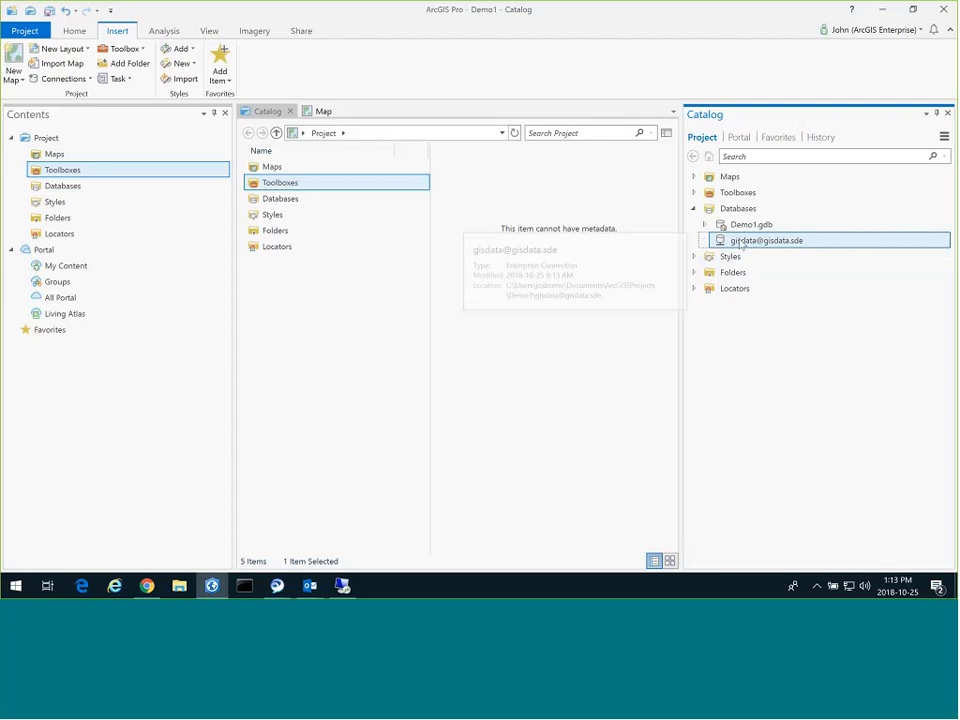
click(64, 185)
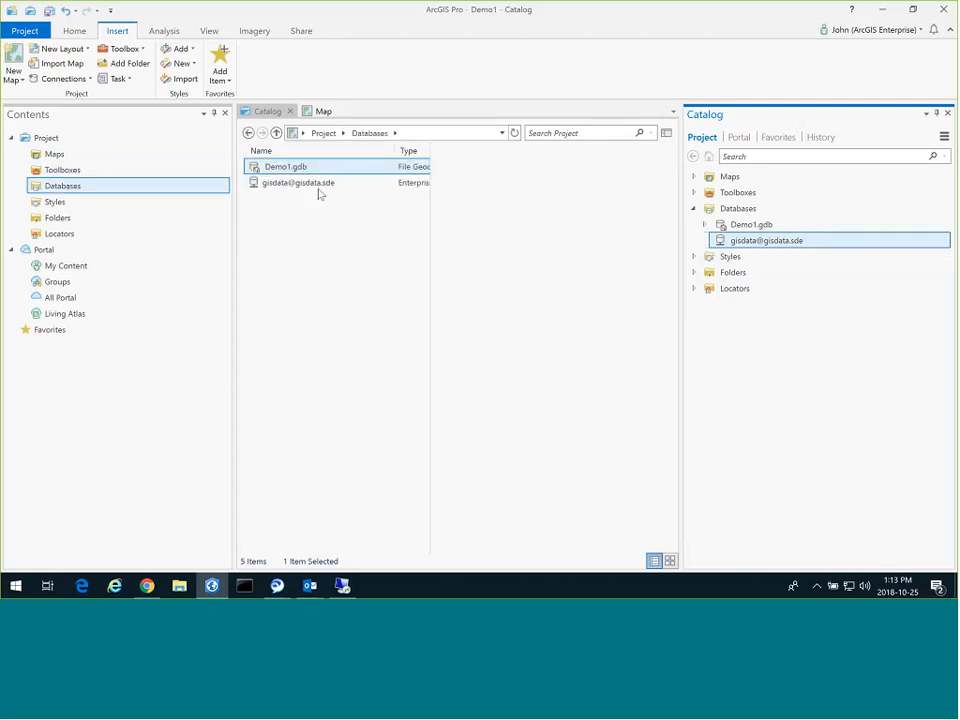
click(313, 184)
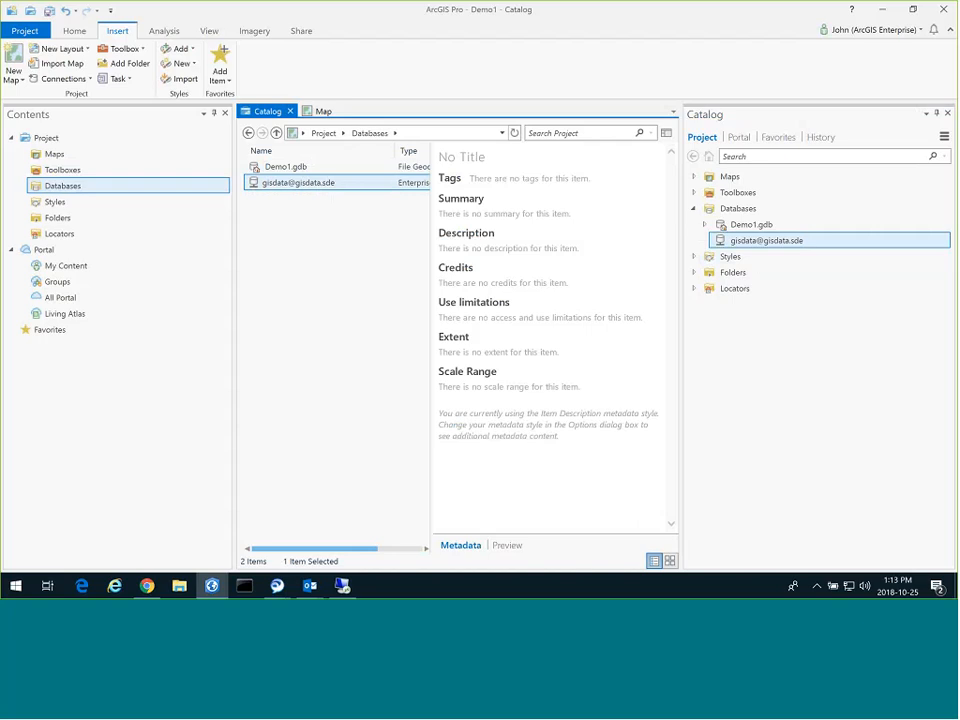
mouse_move(762, 245)
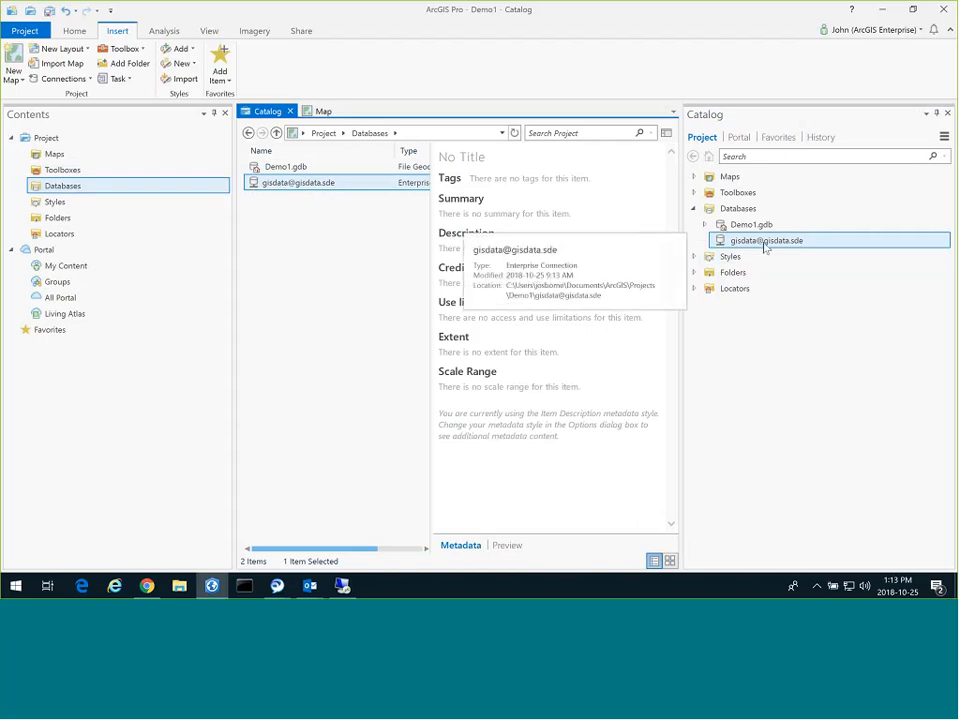
double_click(732, 273)
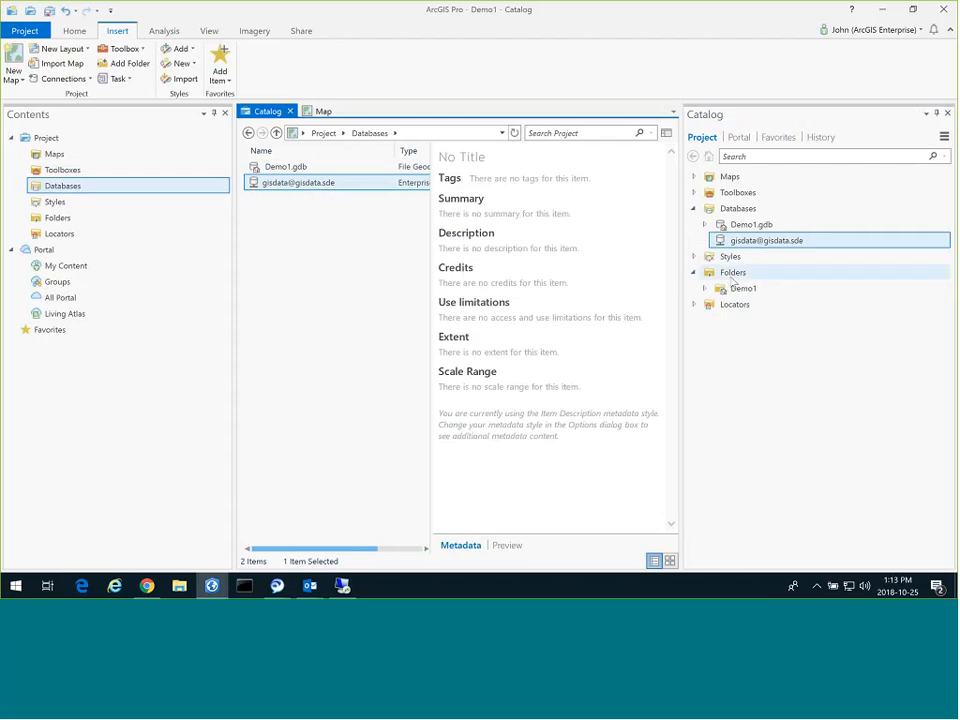
click(733, 278)
Add a folder connection to C:\projects\geodatabase and expand HalifaxParks.gdb to list its feature classes.
right_click(733, 278)
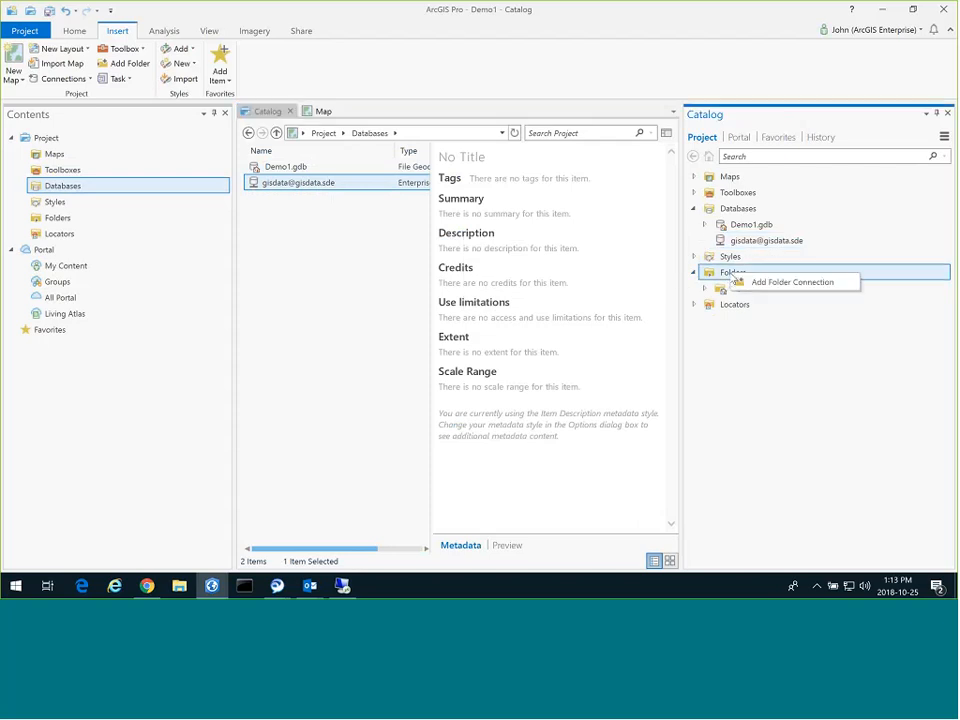
click(765, 282)
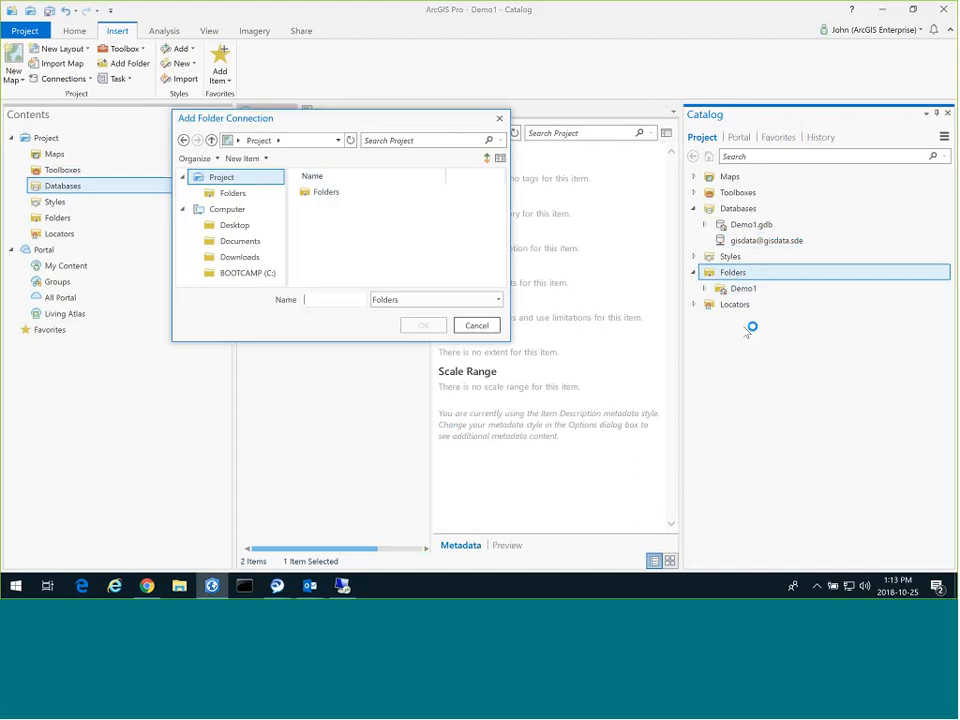
click(245, 273)
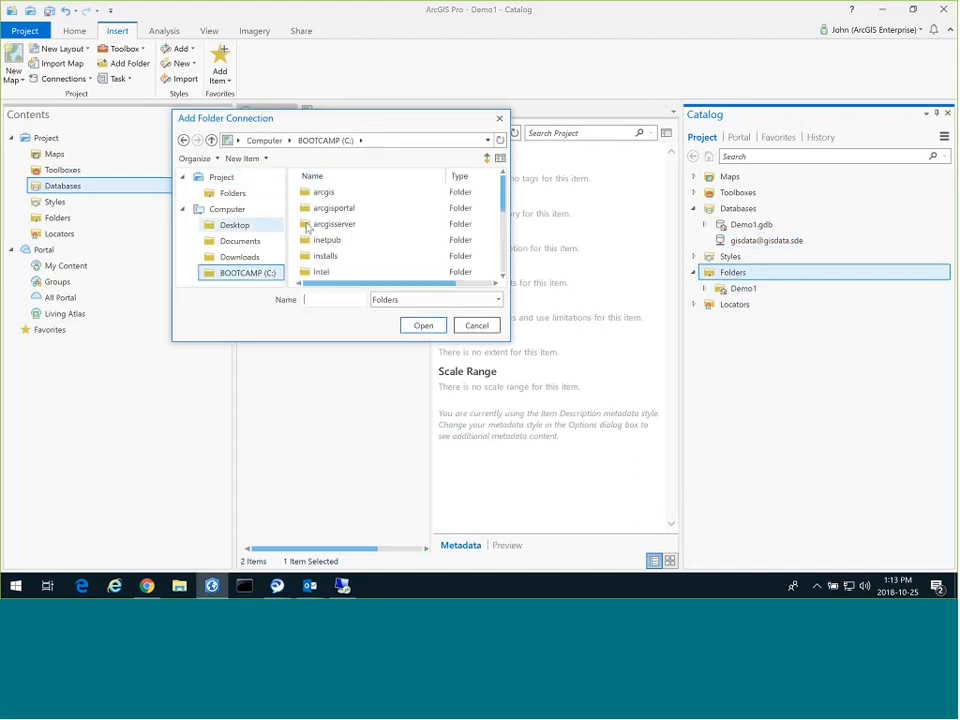
scroll(330, 235, down, 4)
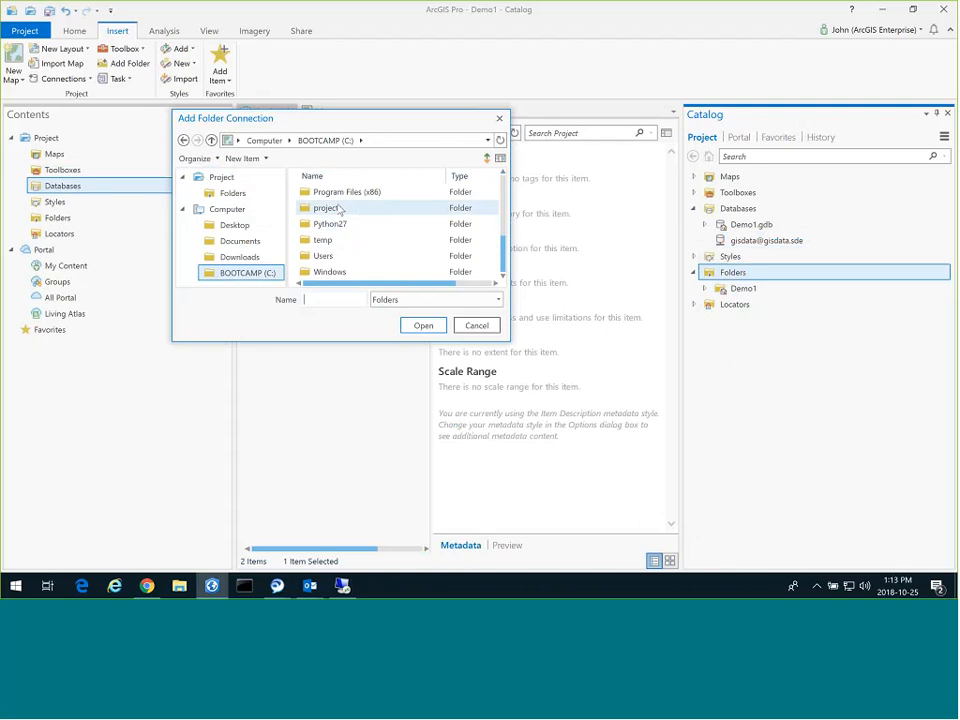
click(340, 209)
double_click(338, 208)
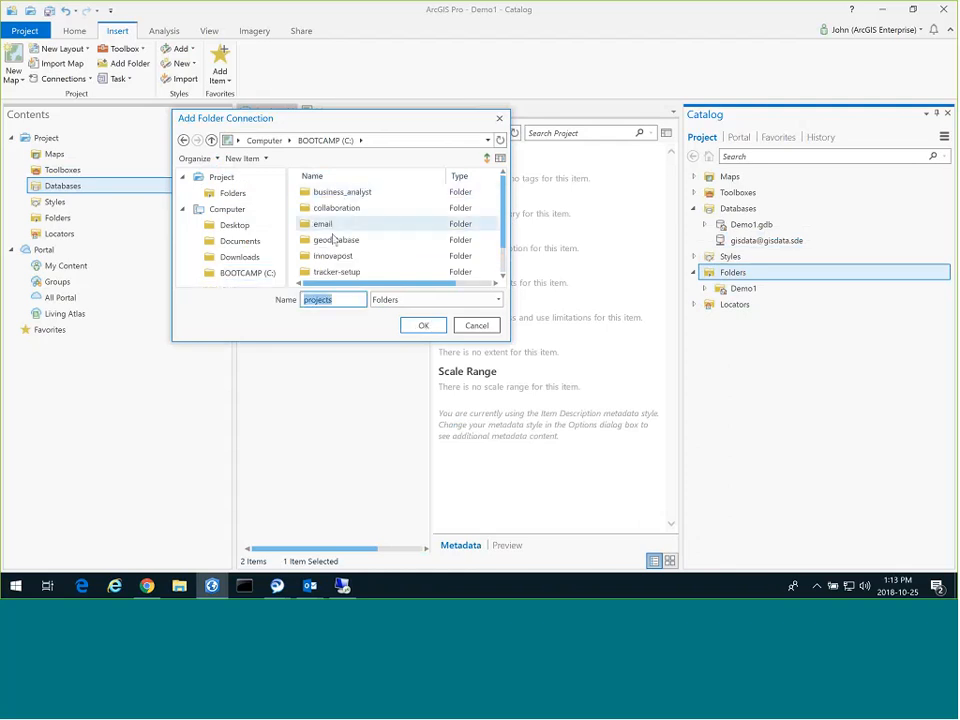
click(336, 240)
click(423, 325)
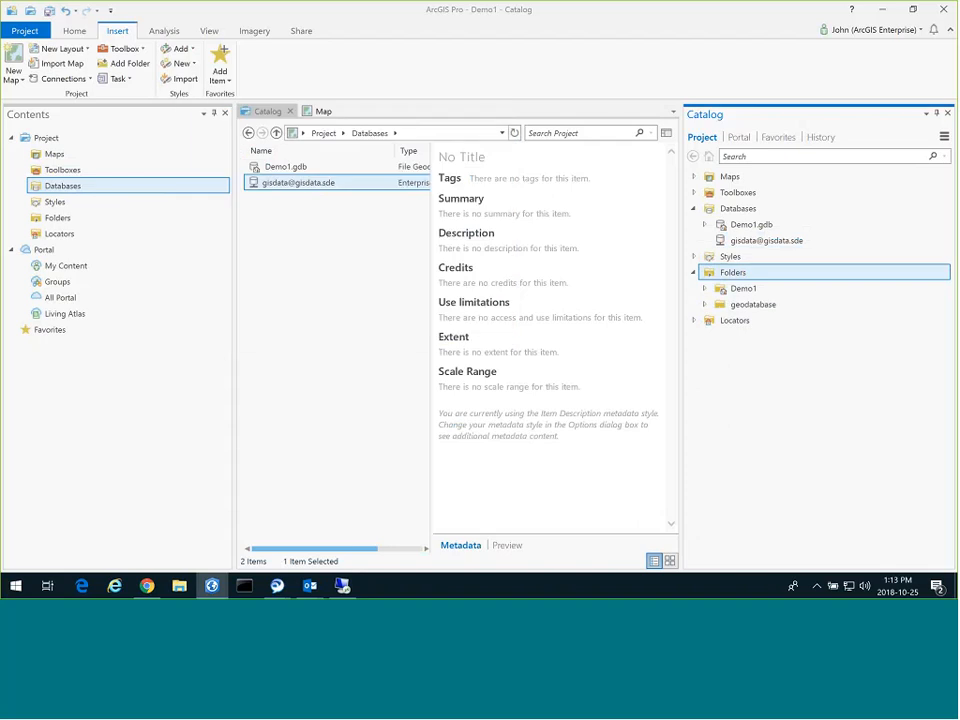
click(704, 304)
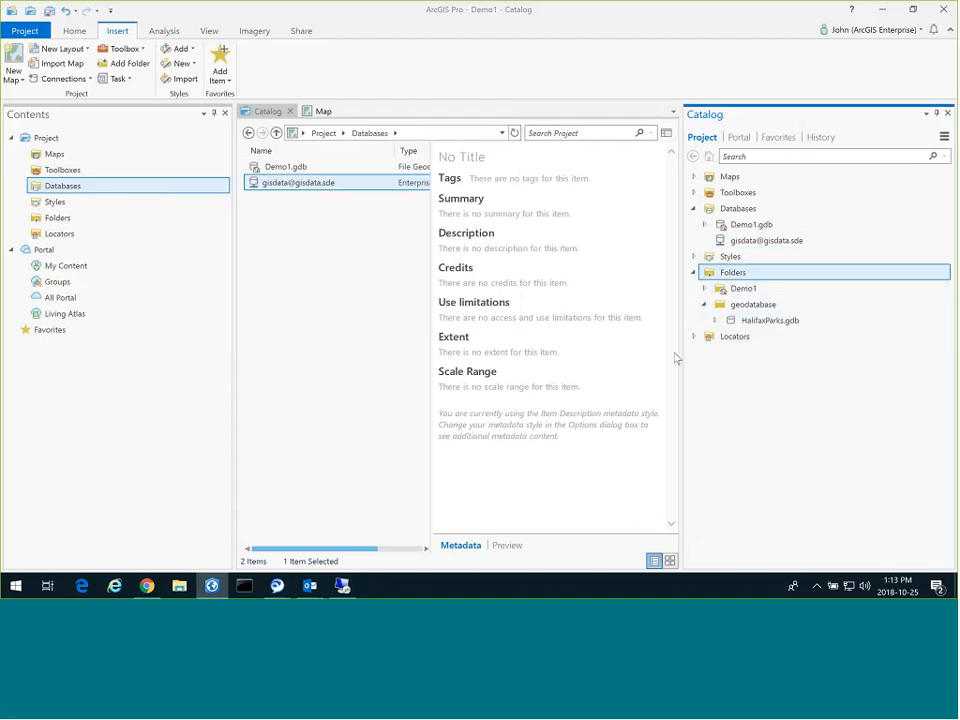
click(714, 320)
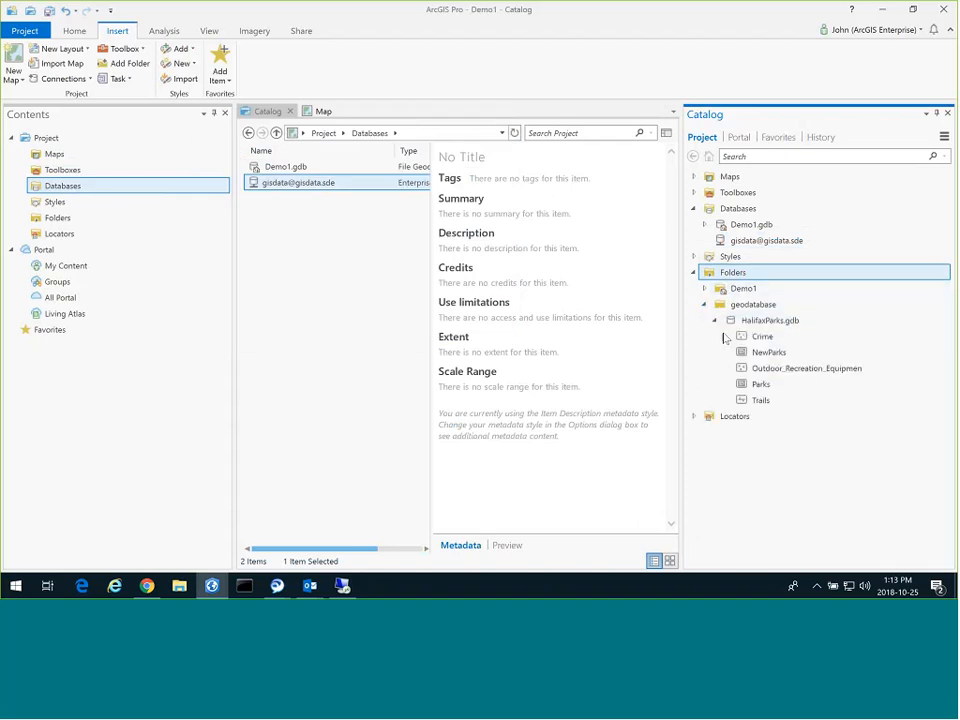
right_click(749, 242)
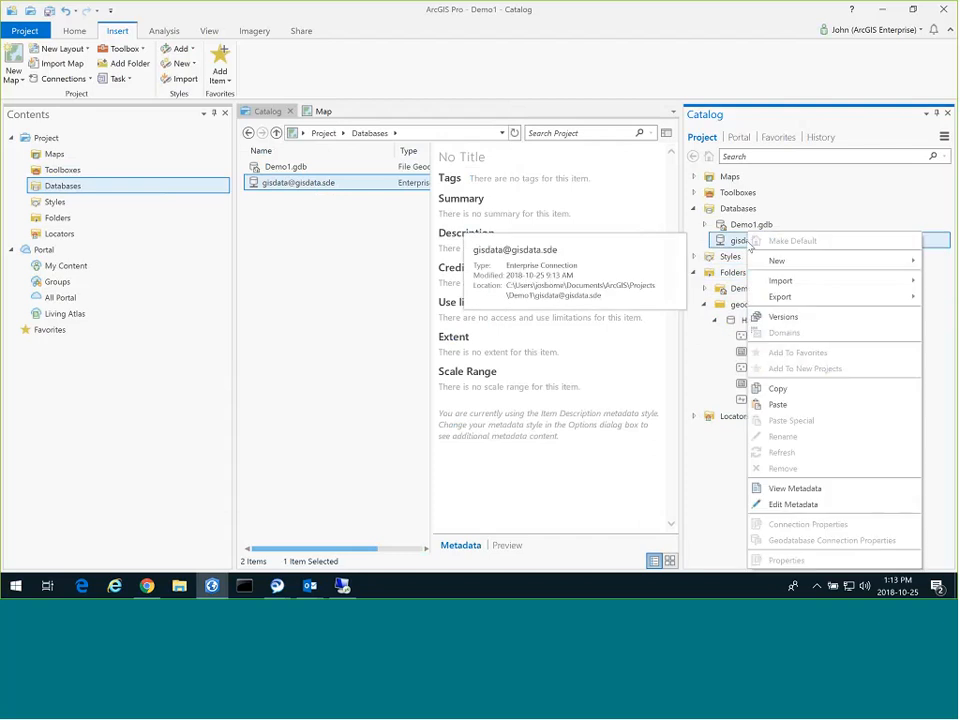
mouse_move(776, 260)
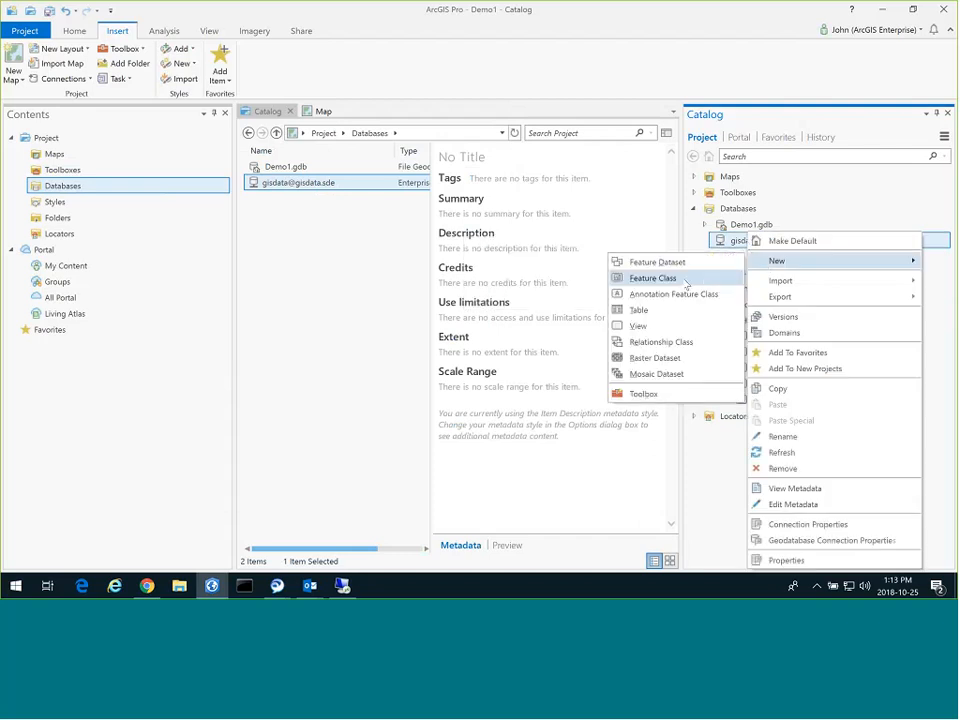
click(686, 285)
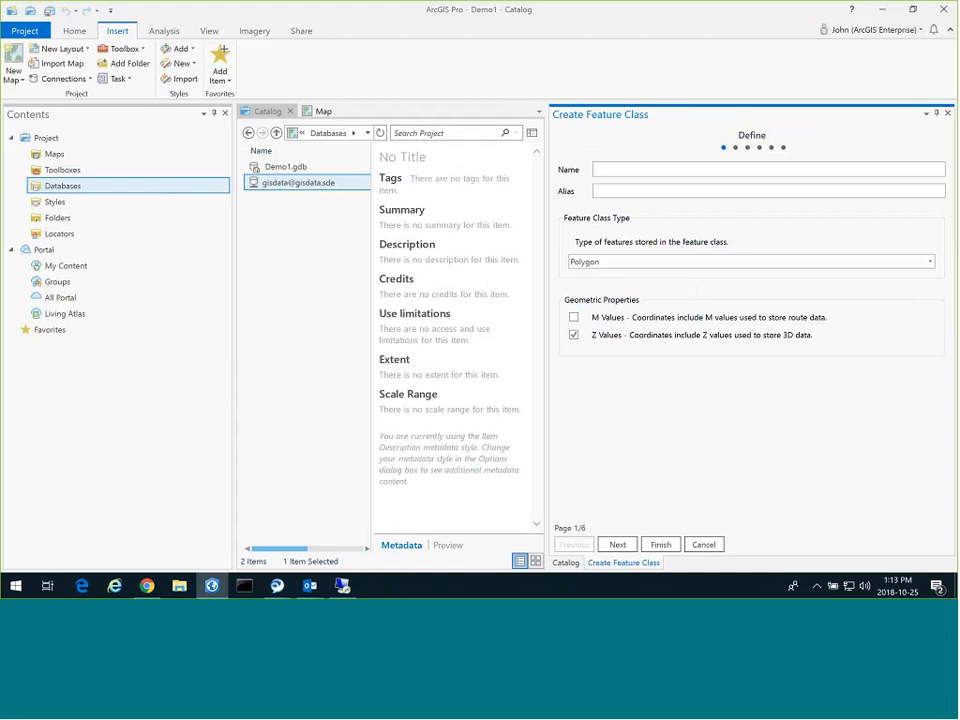
click(677, 169)
text(Par)
text(cels)
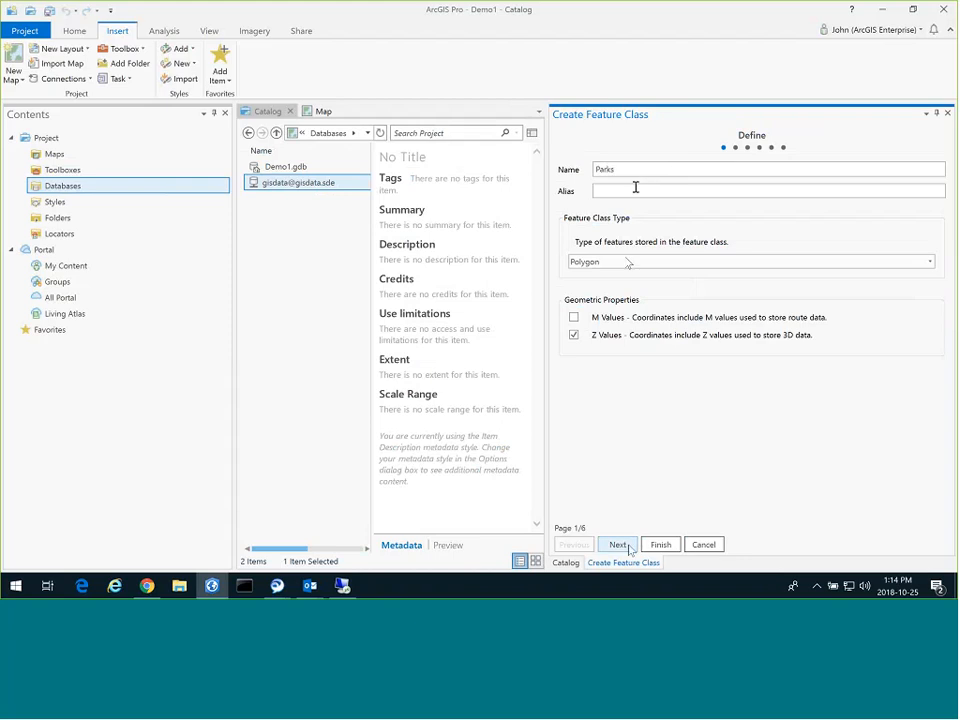
click(620, 545)
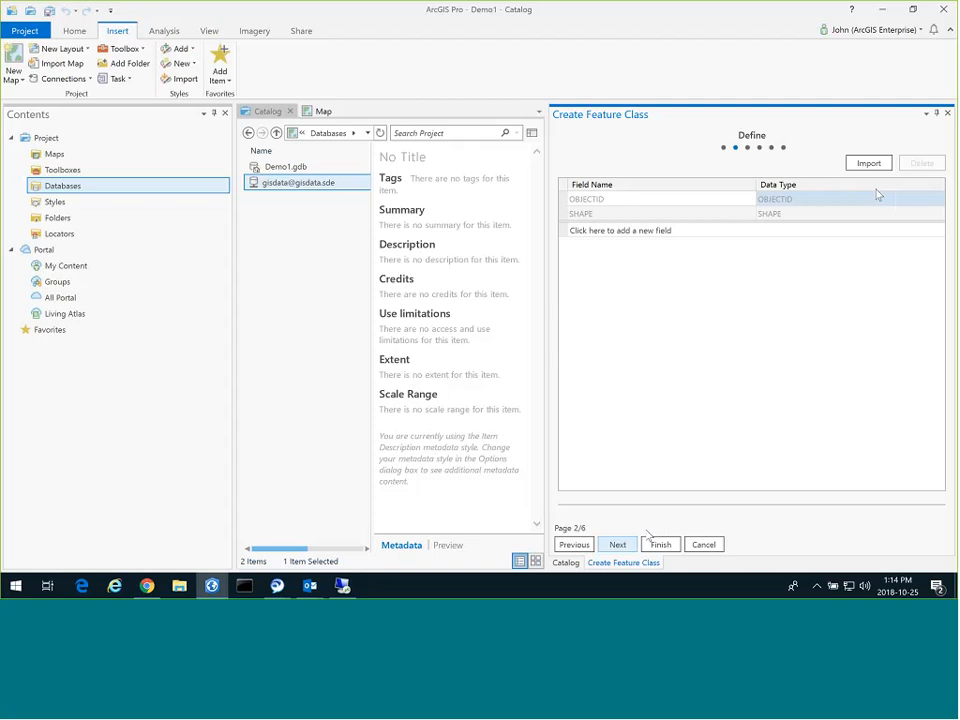
Import the field definitions from HalifaxParks.gdb's Parks, PARK_ID through HECTARES.
click(869, 164)
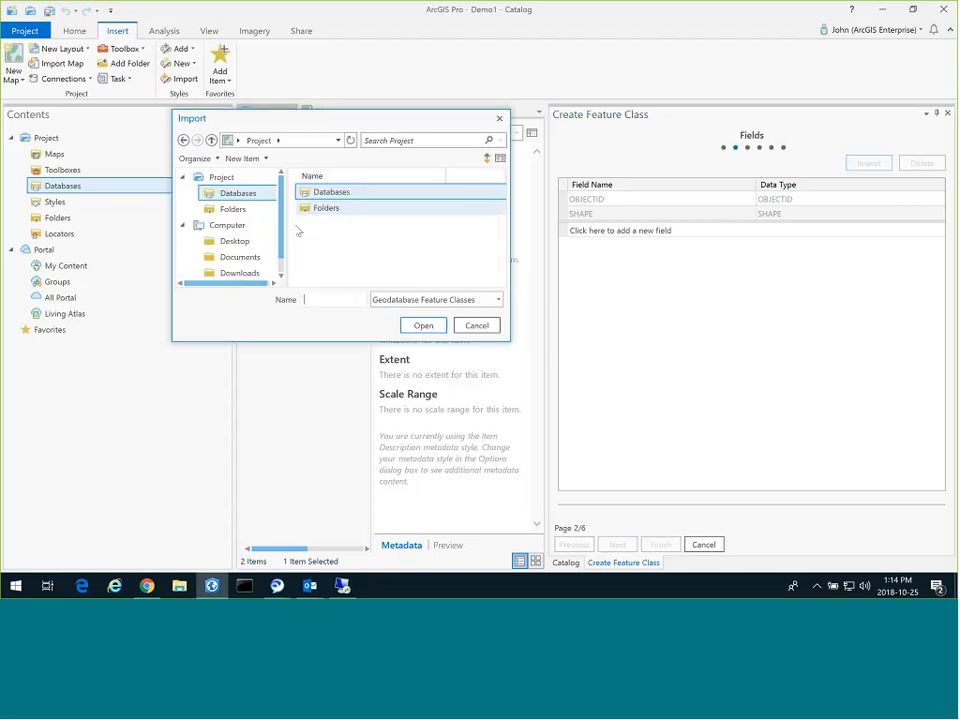
click(312, 208)
double_click(312, 208)
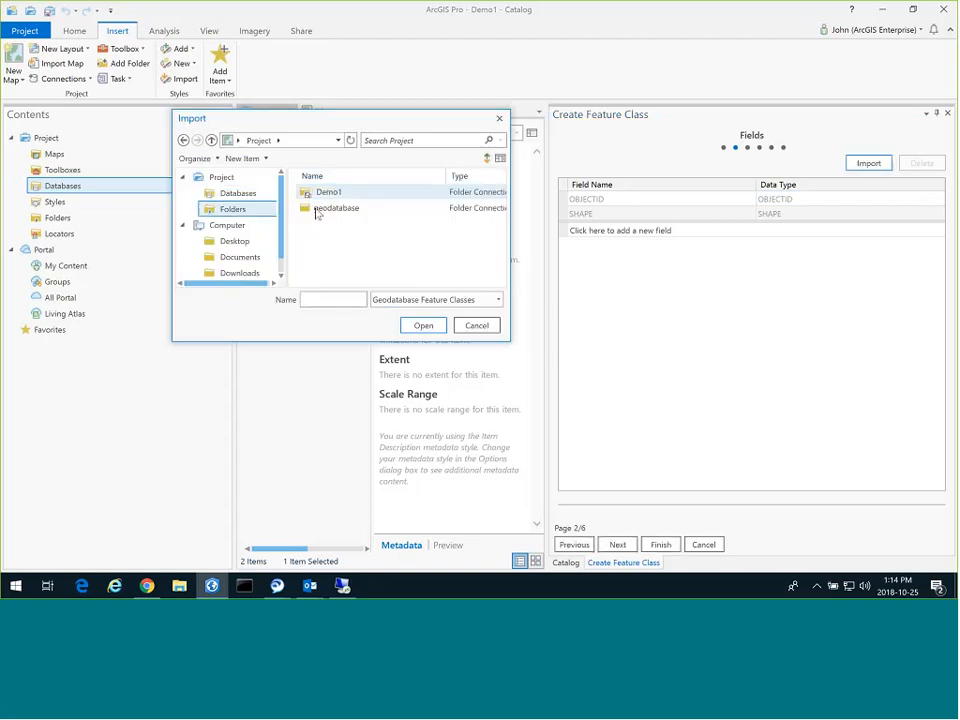
double_click(317, 210)
click(322, 241)
click(423, 326)
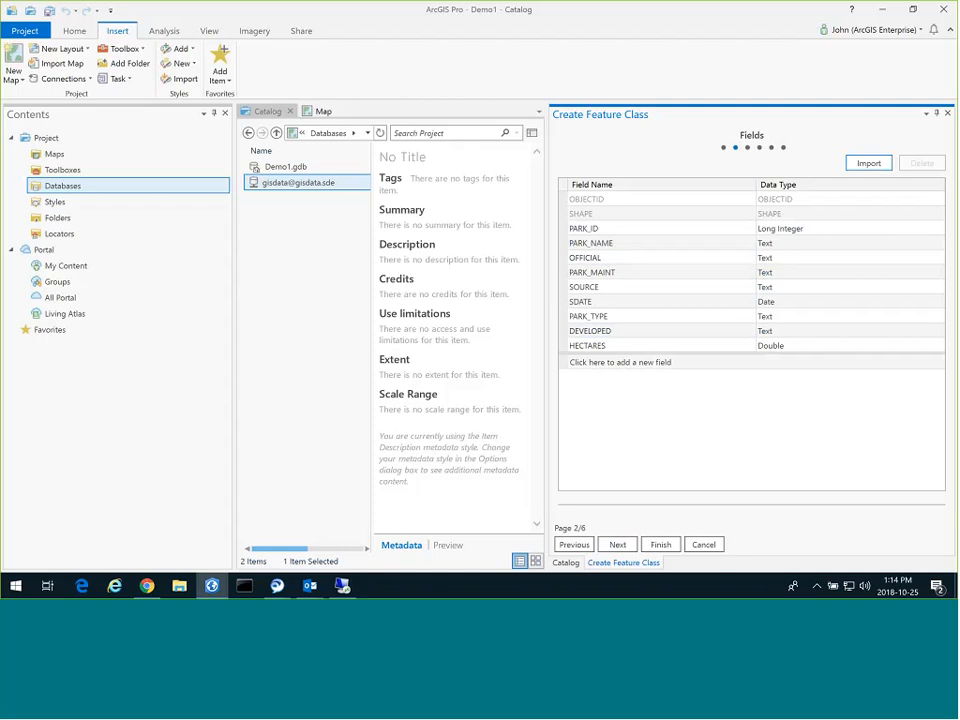
click(618, 545)
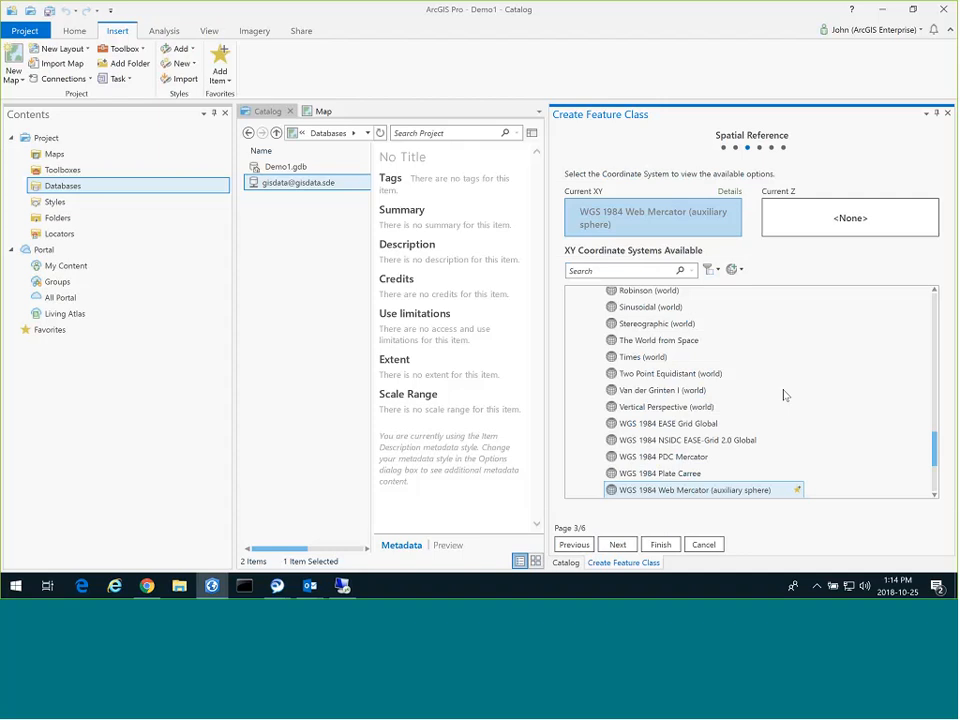
Import the ATS77 MTM Nova Scotia zone 5 coordinate system from HalifaxParks.gdb's Parks.
click(735, 270)
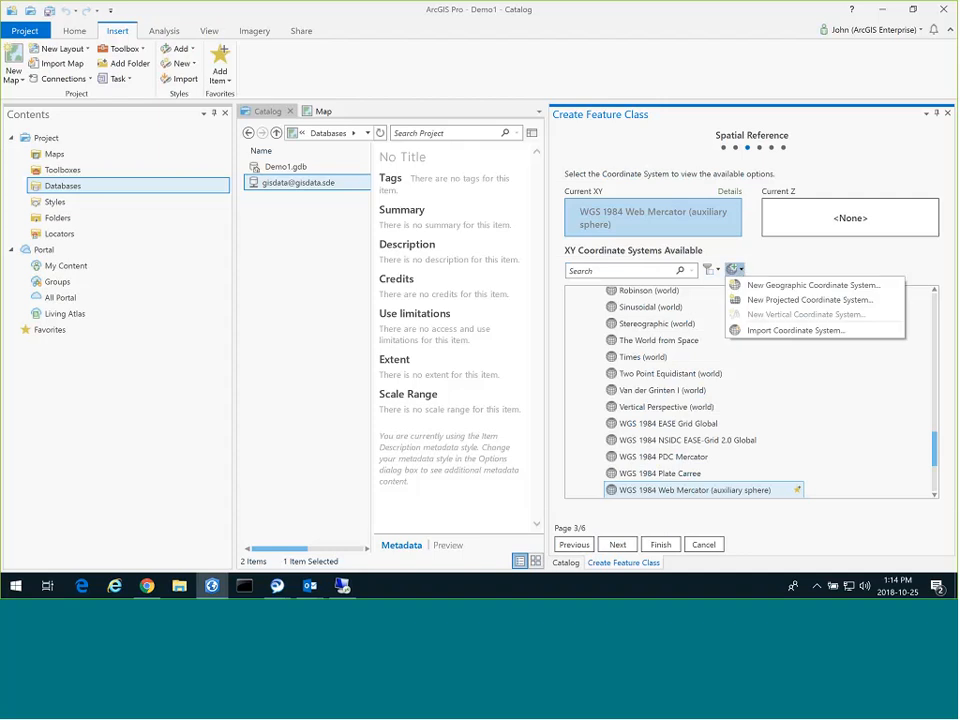
click(770, 330)
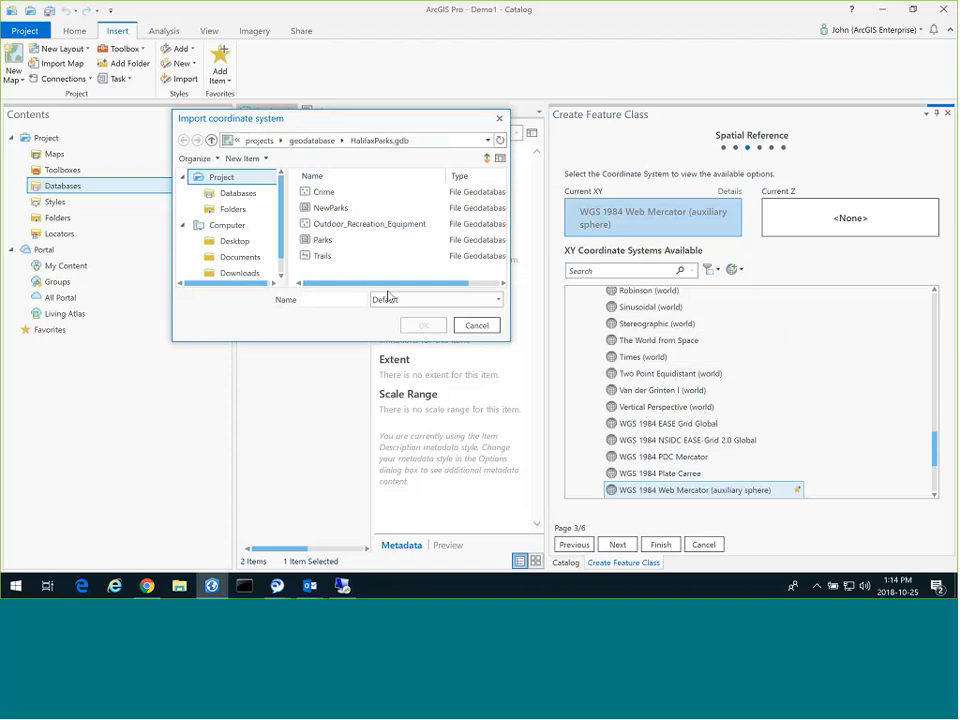
click(322, 240)
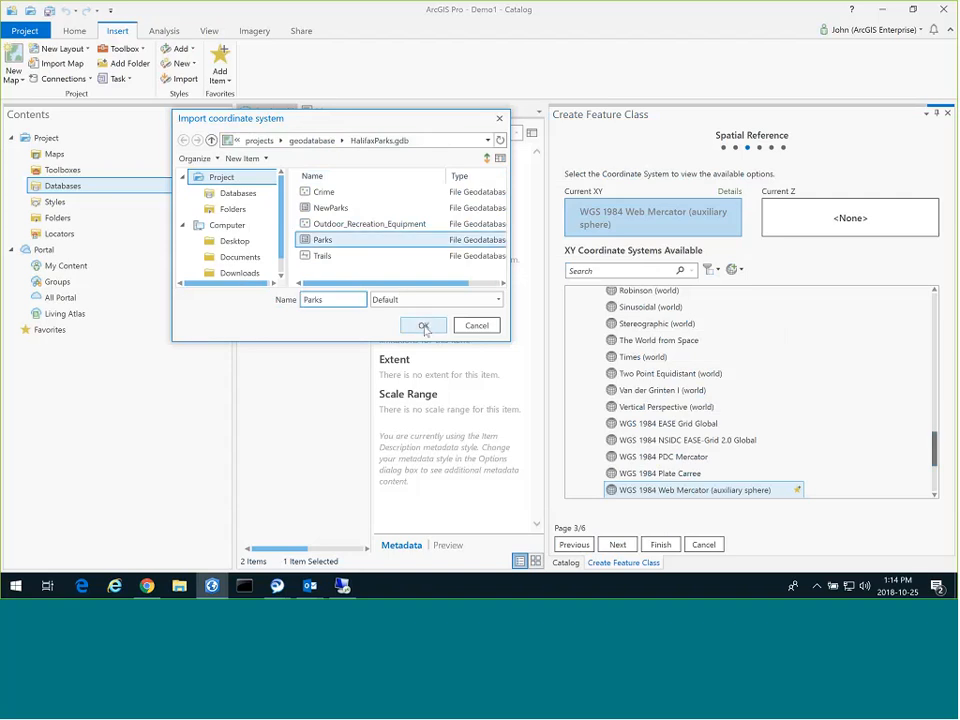
click(423, 325)
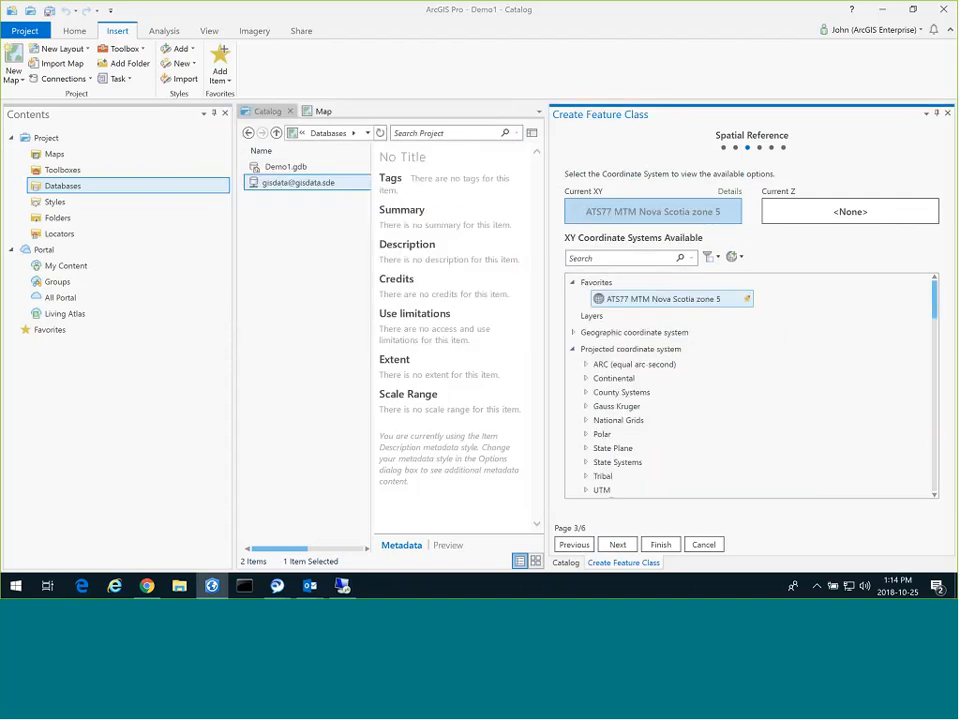
click(624, 545)
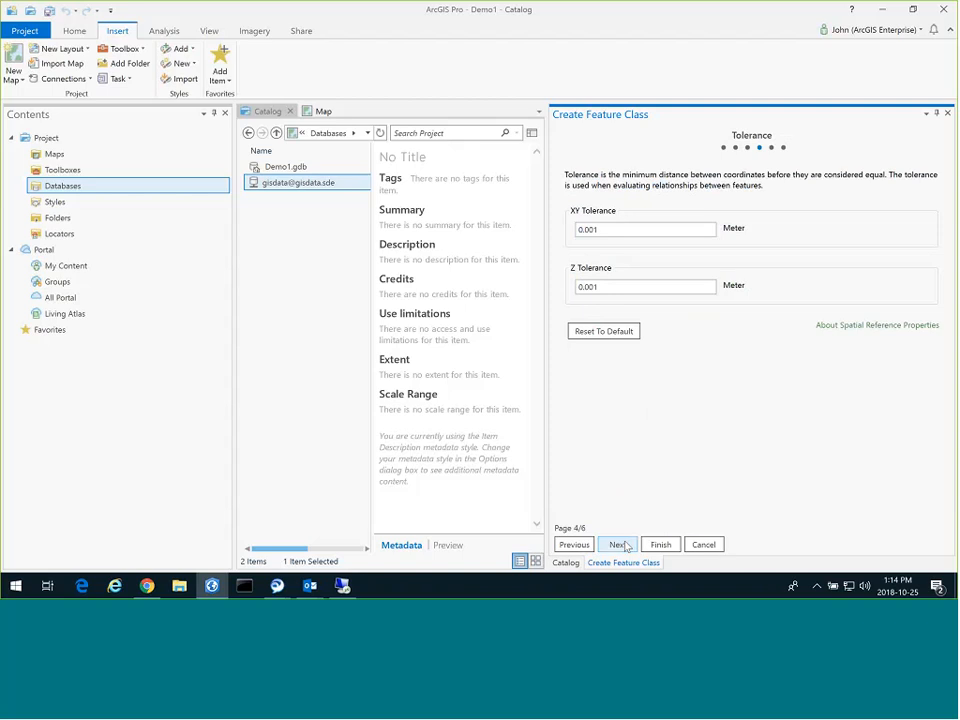
Accept default tolerance, resolution and Default storage keyword, and finish creating gisdata.gisdata.Parks.
click(622, 545)
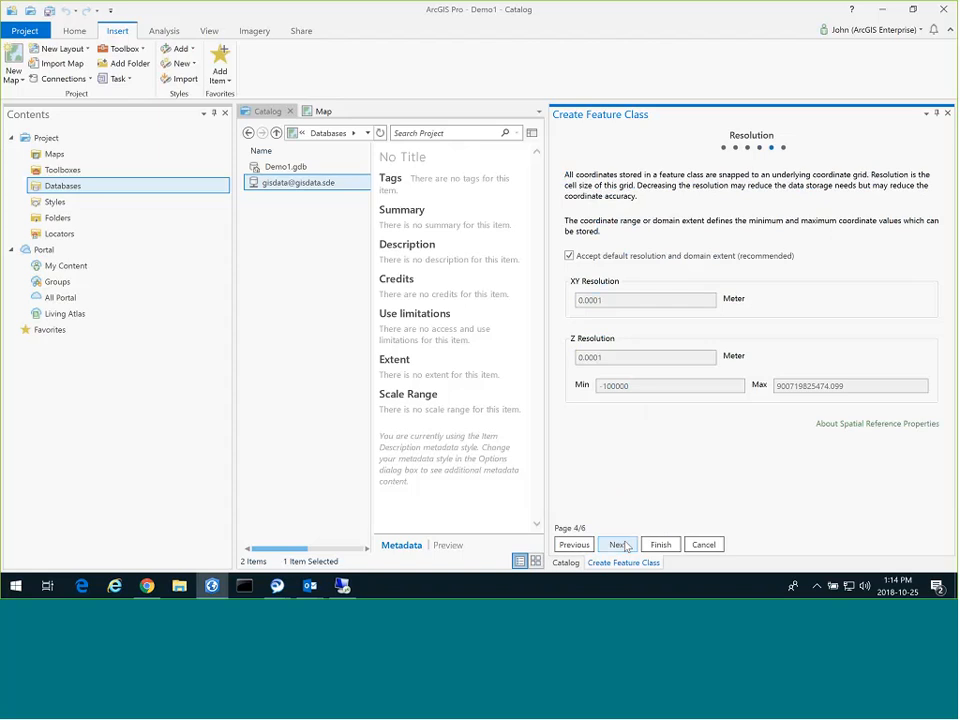
click(622, 545)
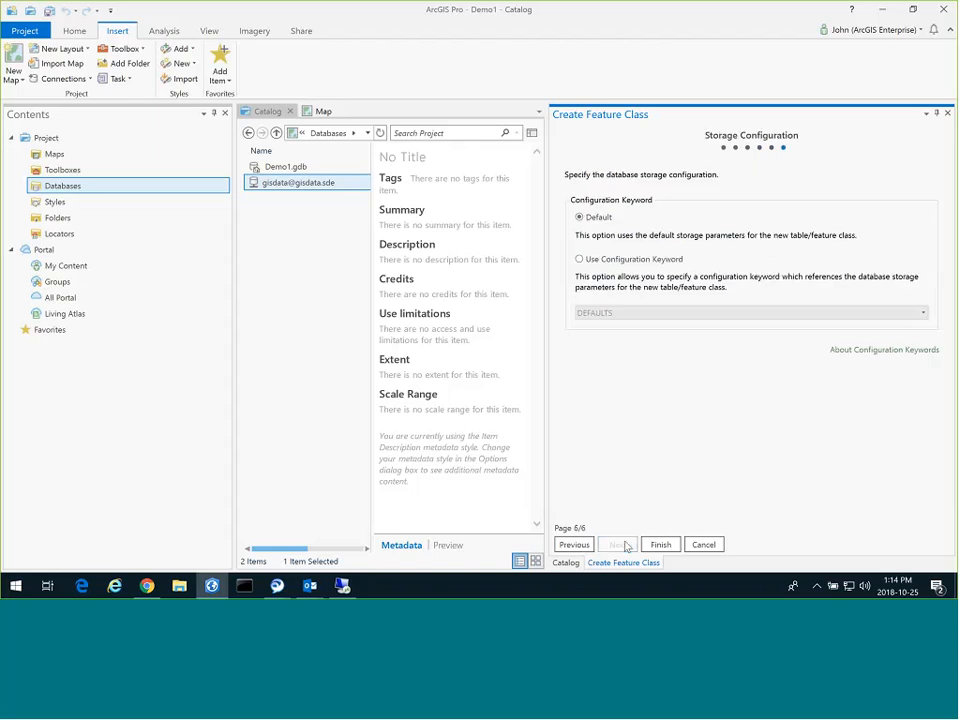
click(654, 259)
click(923, 313)
click(926, 317)
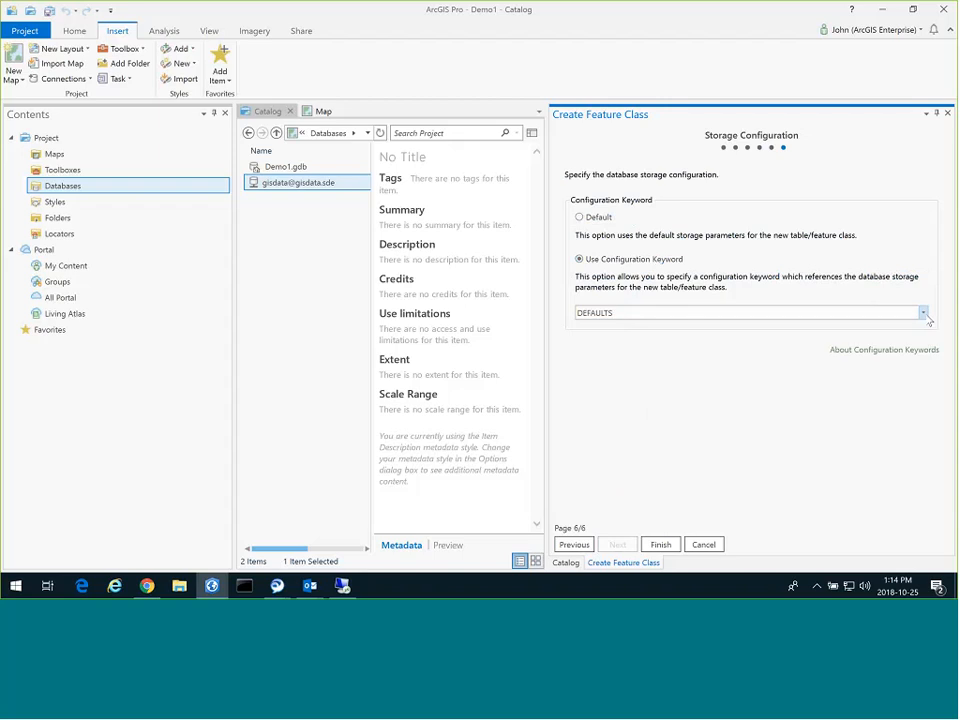
click(591, 219)
click(670, 547)
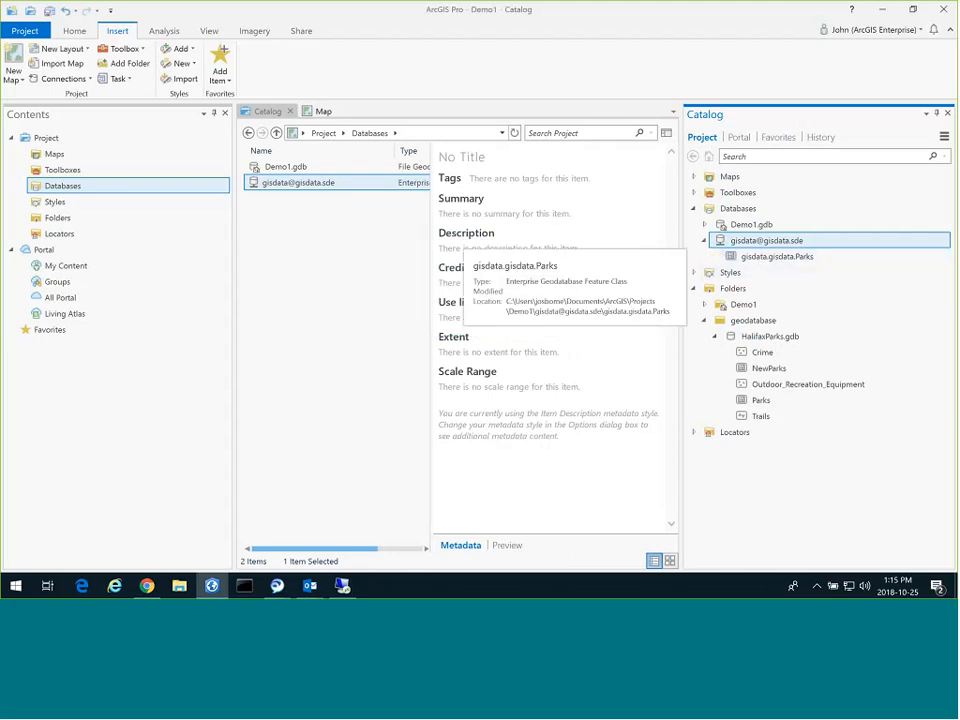
double_click(316, 184)
click(321, 166)
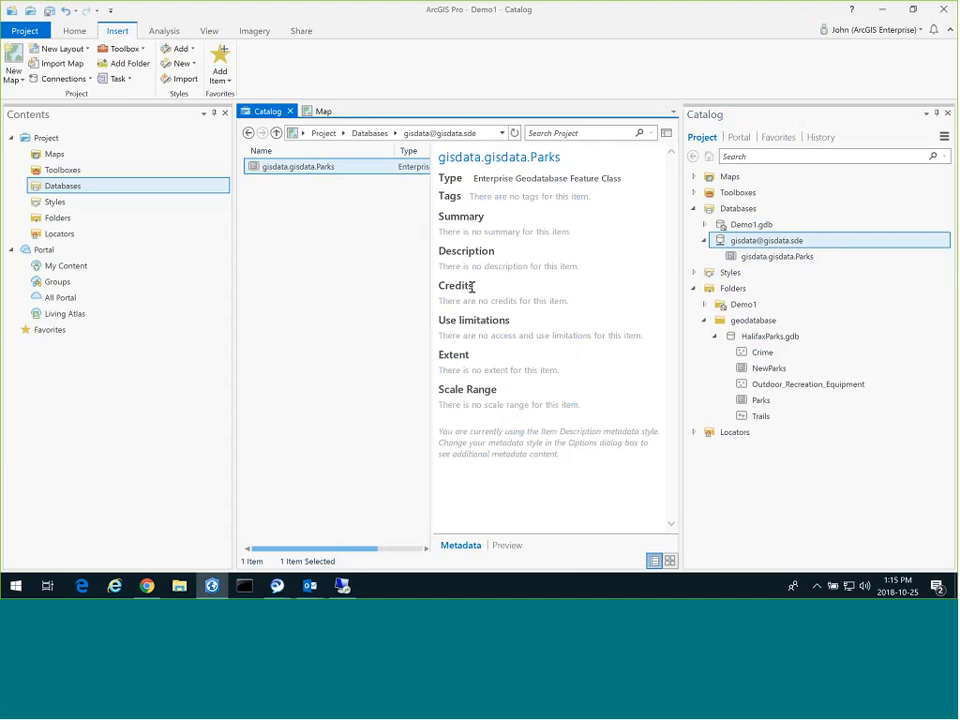
click(511, 552)
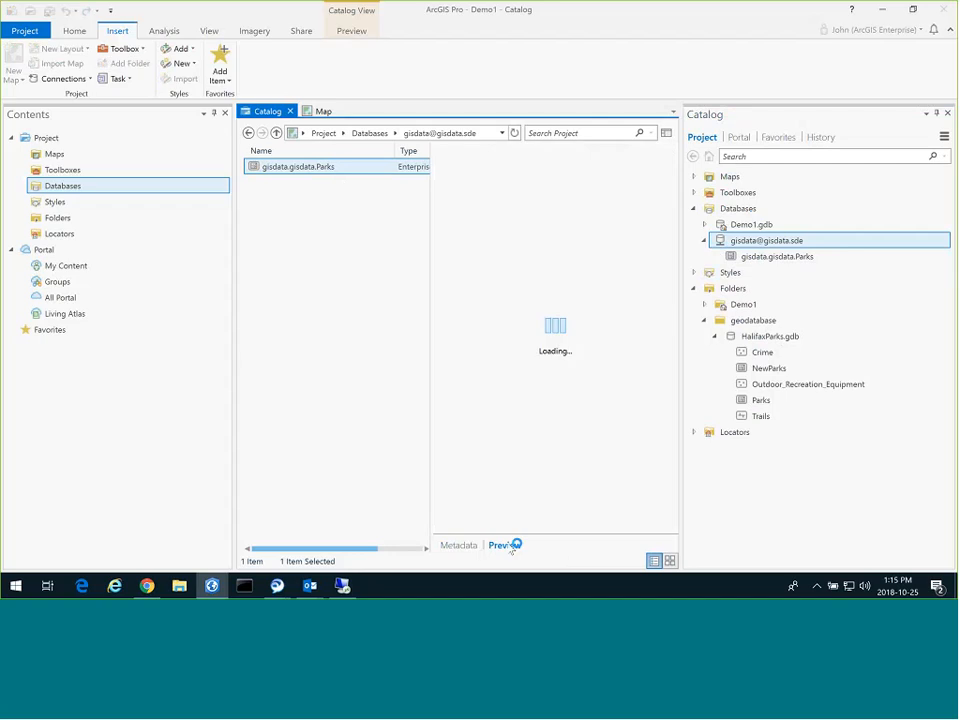
click(474, 550)
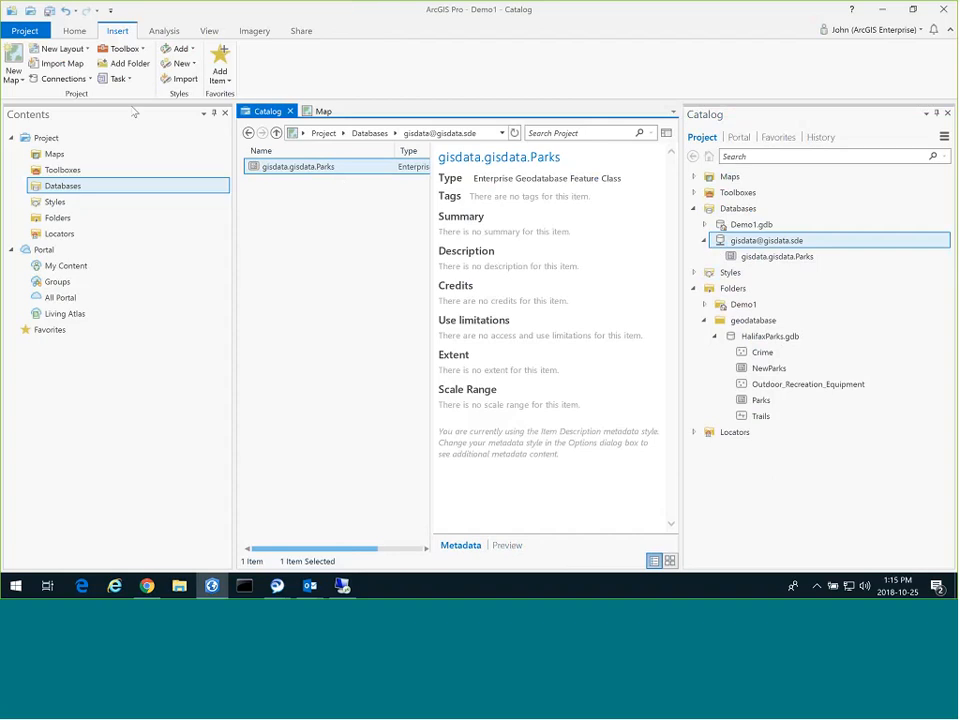
Open the metadata editor for gisdata.gisdata.Parks, then close it.
click(72, 32)
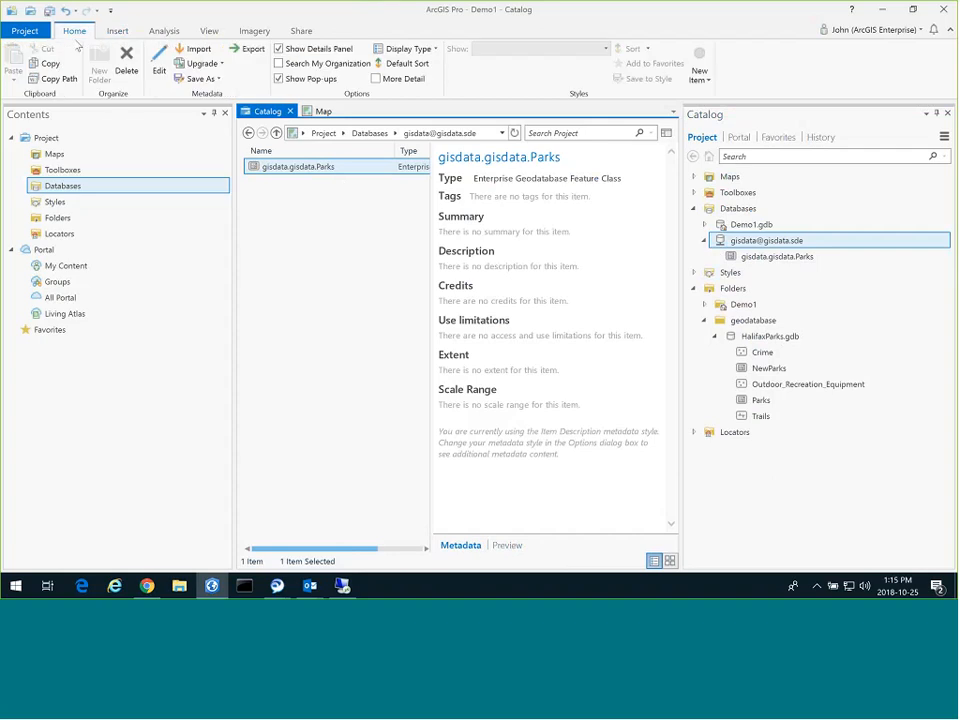
click(159, 70)
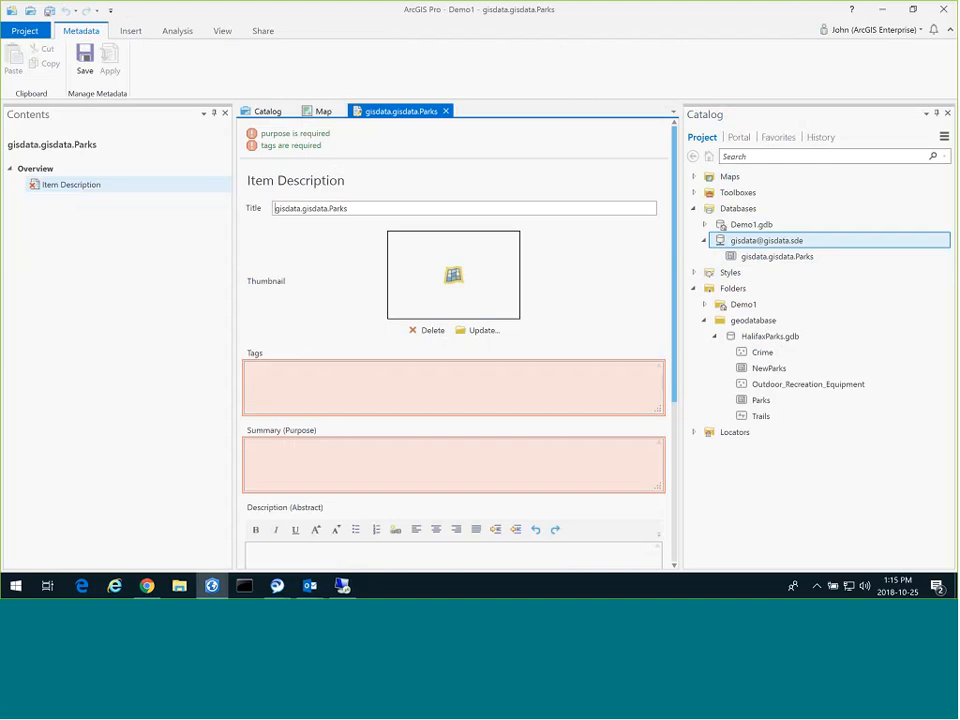
click(446, 111)
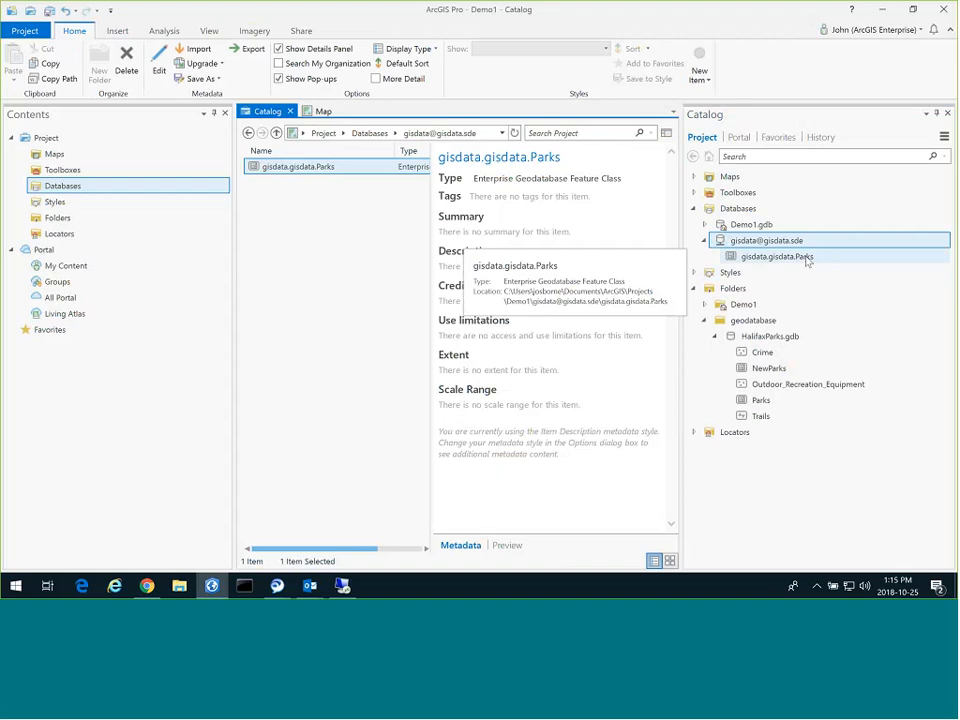
Open the Geoprocessing pane from the Analysis commands.
right_click(806, 259)
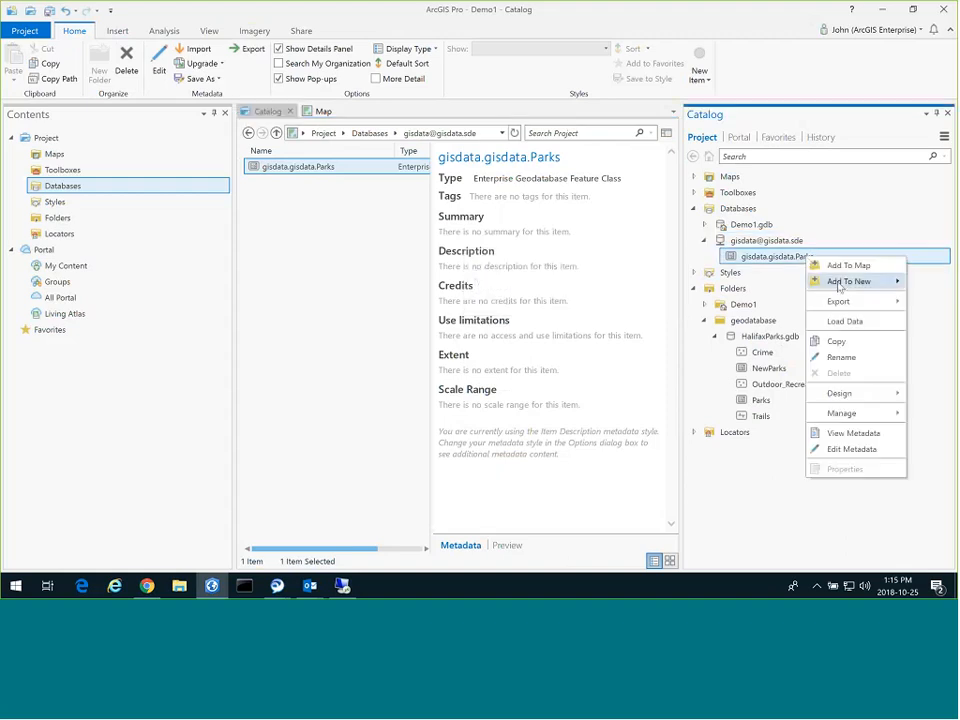
mouse_move(840, 287)
click(804, 441)
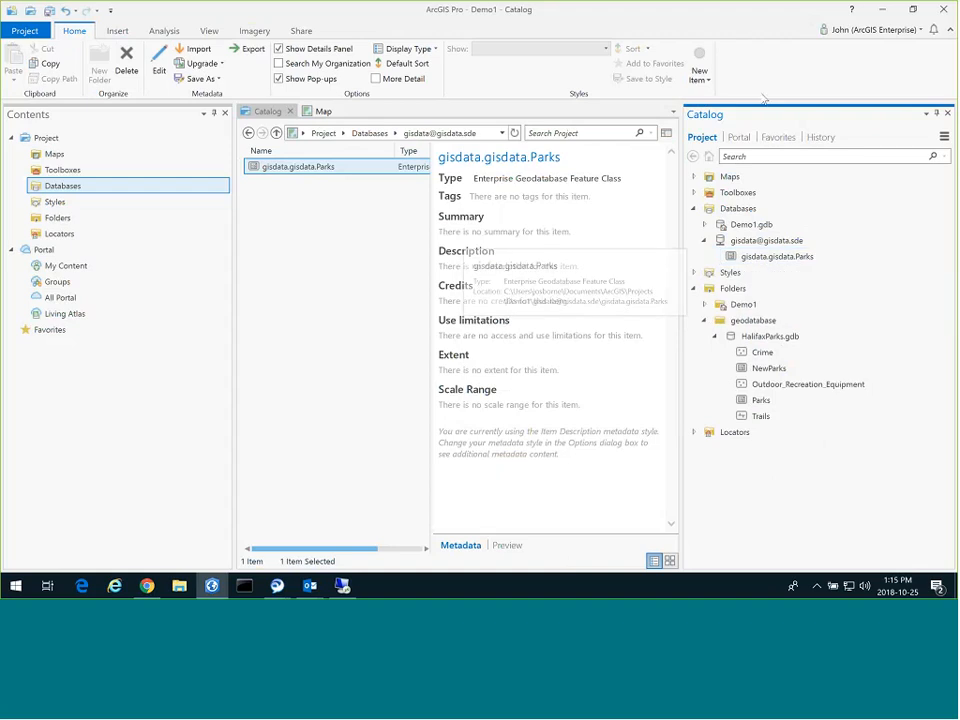
click(170, 31)
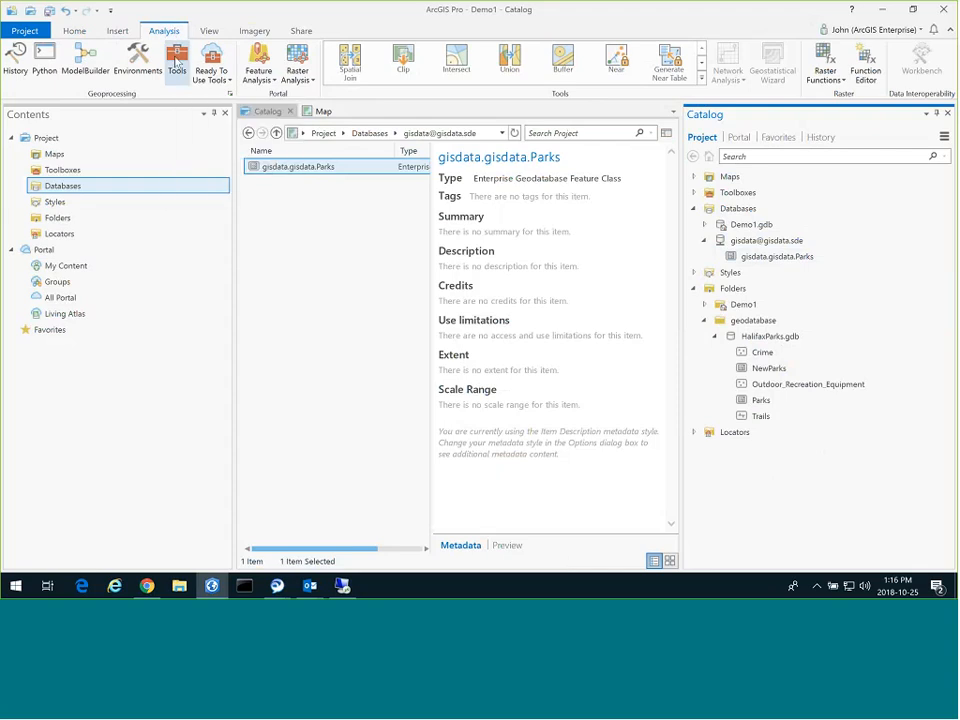
click(177, 62)
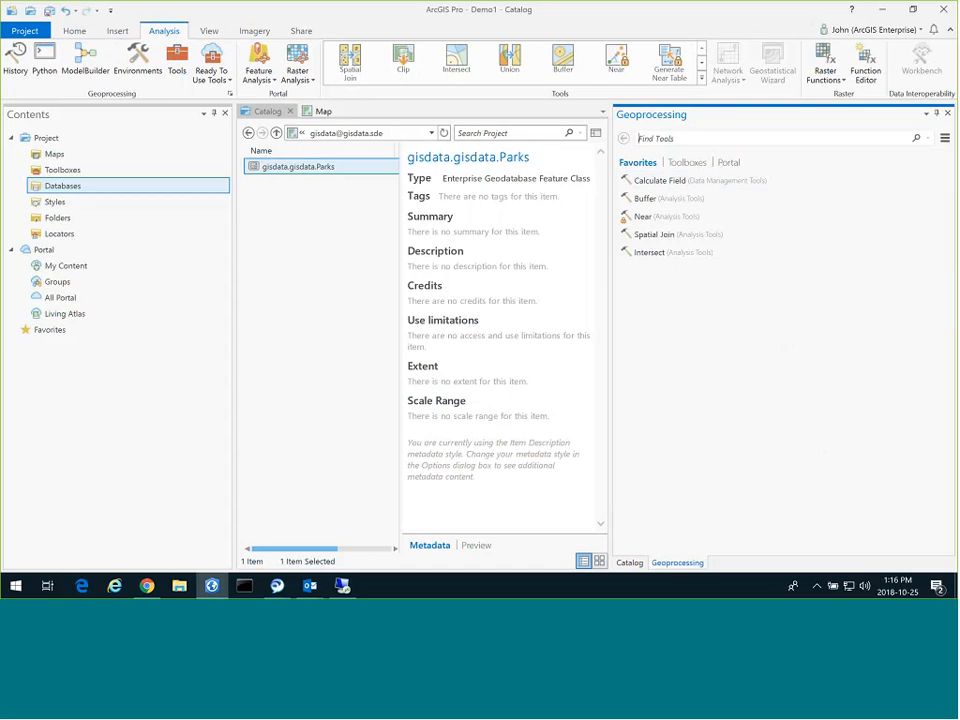
Search for 'append' and open the Append tool from Data Management Tools > General.
click(690, 162)
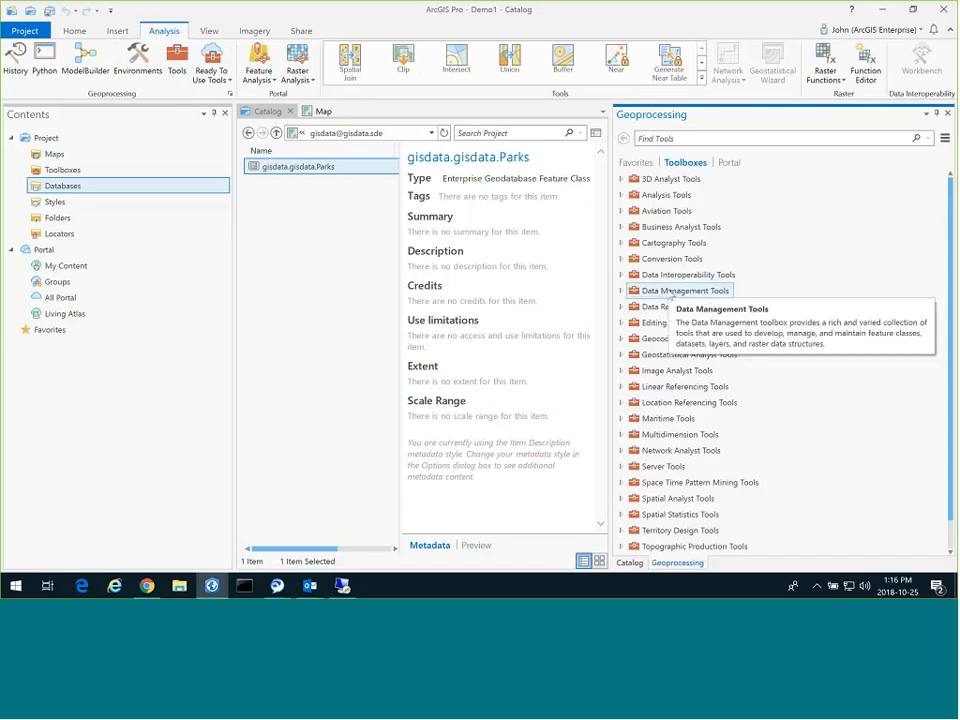
click(636, 163)
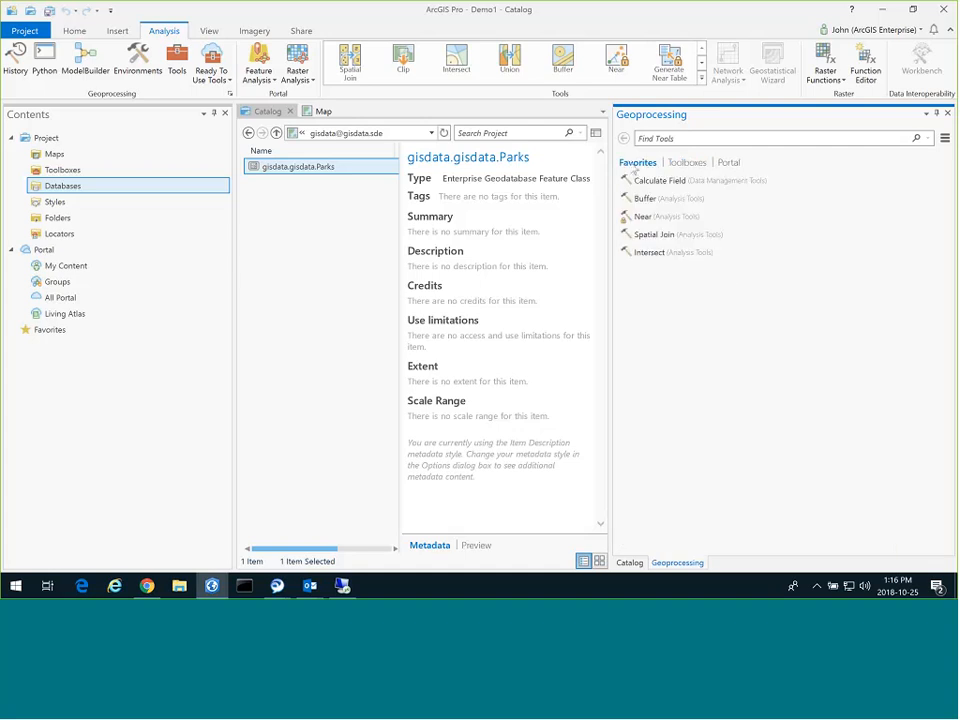
click(686, 140)
text(append)
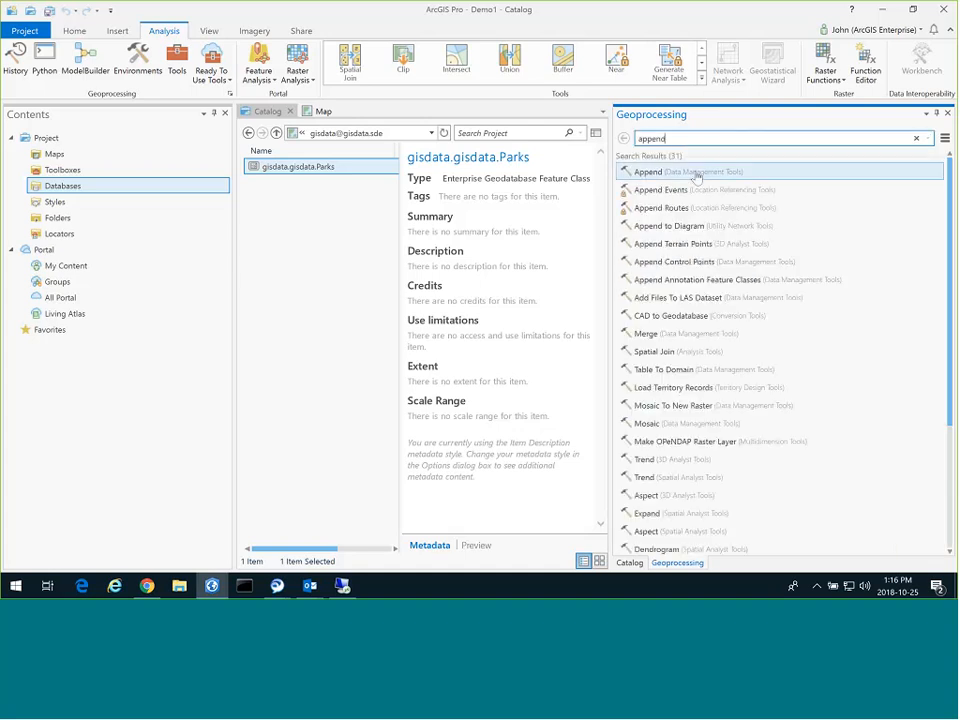
click(695, 173)
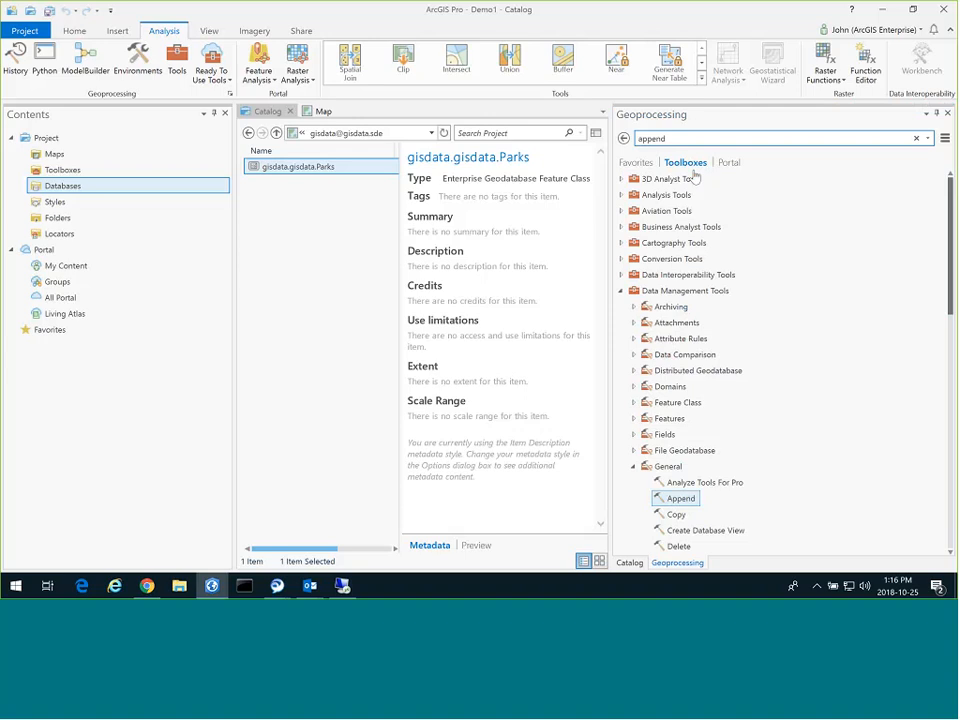
click(684, 499)
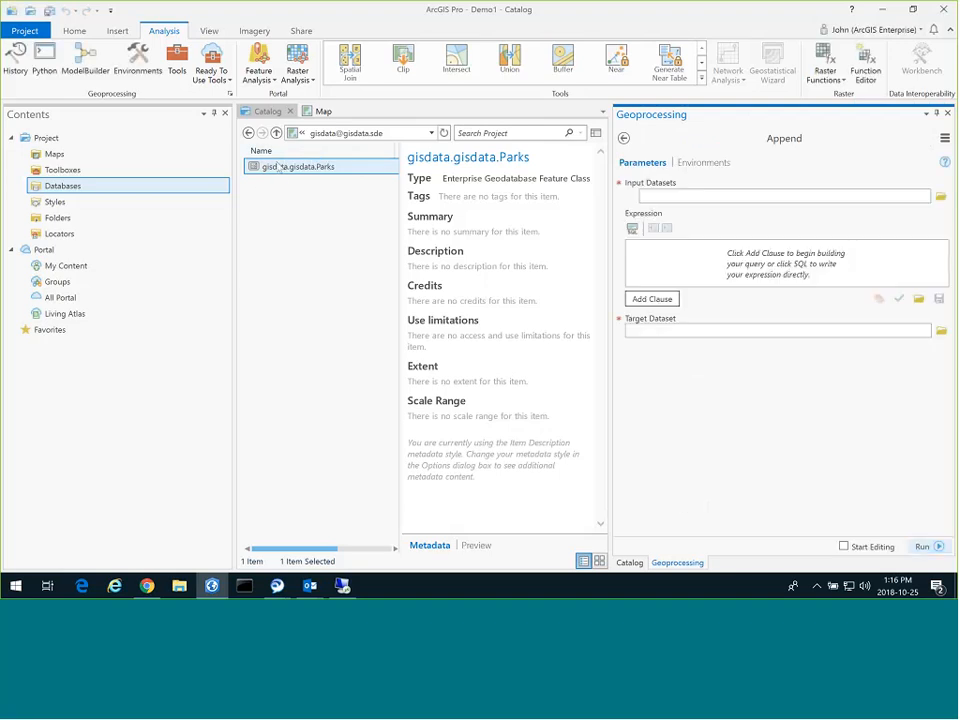
Set the Parks feature class from HalifaxParks.gdb as the Append input dataset.
click(57, 217)
double_click(279, 186)
double_click(281, 165)
drag(260, 214, 721, 200)
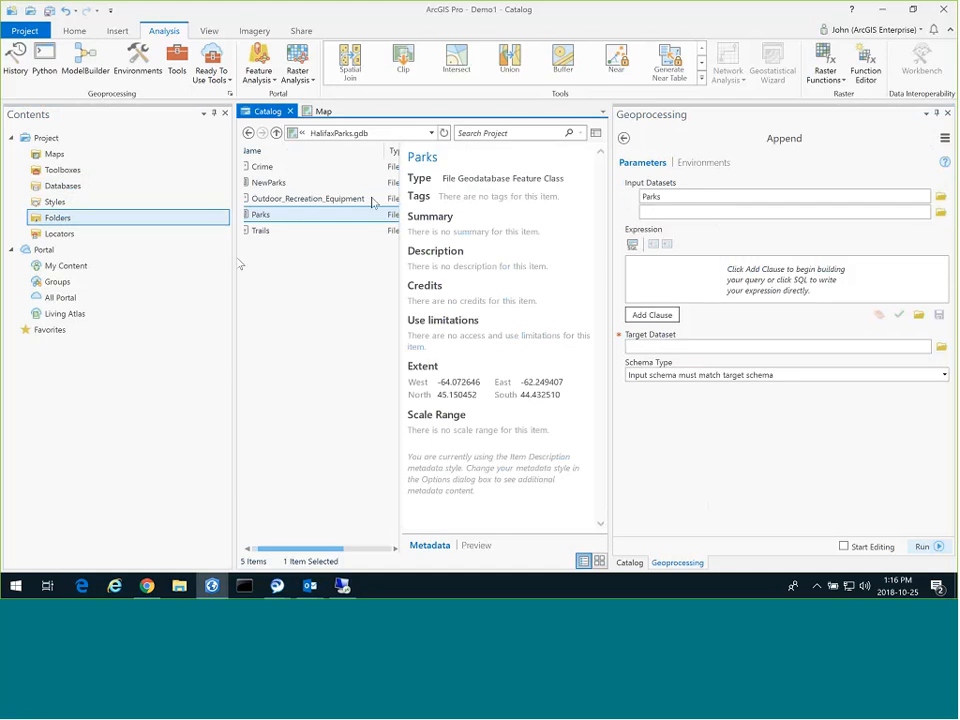
click(64, 186)
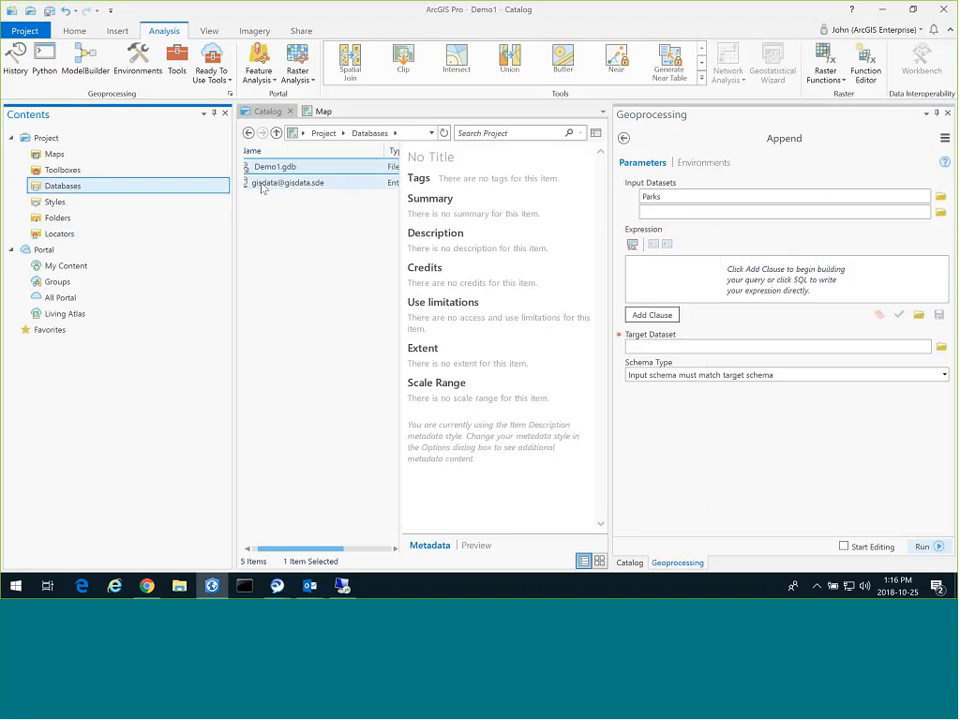
double_click(263, 185)
drag(287, 170, 662, 347)
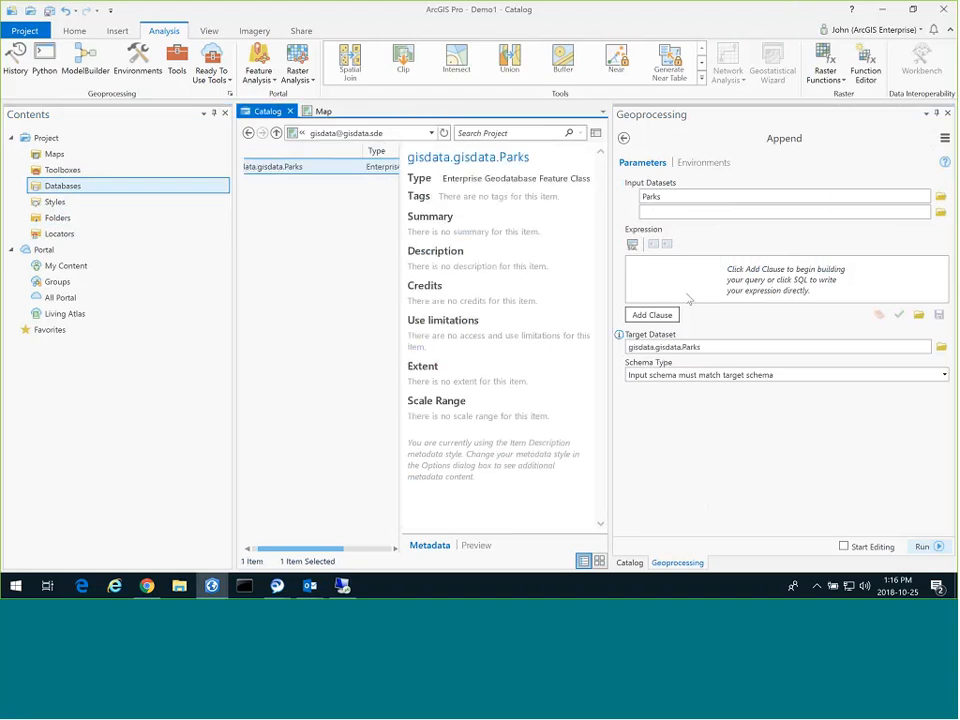
click(922, 547)
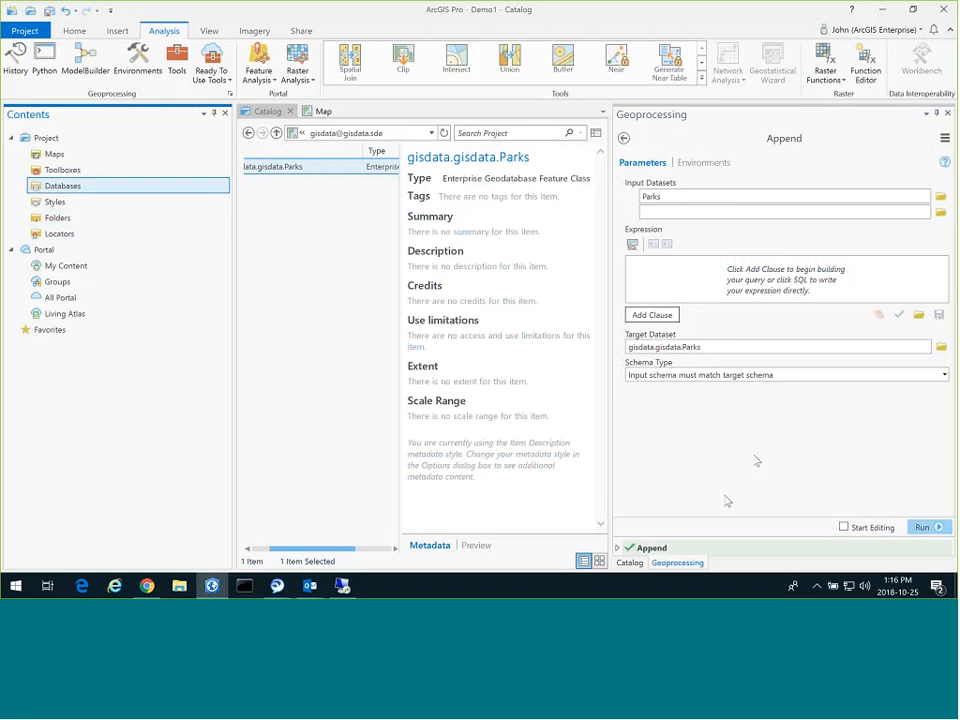
click(620, 548)
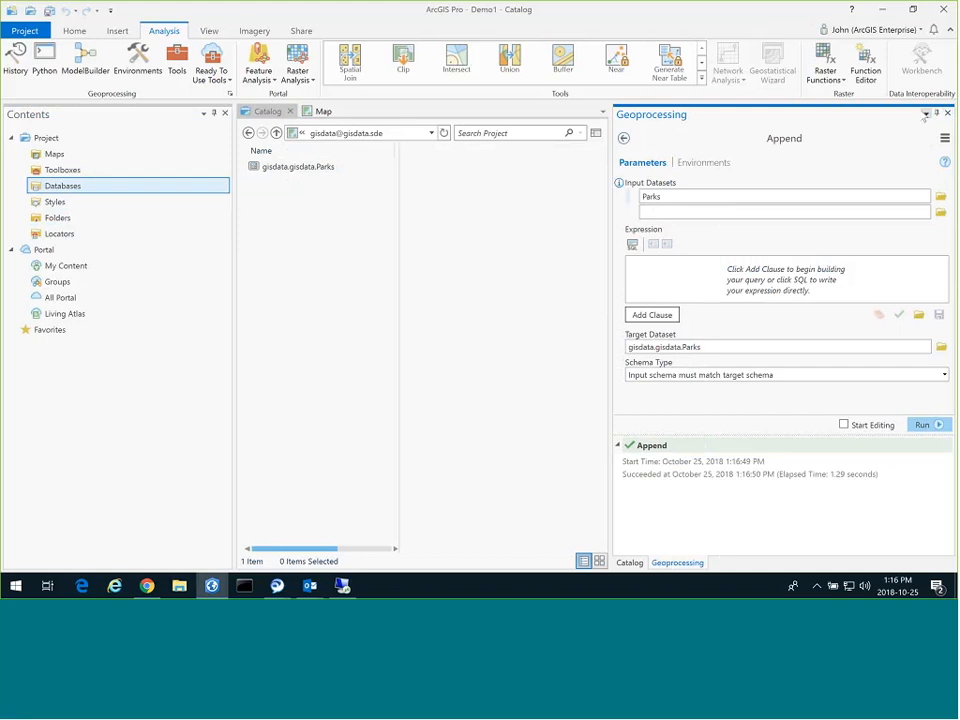
Open the Python window from Analysis and run print("hello") as a test.
click(623, 138)
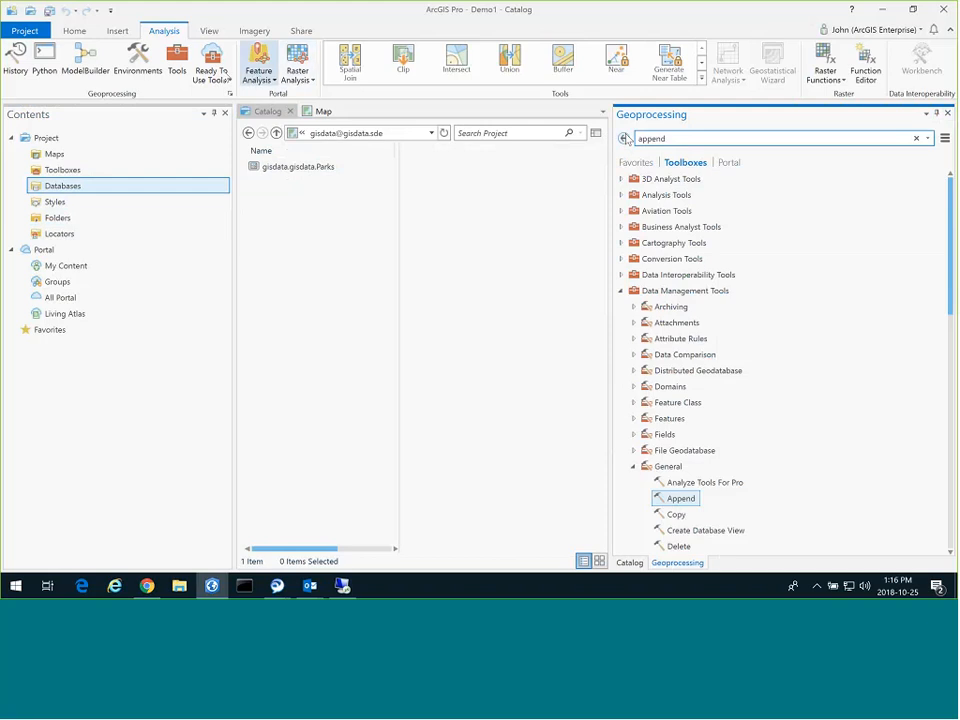
click(52, 58)
drag(474, 238, 377, 195)
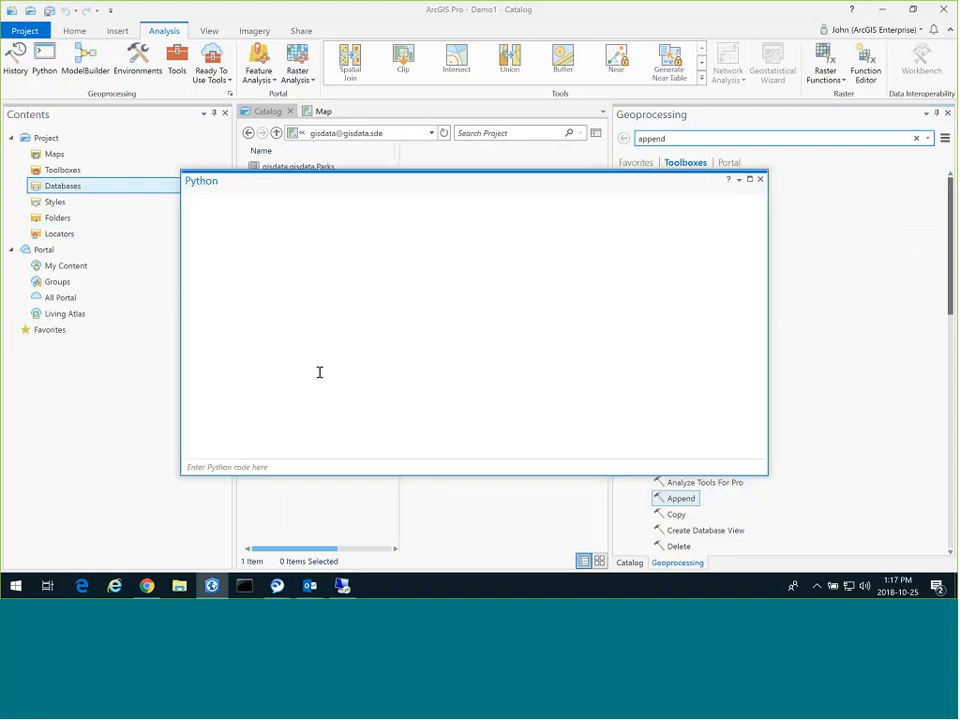
click(304, 455)
text(print("he)
text(llo)
key(Return)
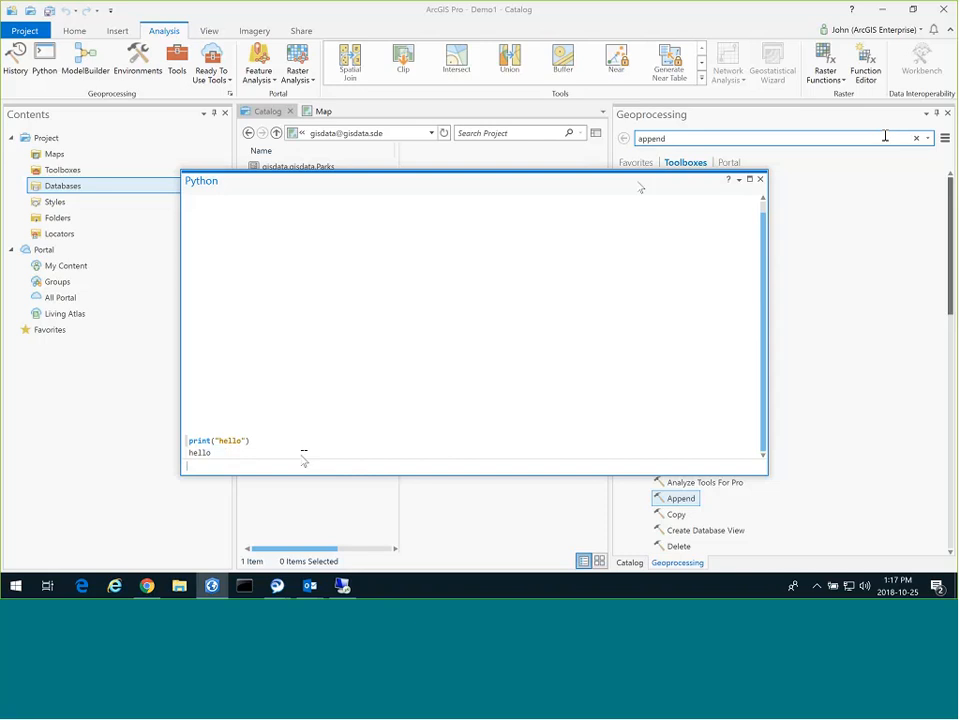
Move the Python window up and left, and switch the side pane to the Catalog.
drag(639, 183, 530, 167)
click(795, 141)
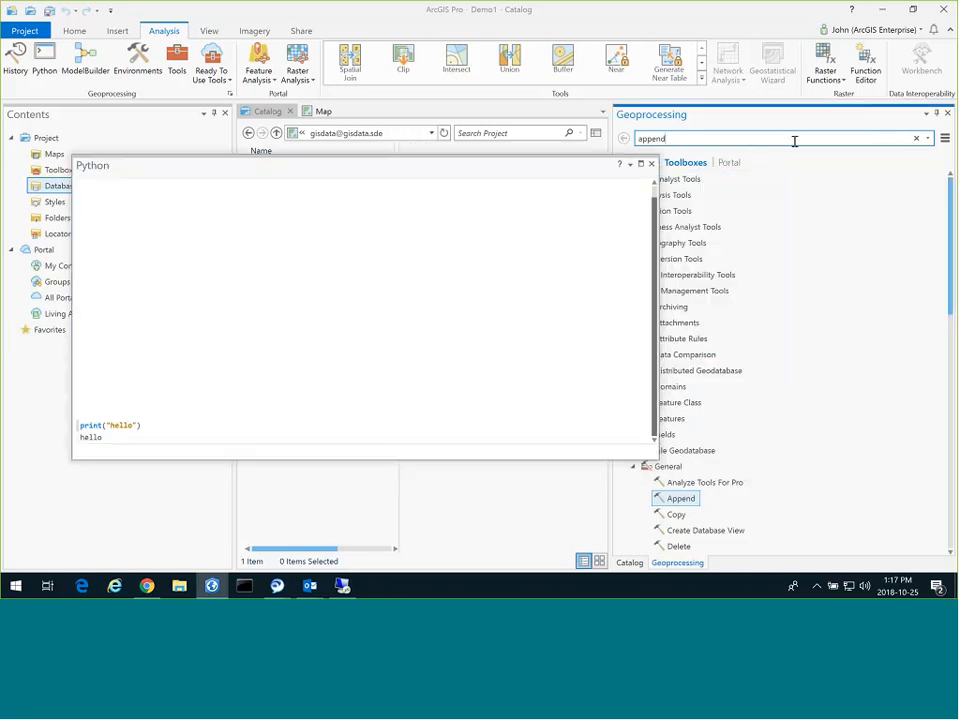
click(629, 562)
Rerun the Append from Catalog History as an arcpy command, then close Python and Catalog.
click(820, 137)
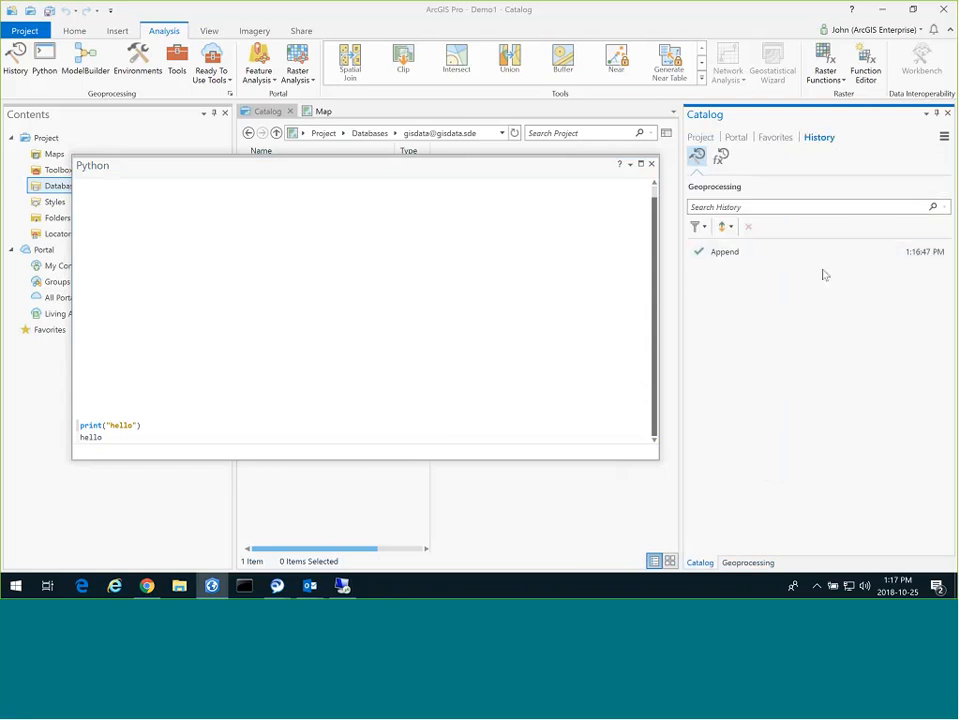
drag(743, 252, 200, 340)
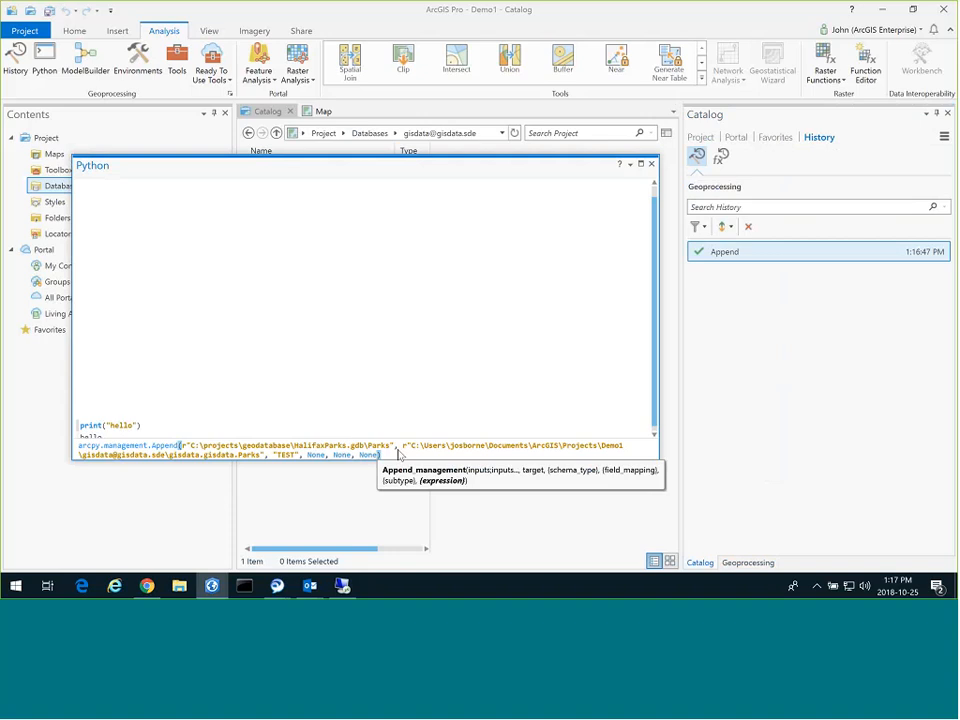
key(Return)
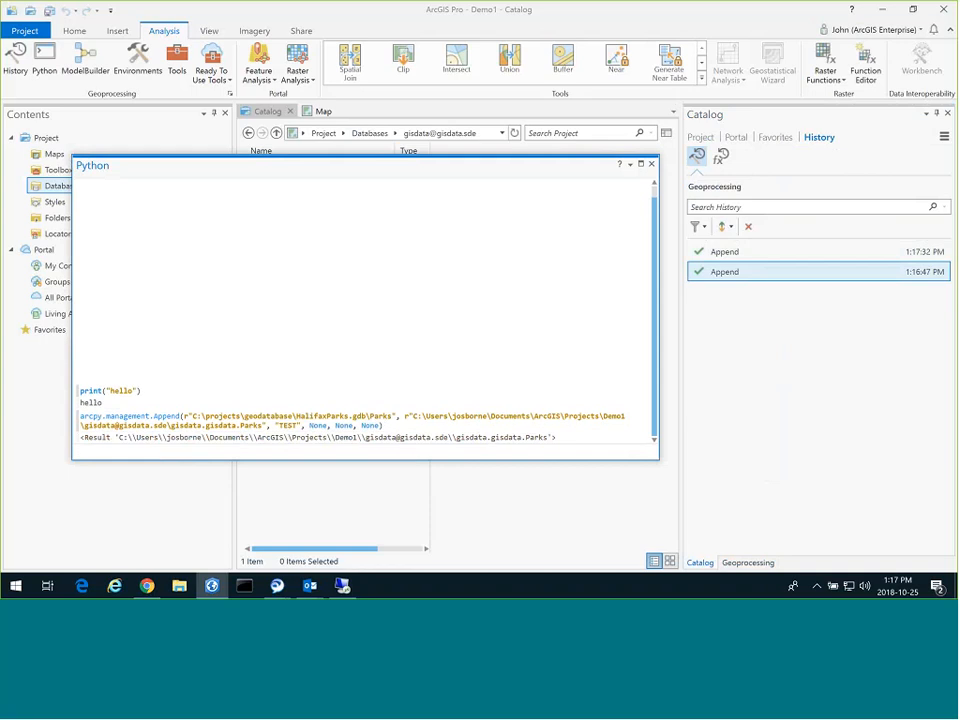
click(816, 243)
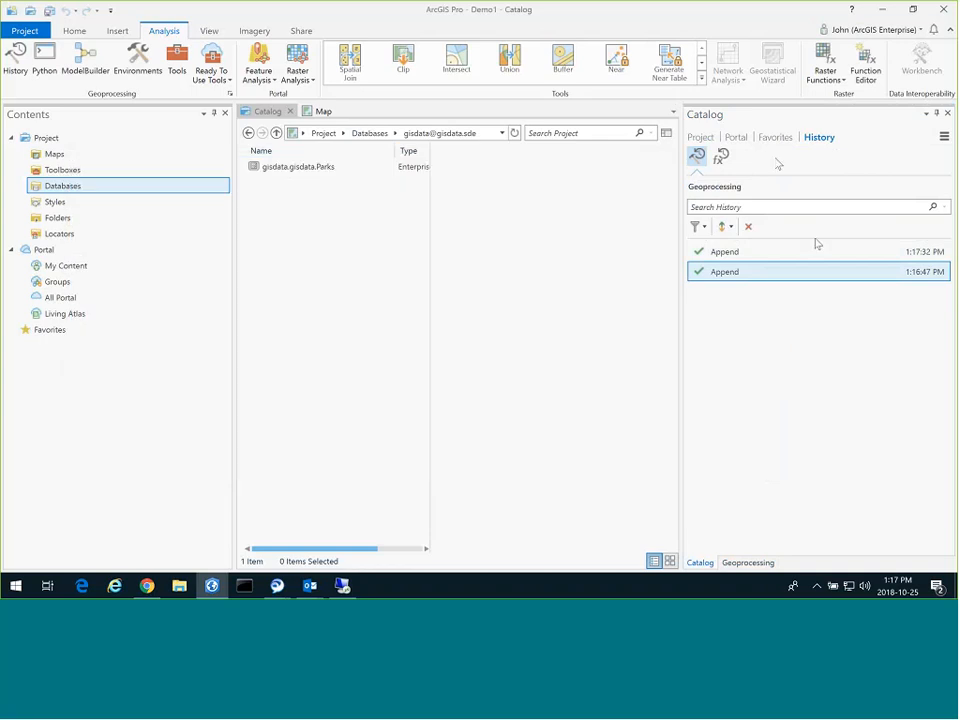
click(947, 113)
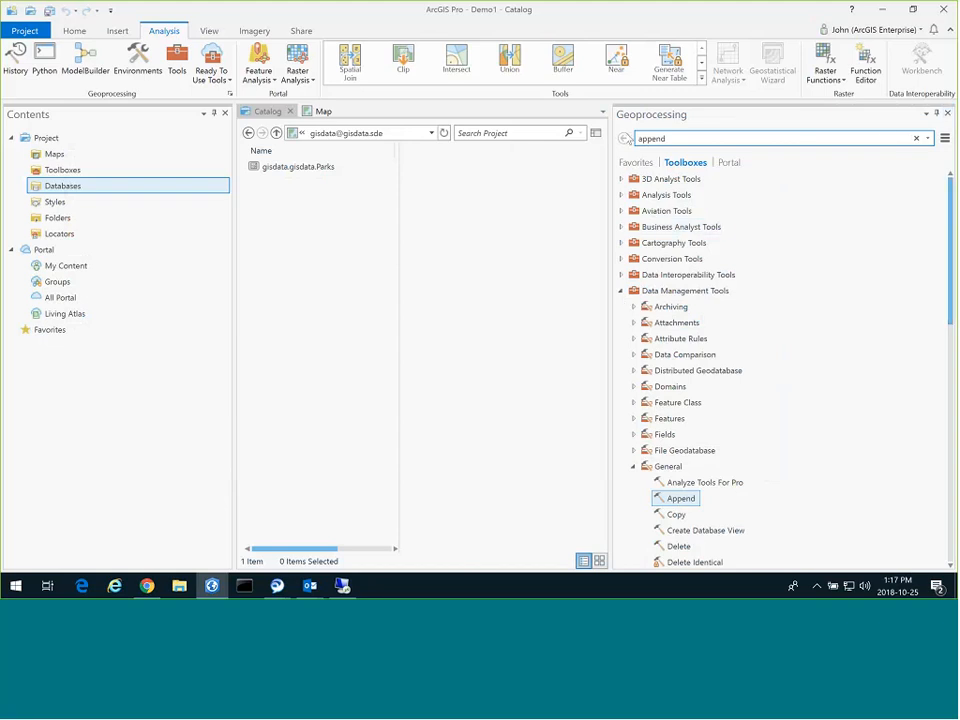
Replace the Geoprocessing pane with the Catalog pane showing the Project tree.
click(947, 115)
click(209, 31)
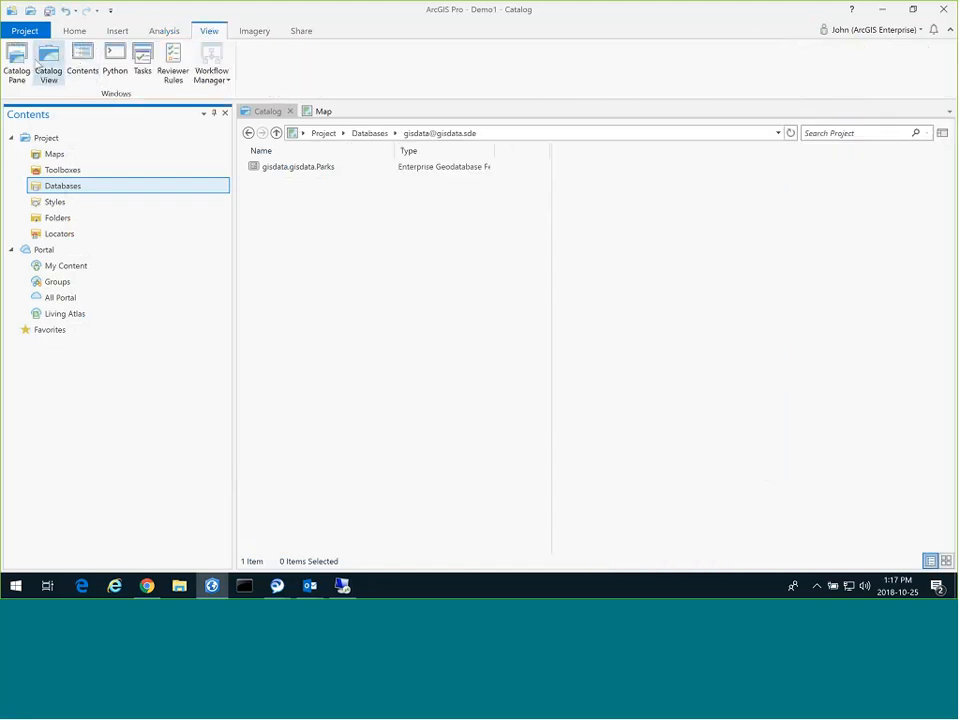
click(17, 66)
click(702, 137)
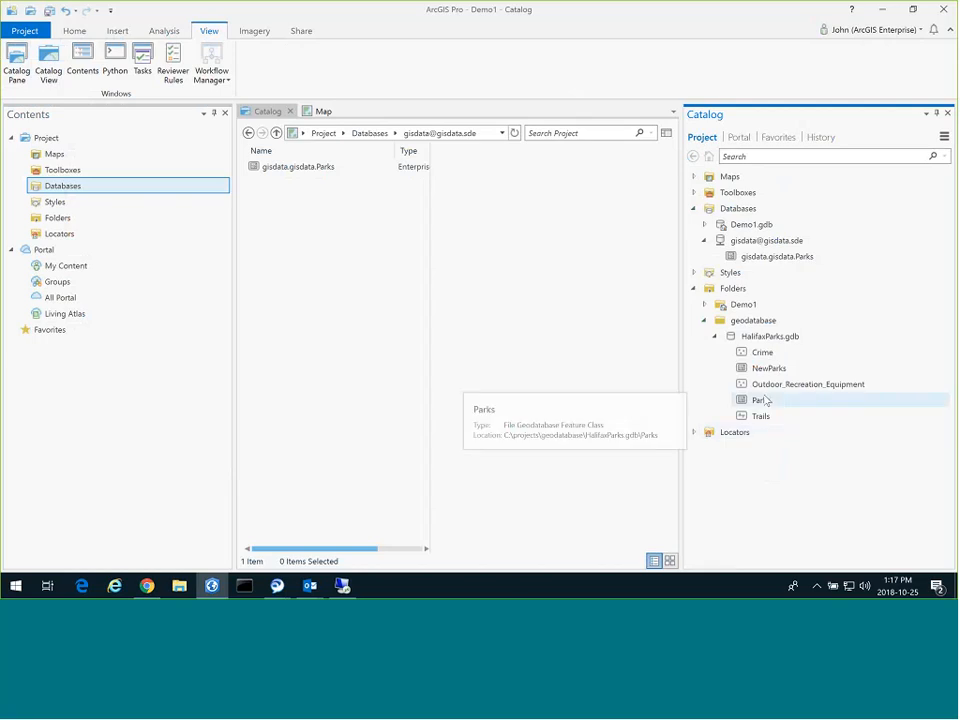
right_click(764, 400)
click(790, 254)
click(783, 243)
right_click(780, 240)
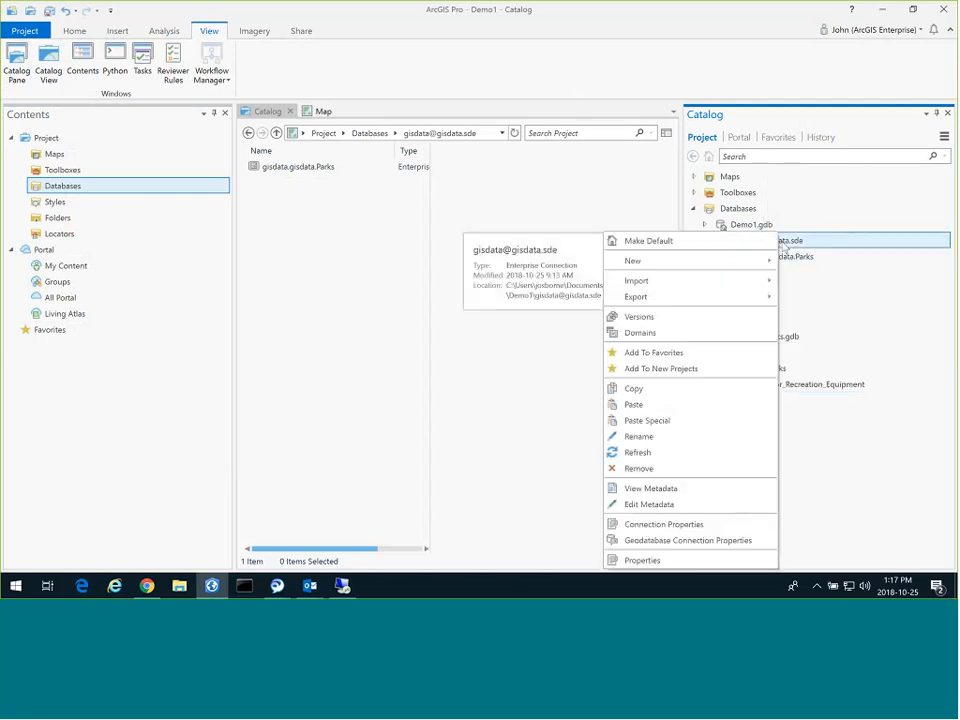
click(690, 406)
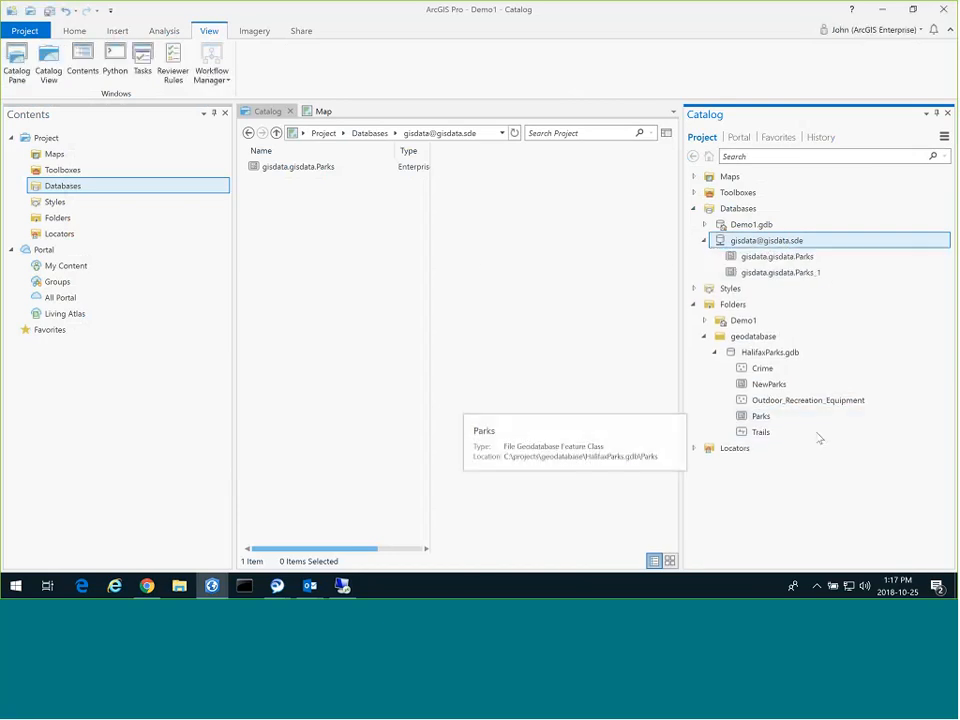
mouse_move(817, 276)
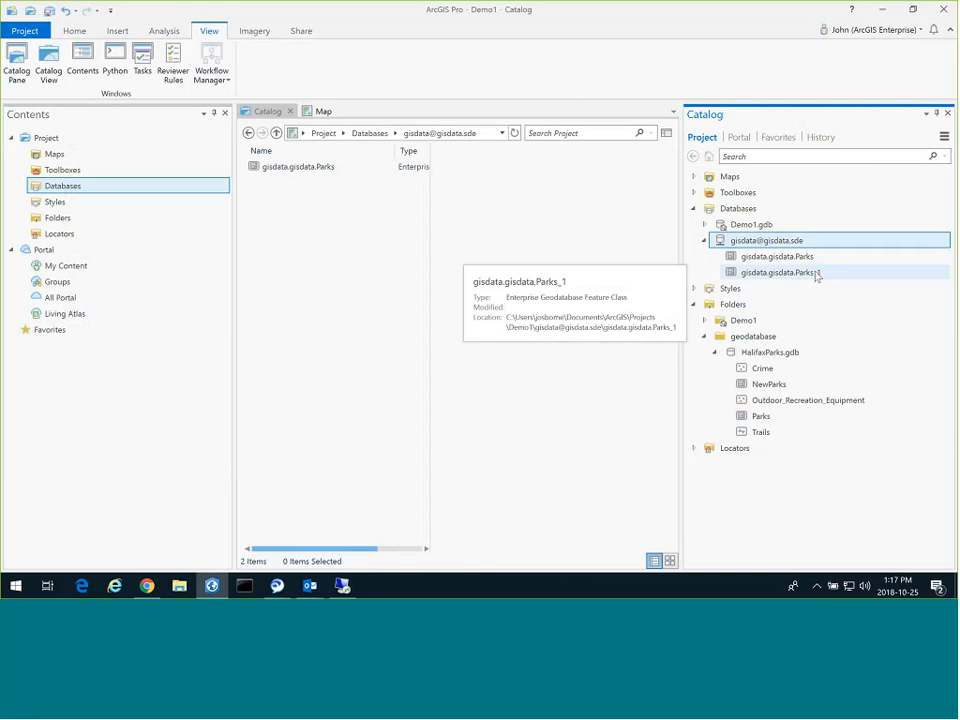
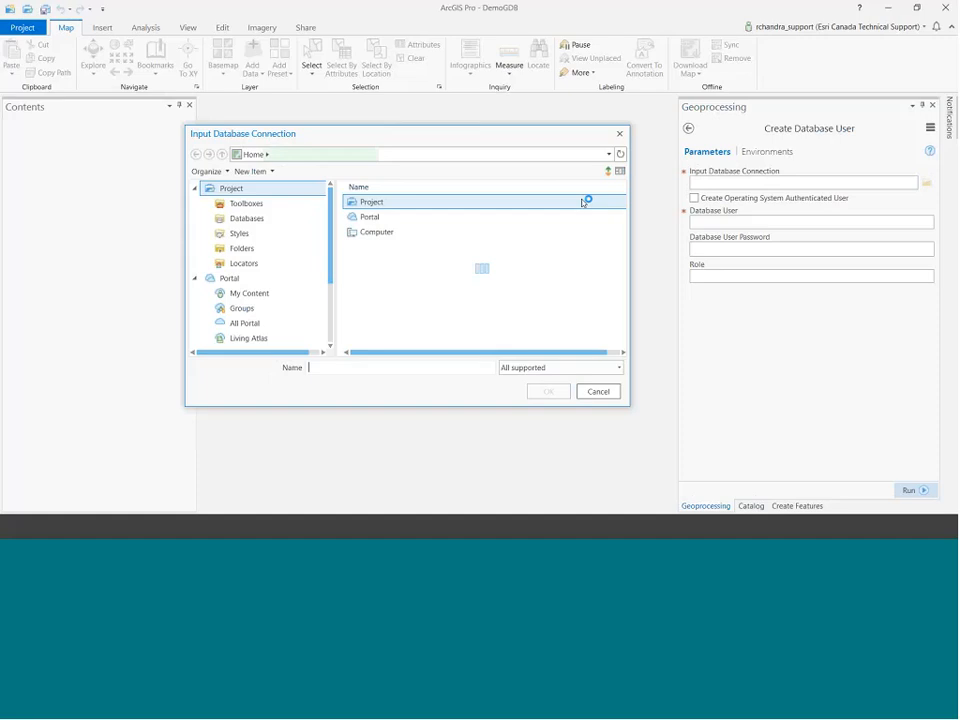
Create database user gisadmin with its password on the postgres.sde connection and check the run result.
click(378, 217)
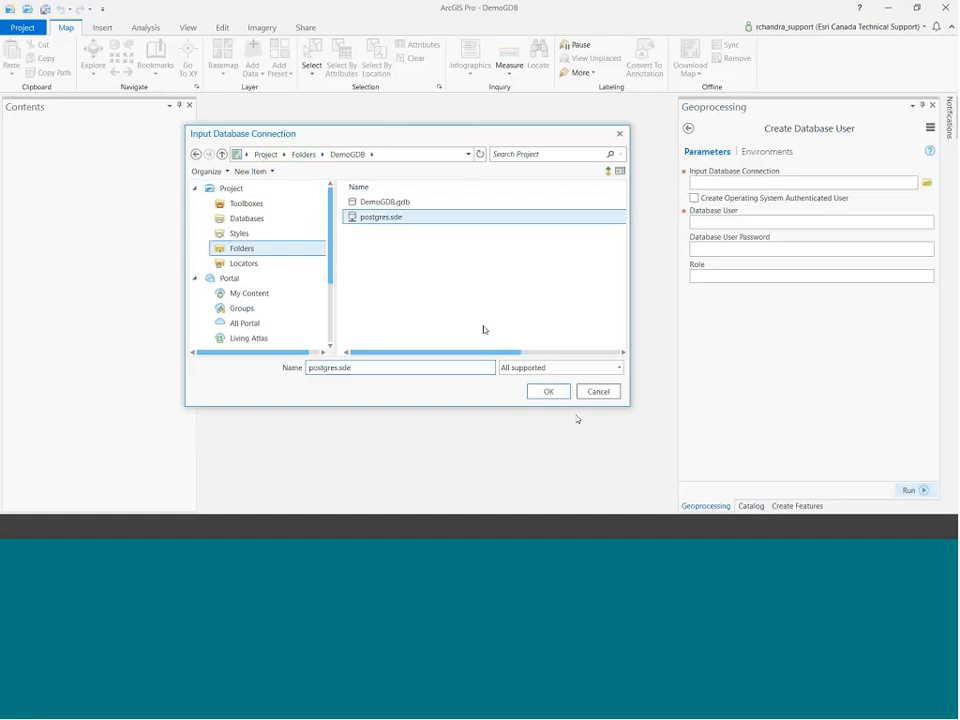
click(560, 391)
click(742, 213)
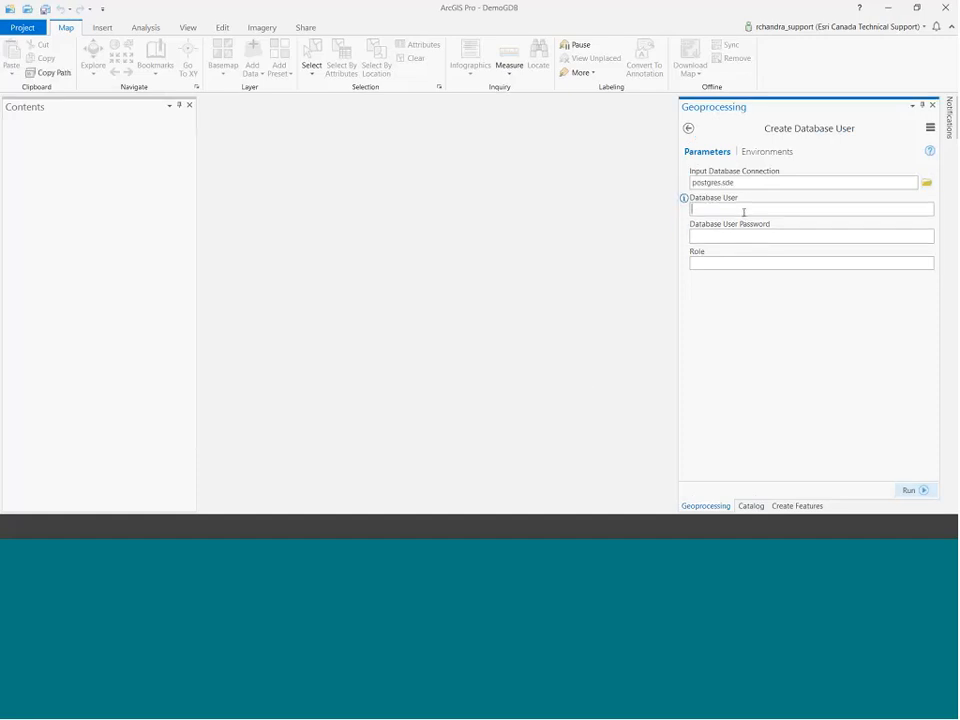
key(Tab)
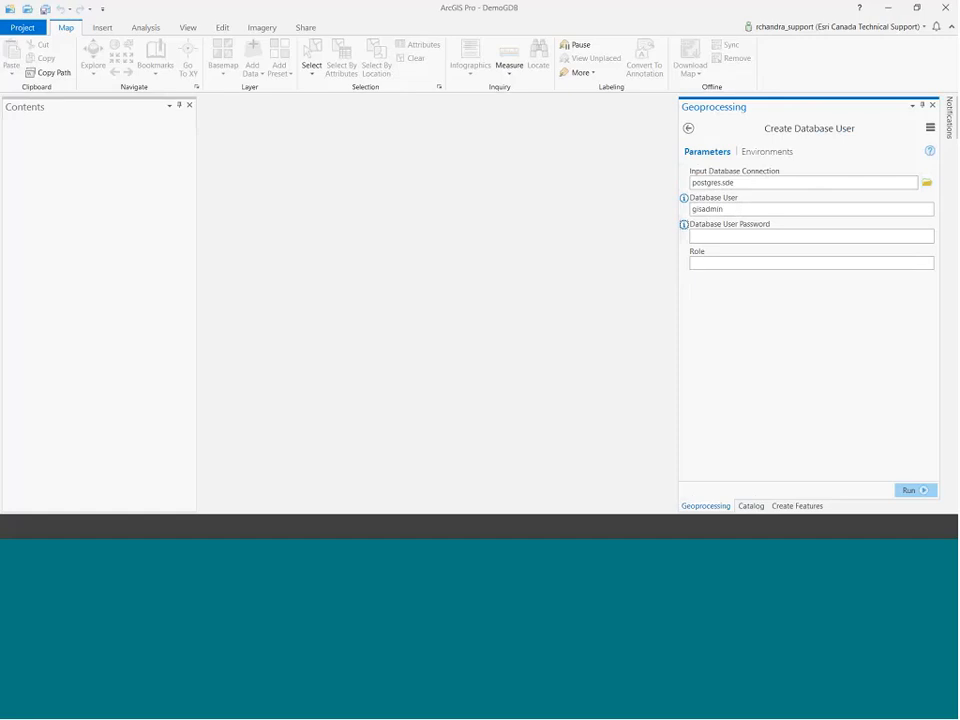
click(905, 491)
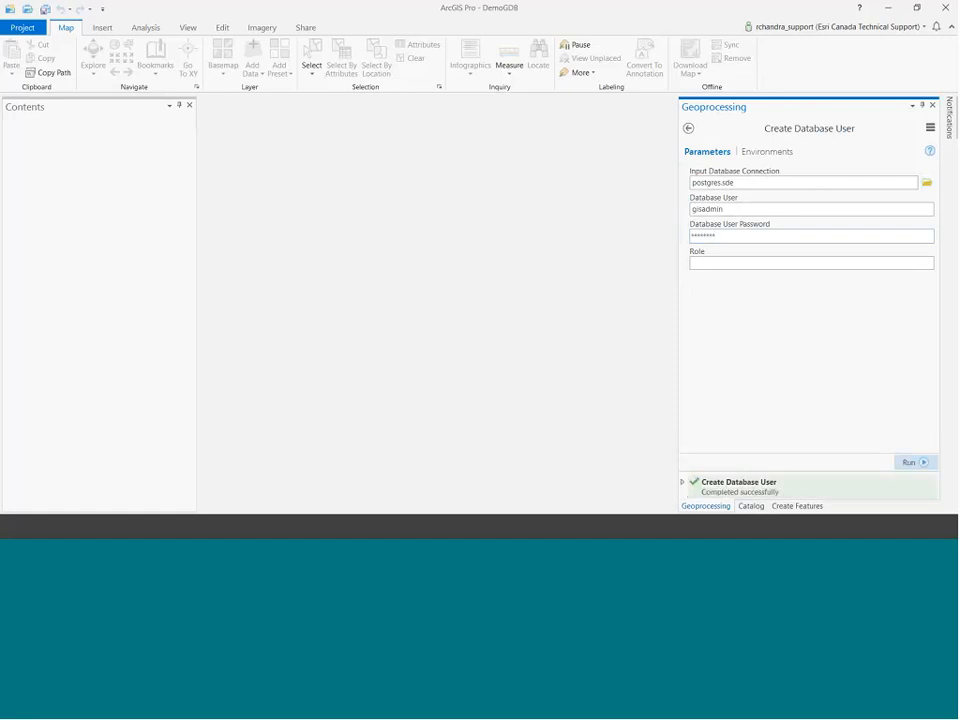
click(682, 482)
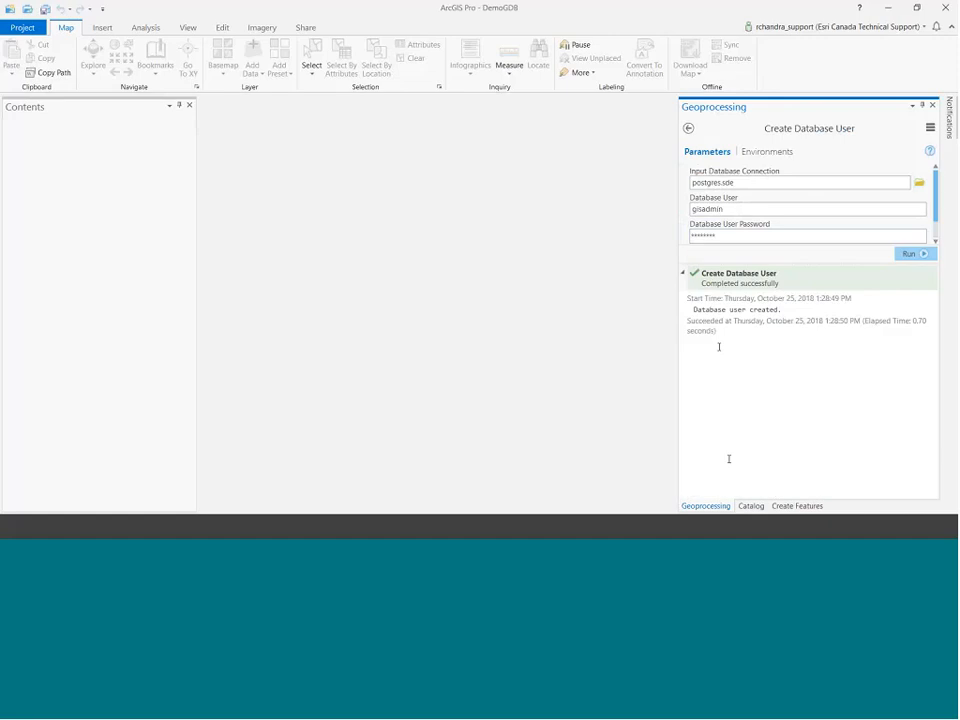
click(752, 506)
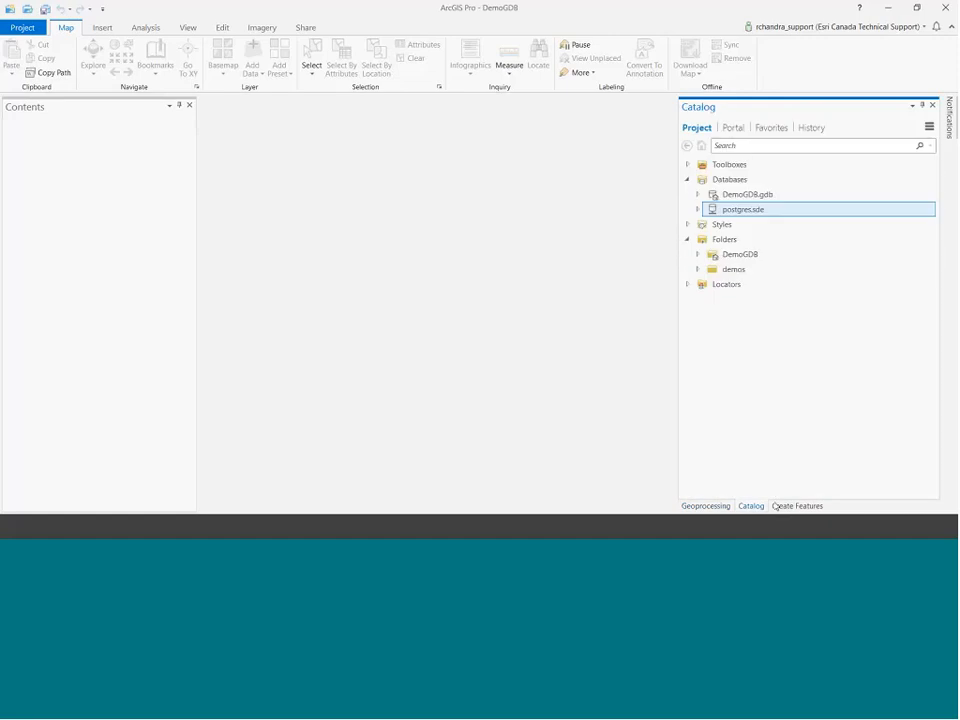
Create a new database connection signed in as user gisadmin with its password.
right_click(726, 180)
click(779, 218)
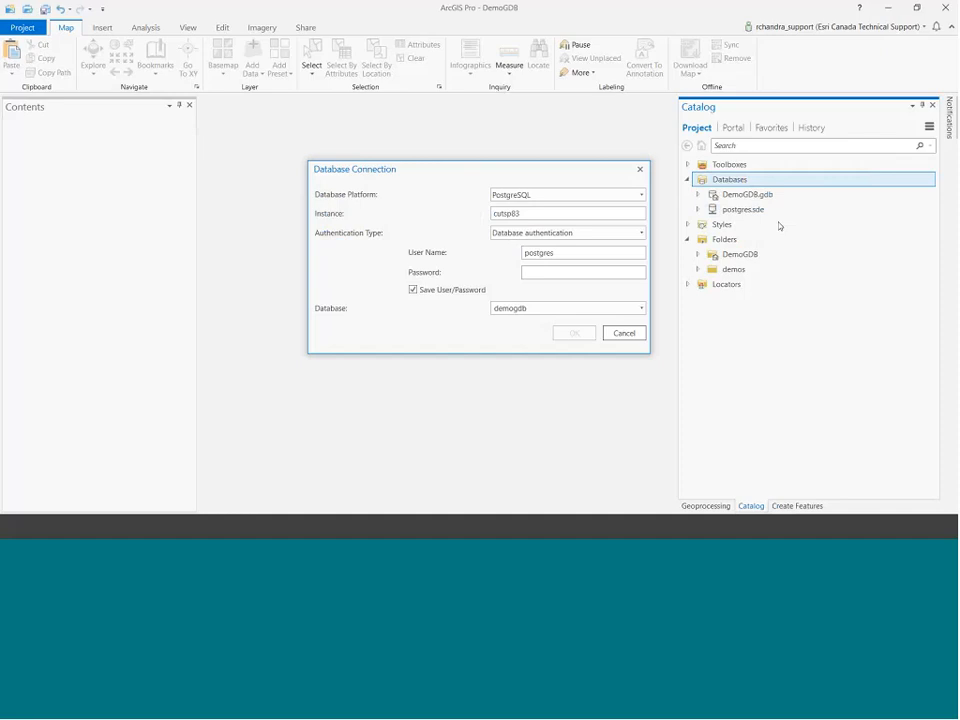
key(ctrl+a)
key(Tab)
key(Return)
Rename the new cutsp83.sde connection to gisadmin.sde.
click(748, 209)
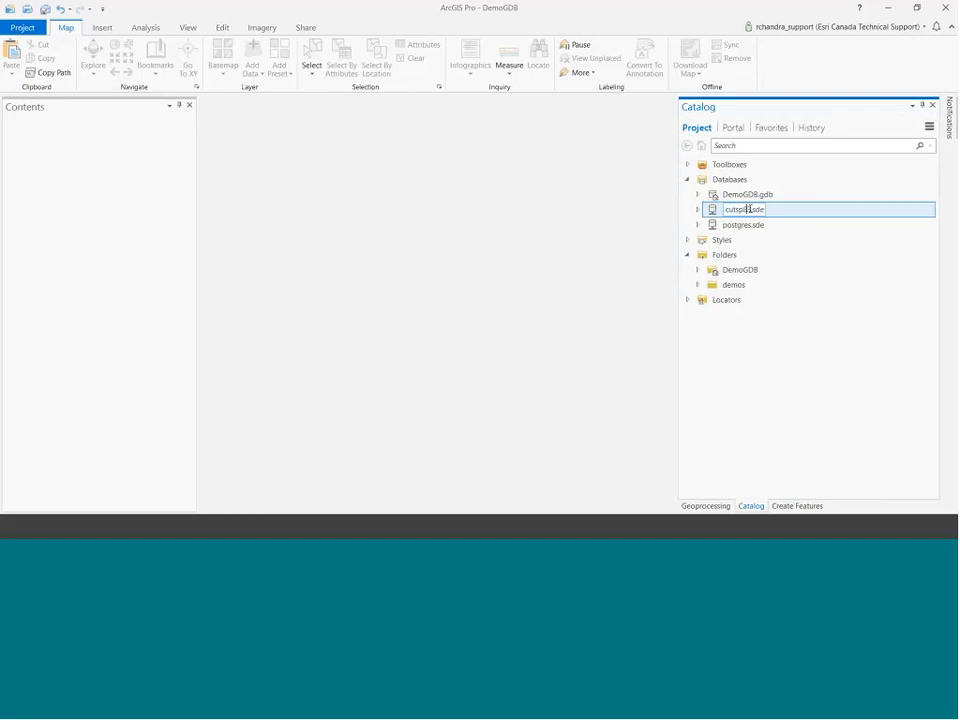
drag(748, 209, 711, 212)
text(gisadmin)
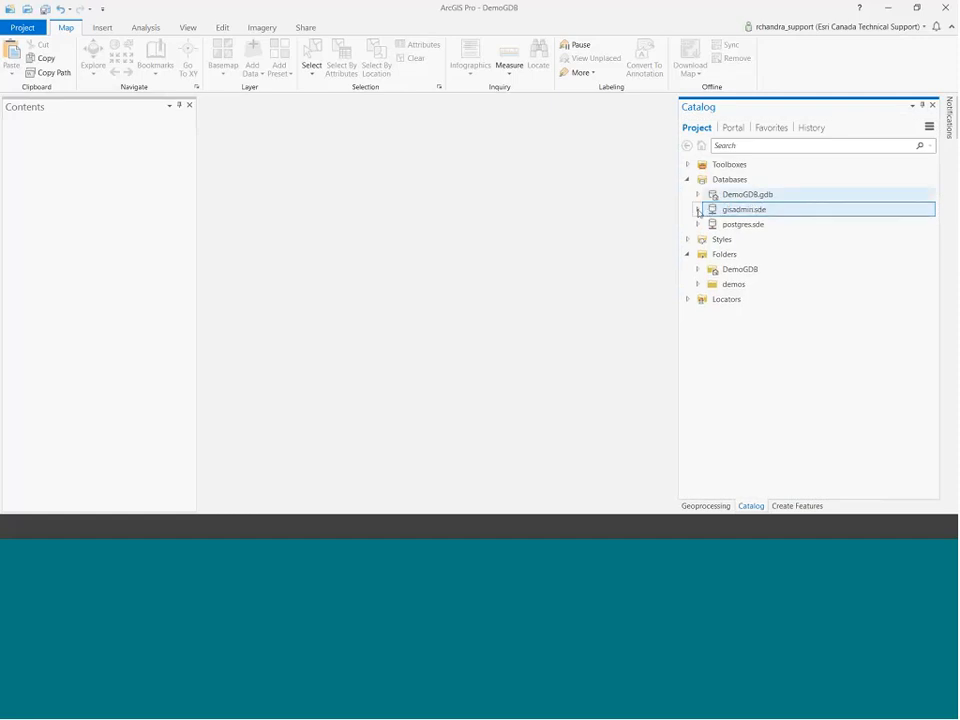
key(Return)
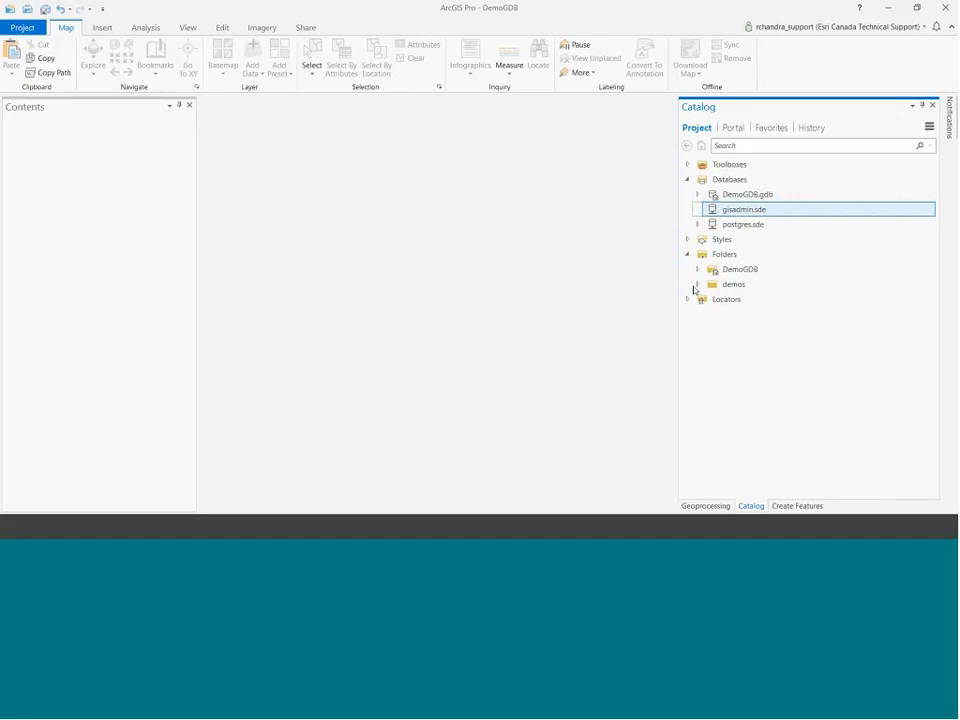
Copy louisiana_pits from the demos folder and paste it into the gisadmin.sde geodatabase.
click(697, 284)
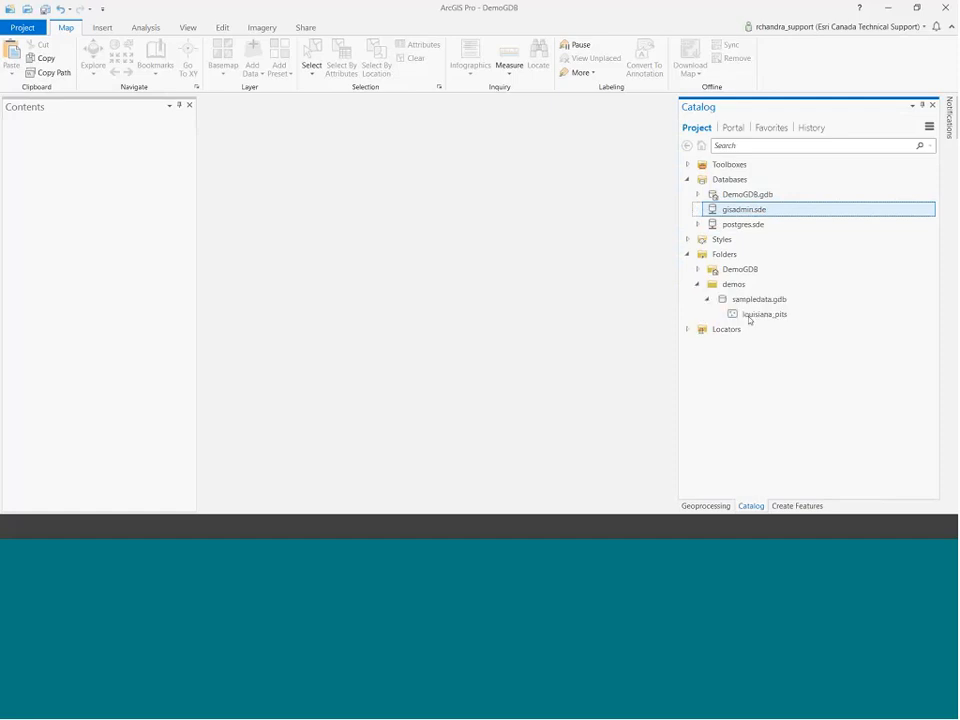
right_click(763, 316)
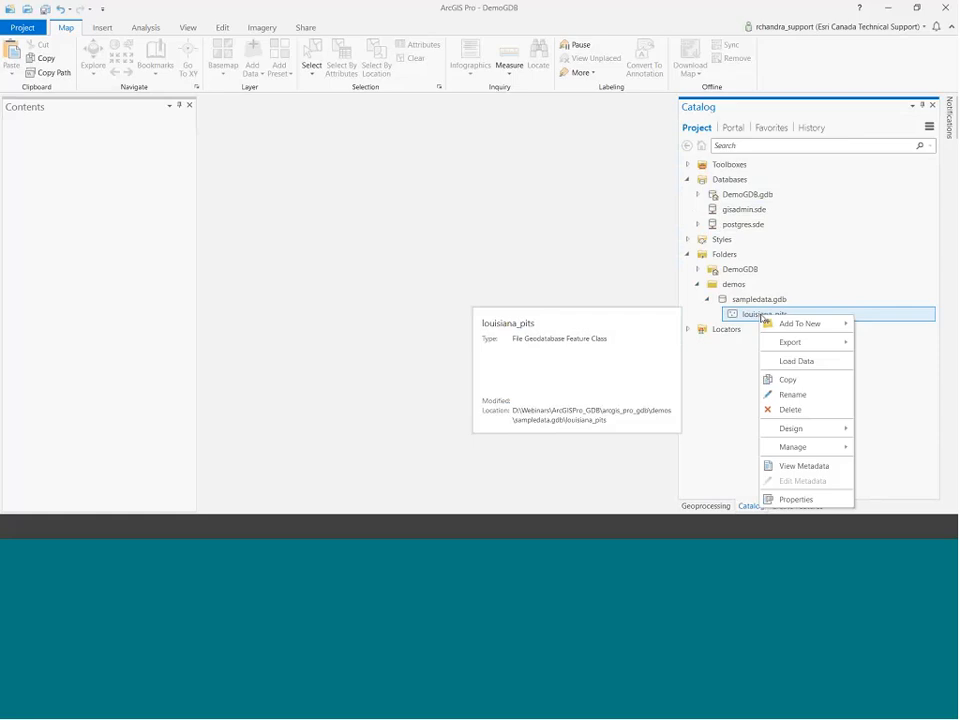
click(795, 380)
right_click(735, 209)
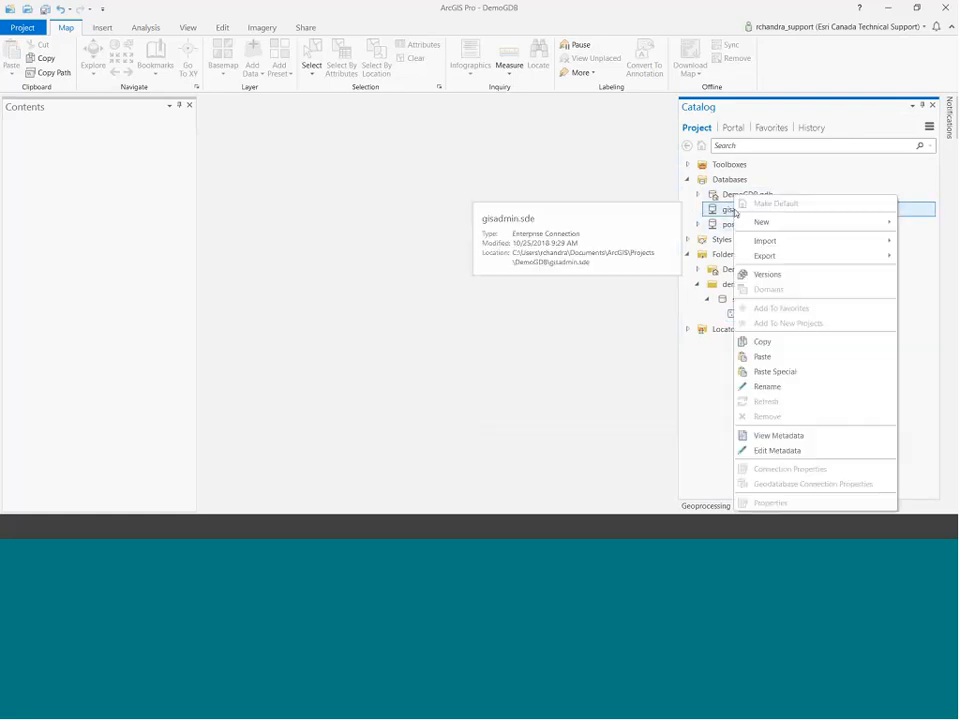
click(783, 356)
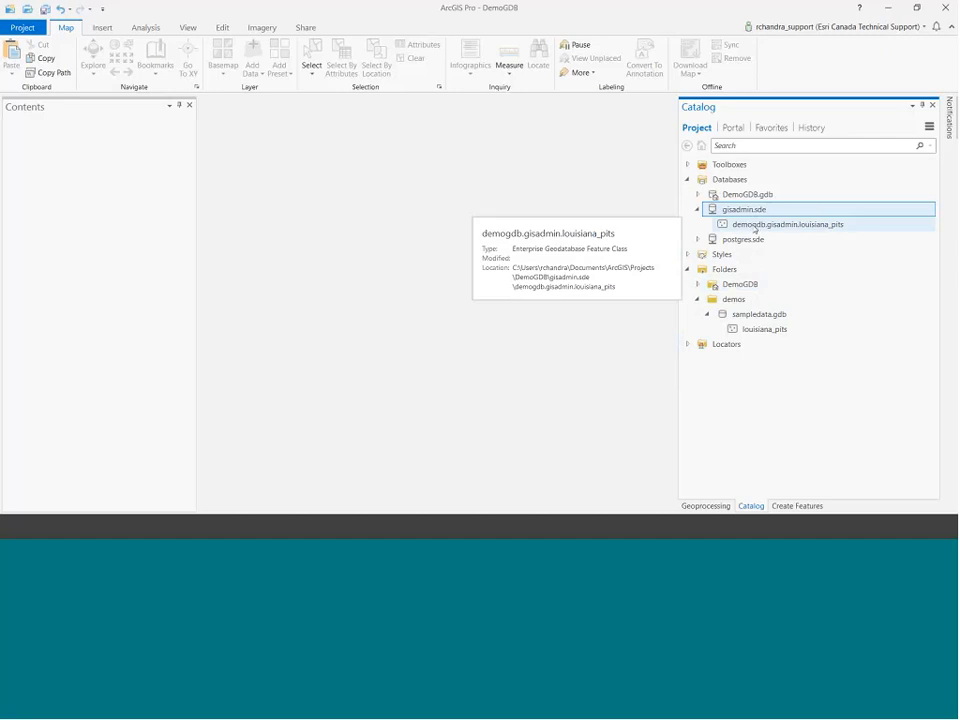
Review the privileges of the copied demogdb.gisadmin.louisiana_pits without making changes.
right_click(749, 227)
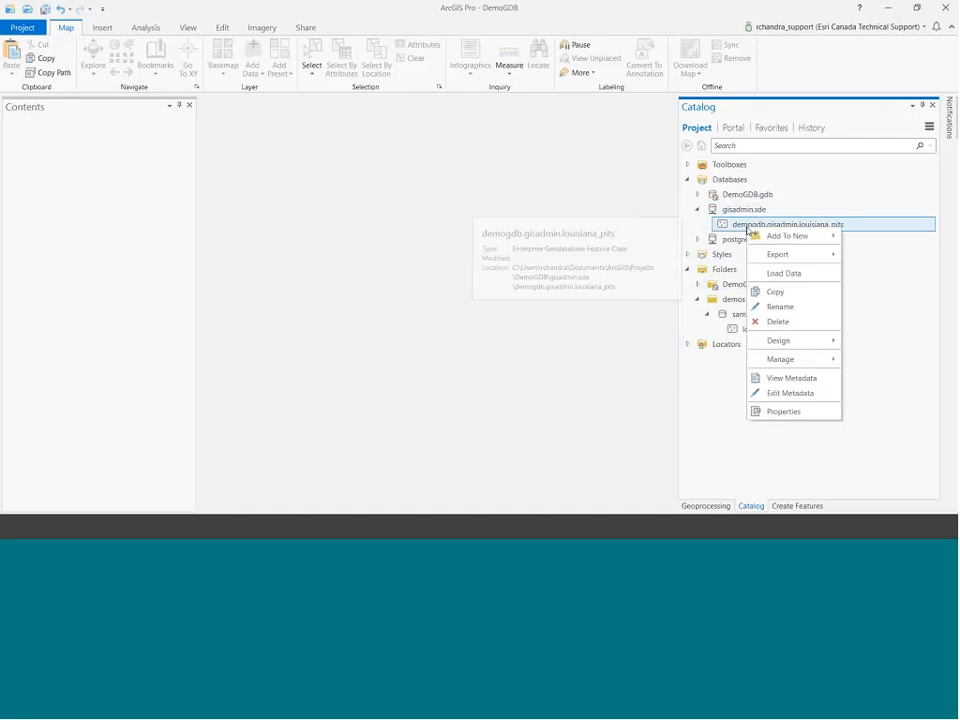
click(797, 412)
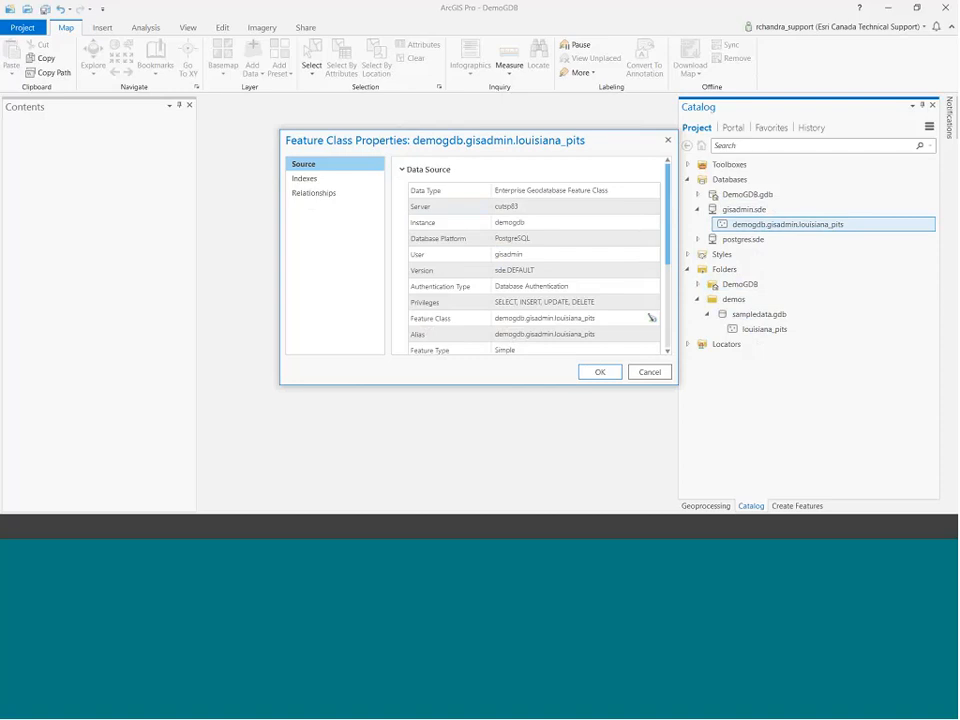
click(467, 305)
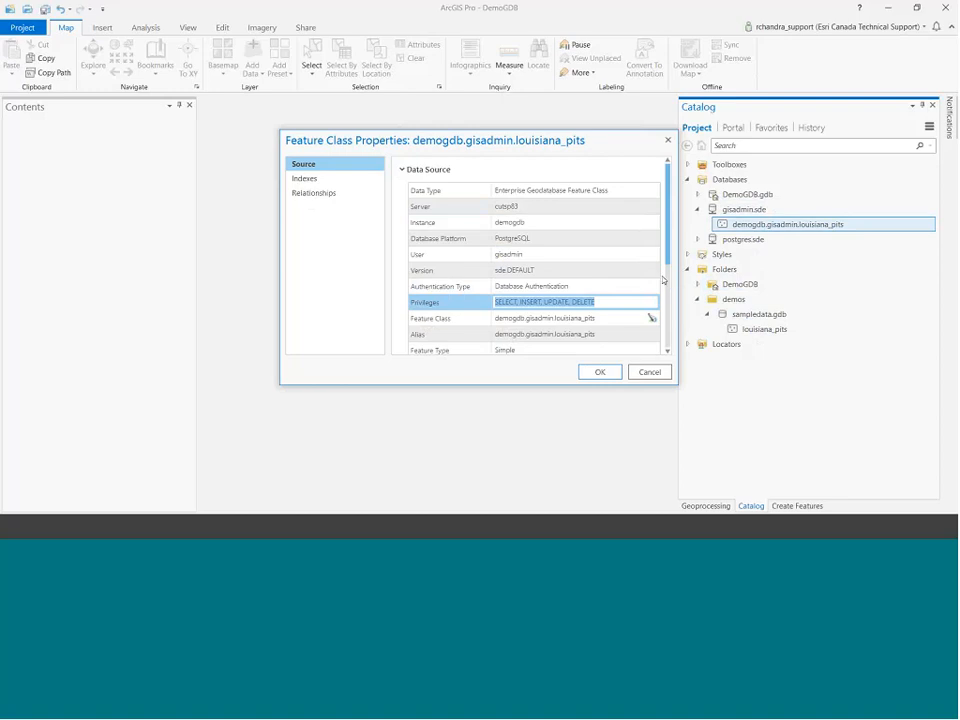
click(652, 373)
click(712, 506)
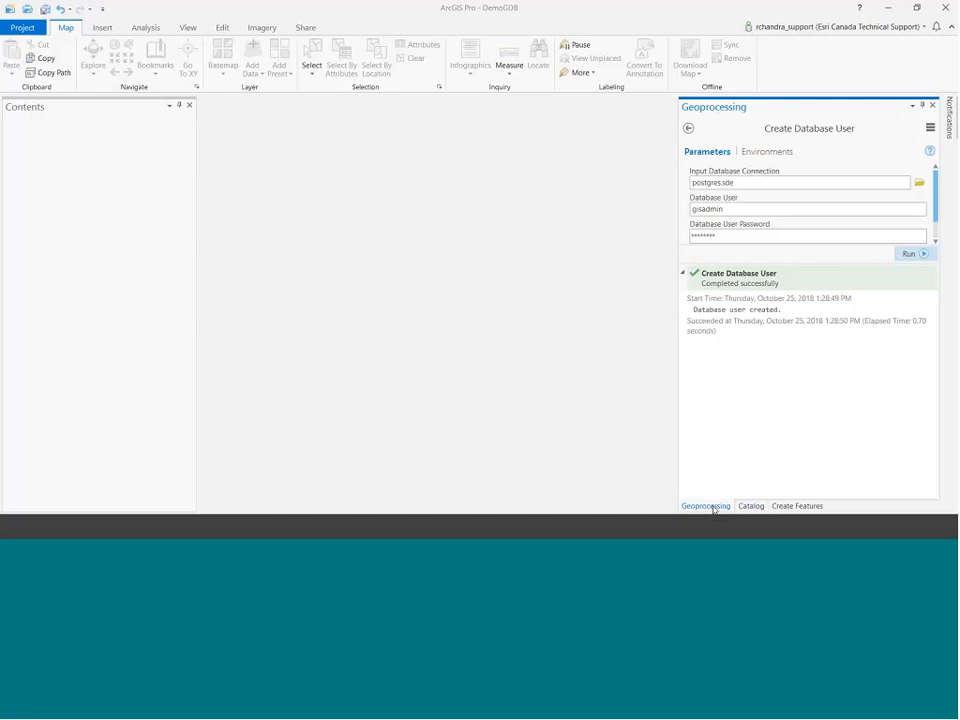
Create database user gisviewer with a password on the postgres.sde connection.
click(688, 128)
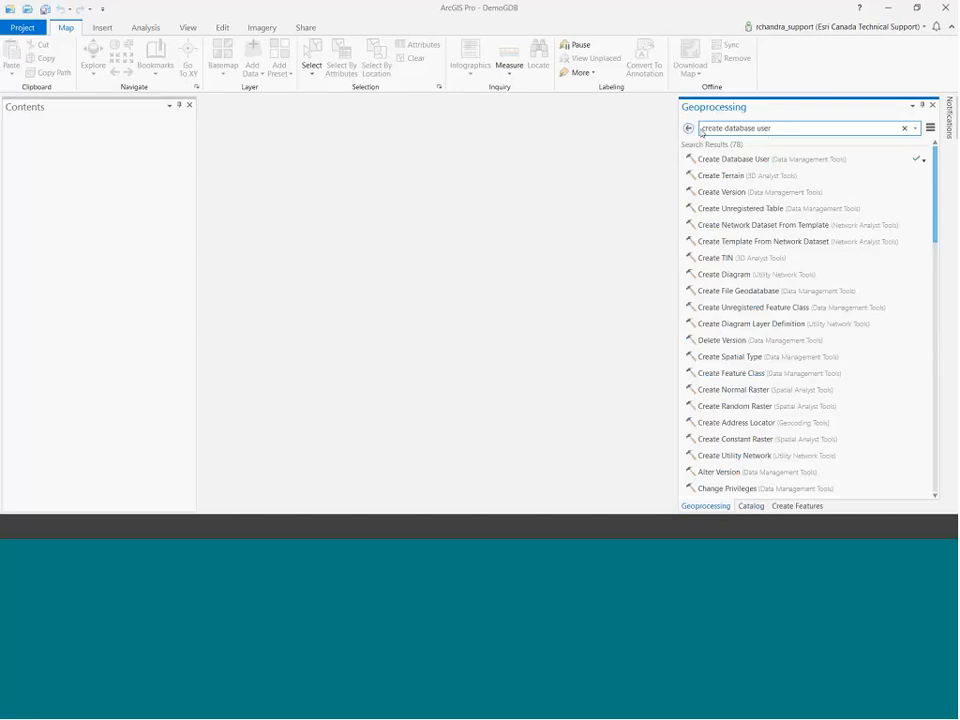
click(752, 158)
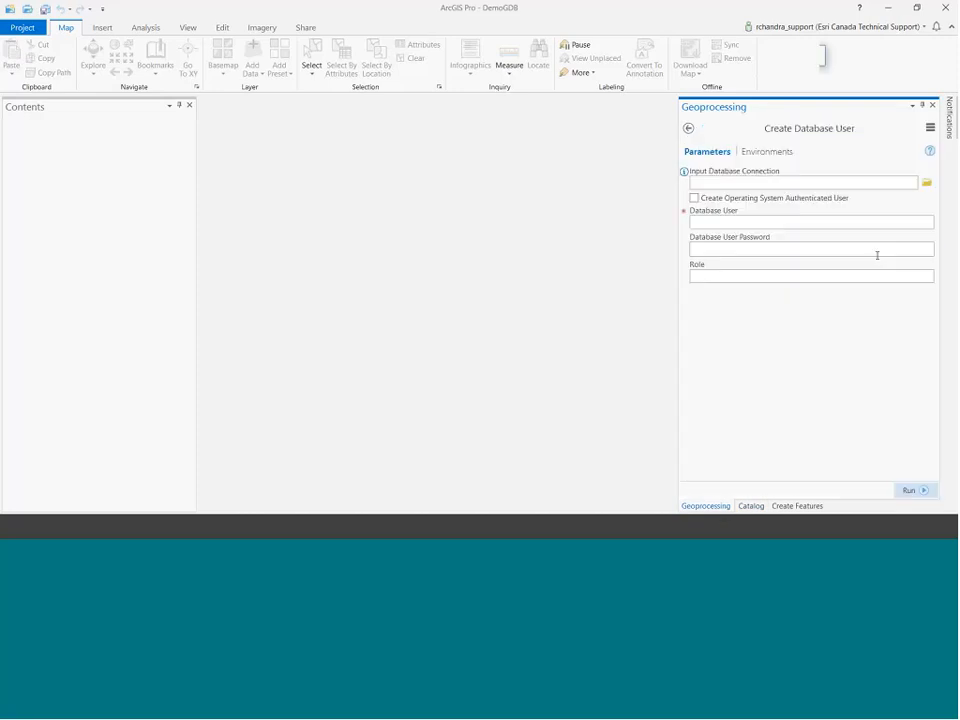
click(926, 182)
click(375, 232)
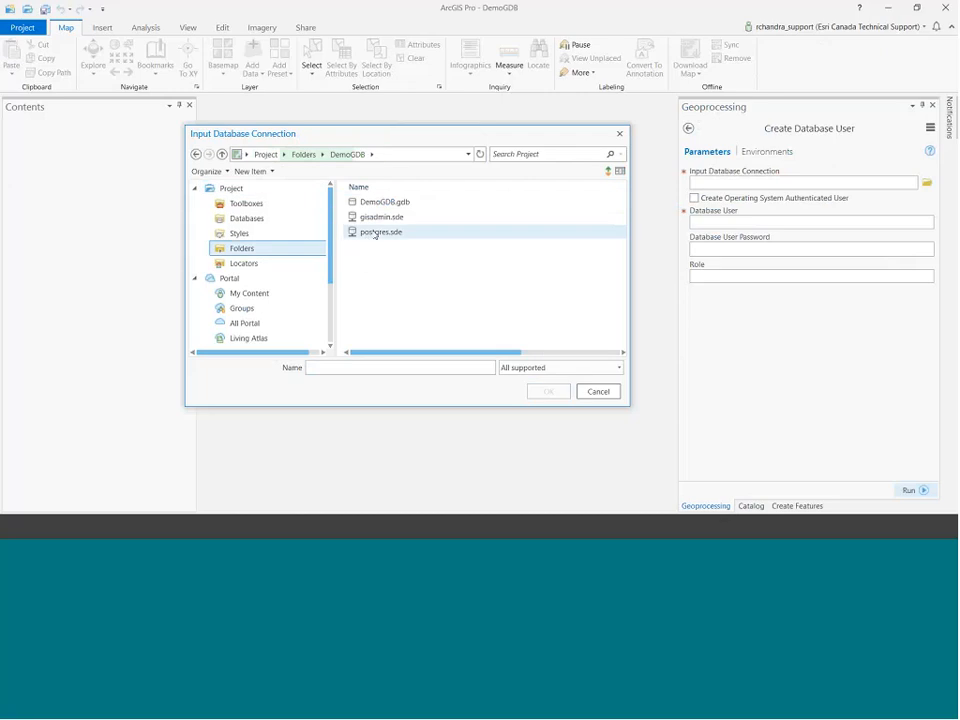
click(548, 391)
click(750, 207)
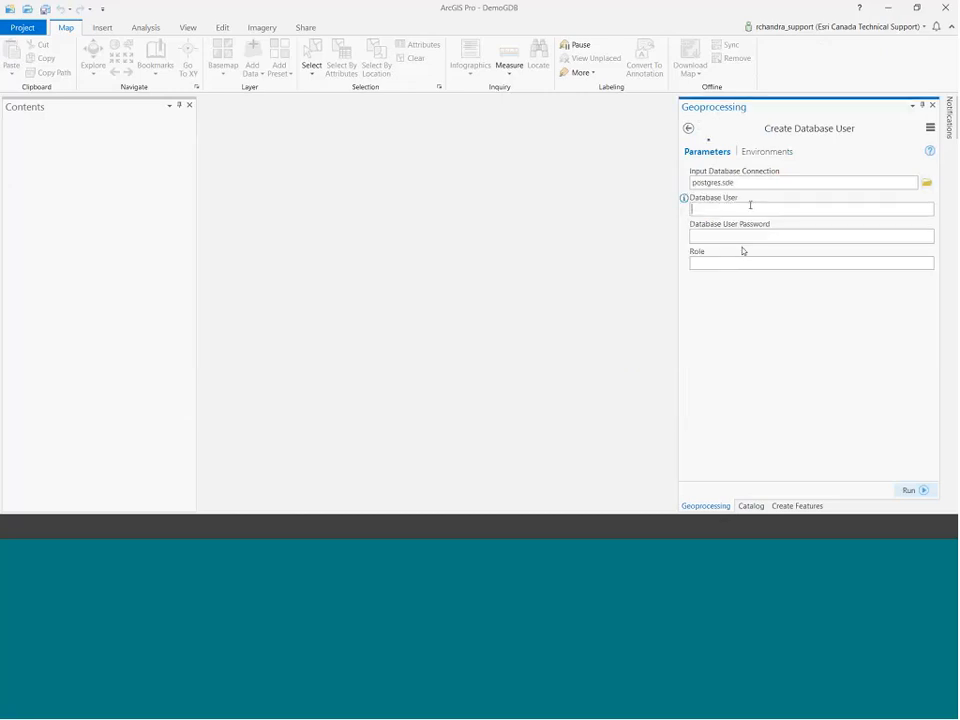
text(gisviewer)
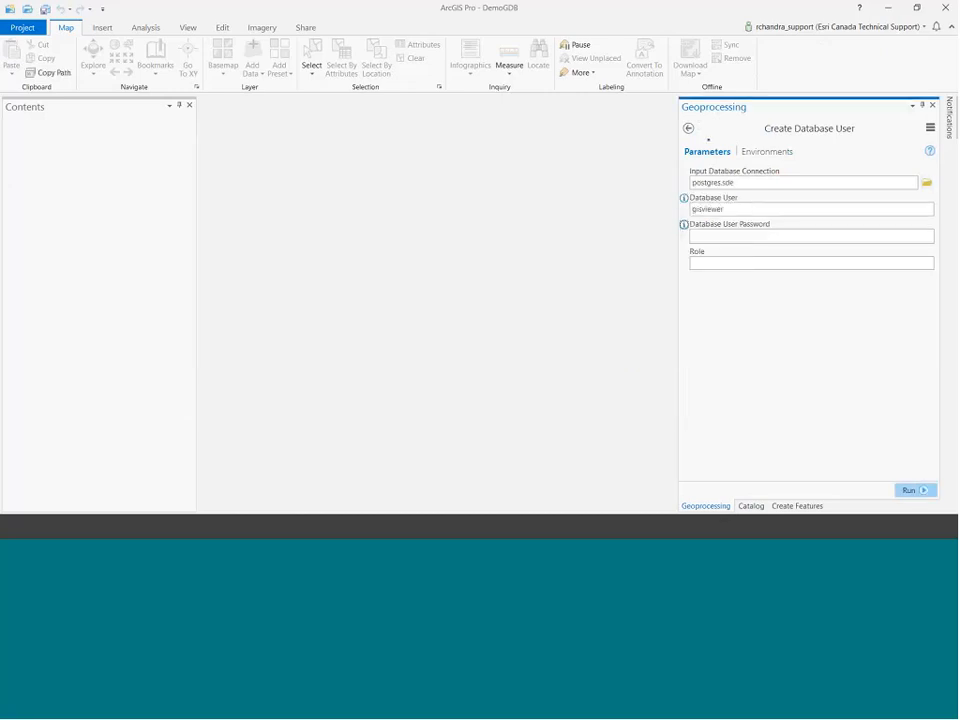
click(692, 236)
text(*********)
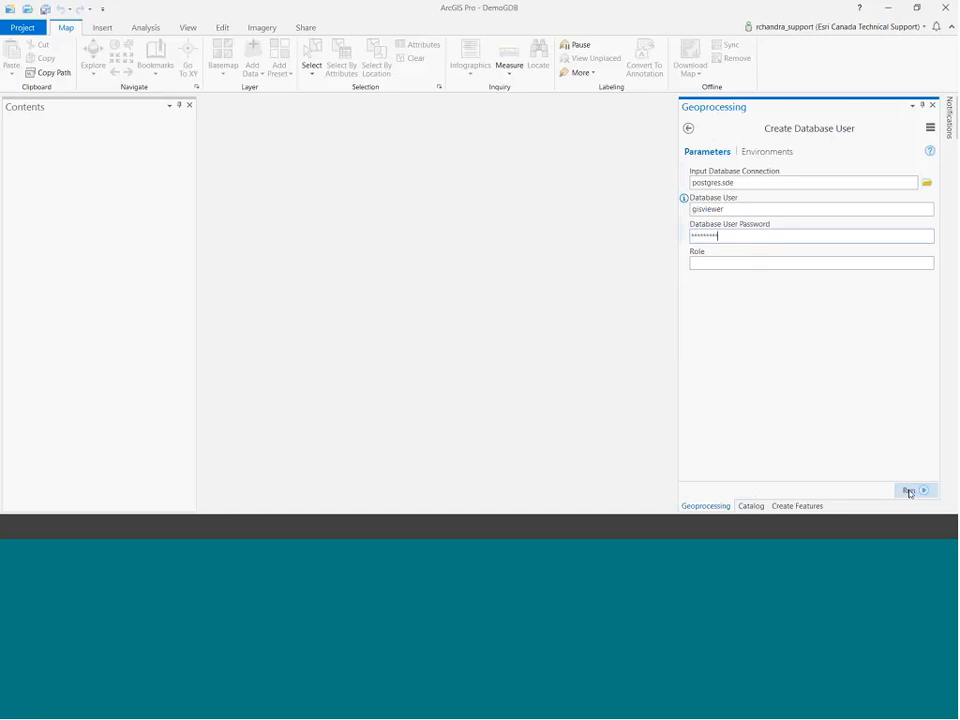
click(909, 491)
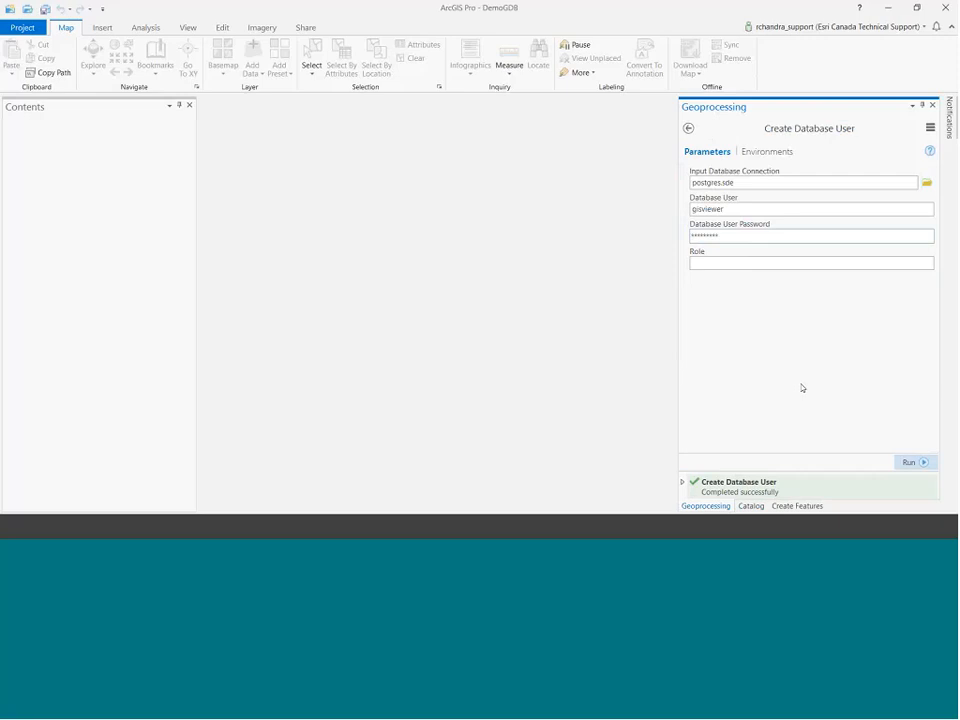
Open the Create Role tool with postgres.sde as the input database connection.
click(688, 128)
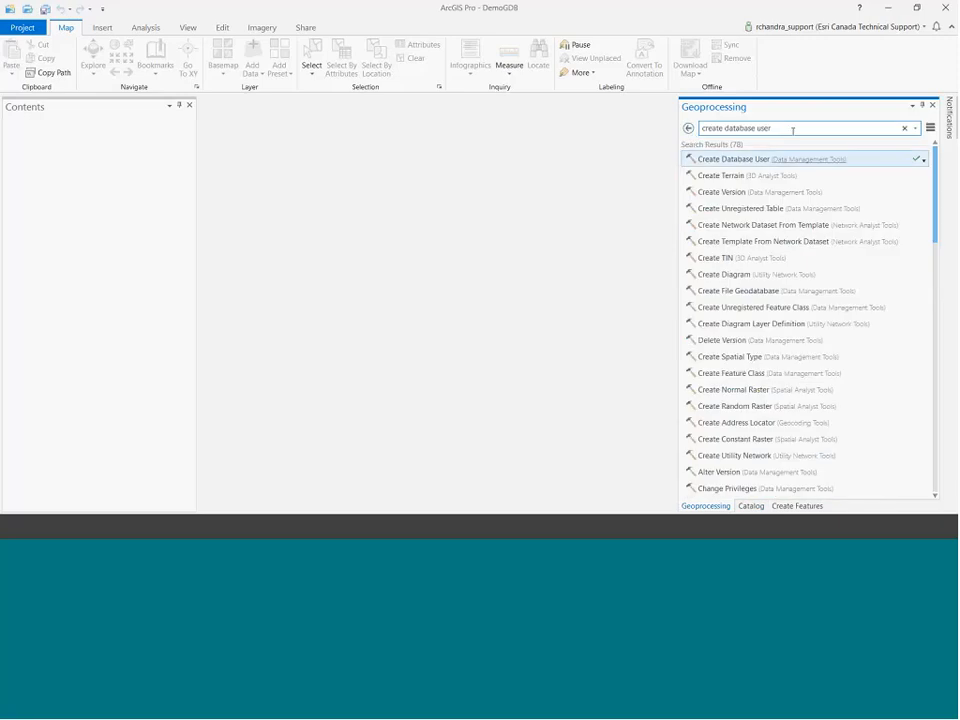
click(792, 130)
key(BackSpace)
key(BackSpace)
key(BackSpace)
key(BackSpace)
key(BackSpace)
key(BackSpace)
key(BackSpace)
key(BackSpace)
key(BackSpace)
key(BackSpace)
key(BackSpace)
key(BackSpace)
key(BackSpace)
key(BackSpace)
key(BackSpace)
key(BackSpace)
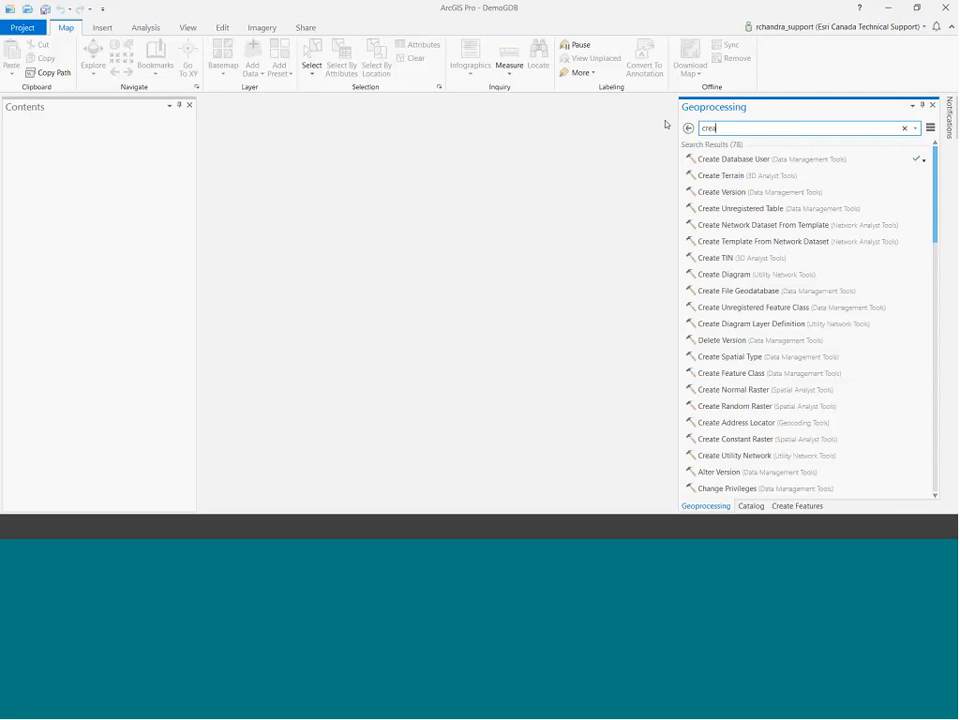
text(te role)
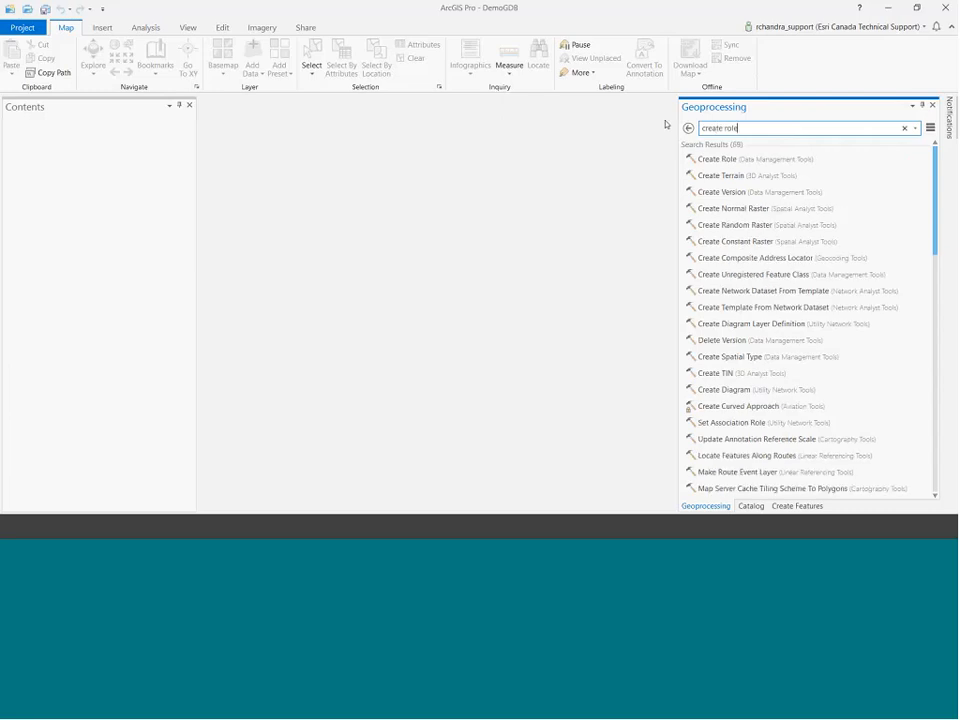
click(716, 160)
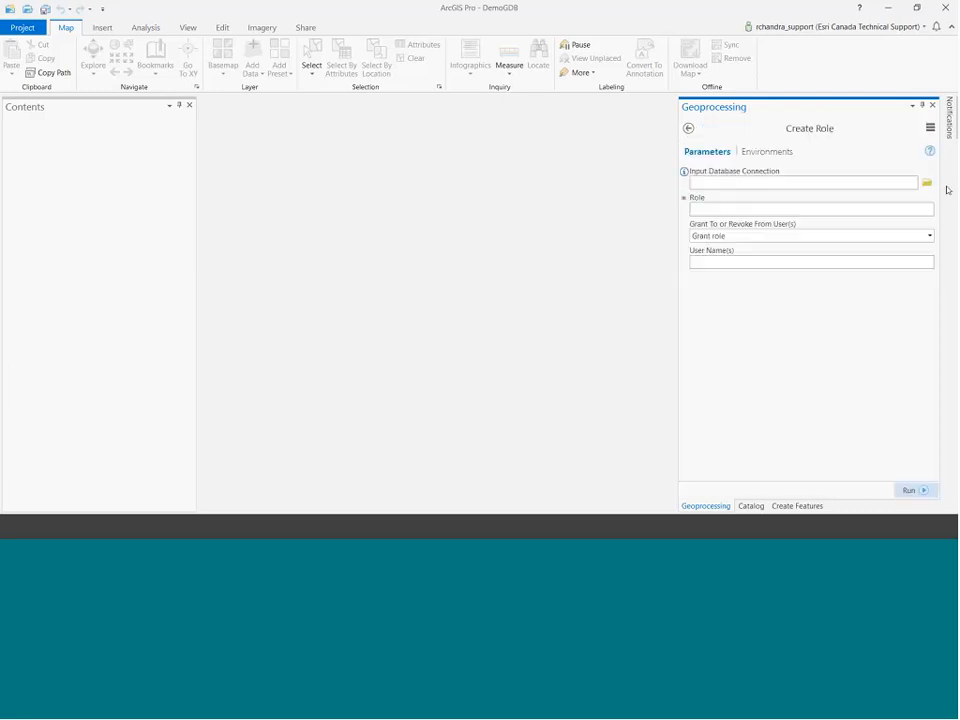
click(926, 182)
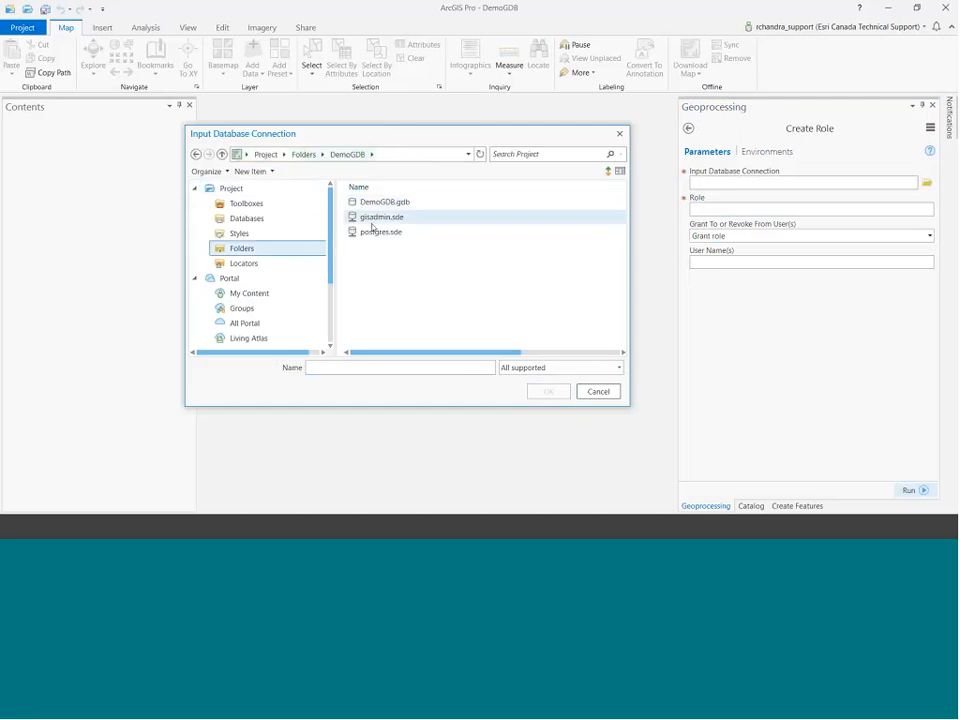
click(375, 235)
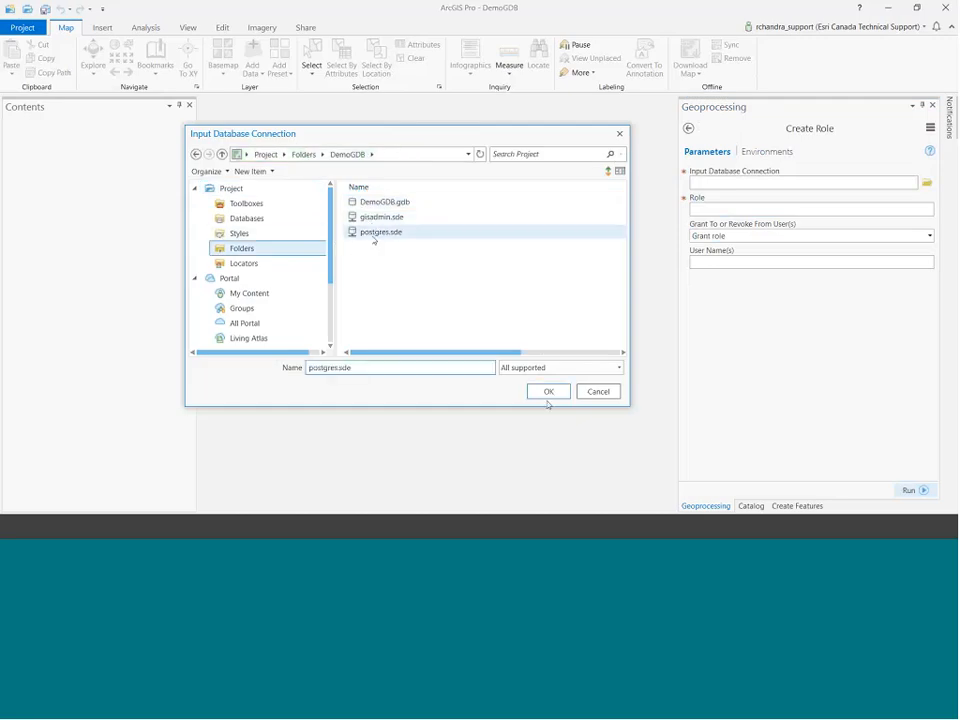
click(548, 393)
Create the role viewer_role and grant it to user gisviewer.
click(757, 208)
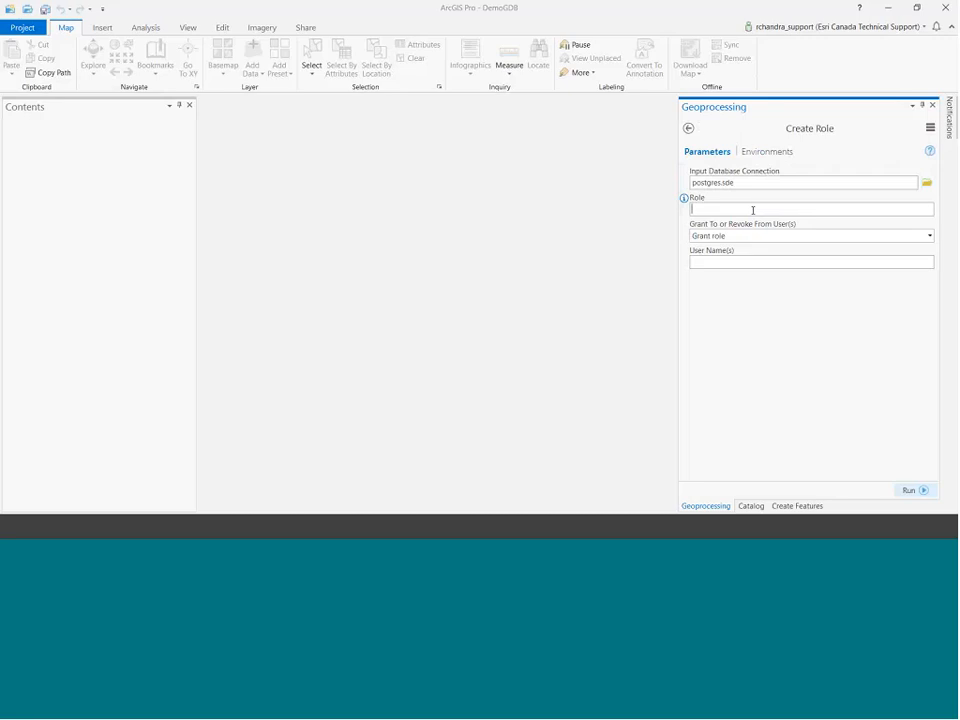
text(viewer_role)
key(Tab)
text(gis)
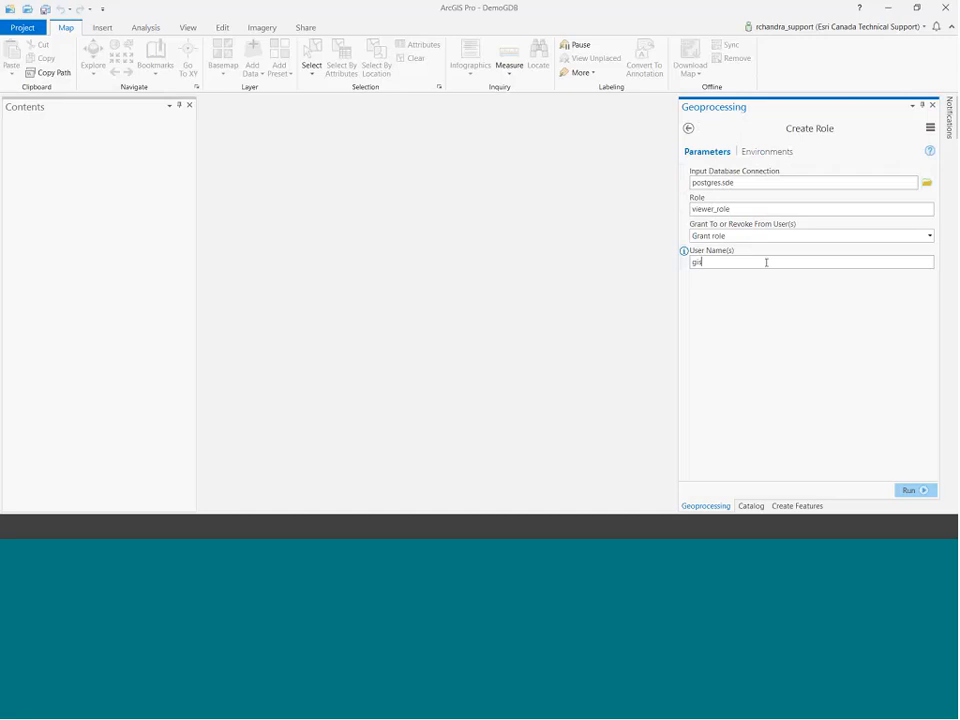
text(viewer)
click(910, 490)
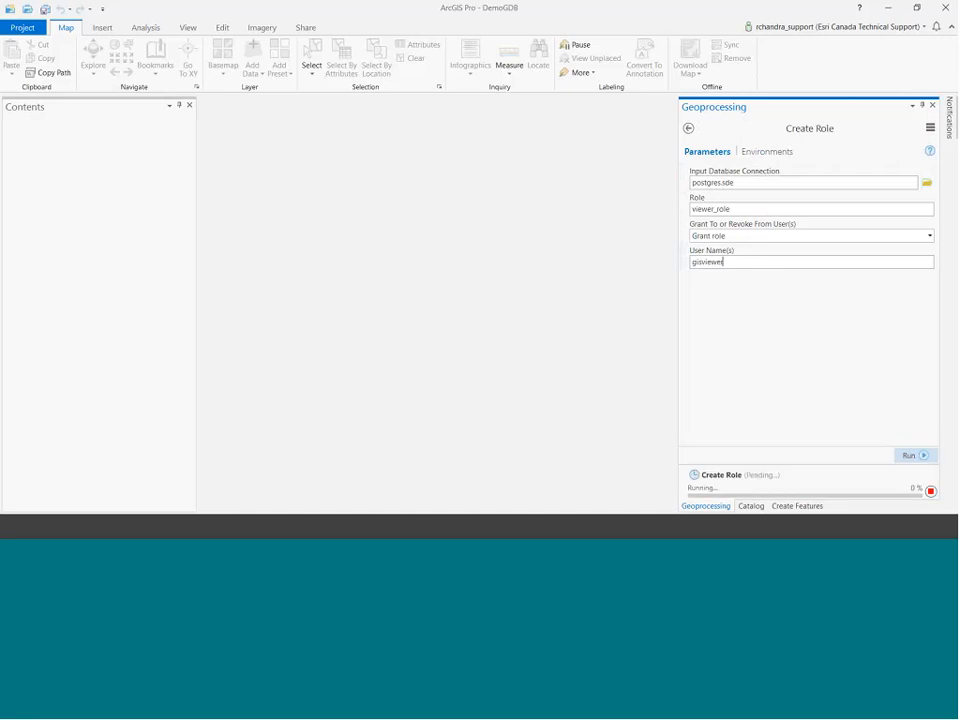
click(759, 506)
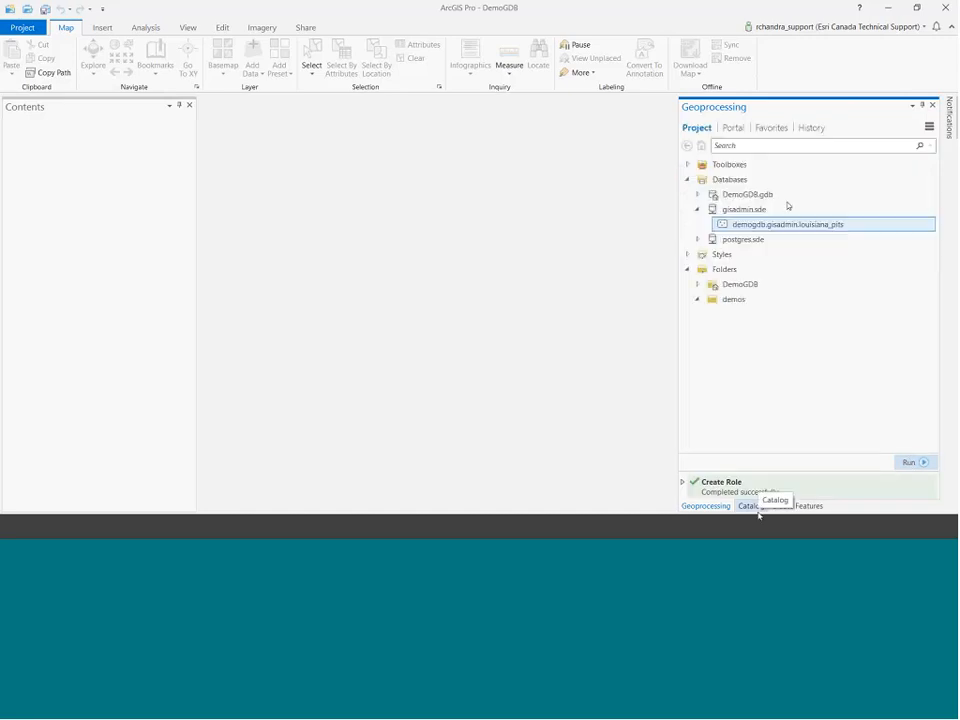
Create a new database connection to demogdb logged in as gisviewer.
right_click(727, 183)
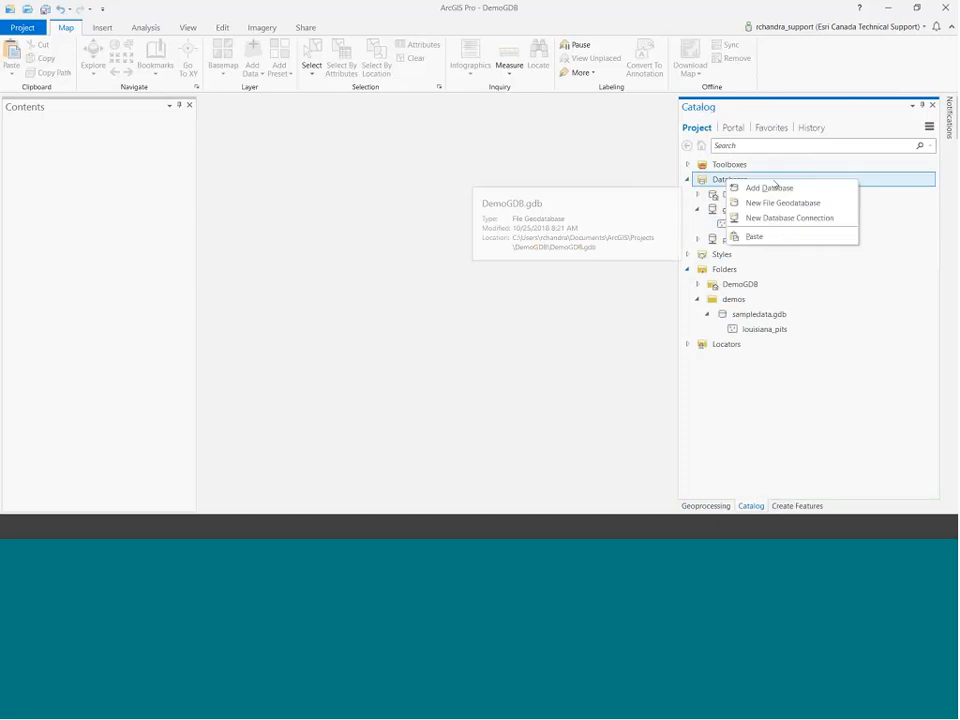
click(765, 216)
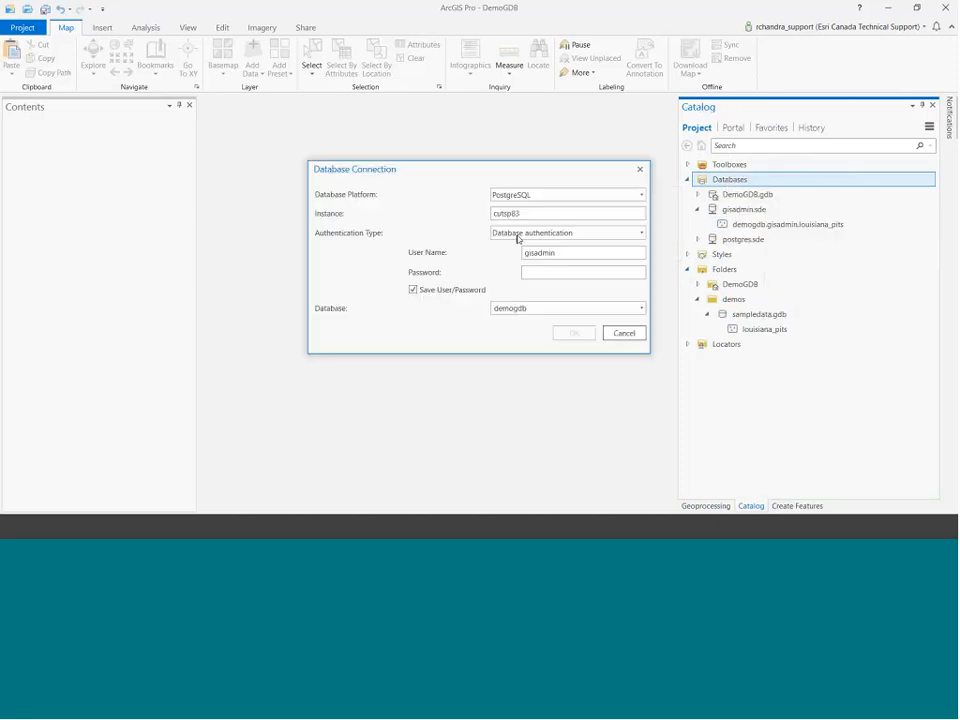
drag(558, 253, 421, 242)
text(gisviewer)
key(Tab)
click(575, 334)
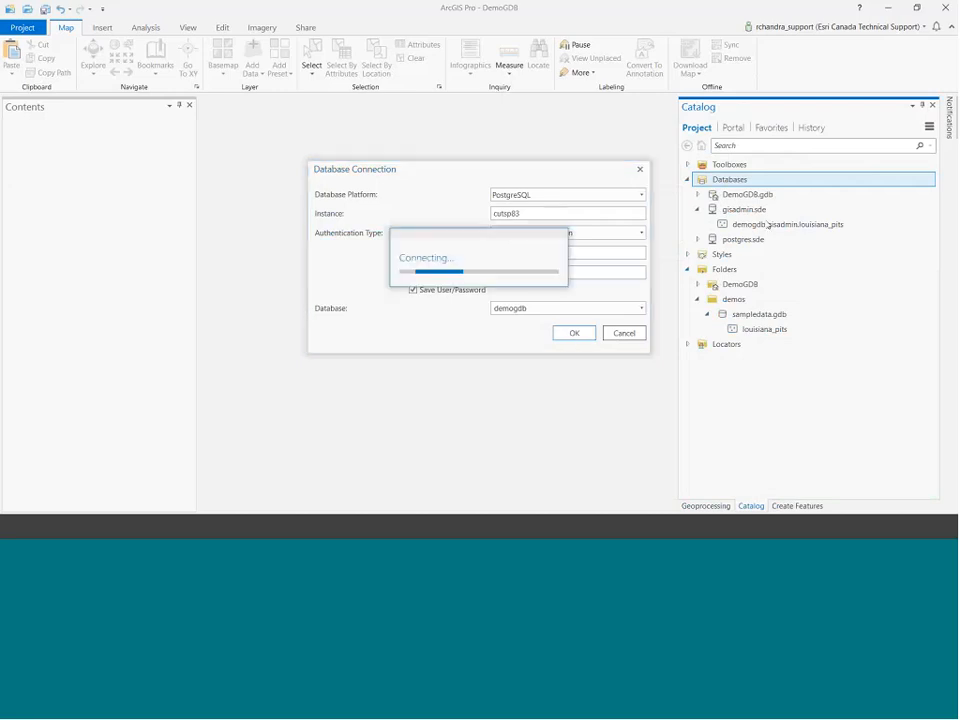
Rename the new connection to gisviewer.sde.
click(740, 209)
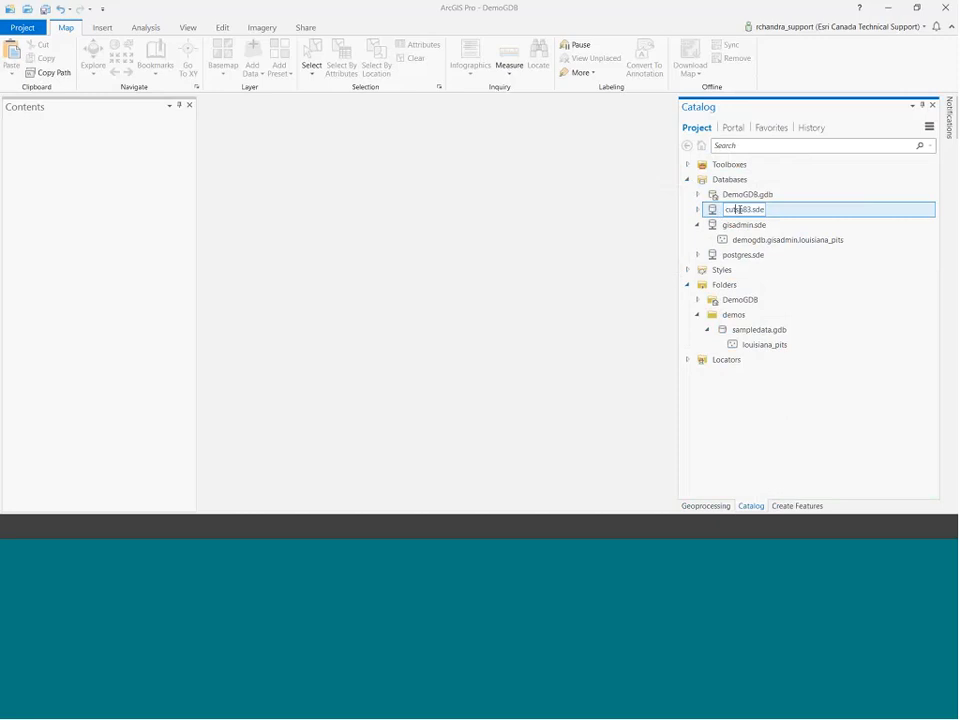
double_click(740, 209)
text(gisviewer)
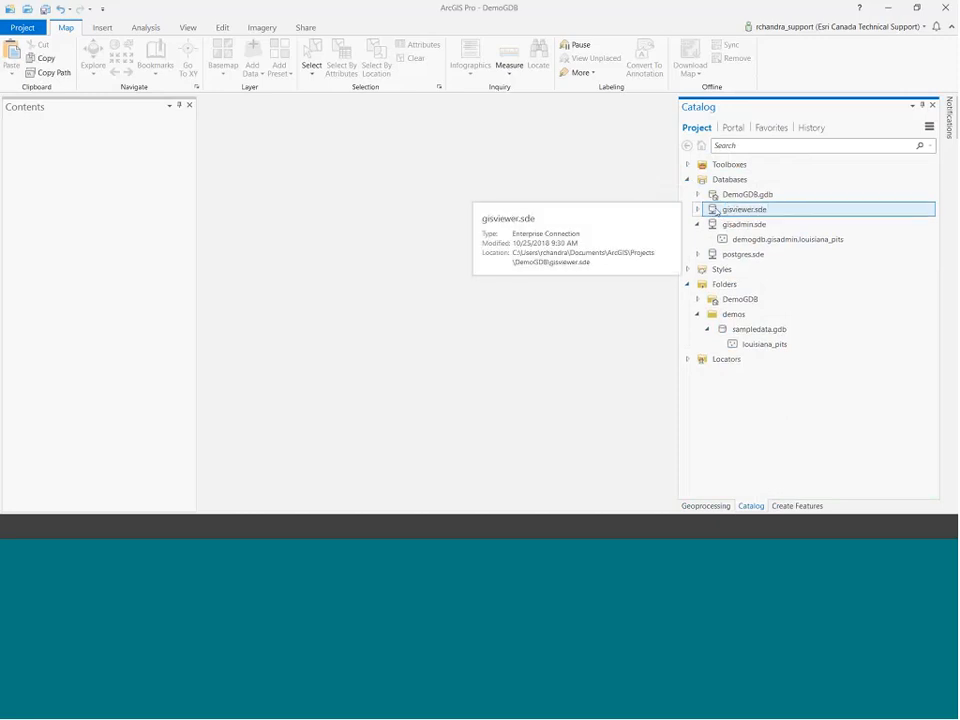
key(Return)
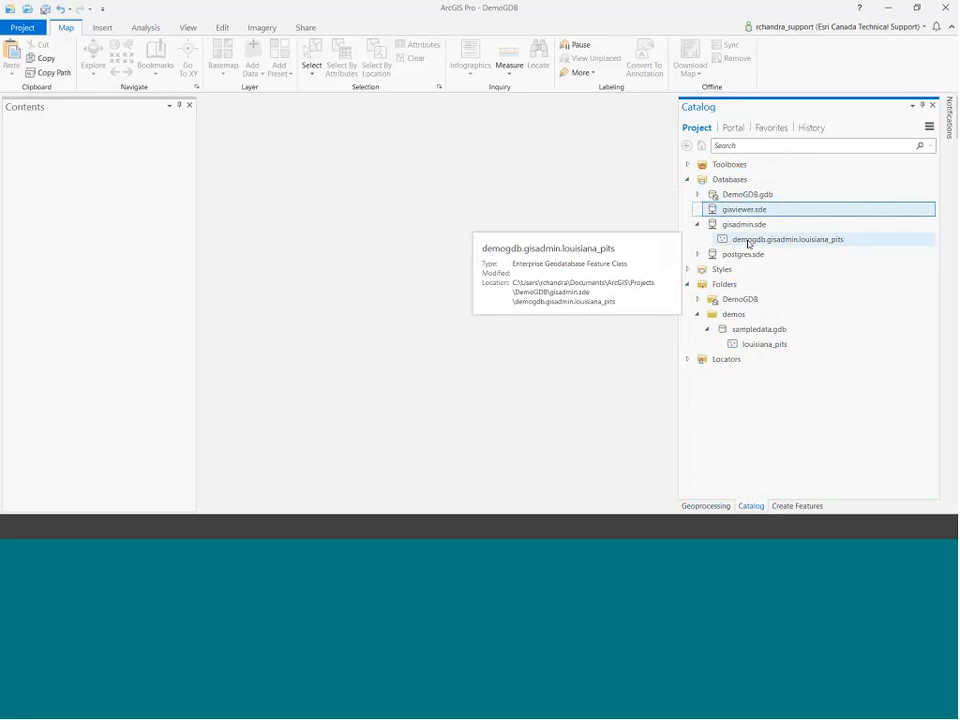
Give viewer_role Select-only privileges on louisiana_pits.
right_click(748, 243)
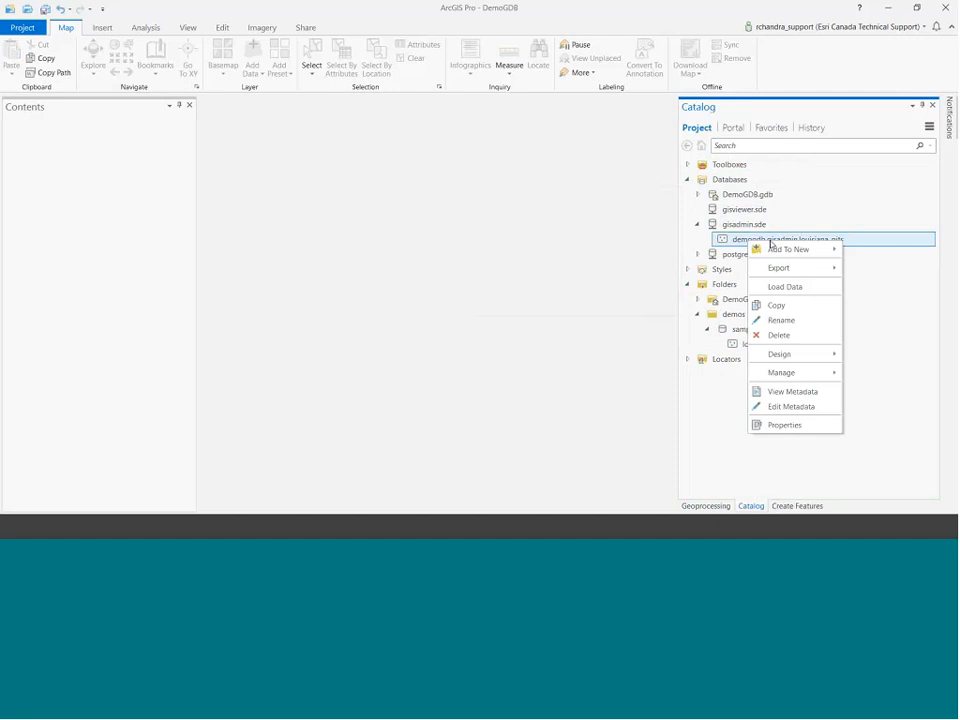
mouse_move(799, 375)
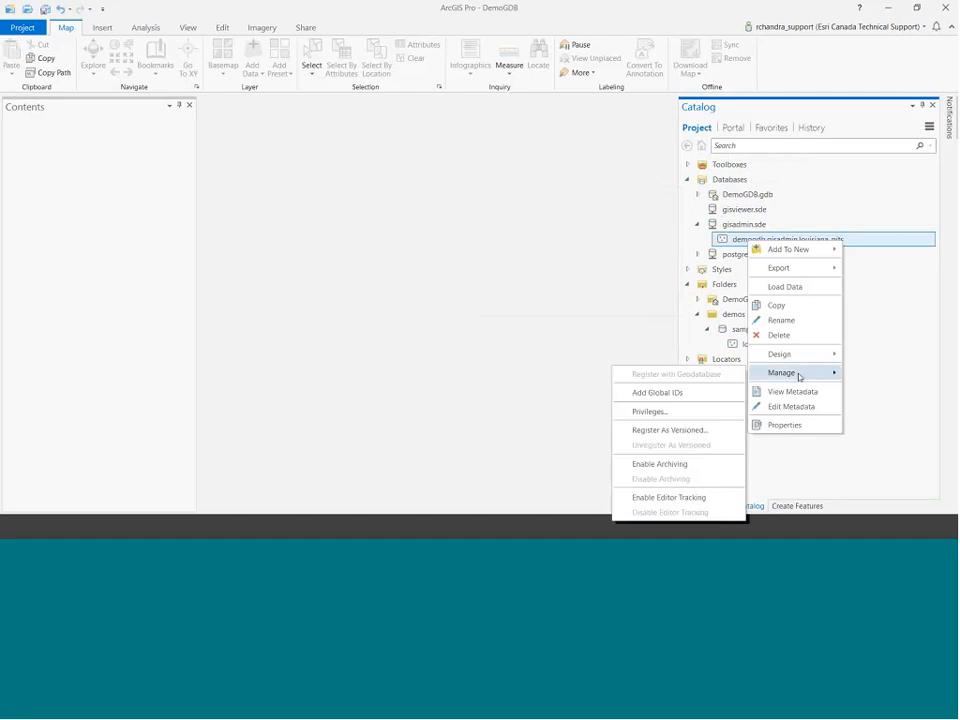
click(669, 412)
click(390, 365)
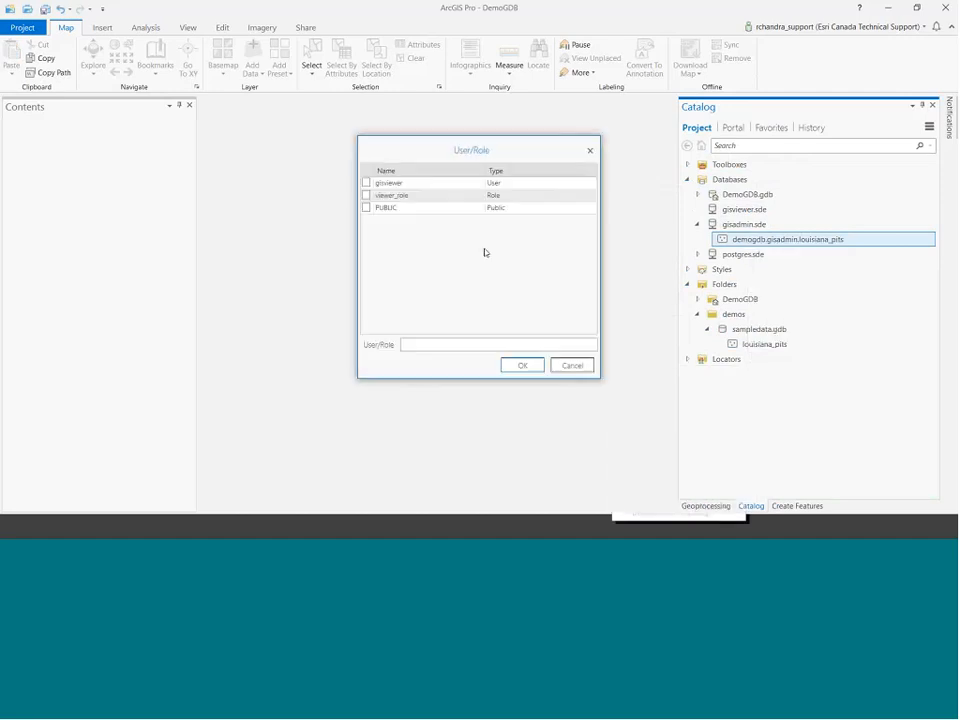
click(366, 196)
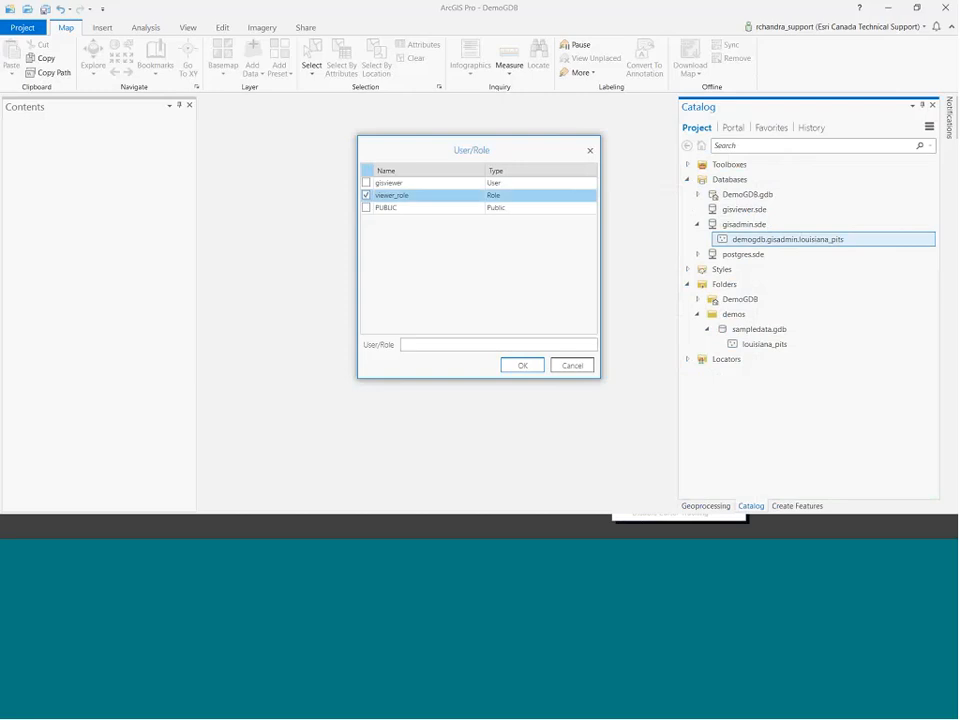
click(540, 365)
click(572, 366)
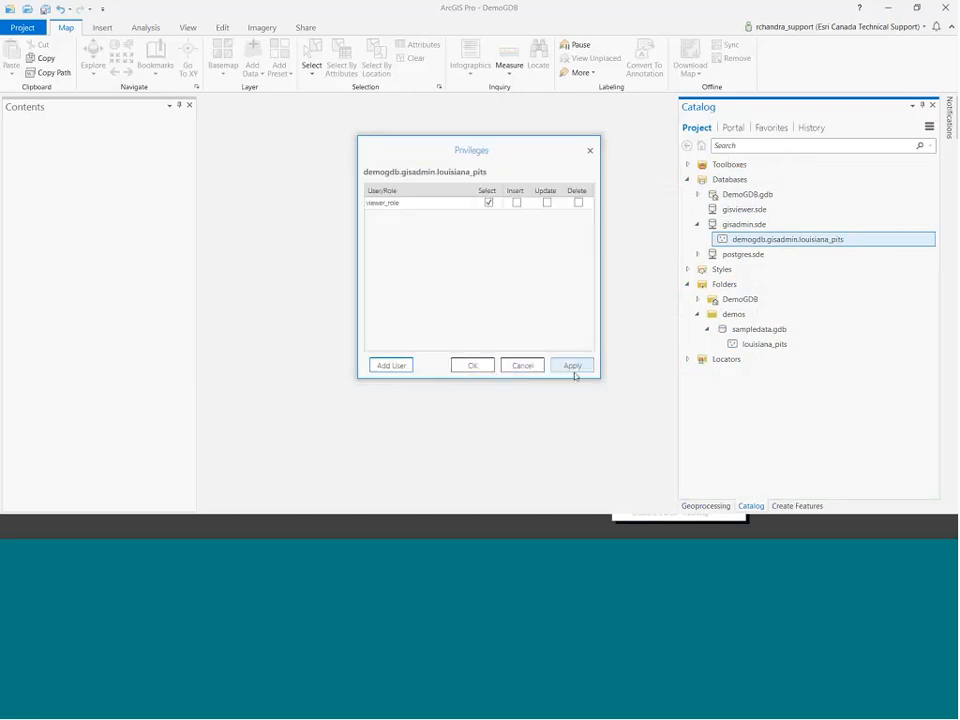
click(470, 366)
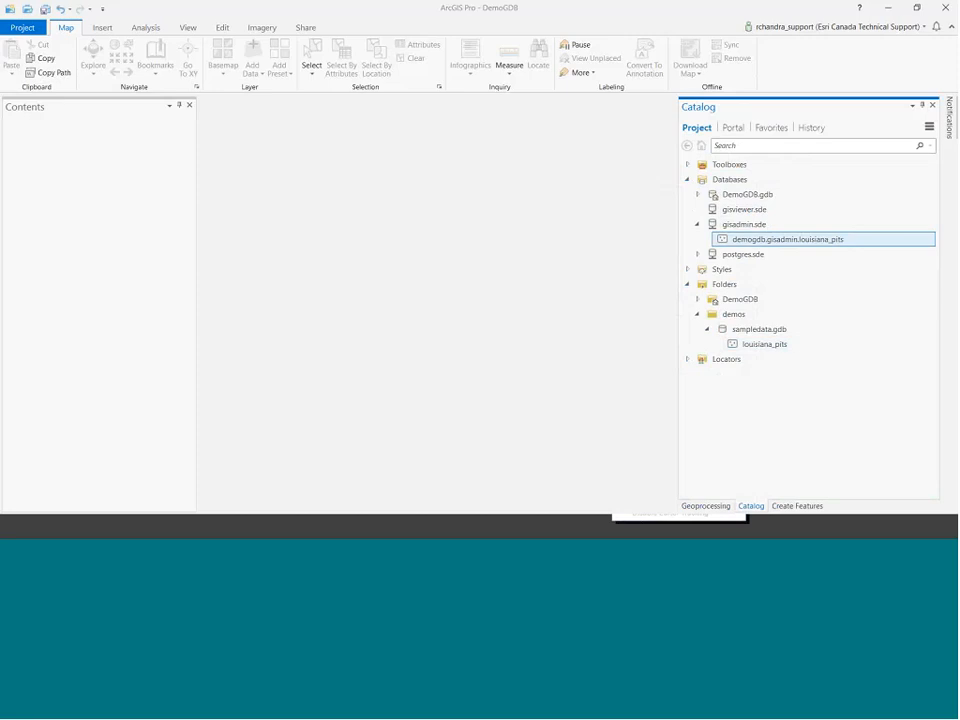
Refresh gisviewer.sde and confirm louisiana_pits appears there with SELECT privilege.
right_click(745, 211)
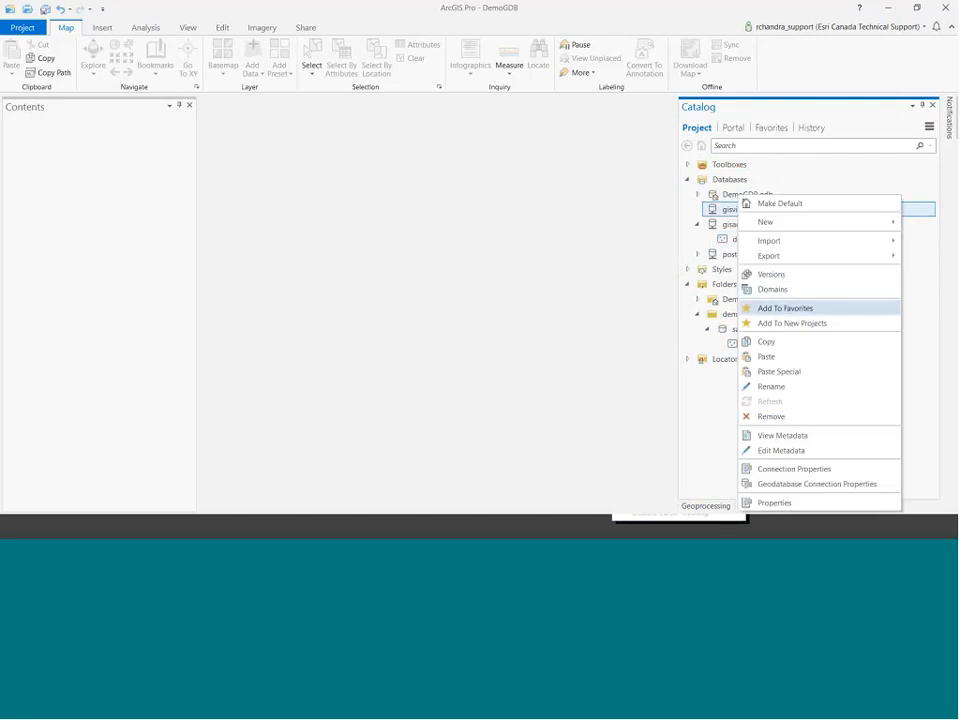
click(782, 401)
click(738, 224)
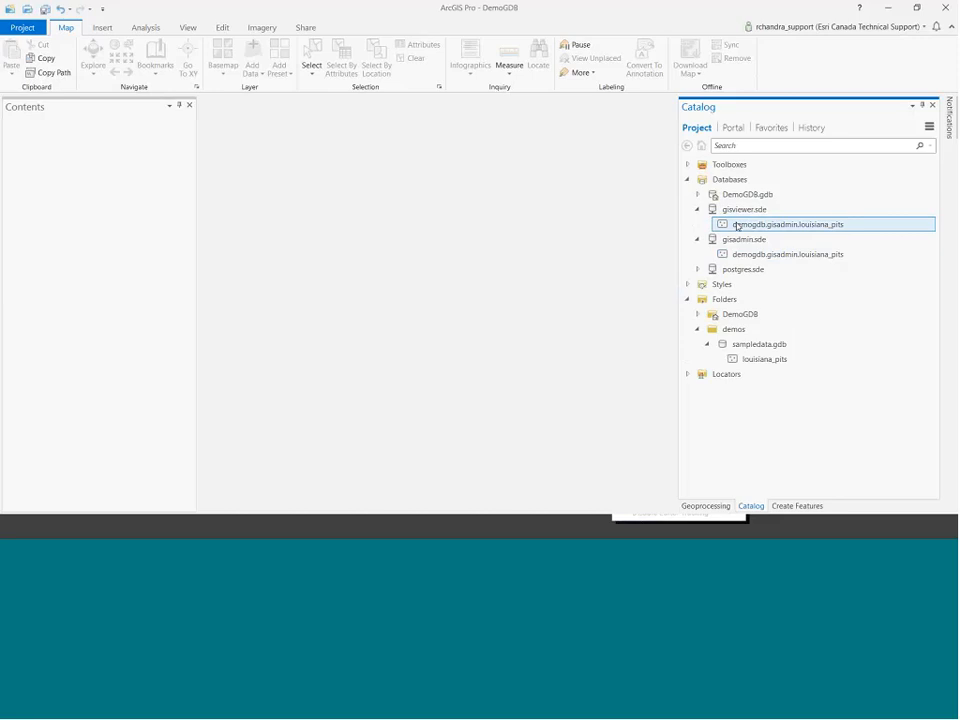
right_click(738, 226)
click(797, 408)
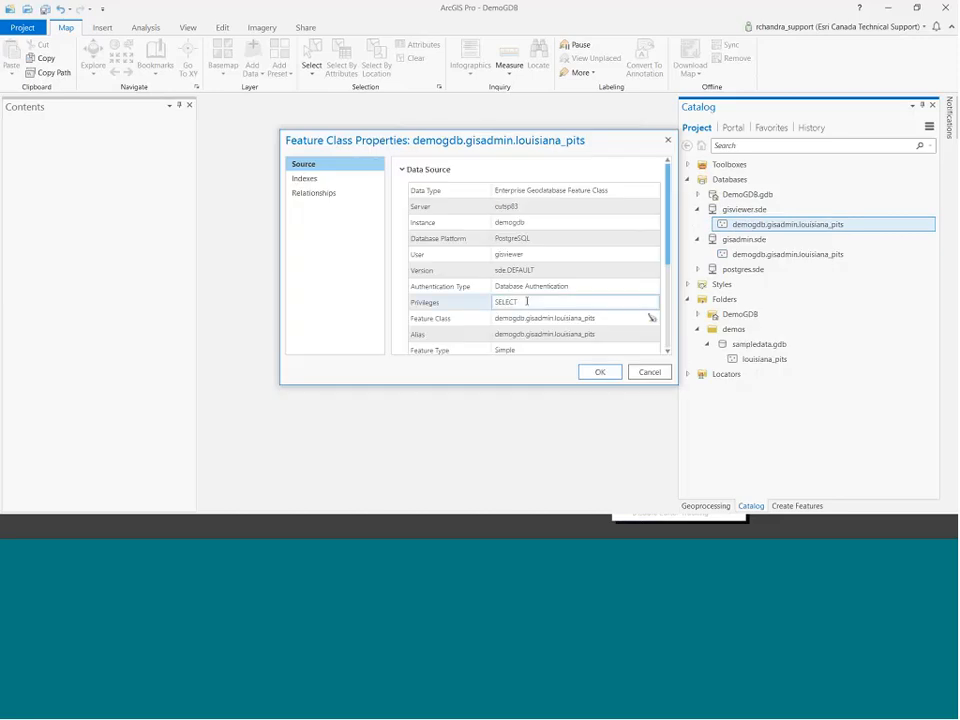
double_click(527, 301)
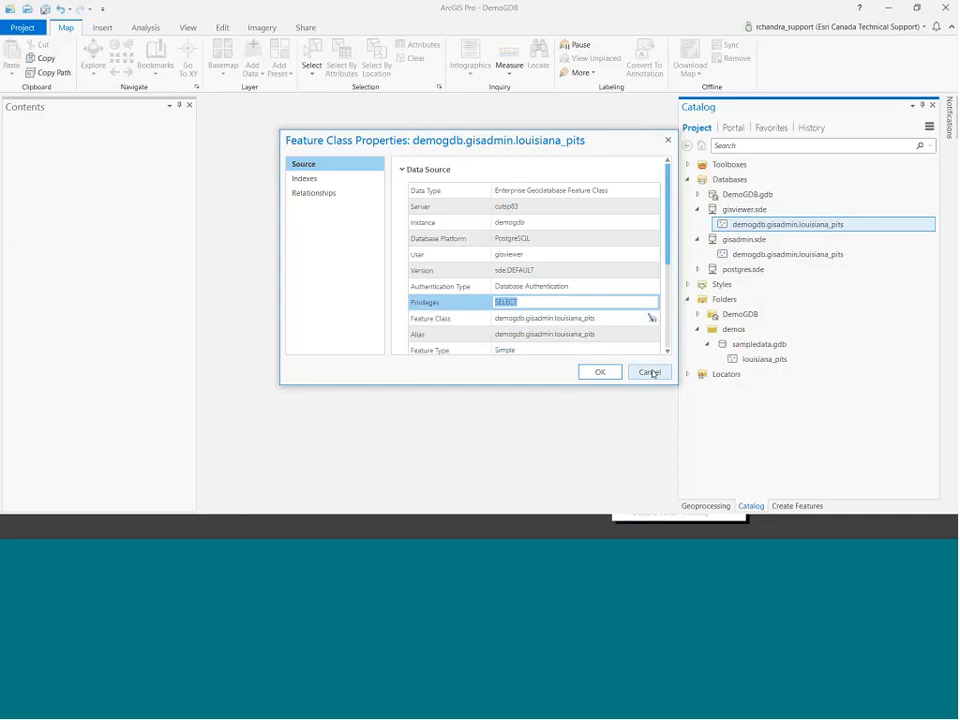
click(650, 372)
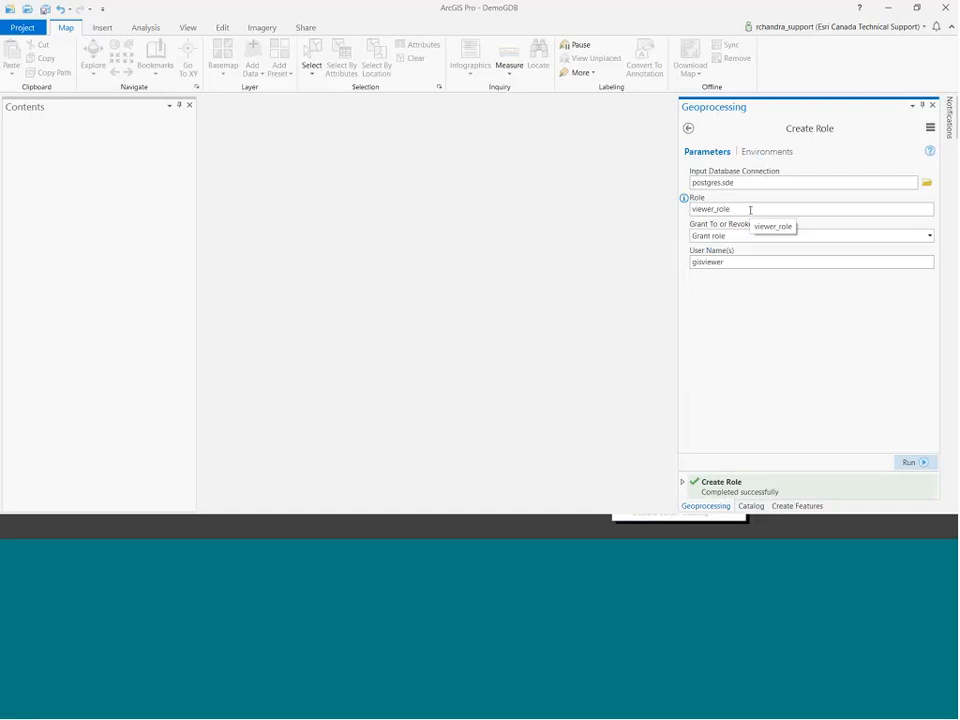
Revoke viewer_role from gisviewer using the Create Role tool.
drag(750, 209, 636, 208)
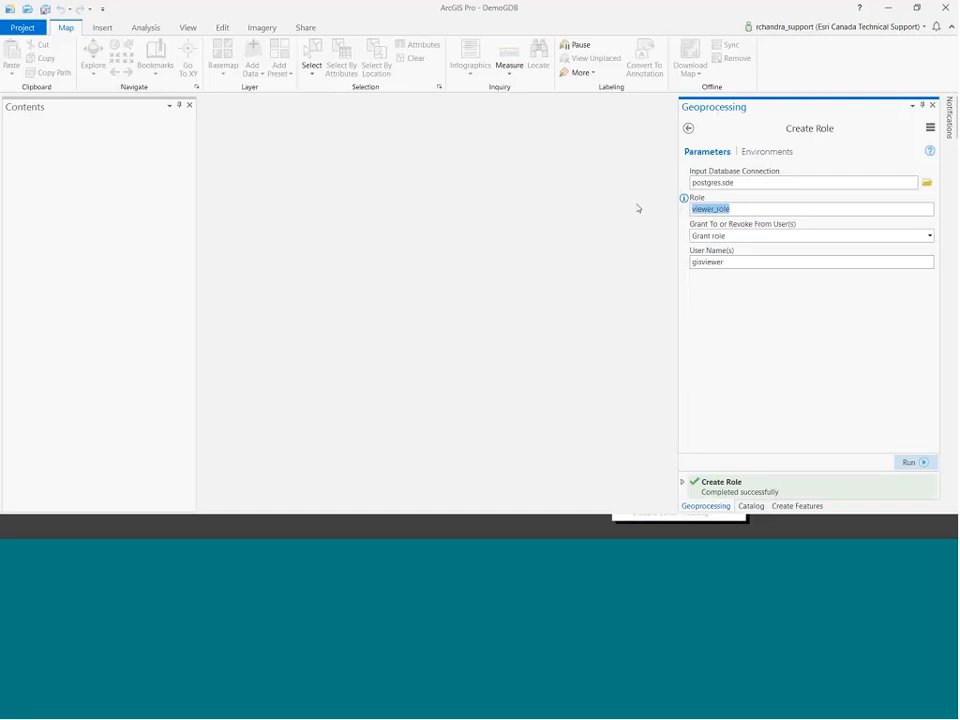
click(930, 236)
click(896, 265)
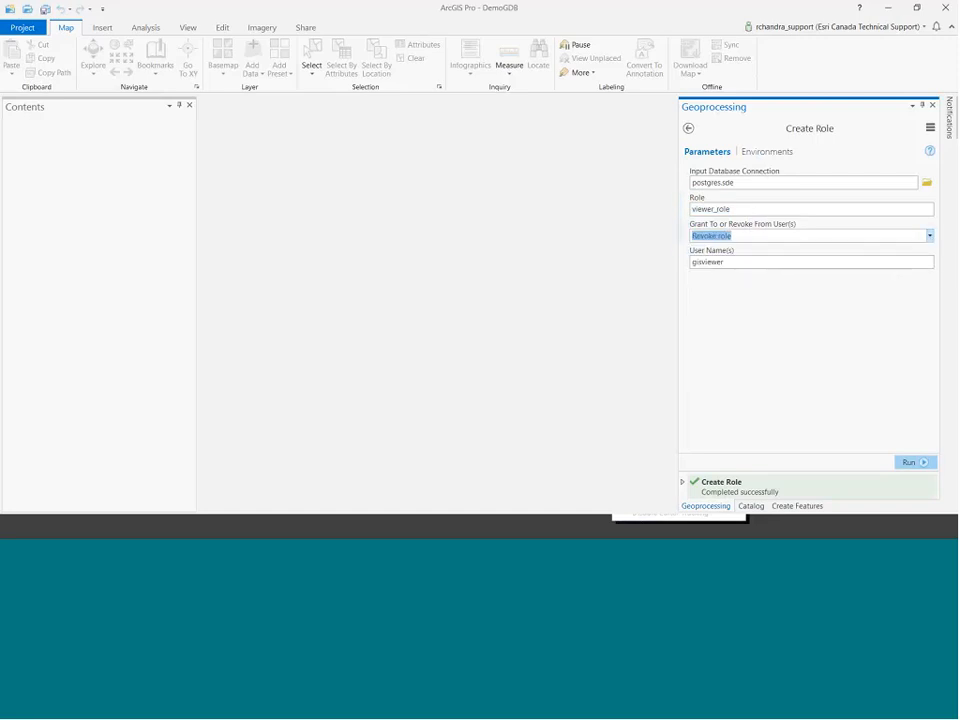
click(910, 462)
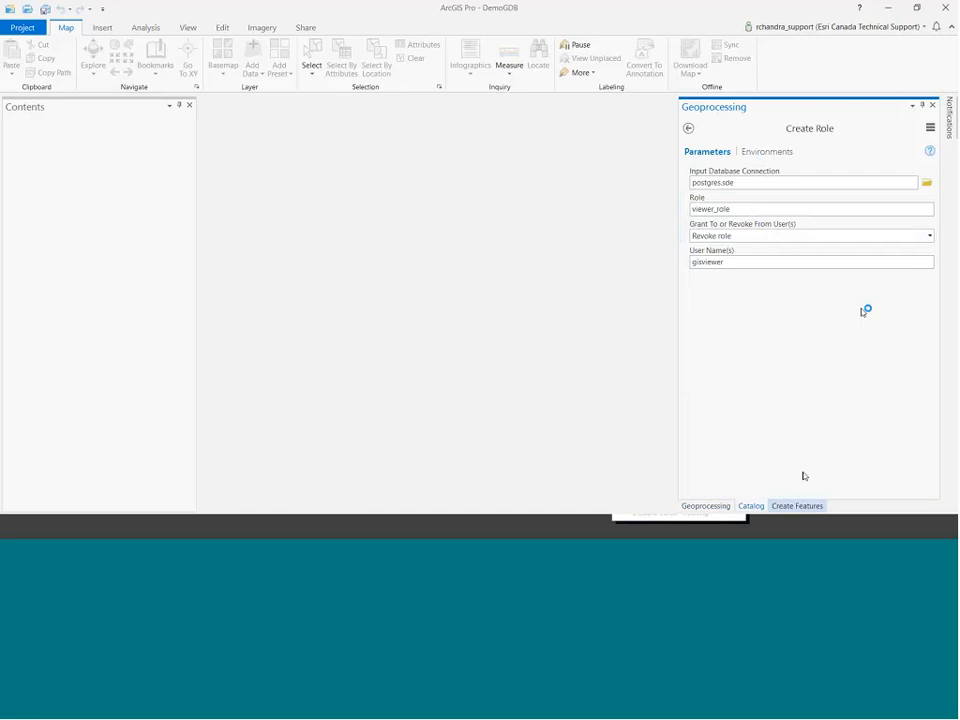
Refresh gisviewer.sde so louisiana_pits no longer appears under it.
click(751, 506)
right_click(741, 212)
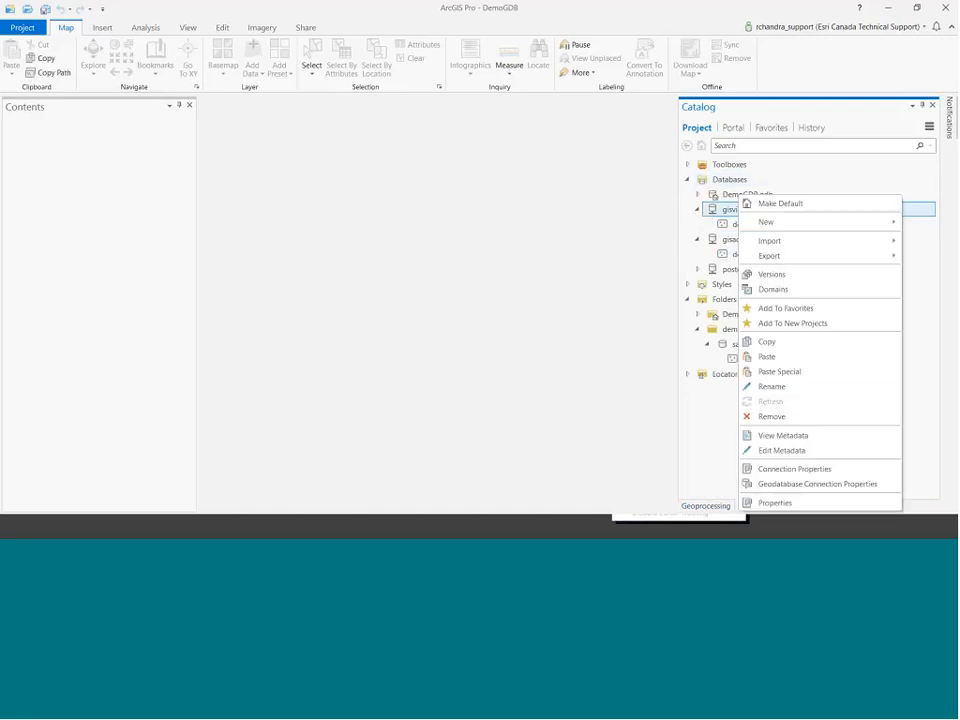
click(797, 401)
mouse_move(741, 213)
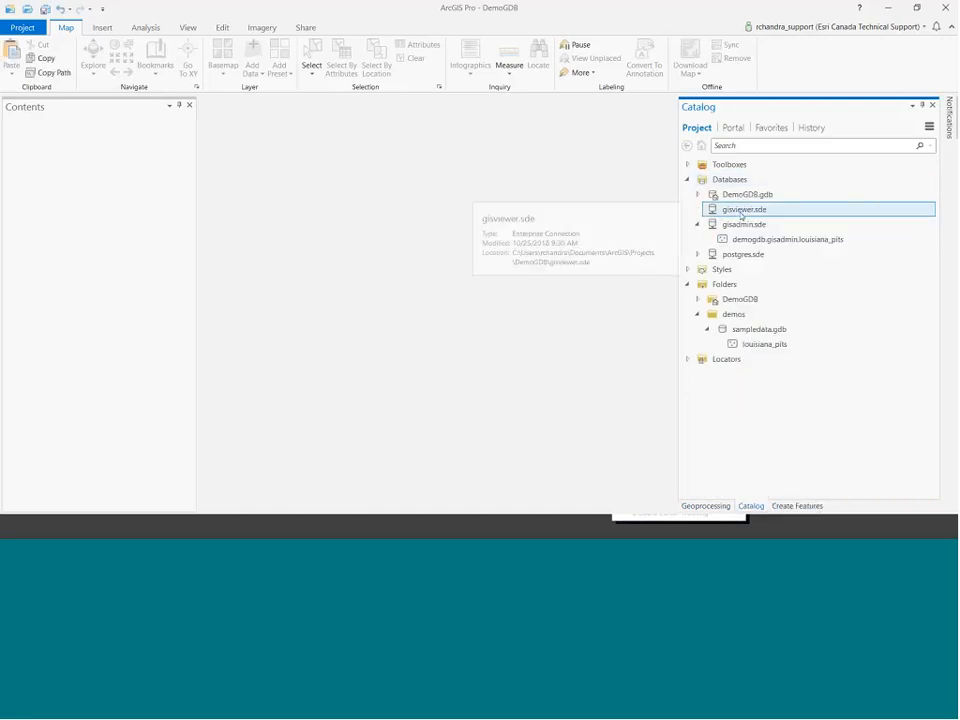
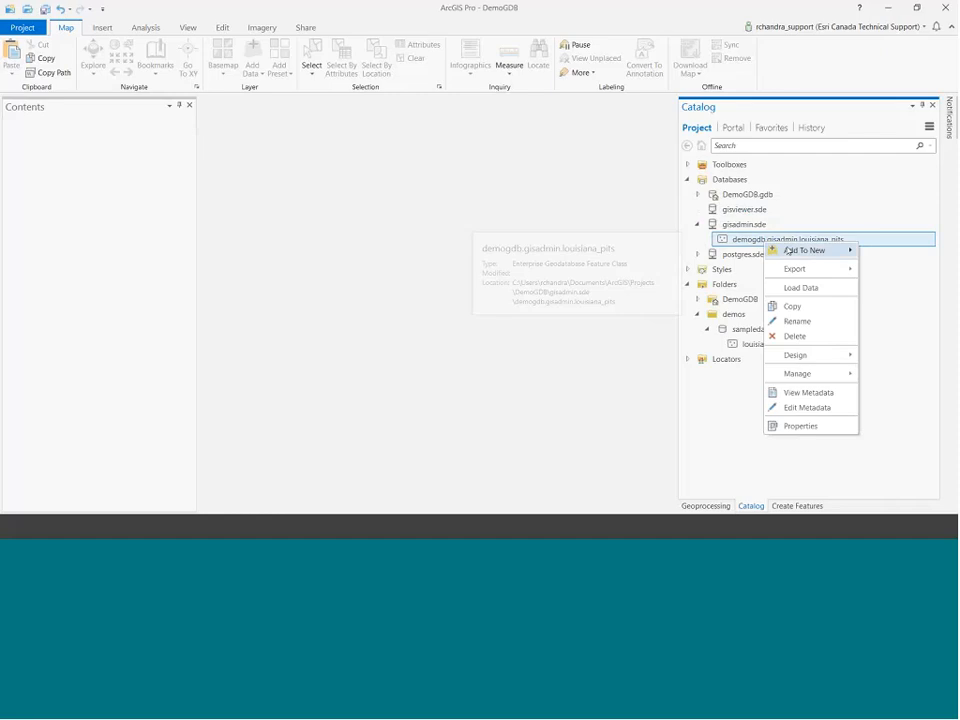
Add louisiana_pits to a new map and open its attribute table.
mouse_move(811, 255)
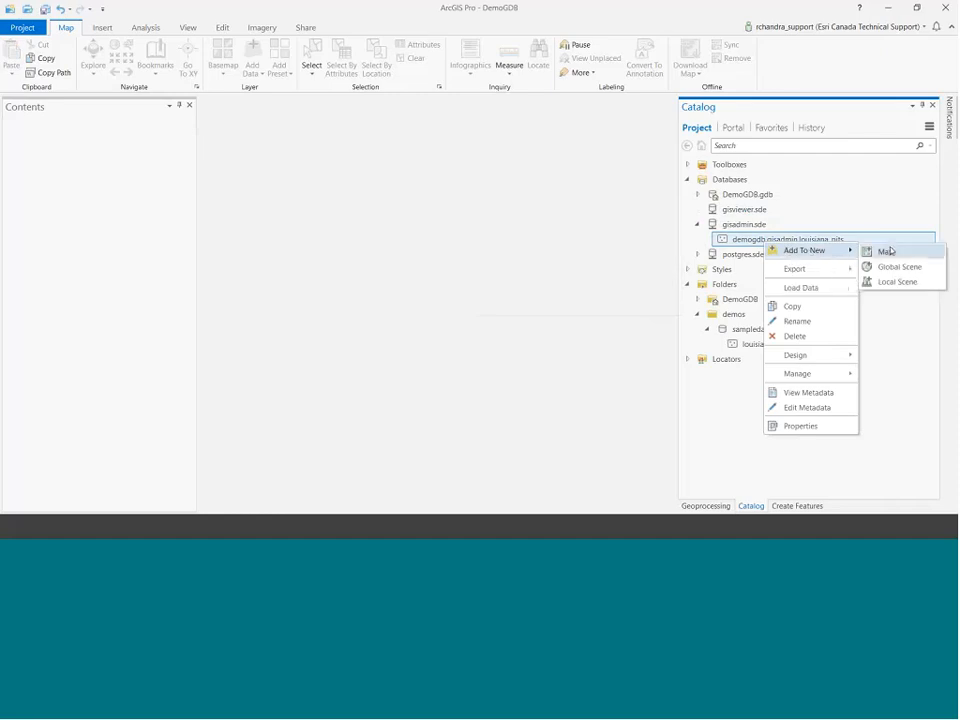
click(888, 252)
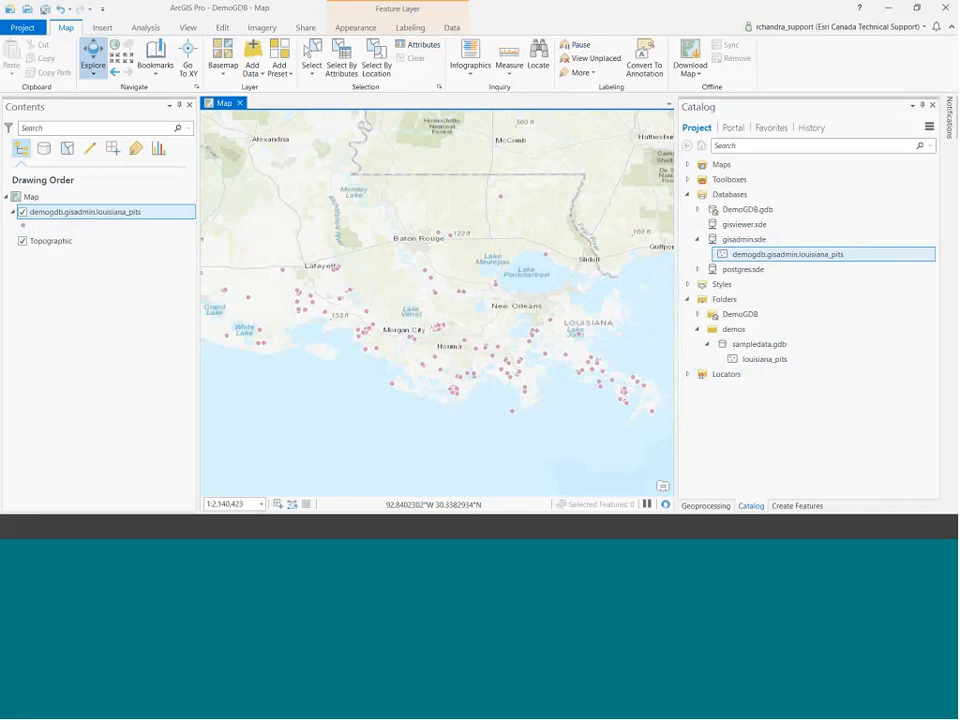
right_click(56, 218)
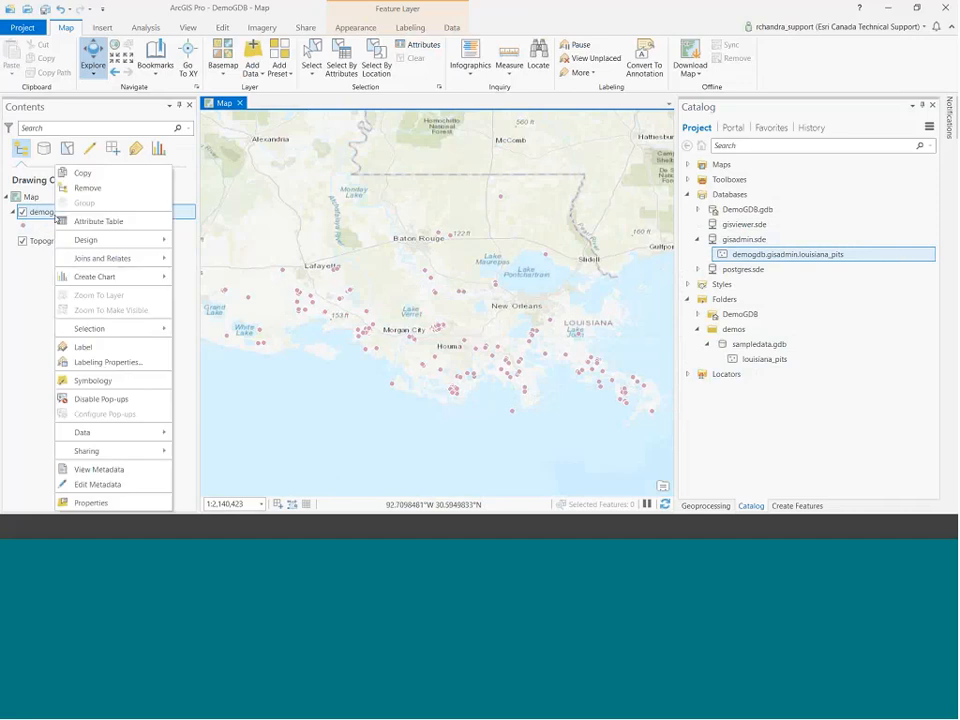
click(99, 221)
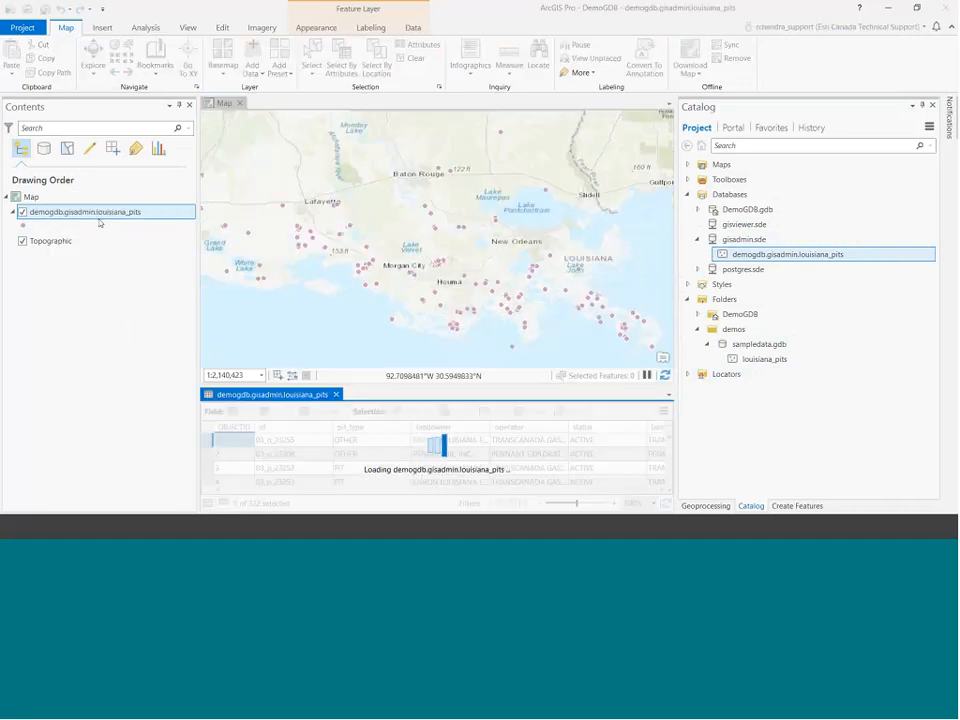
Hide the Catalog pane and resize the map and attribute table panes.
click(922, 105)
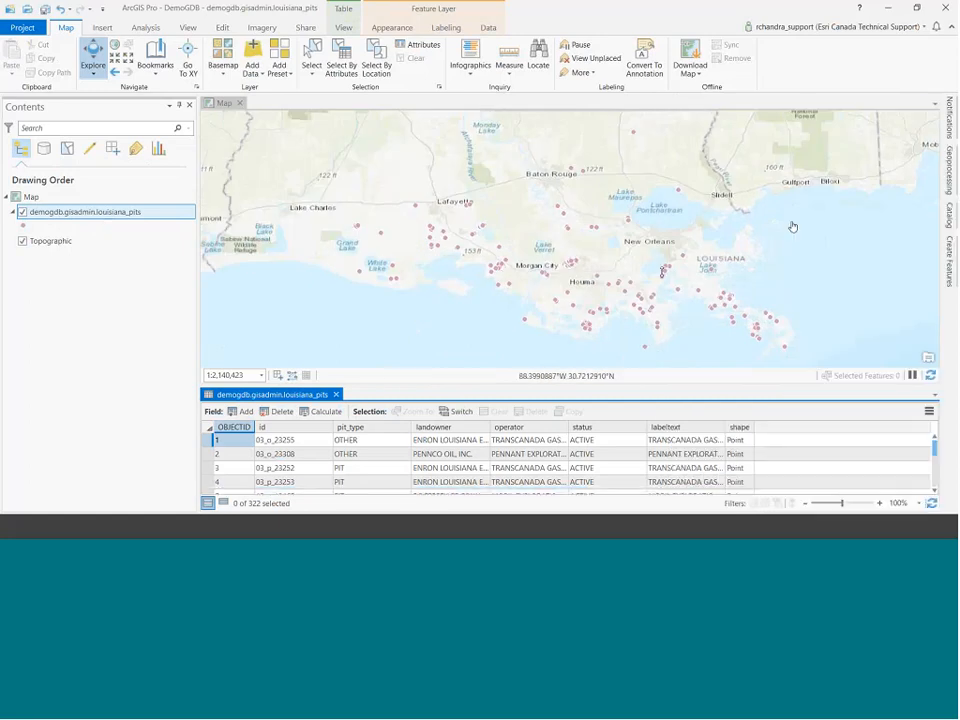
drag(656, 389, 656, 260)
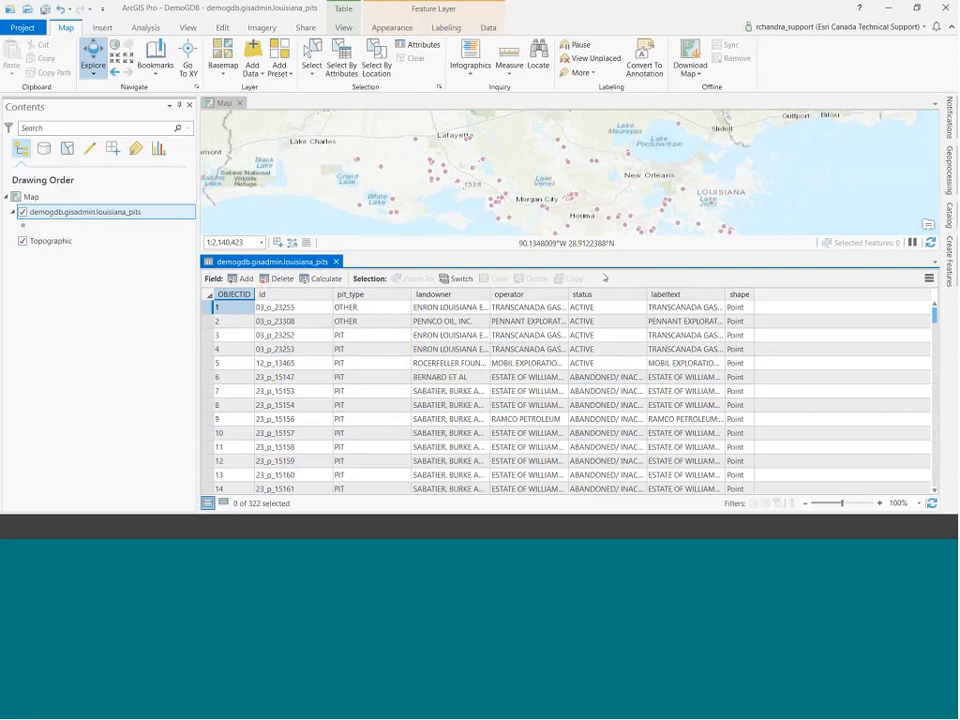
drag(608, 249, 607, 275)
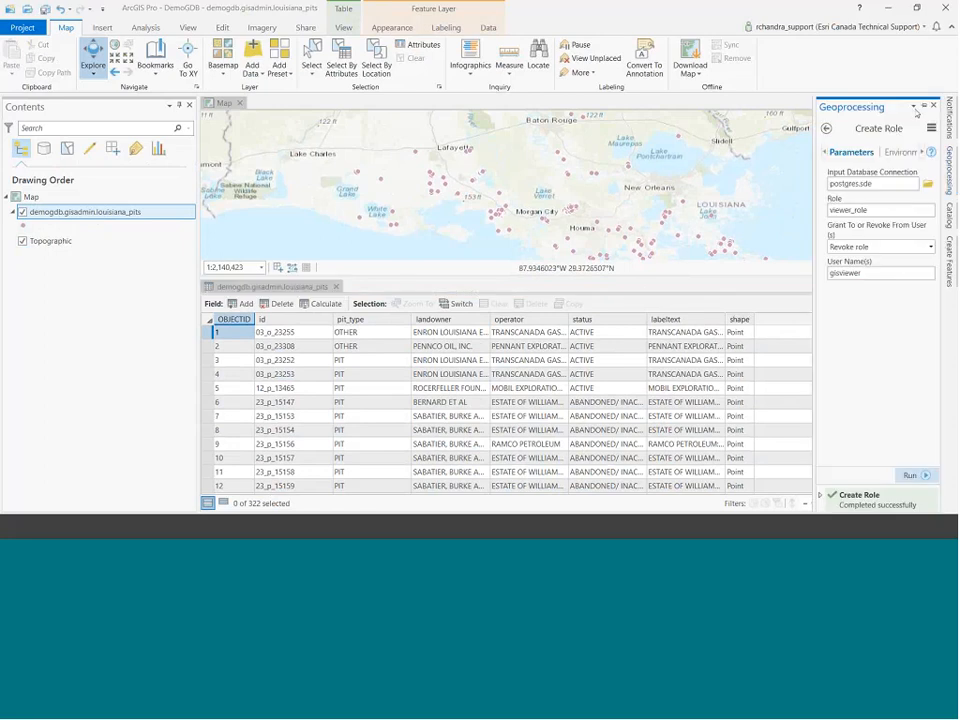
Open the Add Attribute Rule geoprocessing tool.
click(922, 105)
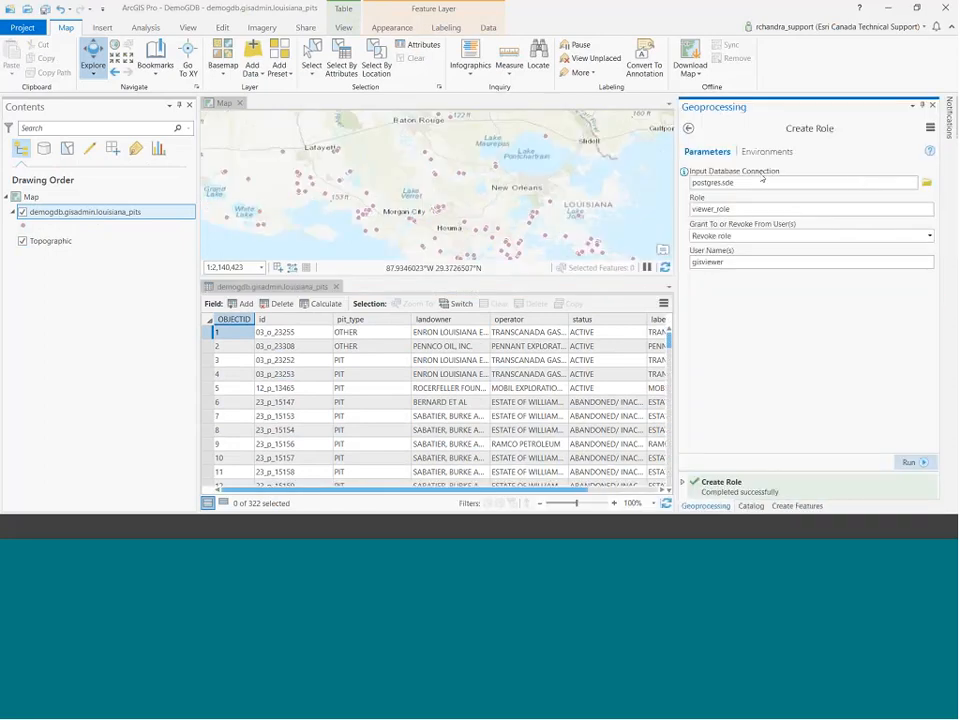
click(688, 128)
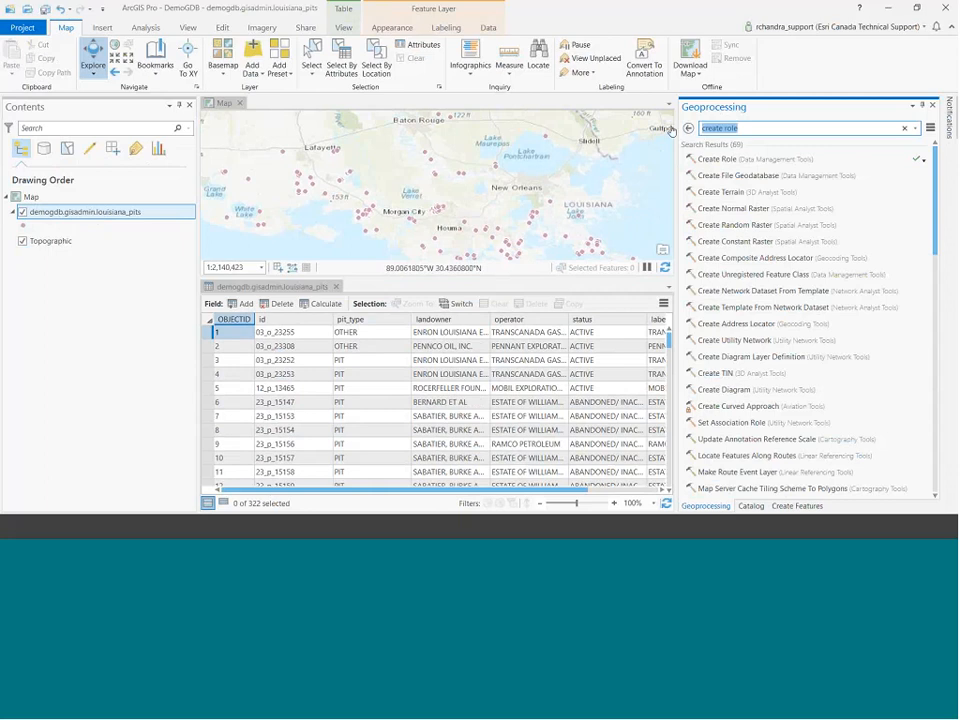
text(add attri)
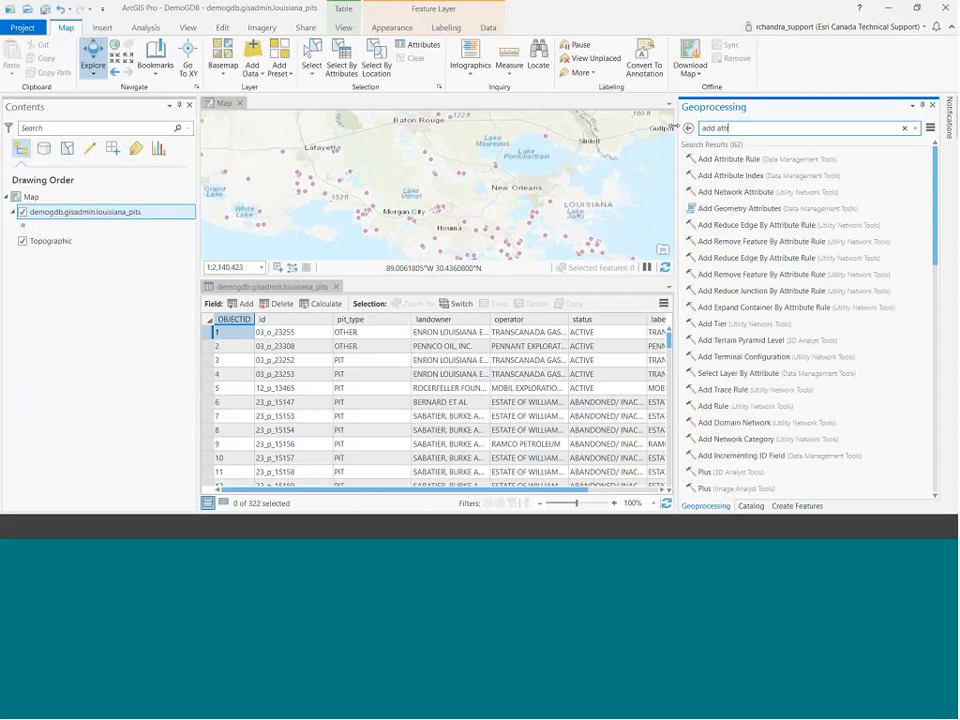
click(741, 159)
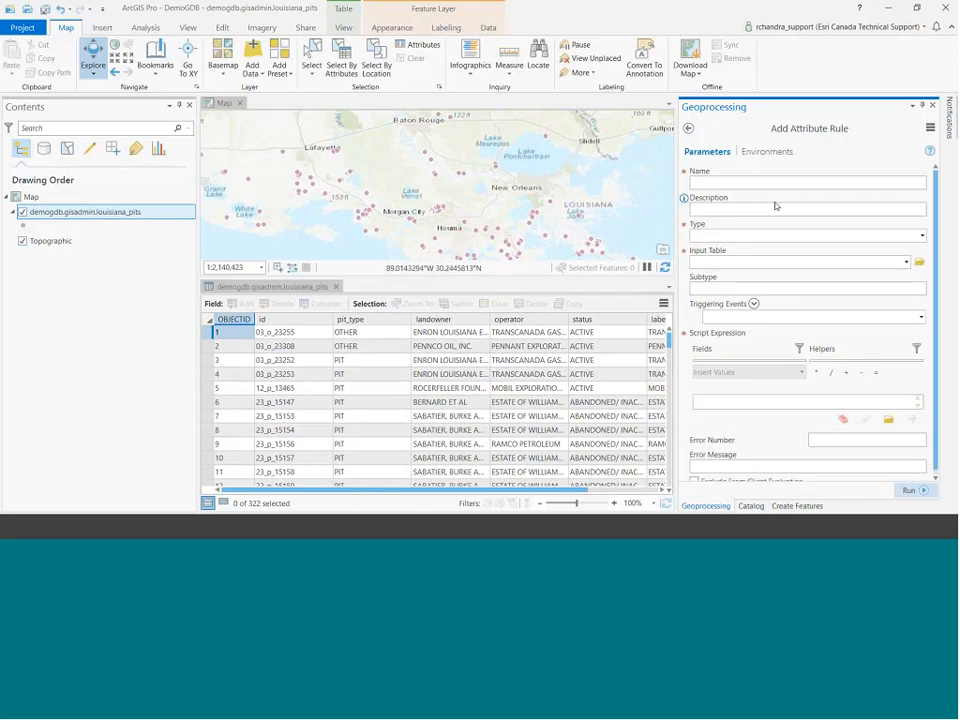
Name the rule operator_uppercase, described as enforcement of uppercase values in the operator field.
click(768, 183)
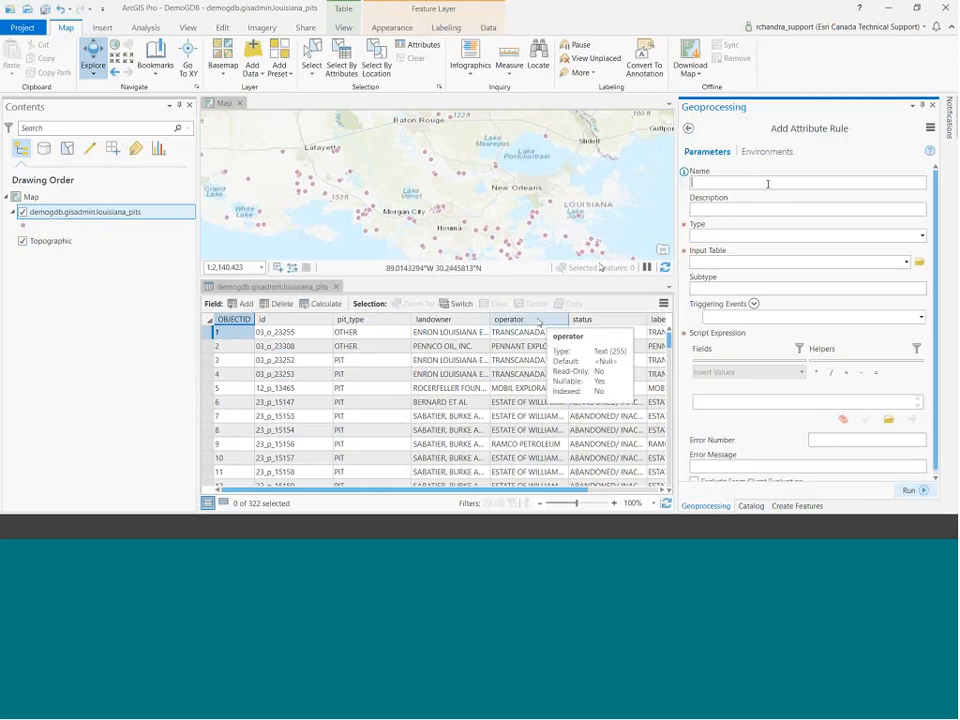
click(533, 361)
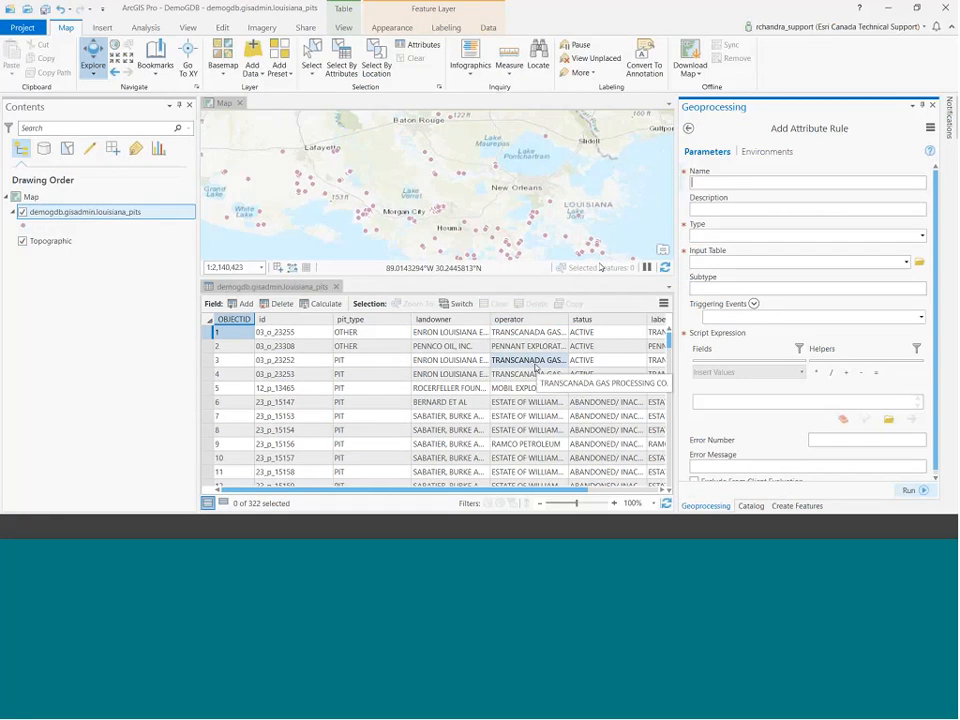
click(530, 346)
click(713, 184)
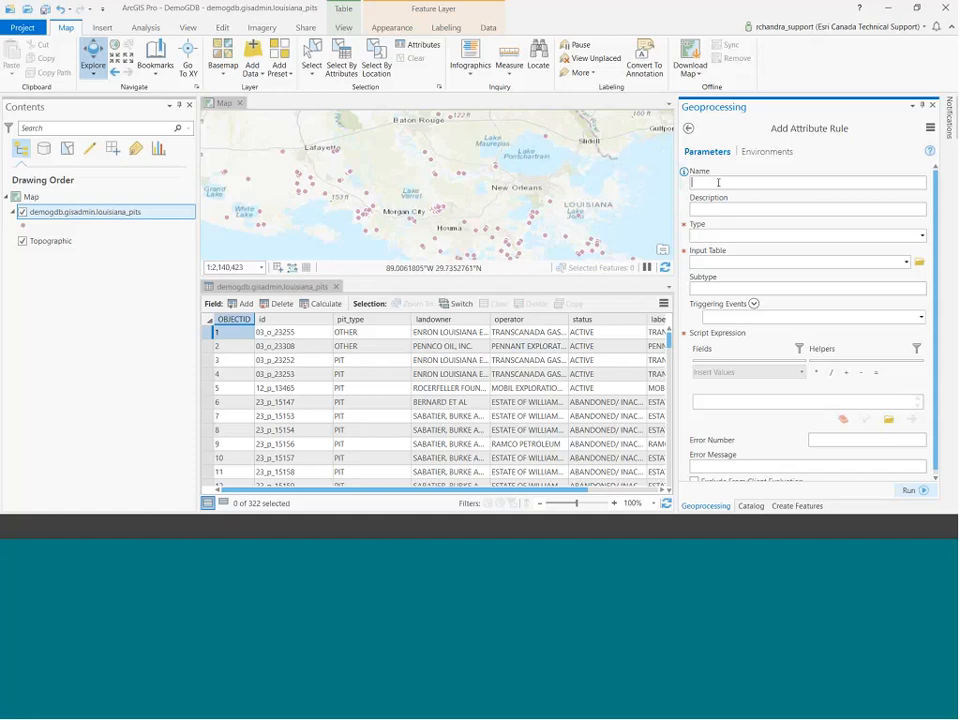
text(operator_uppercase)
click(740, 211)
text(enforcement)
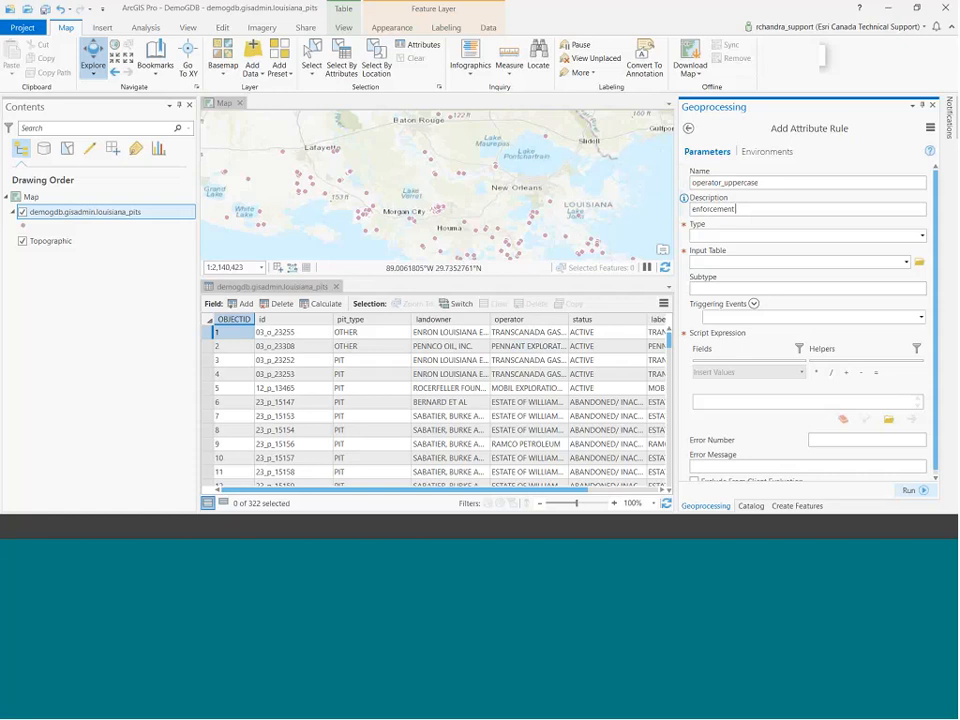
text( of uppercase values in)
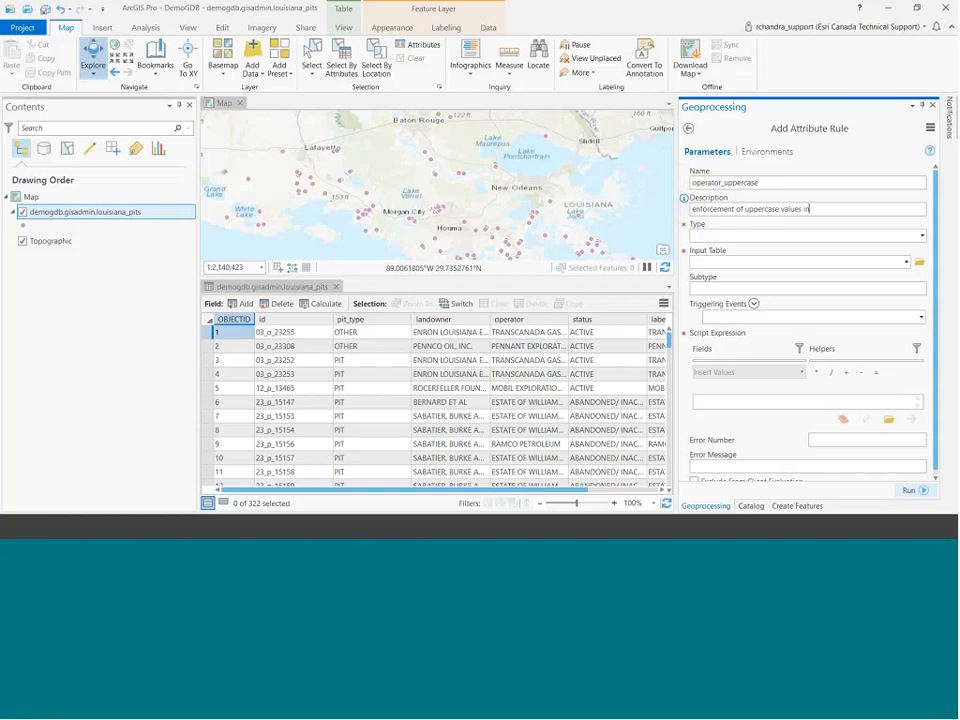
text( the operator field)
Make it a Constraint rule on louisiana_pits triggered on Update.
click(922, 236)
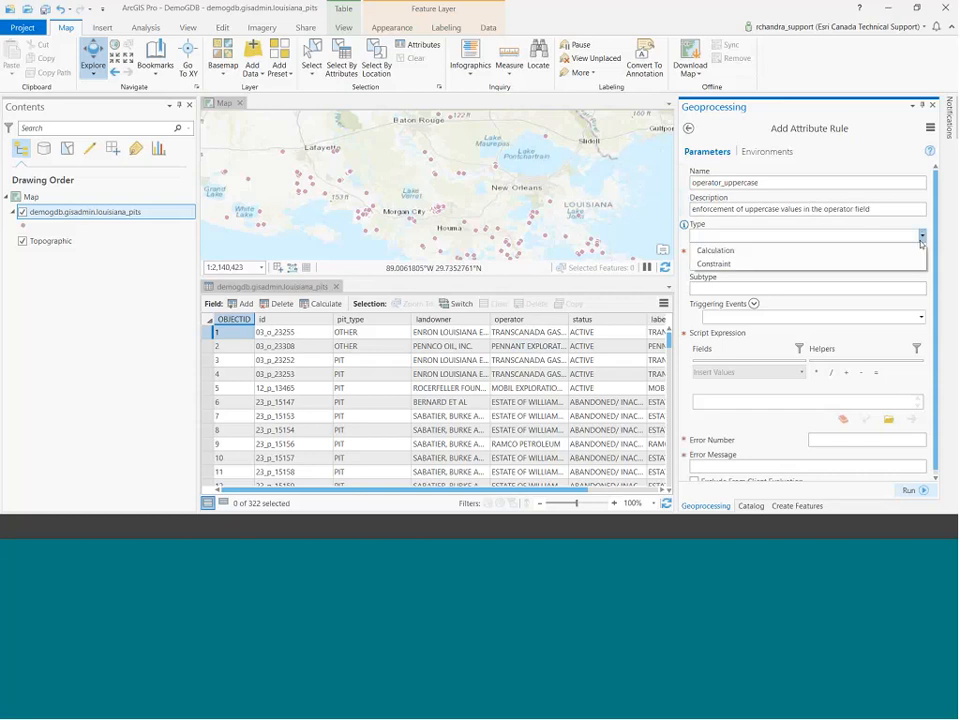
click(913, 264)
click(907, 264)
click(905, 273)
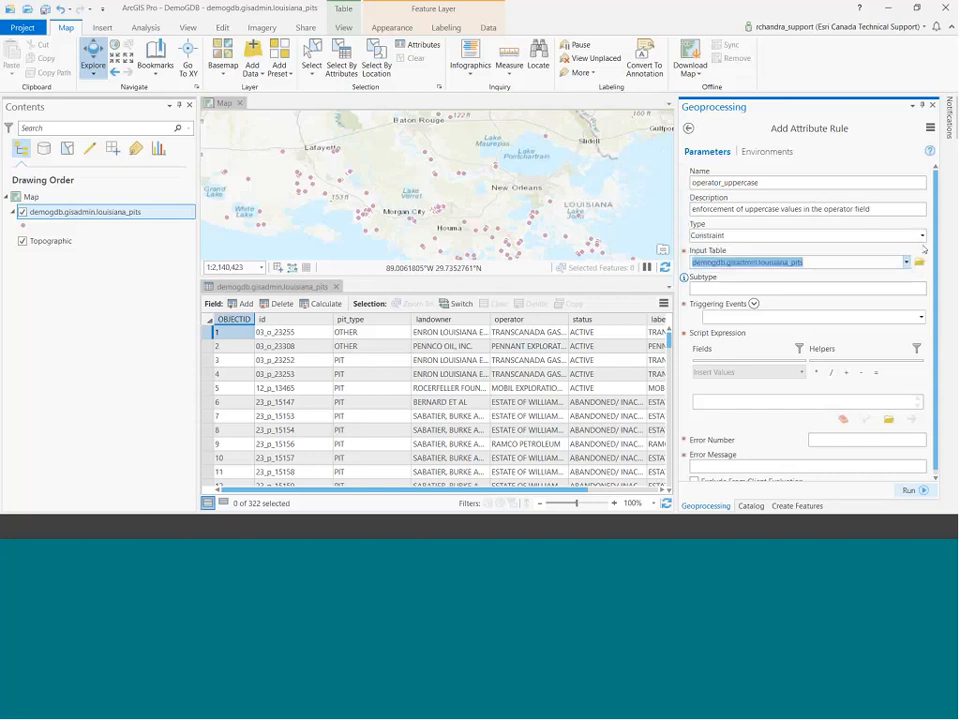
drag(937, 215, 940, 218)
scroll(941, 223, down, 3)
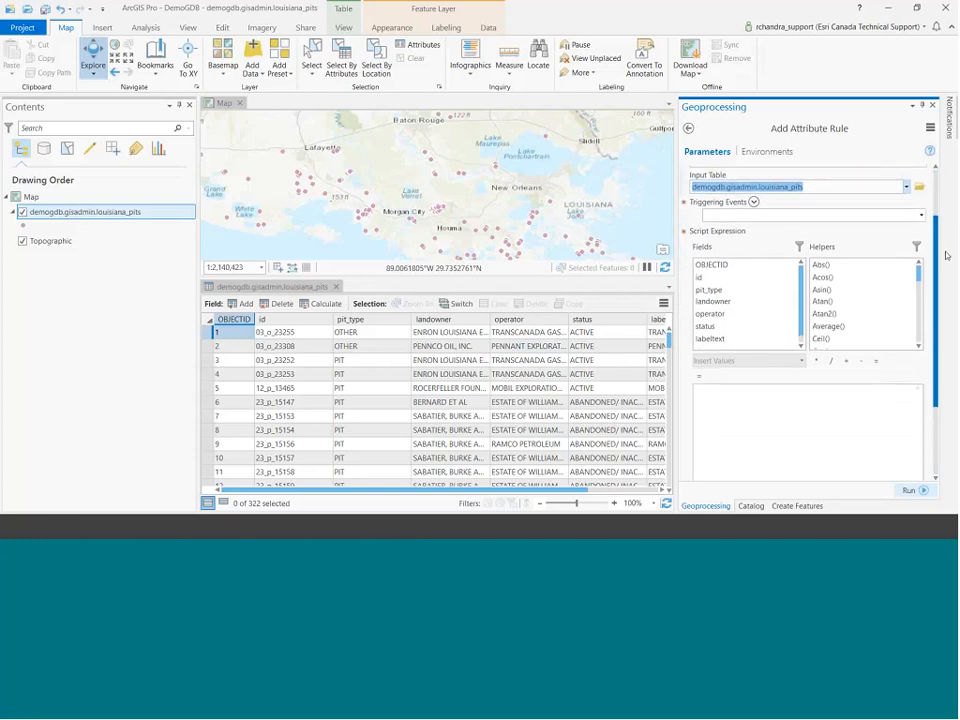
click(921, 213)
click(840, 254)
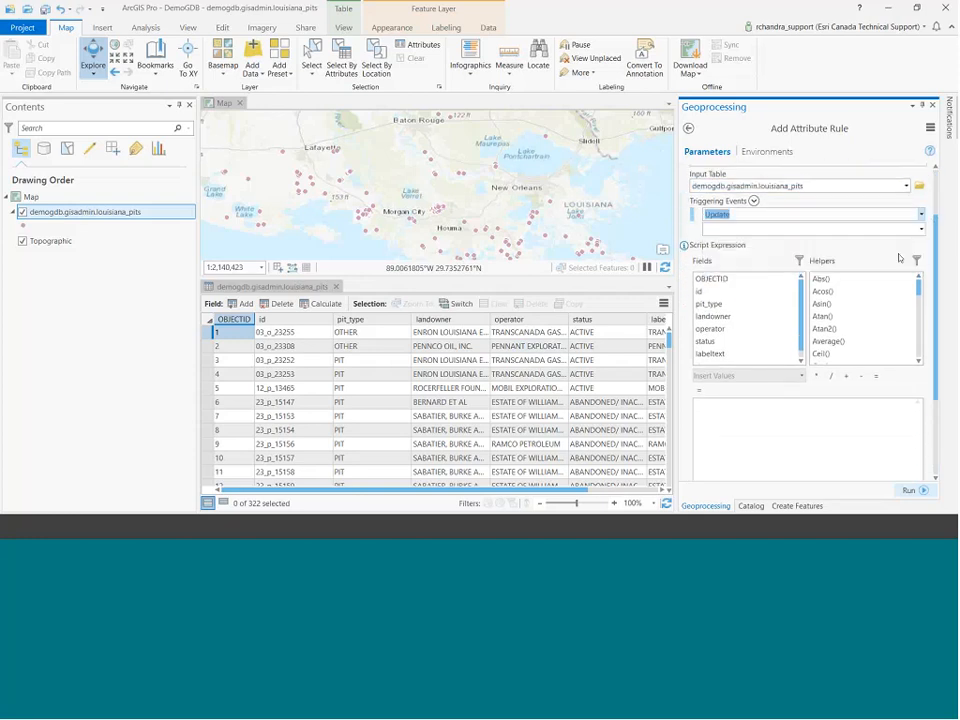
scroll(940, 266, down, 1)
drag(940, 266, 948, 321)
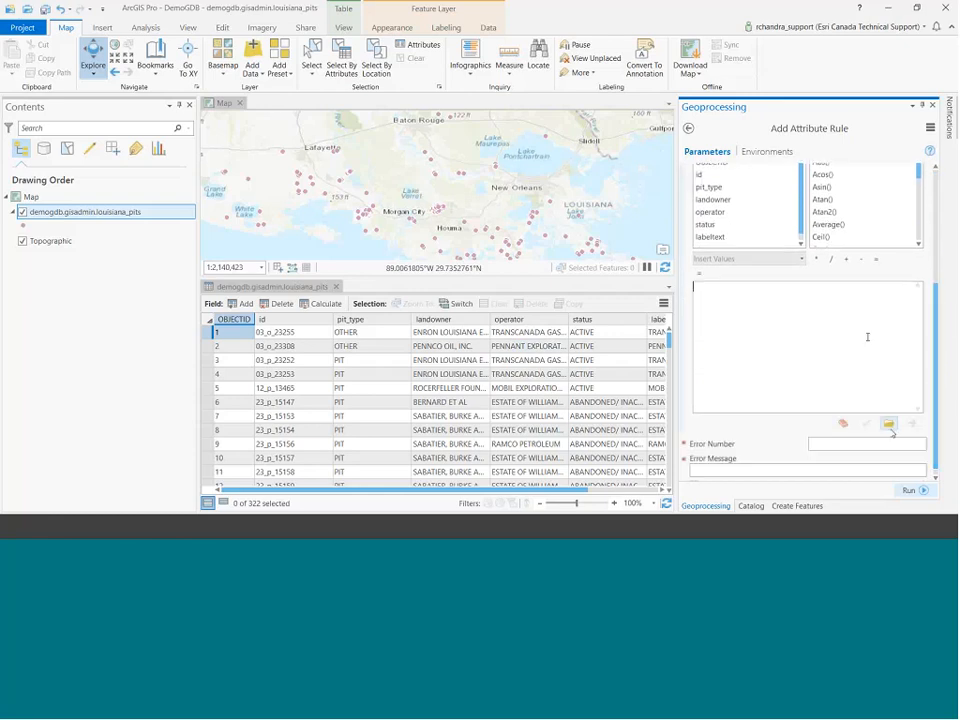
Import the operator constraint expression, set error 2018 'uppercase values please', and run the tool.
click(888, 424)
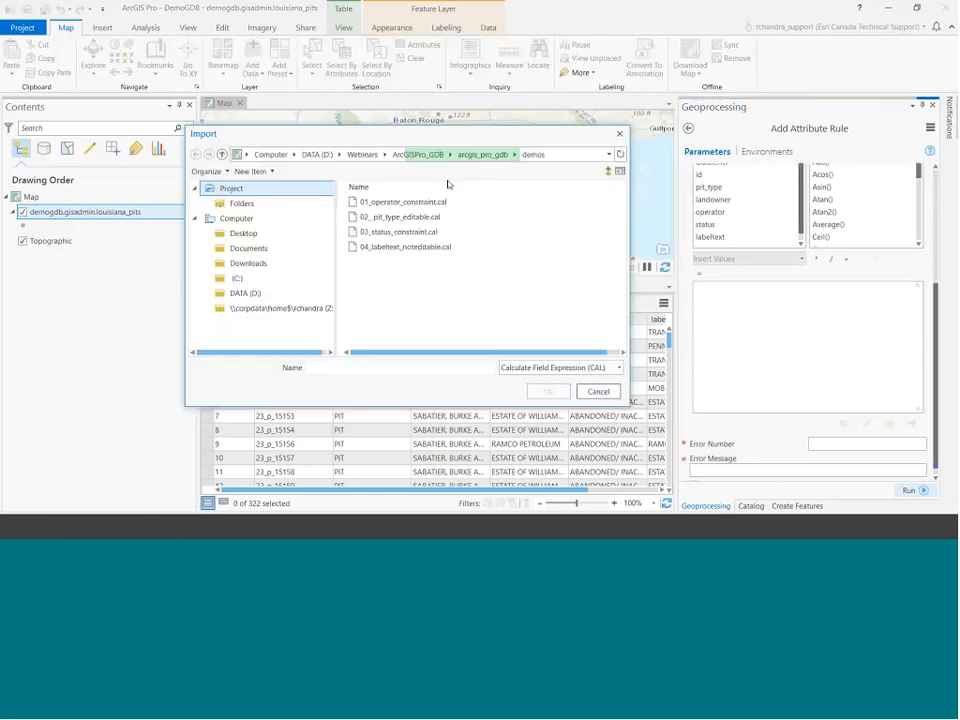
key(Return)
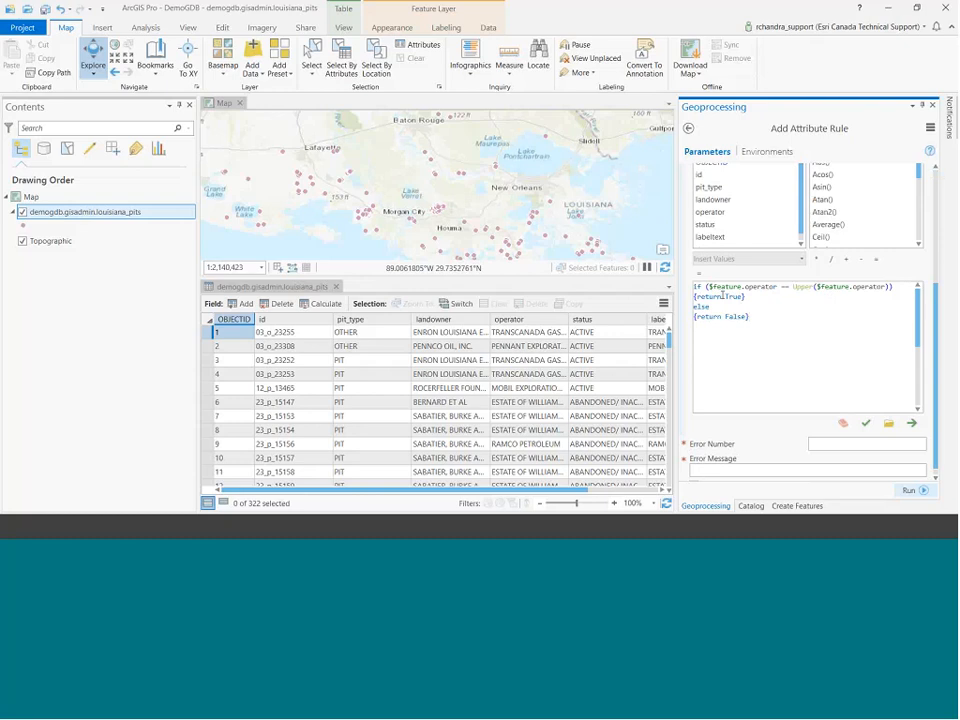
drag(937, 341, 939, 347)
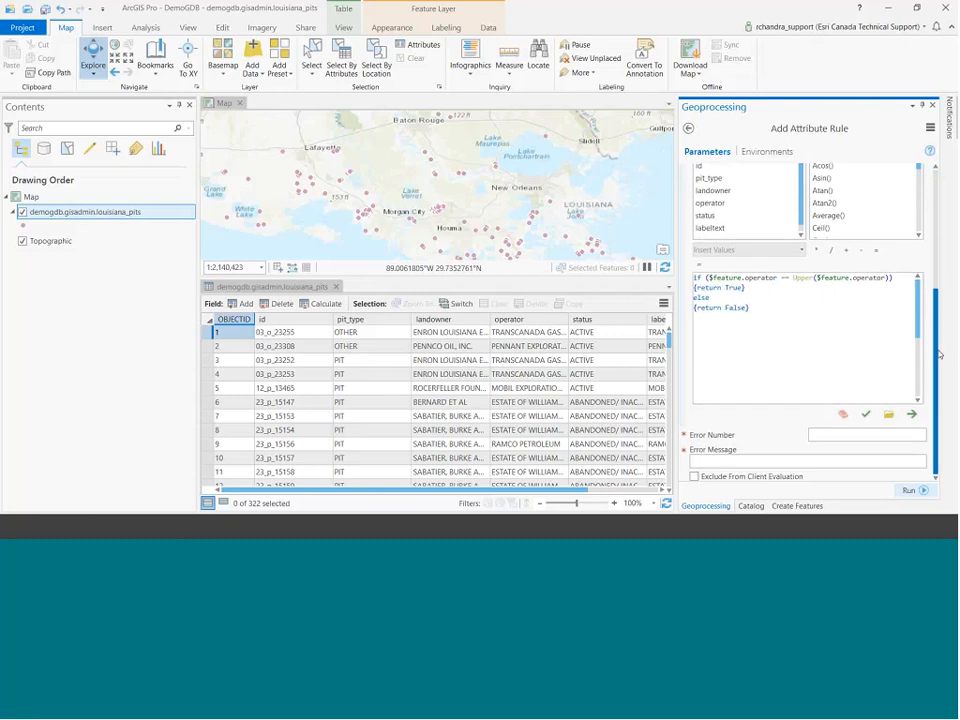
click(851, 435)
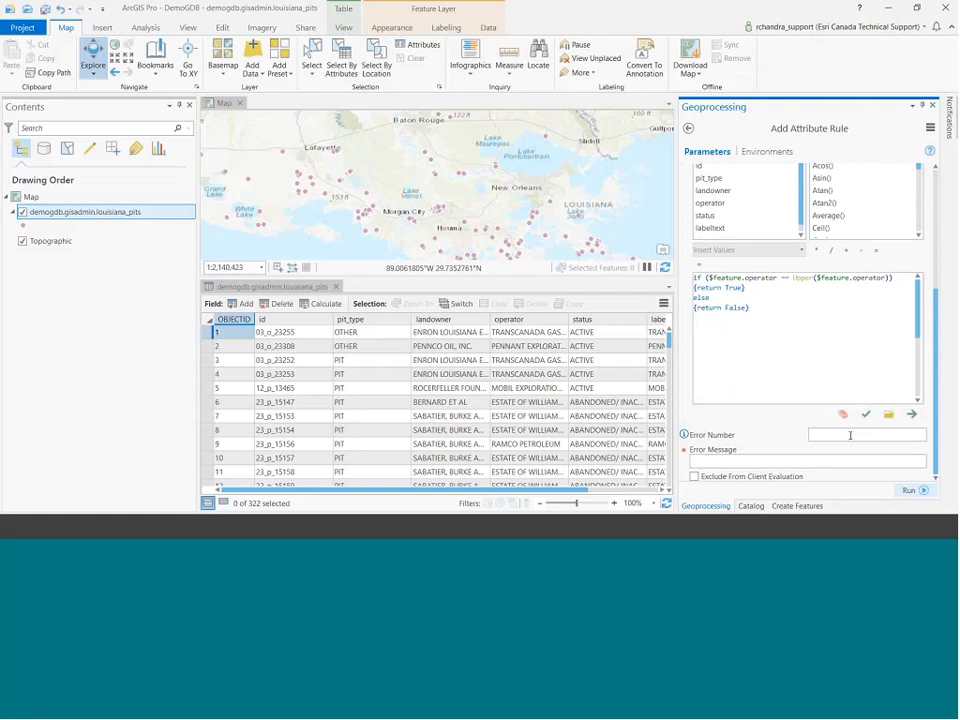
text(2018)
click(831, 459)
text(uppercase values pl)
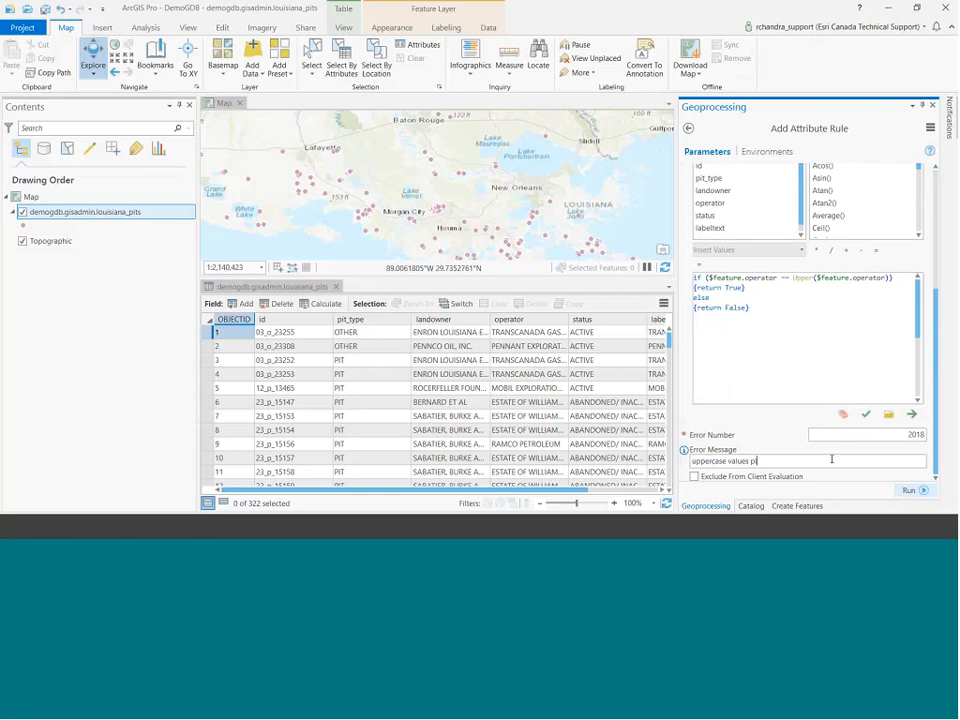
text(ease)
click(908, 490)
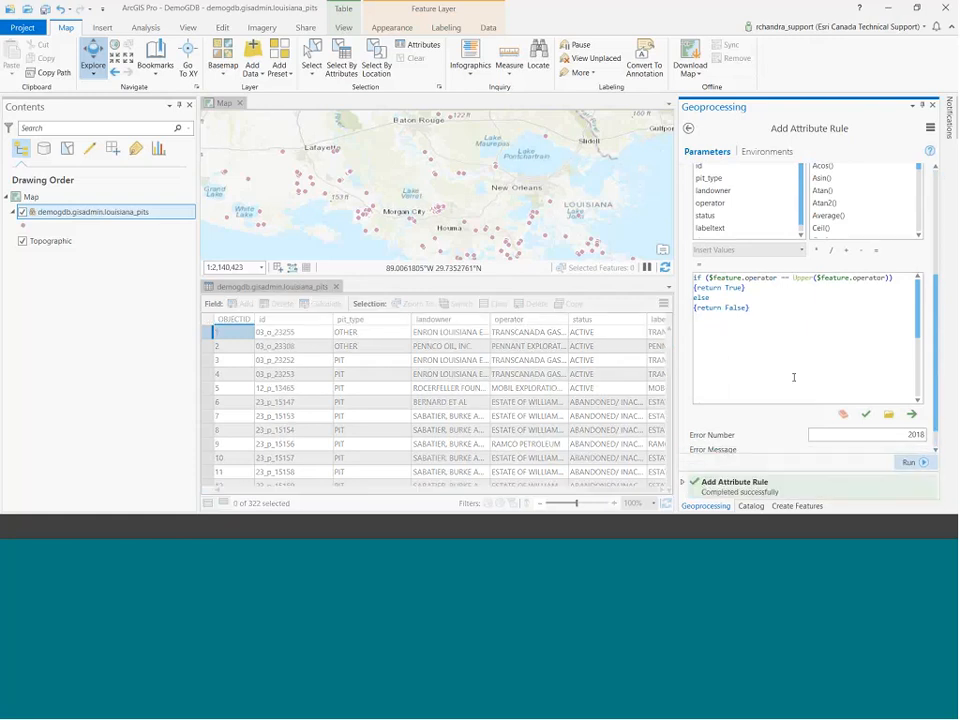
click(922, 106)
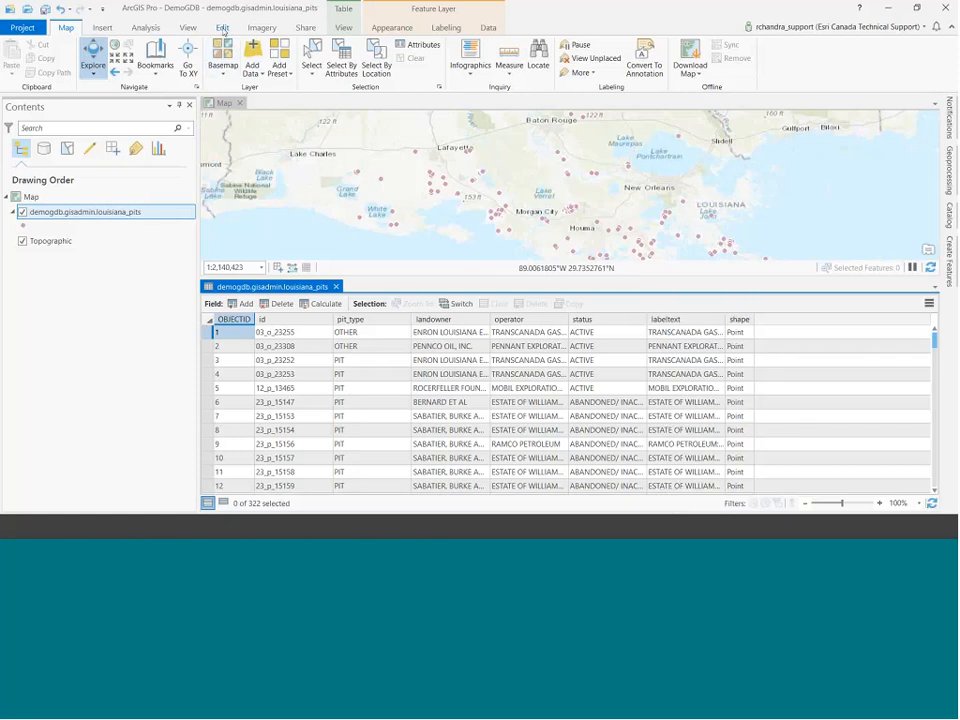
Place a new pit point near Grand Lake and enter operator 'exxon', which the constraint rejects.
click(224, 29)
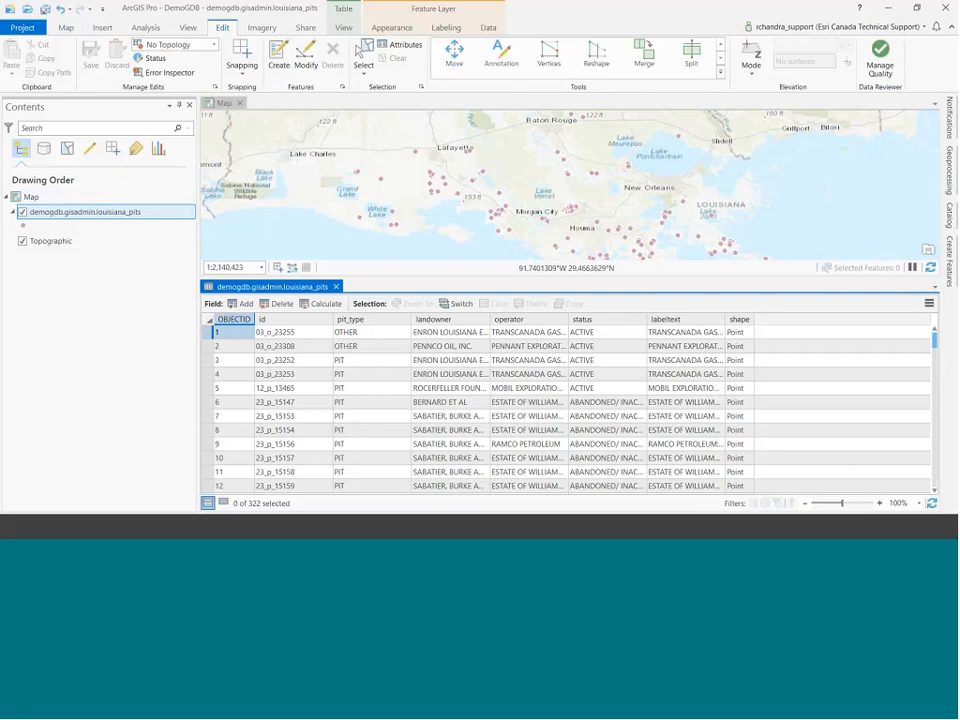
click(279, 55)
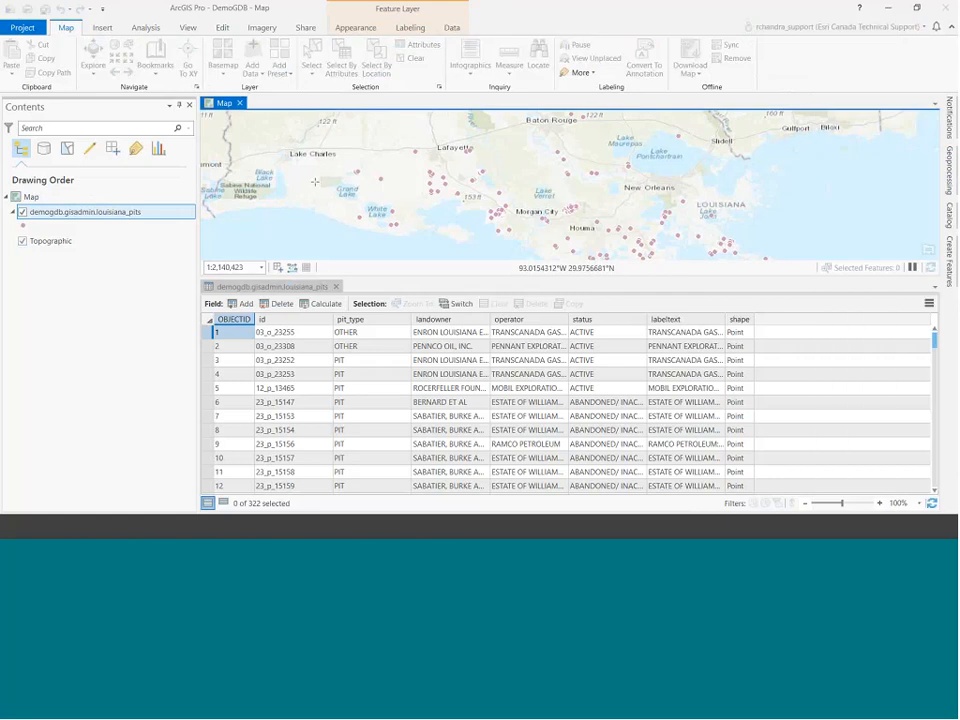
click(315, 181)
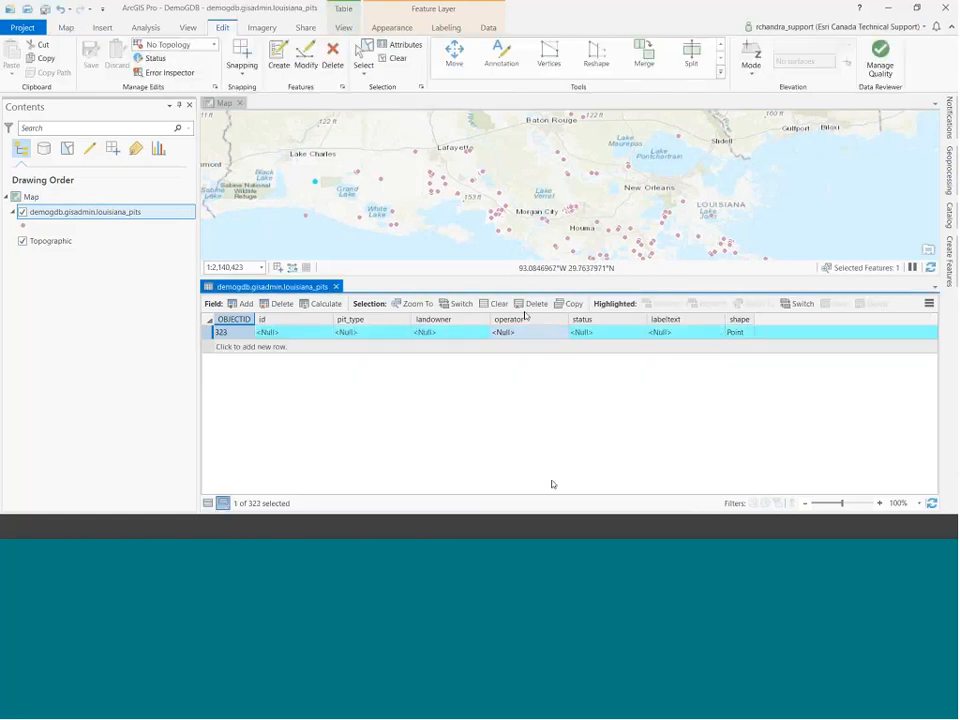
click(526, 332)
click(526, 332)
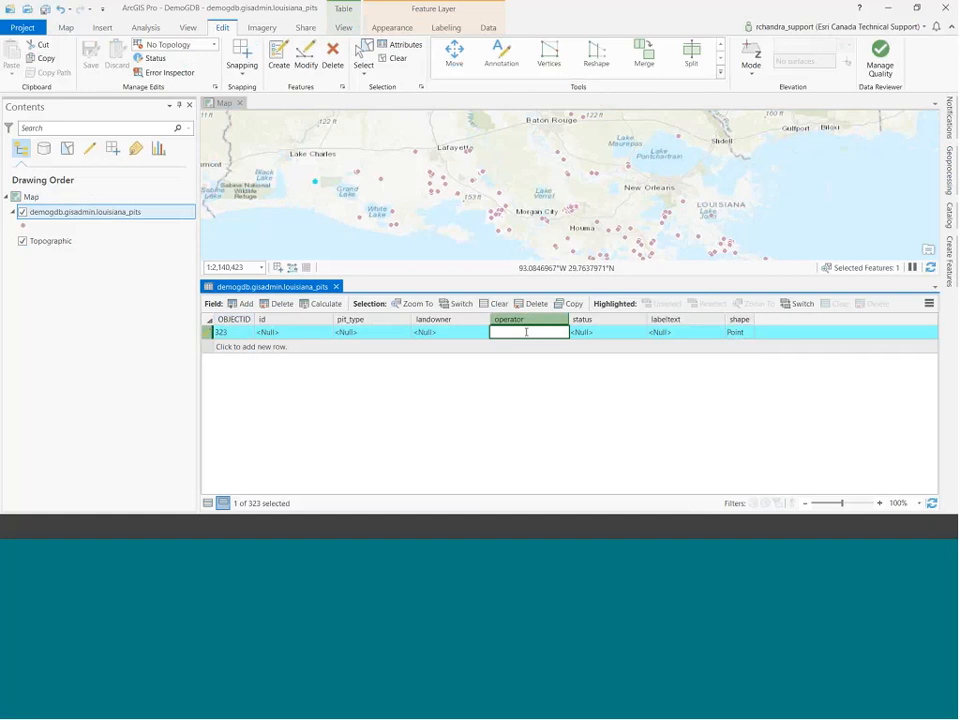
text(exxon)
key(Return)
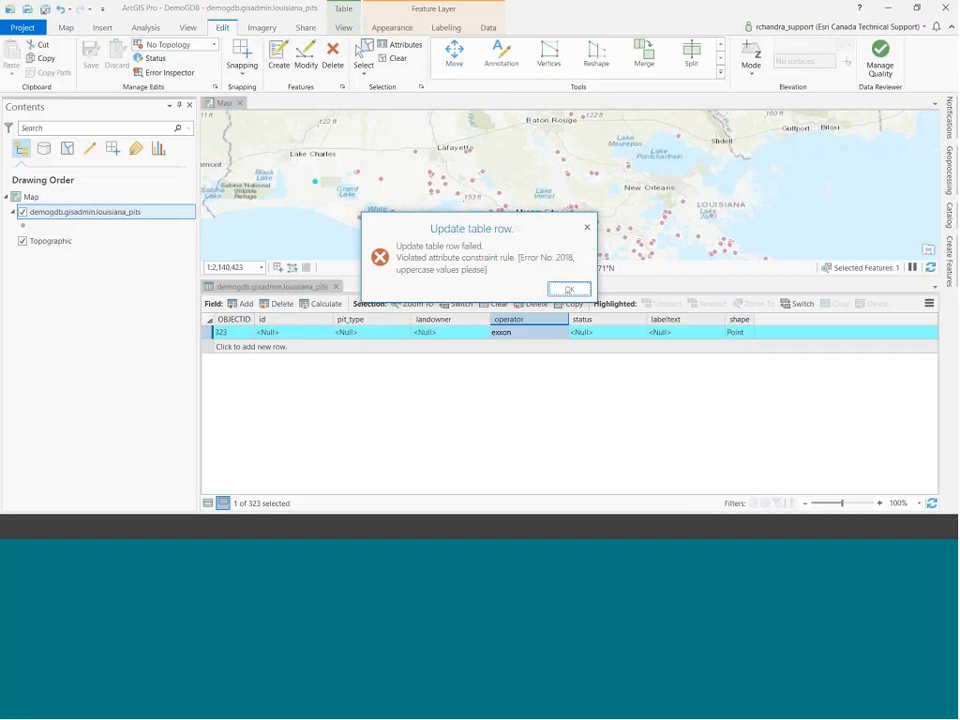
click(570, 287)
Change the new pit's operator to 'EXXON' so record 323 saves.
click(528, 333)
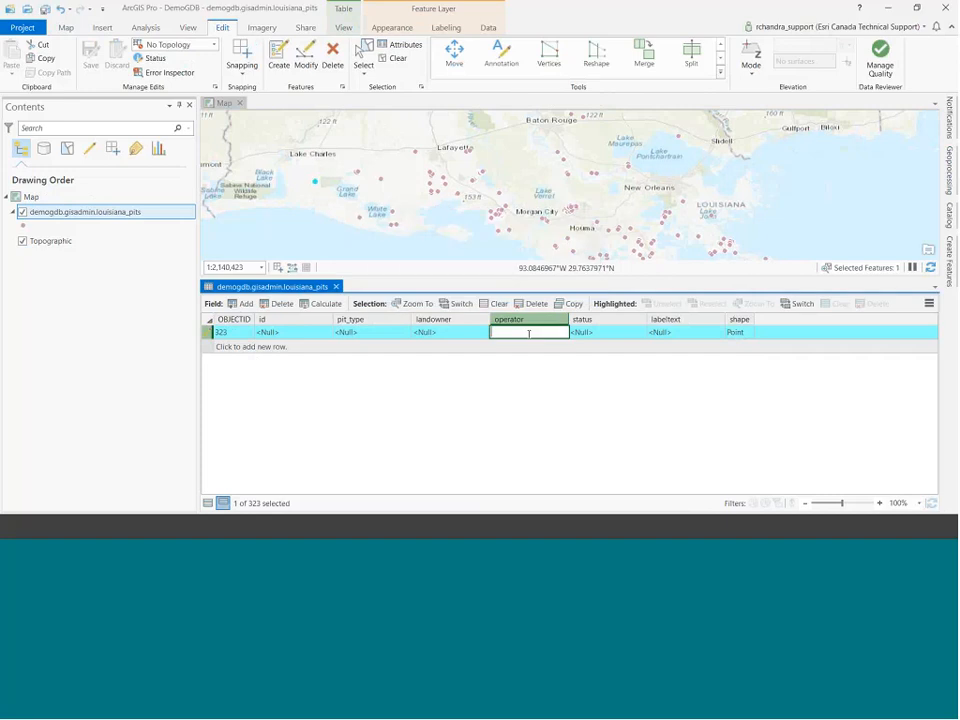
text(EXXON)
key(Return)
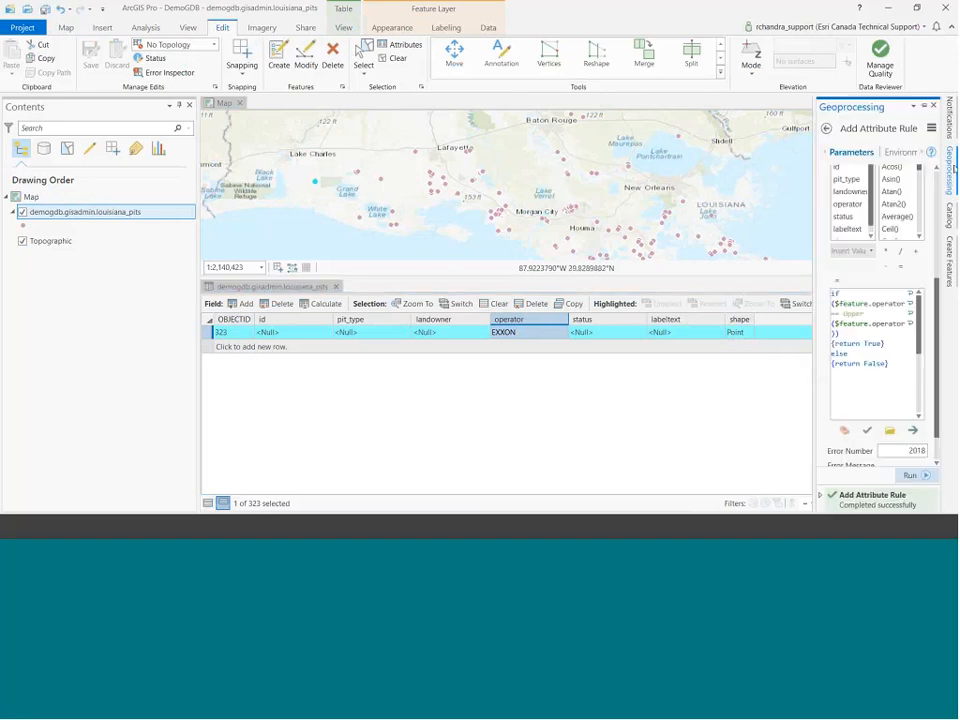
click(922, 105)
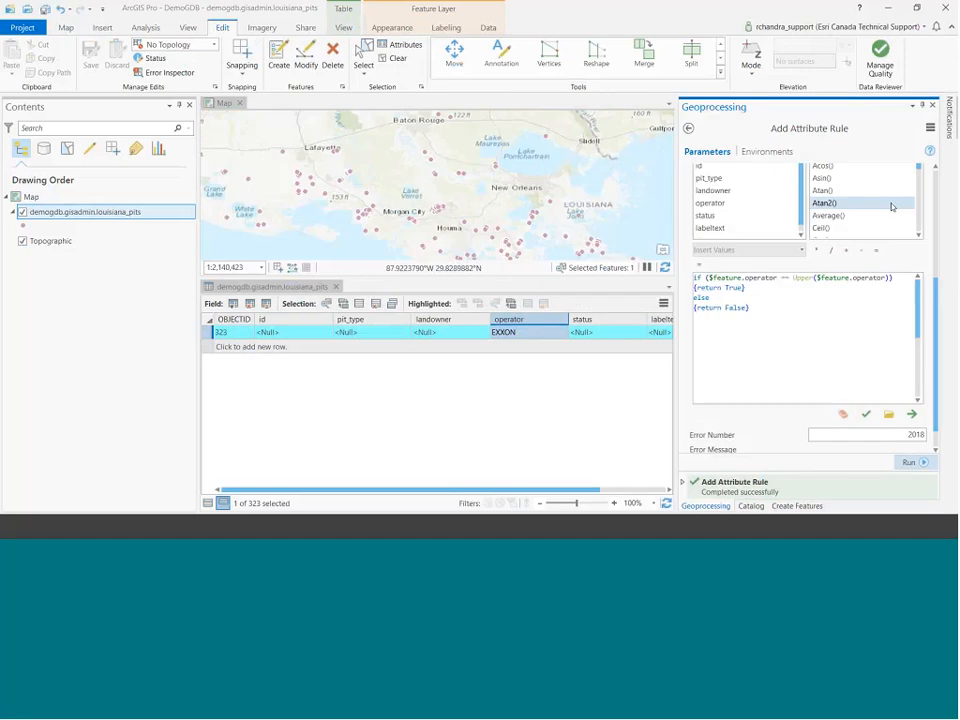
drag(935, 299, 935, 186)
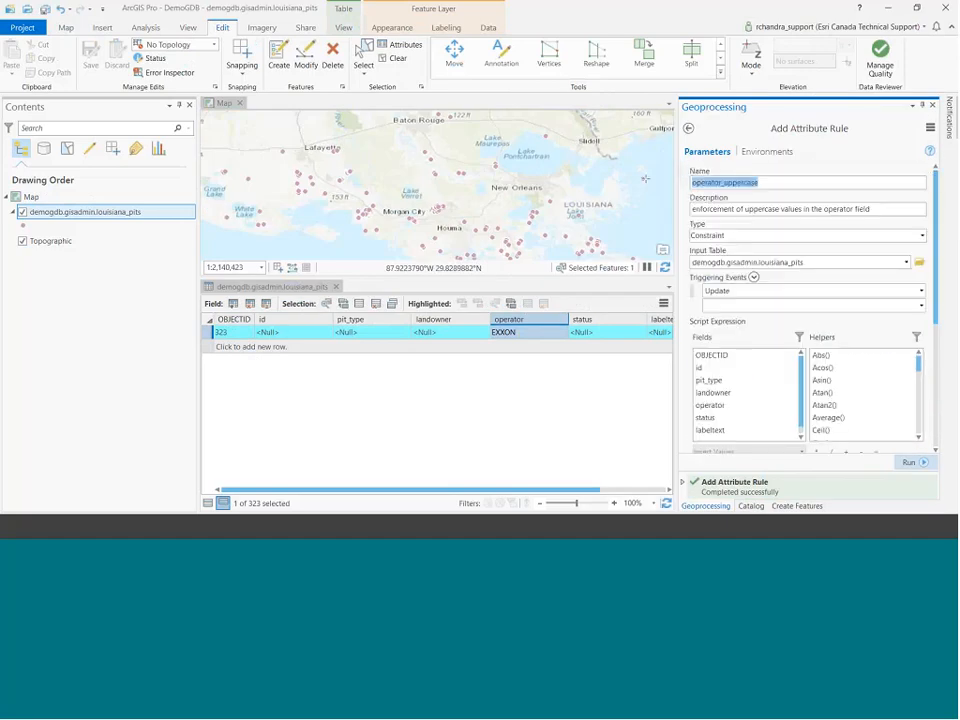
Rename the rule pit_type_uppercase with a new description, as a Calculation on the pit_type field.
text(pit)
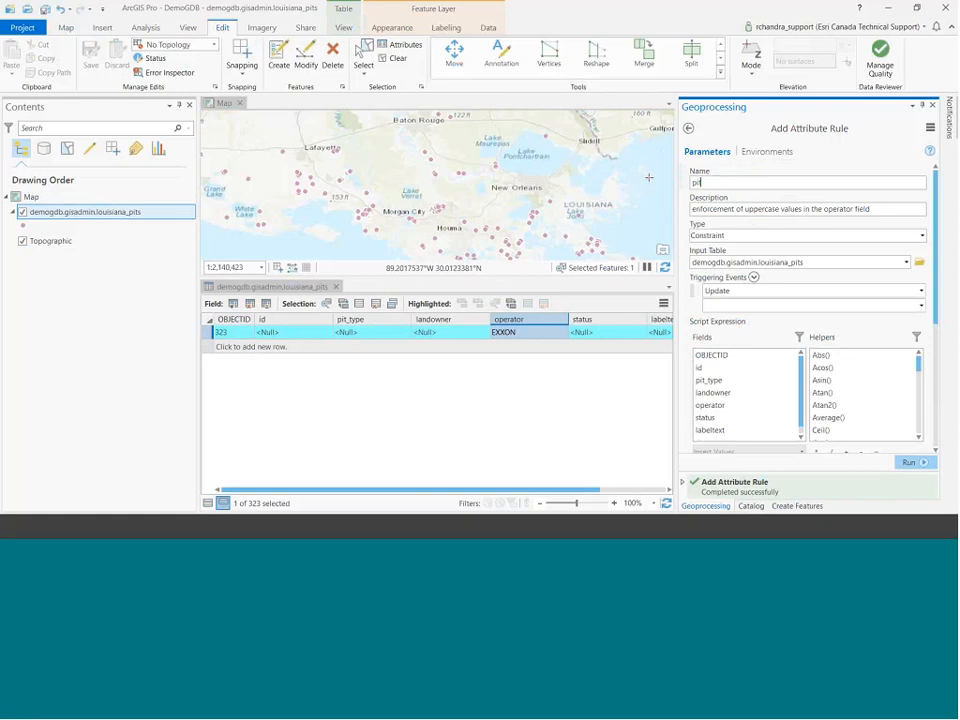
text(_type_uppercase)
drag(870, 209, 634, 201)
text(up)
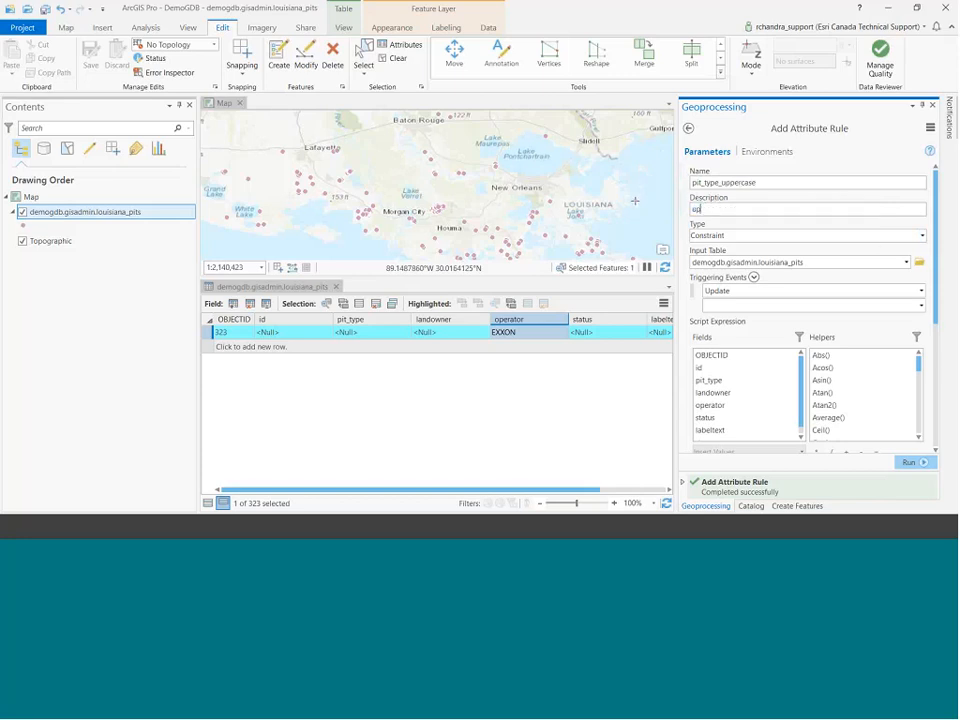
text(percase values fr)
text(r pit_type)
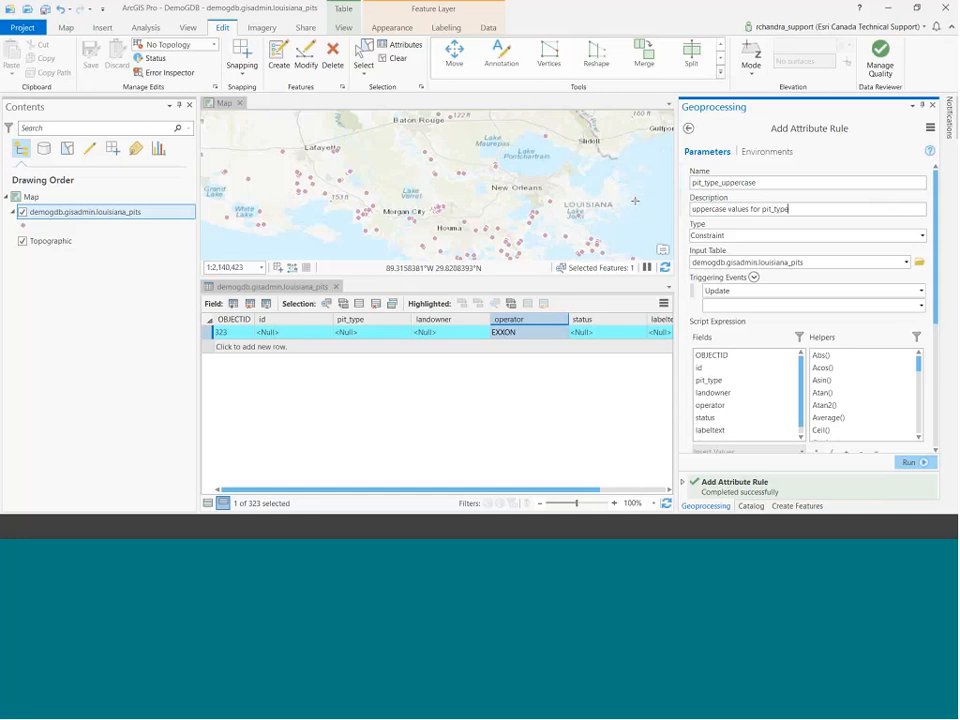
click(921, 235)
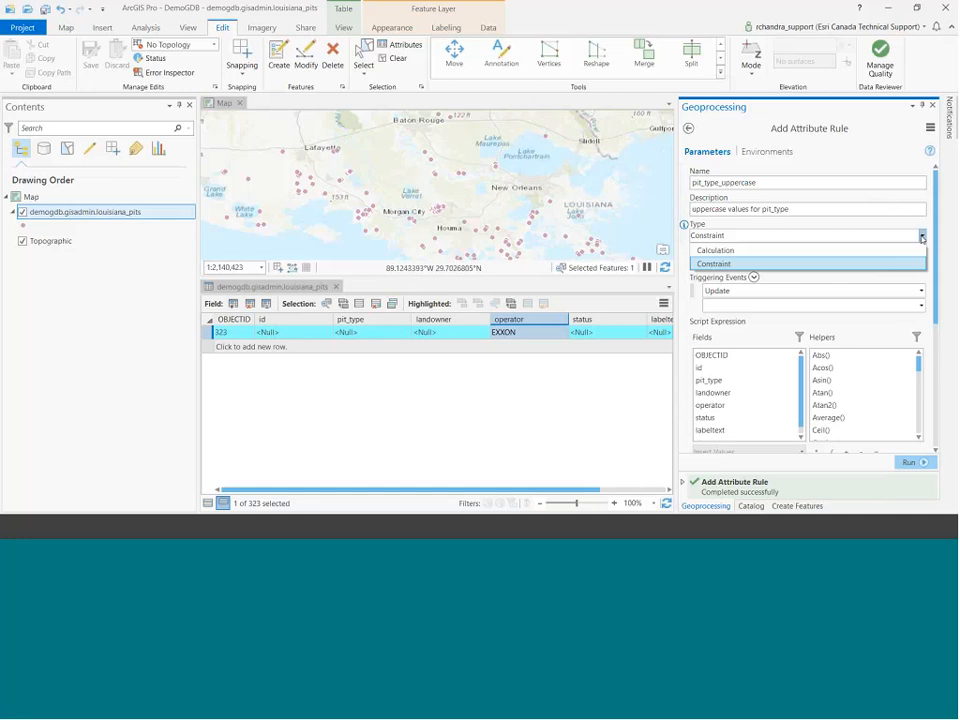
click(915, 251)
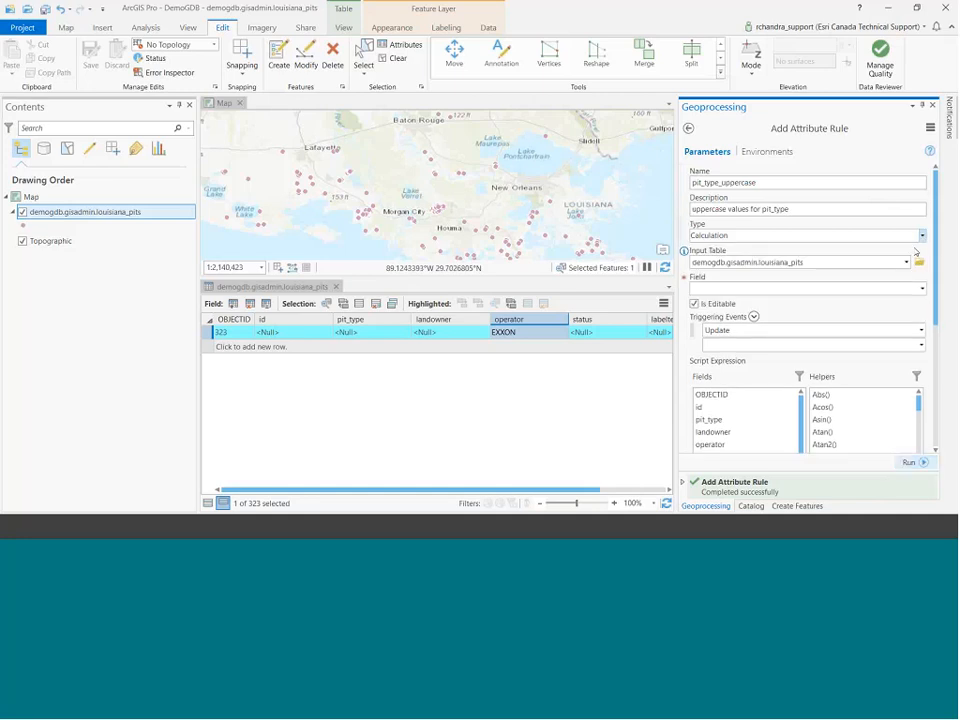
click(921, 288)
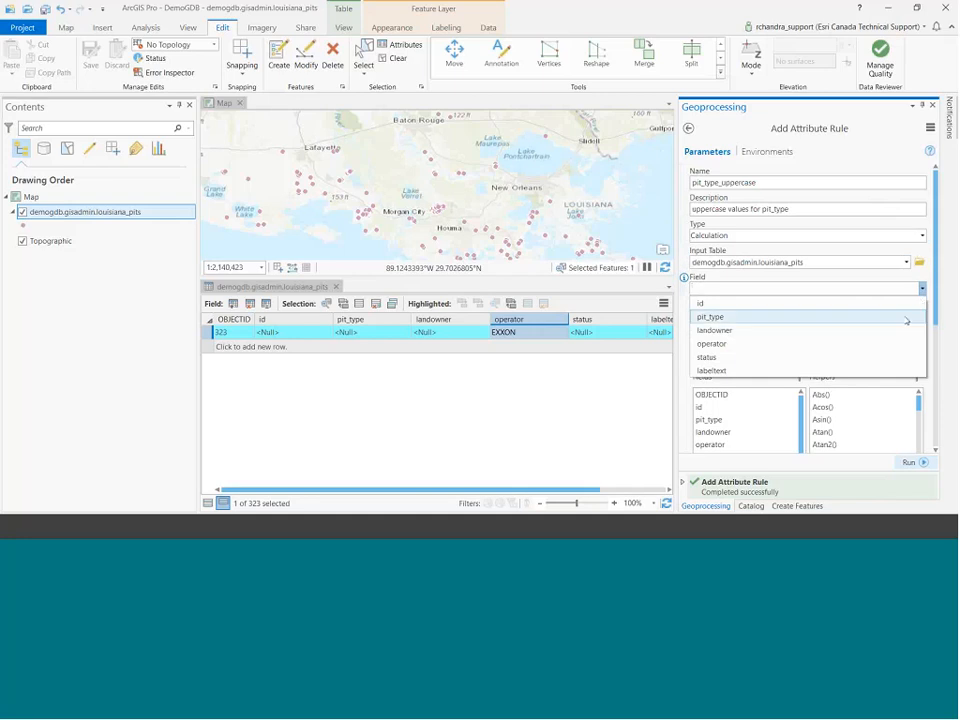
click(880, 316)
Import 02_pit_type_editable.cal as the rule expression and run the tool.
click(211, 502)
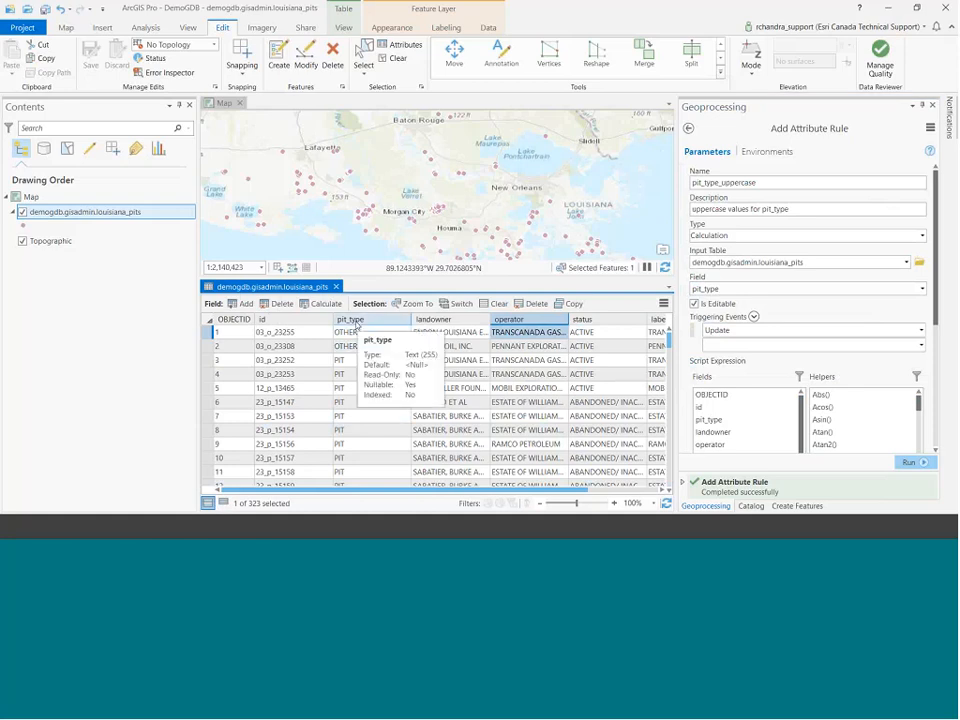
click(224, 504)
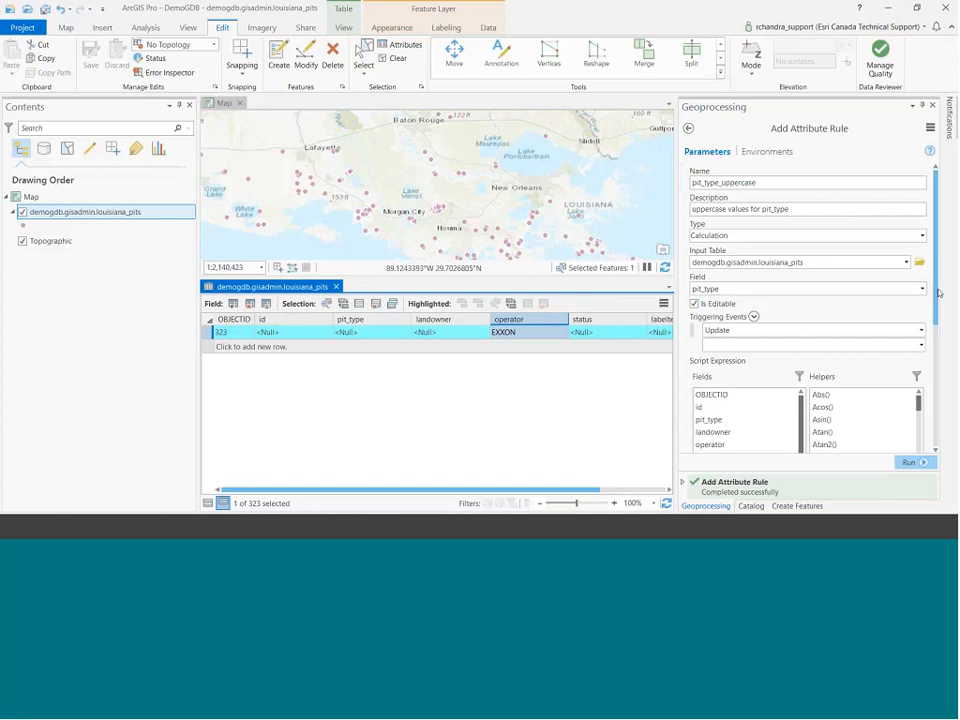
scroll(740, 285, down, 2)
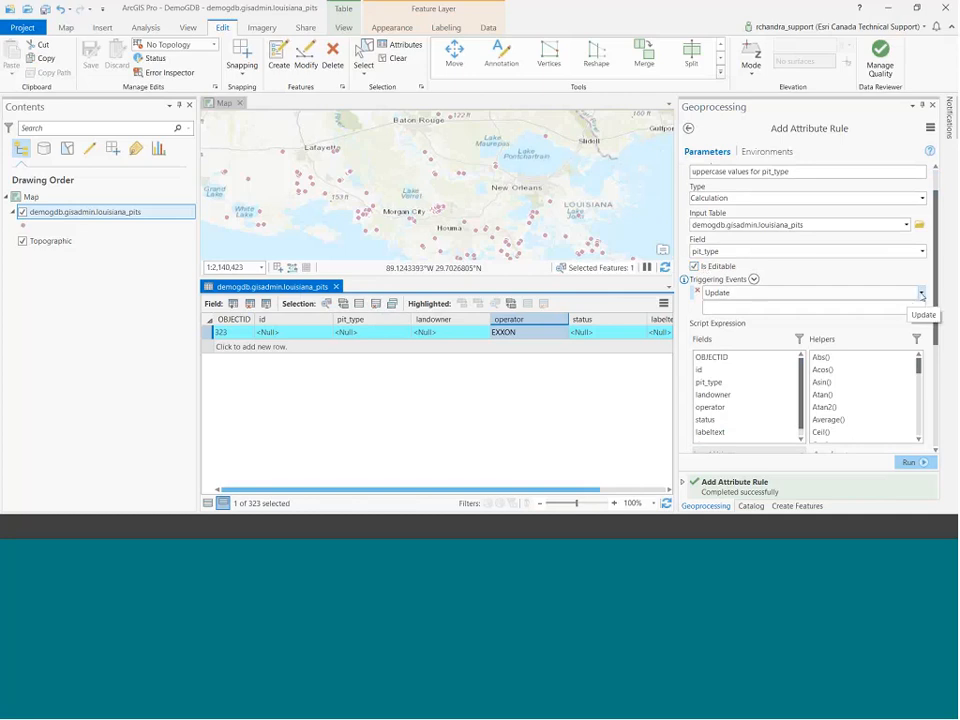
drag(934, 279, 950, 390)
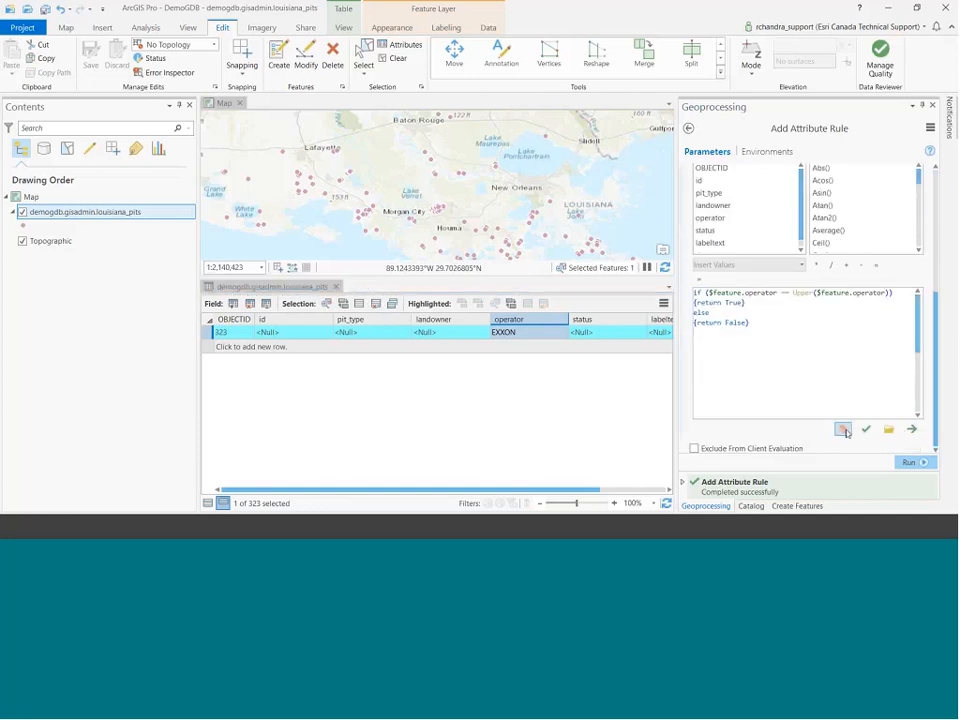
click(888, 430)
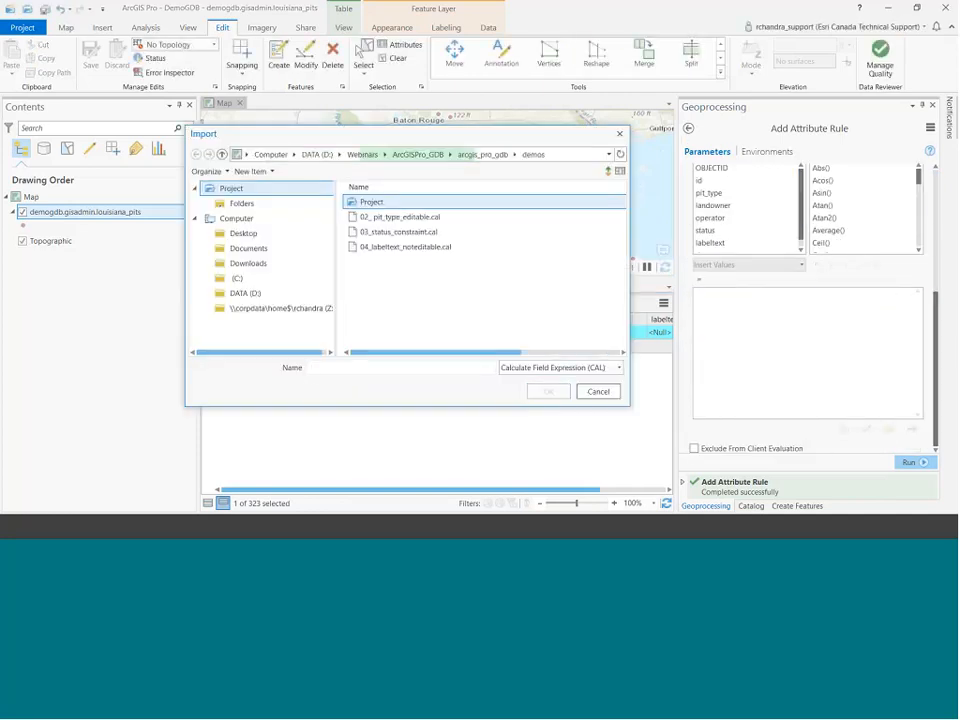
click(400, 216)
click(548, 391)
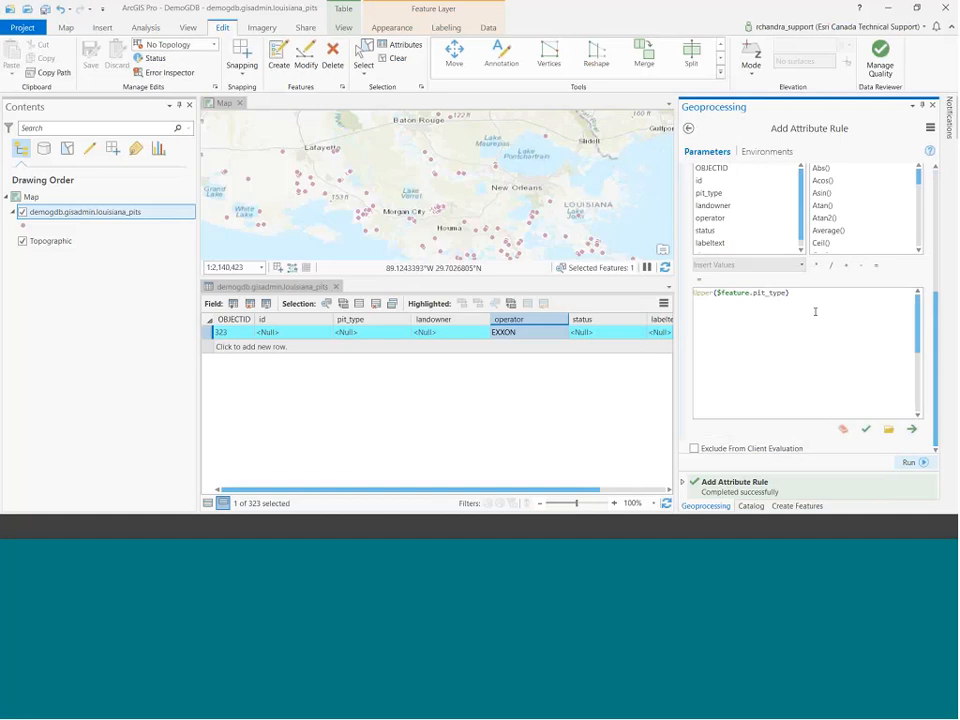
click(910, 464)
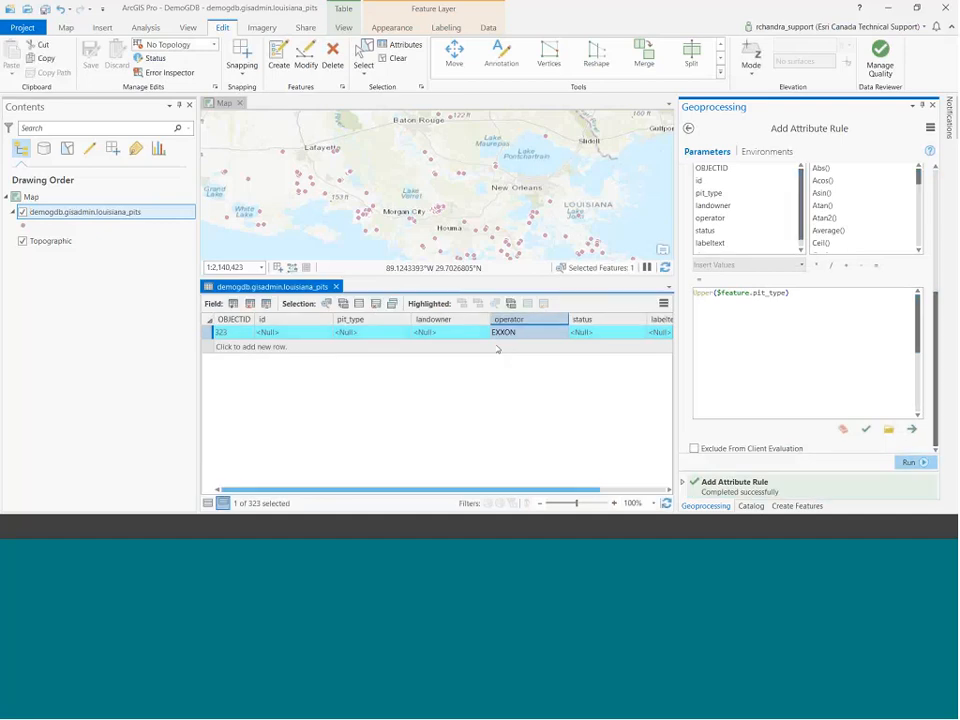
Enter 'other' as the new pit's pit_type, which the rule stores as OTHER.
click(361, 334)
click(372, 331)
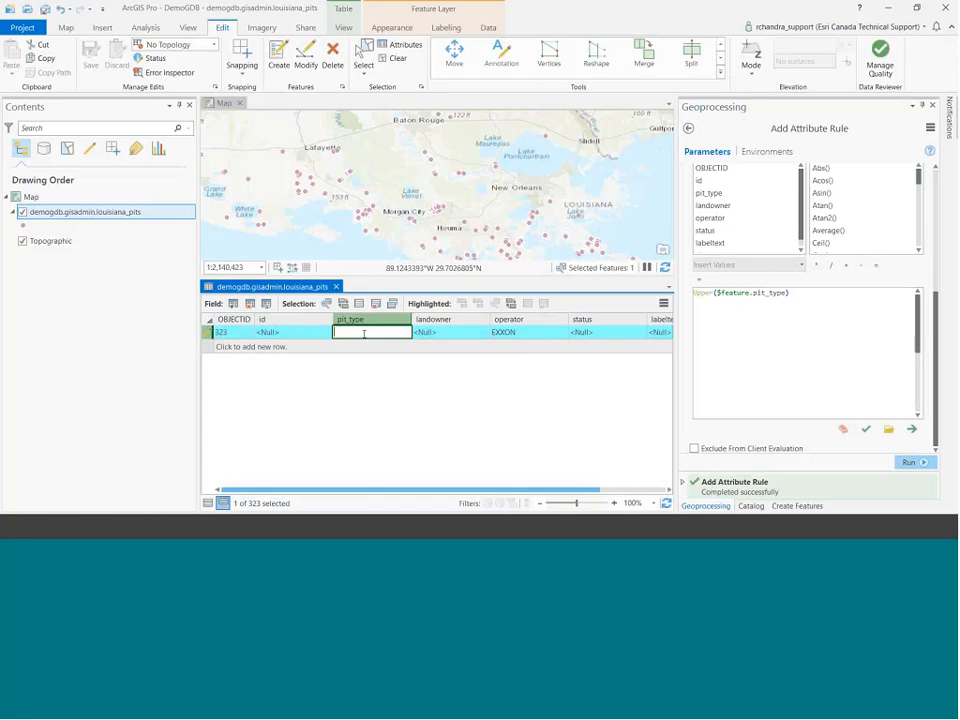
text(other)
key(Return)
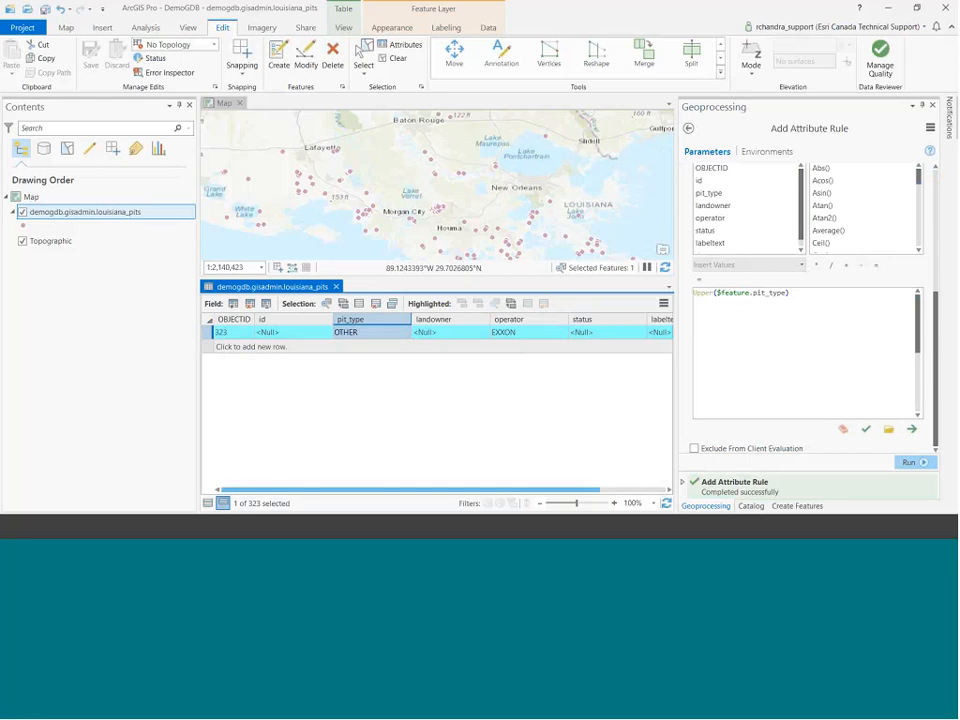
Return to the Add Attribute Rule settings and select the existing rule name.
click(936, 370)
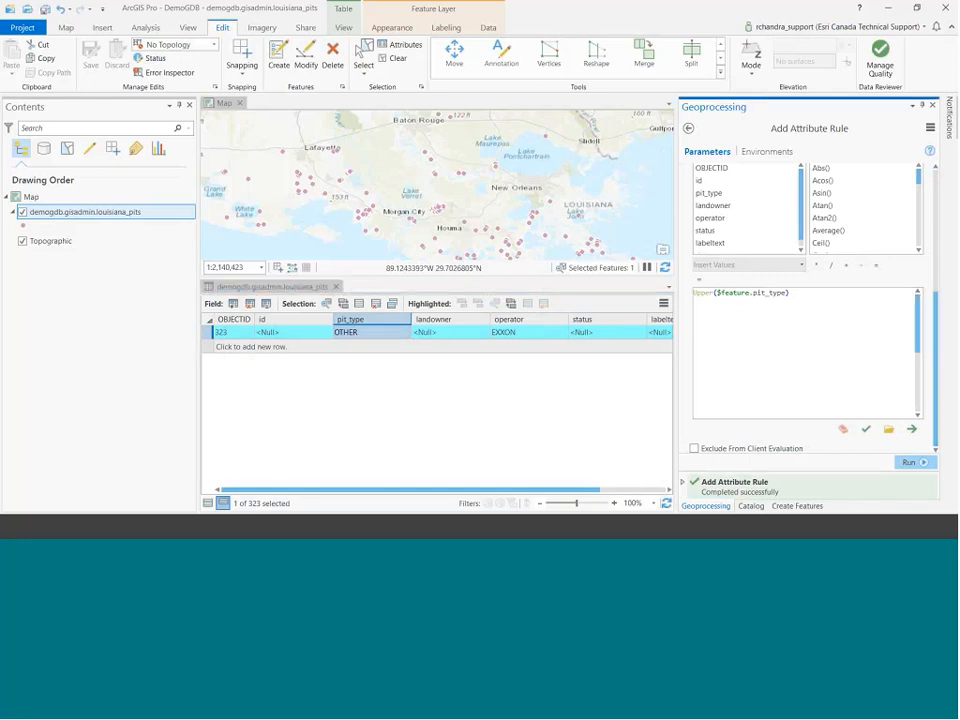
scroll(936, 312, up, 2)
scroll(936, 312, up, 4)
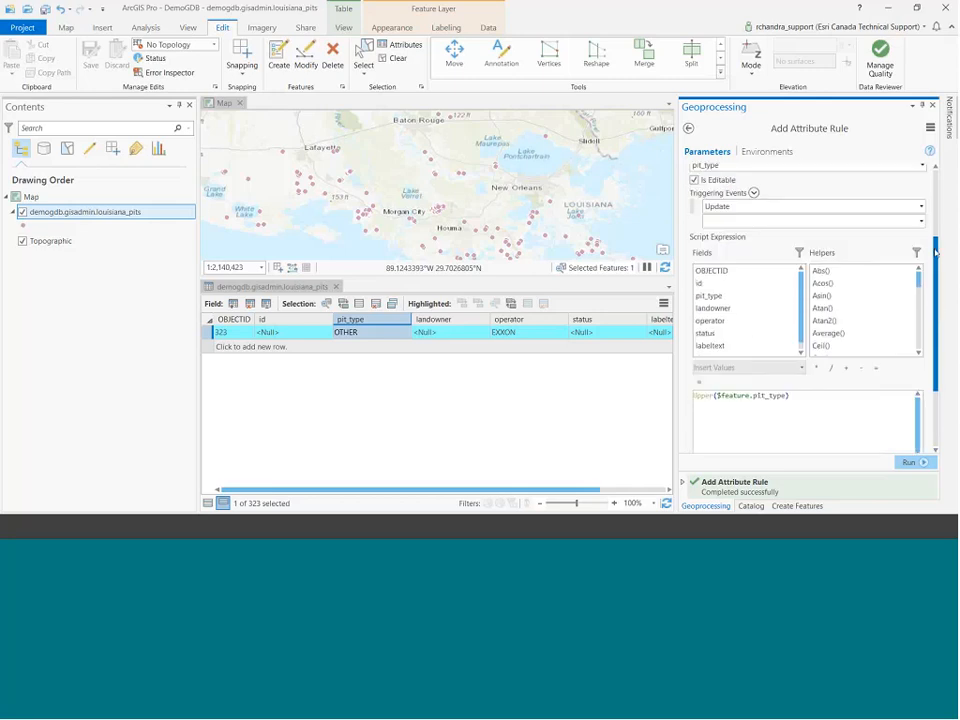
drag(797, 183, 684, 183)
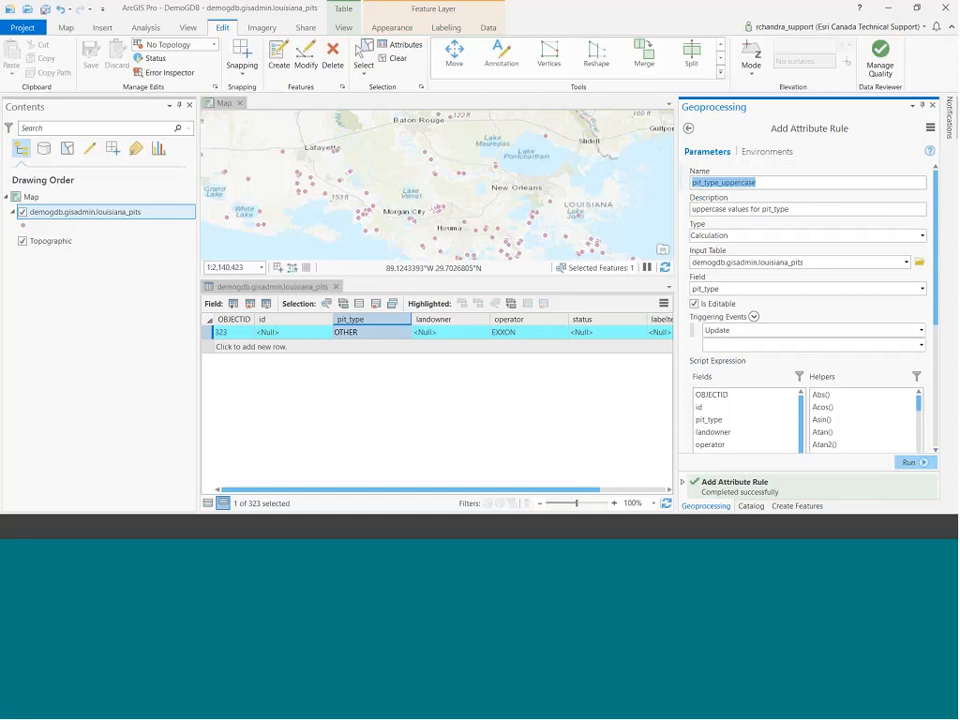
Name the rule active_pit_deletion_prevention, described as 'prevent deletion of active pits'.
click(208, 503)
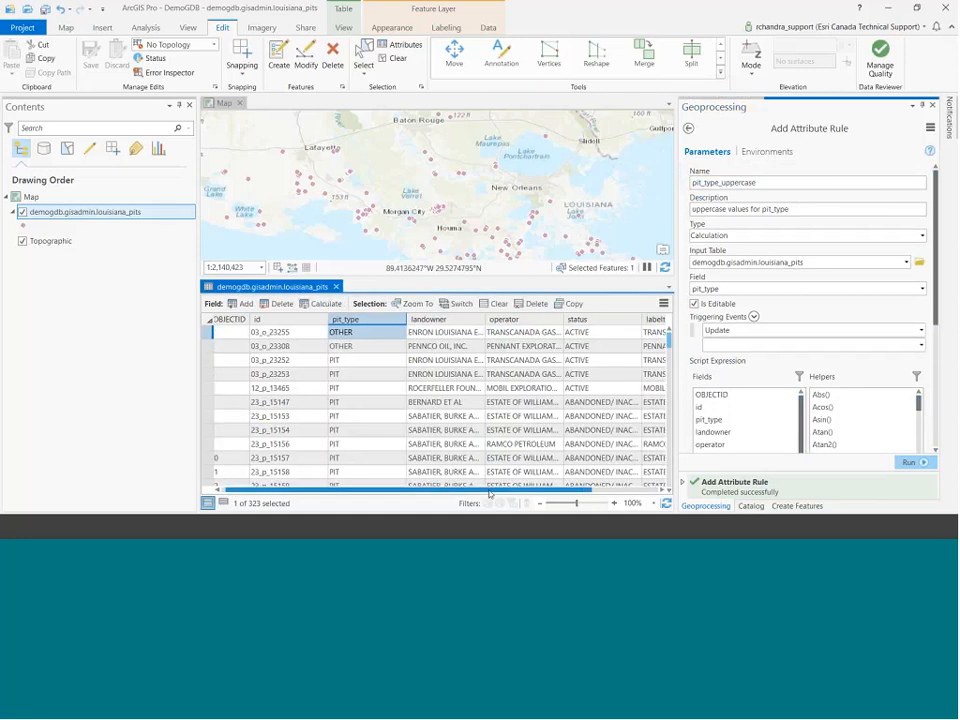
scroll(500, 420, right, 2)
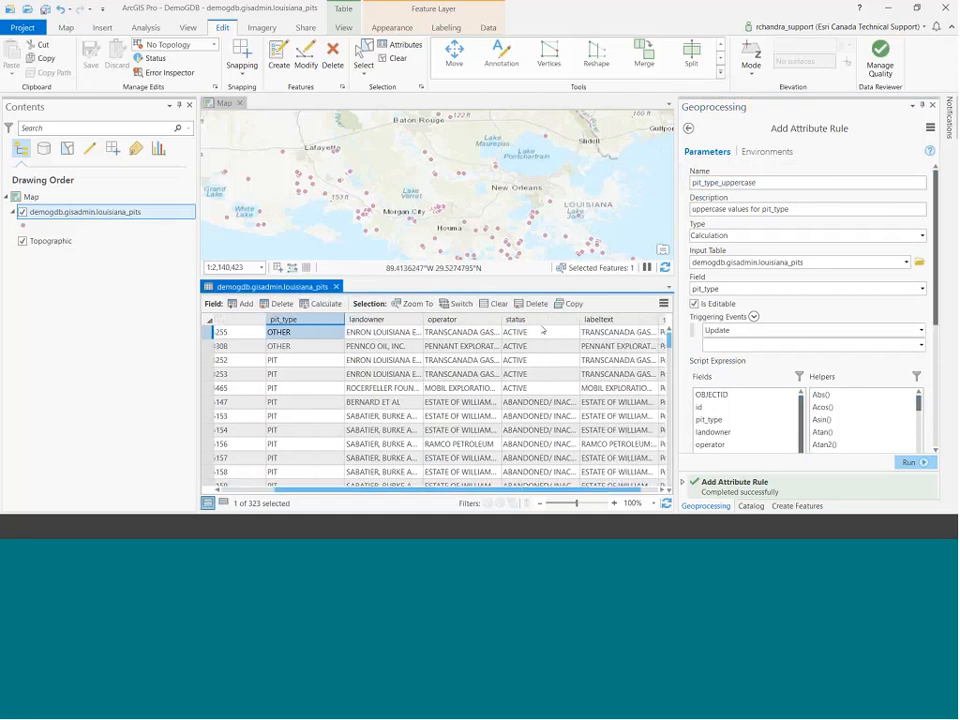
drag(906, 182, 683, 177)
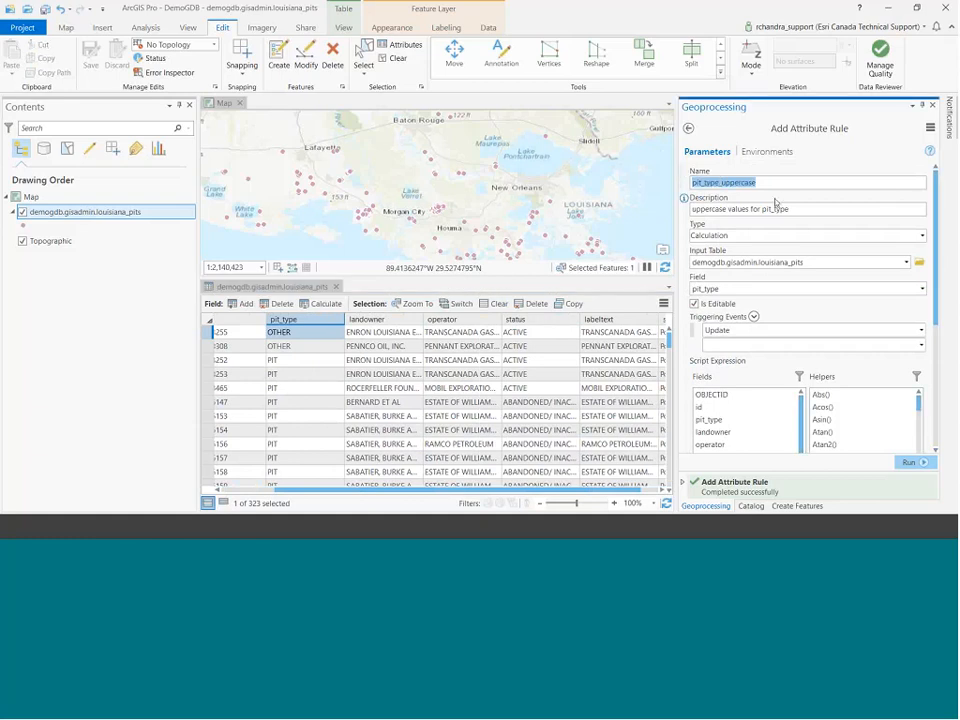
text(active)
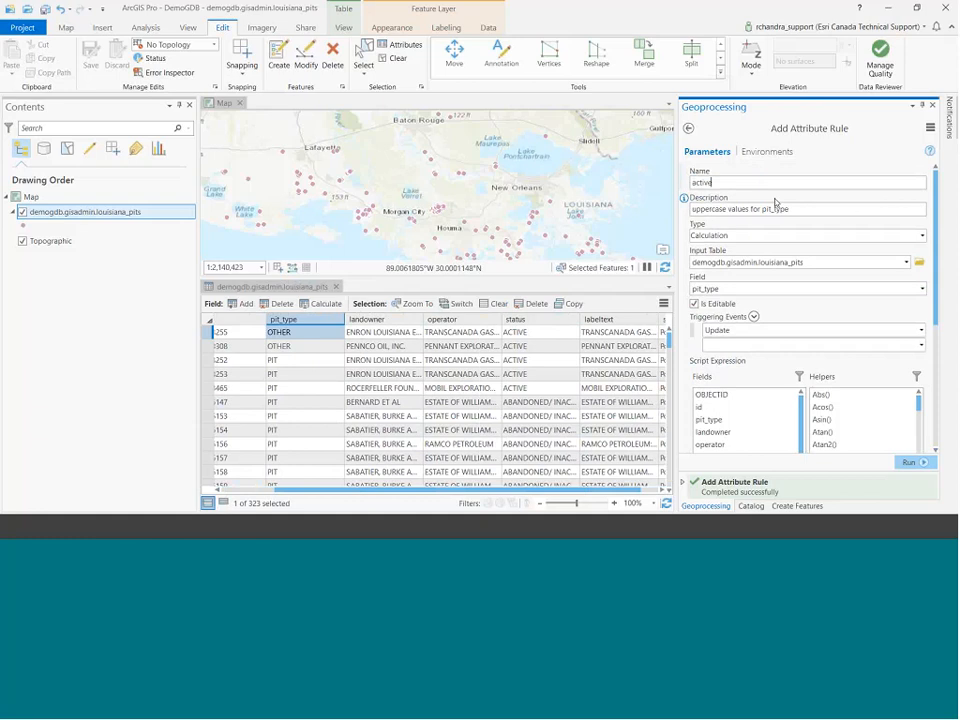
text(_pit_deletion_prevention)
key(ctrl+a)
text(prevent de)
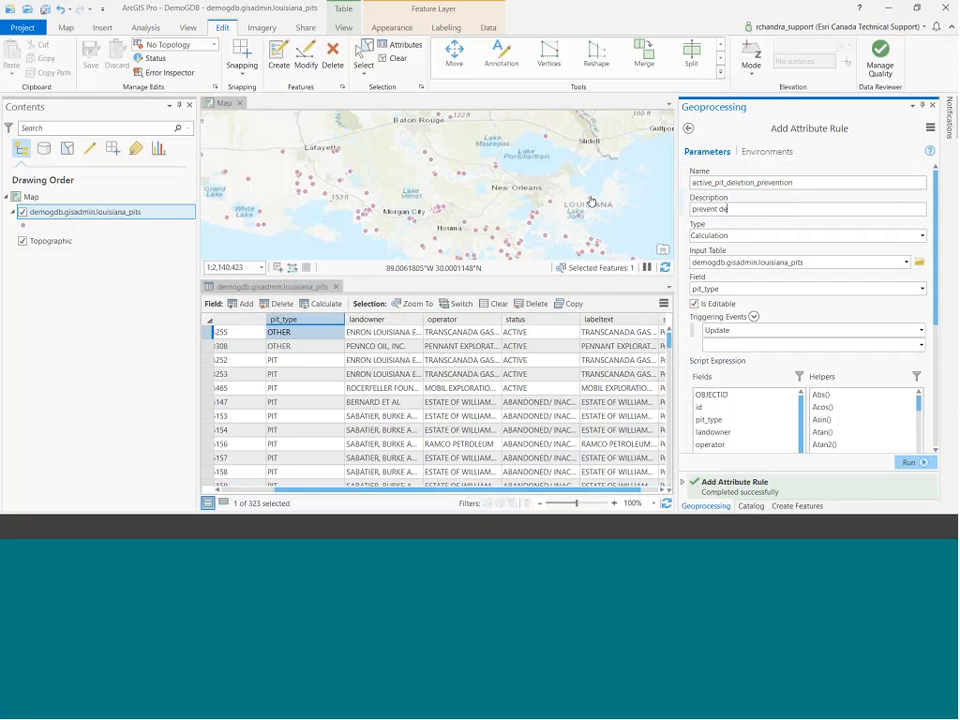
text(letion of active pits)
Make it a Constraint rule triggered on Delete.
click(922, 235)
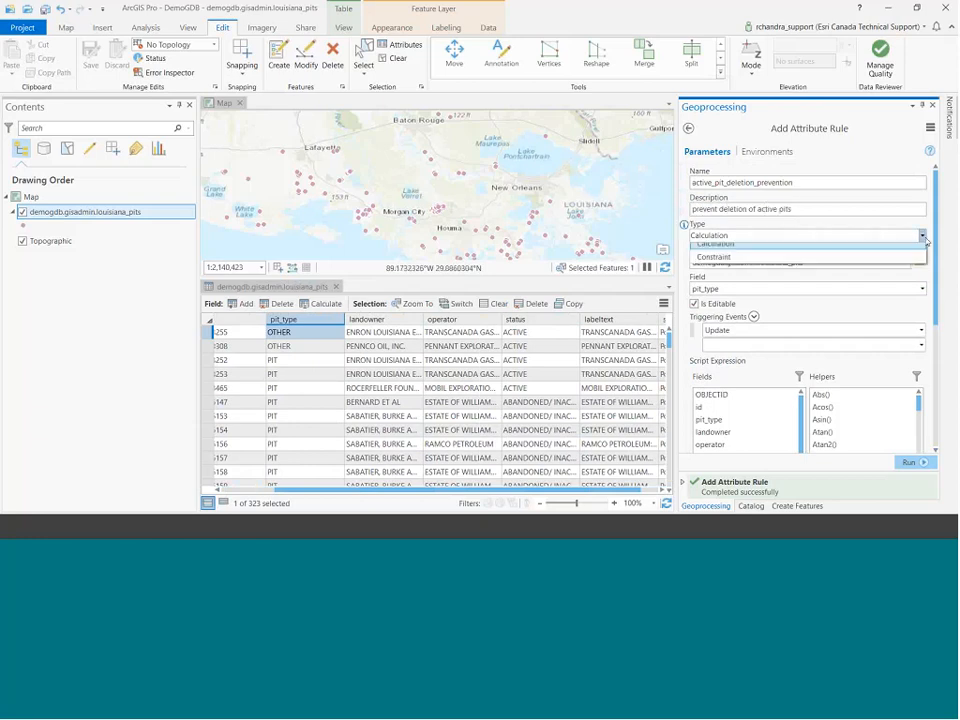
click(920, 255)
click(922, 291)
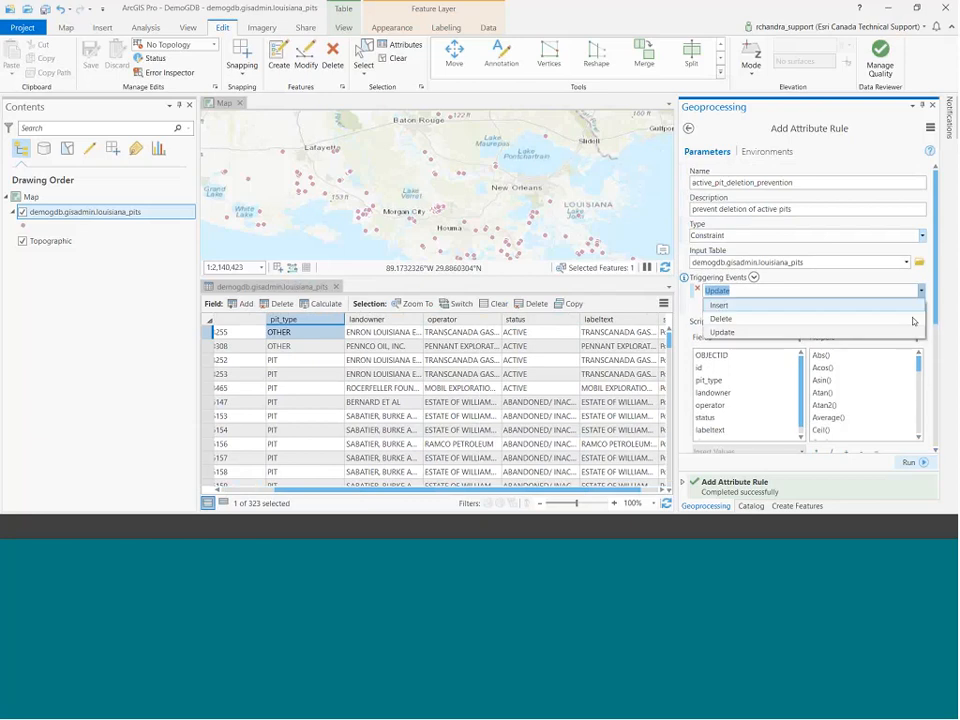
click(913, 330)
scroll(938, 292, down, 5)
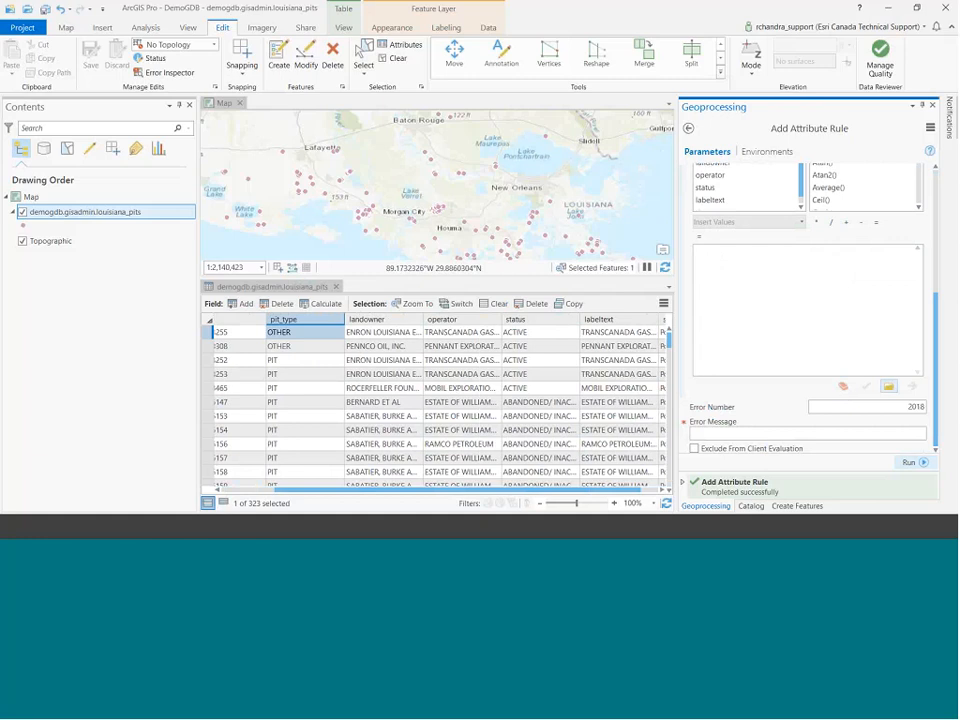
Import the status constraint script, set message 'cannot delete active pits', and run the tool.
click(889, 386)
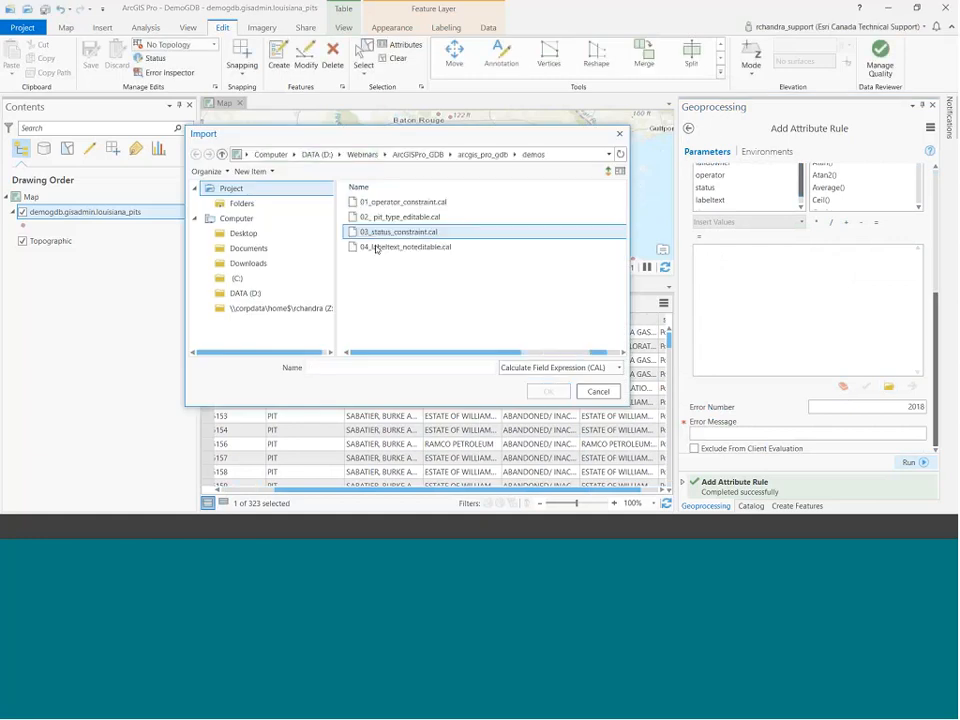
double_click(376, 246)
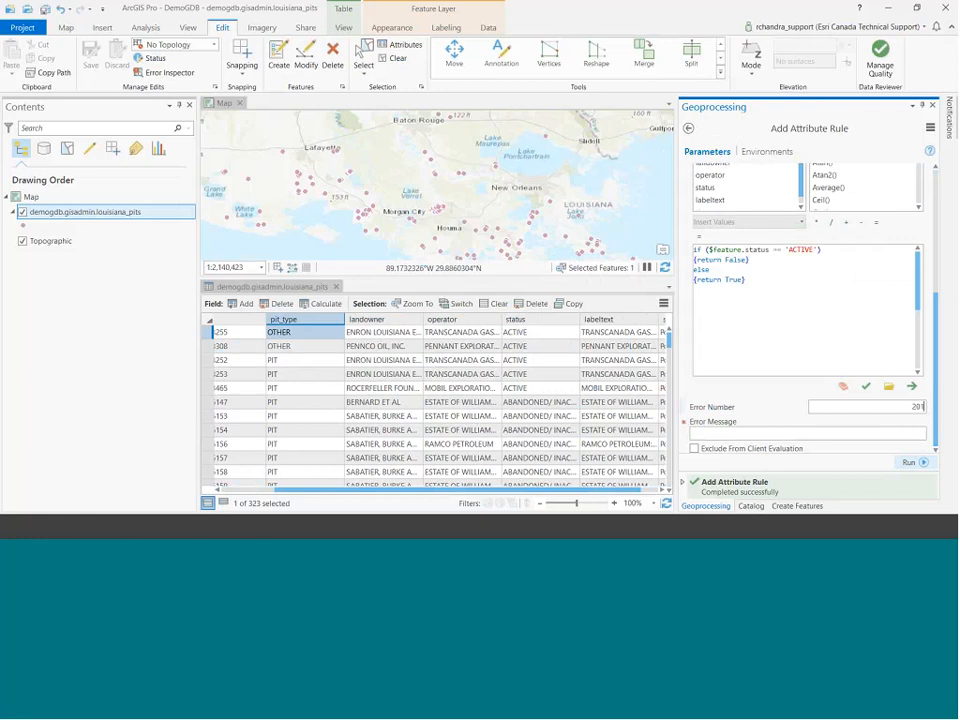
click(918, 432)
text(cannot delete active)
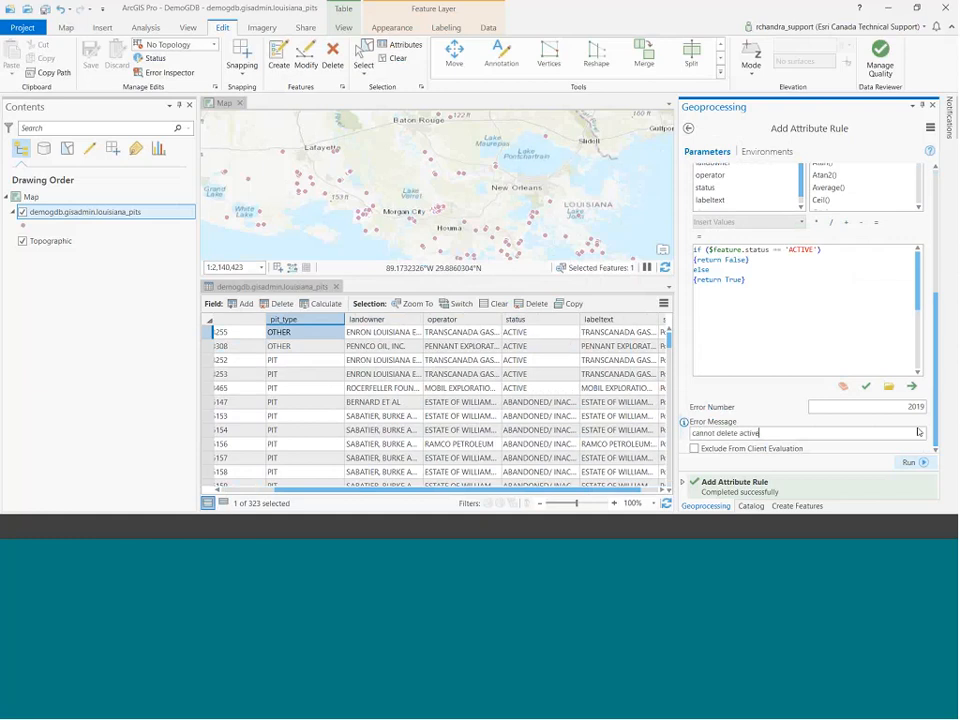
text( pits)
click(915, 462)
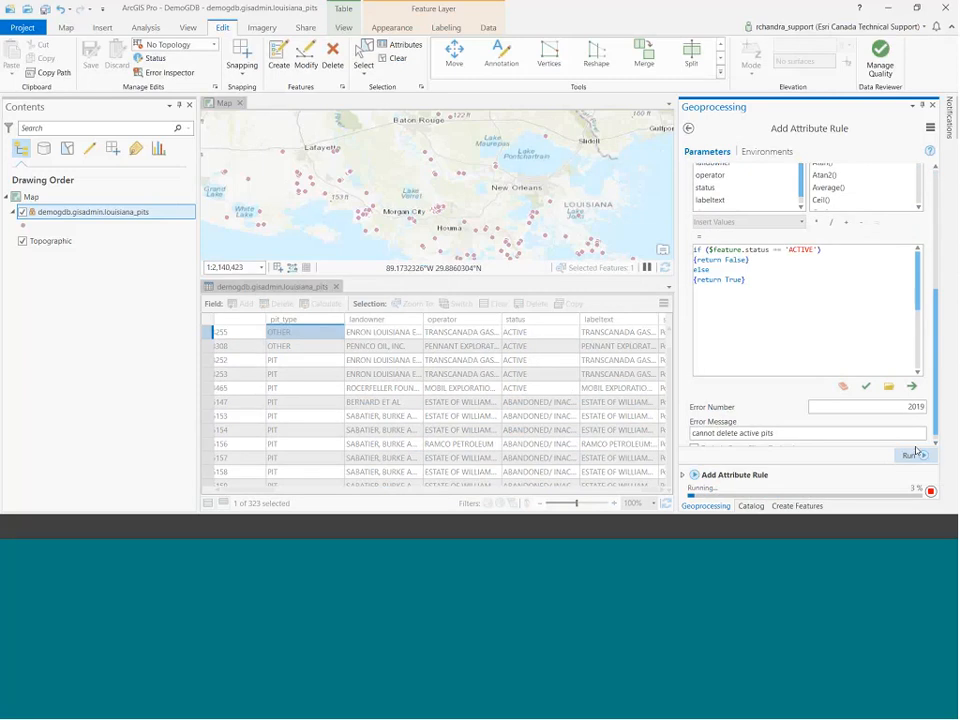
Select active pit 03_o_23308 and try to delete it, triggering error 2019.
click(922, 106)
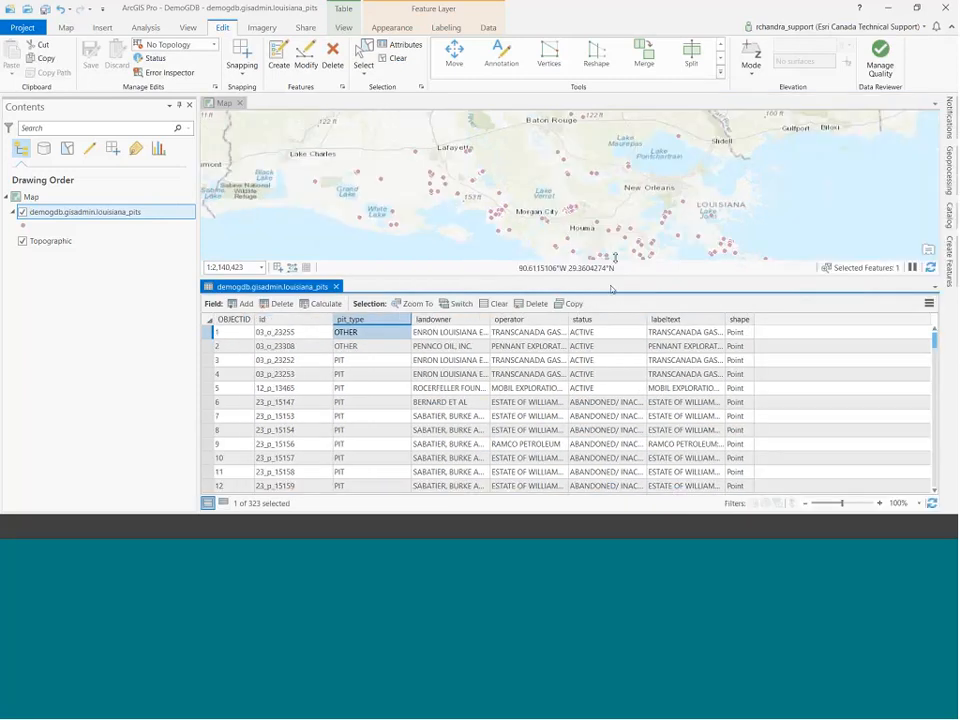
drag(611, 289, 611, 265)
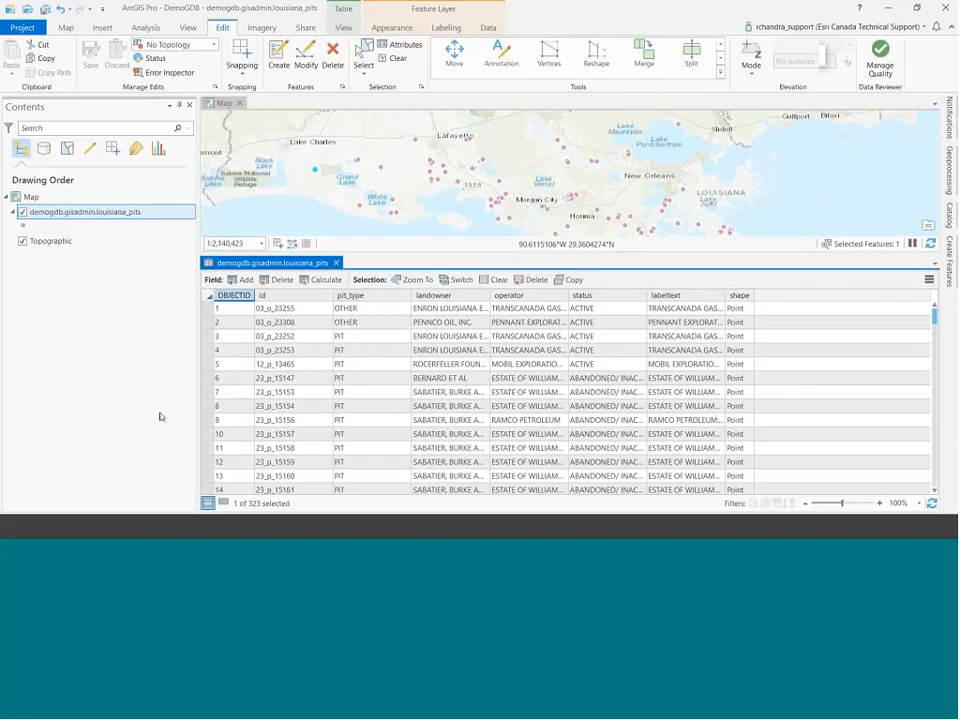
click(332, 55)
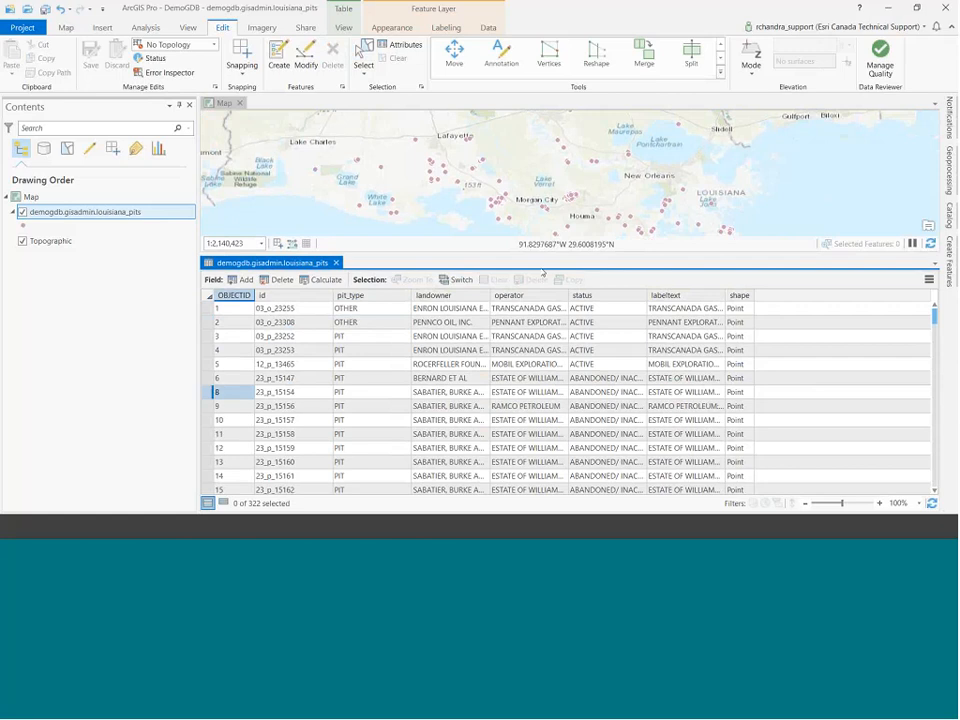
click(207, 325)
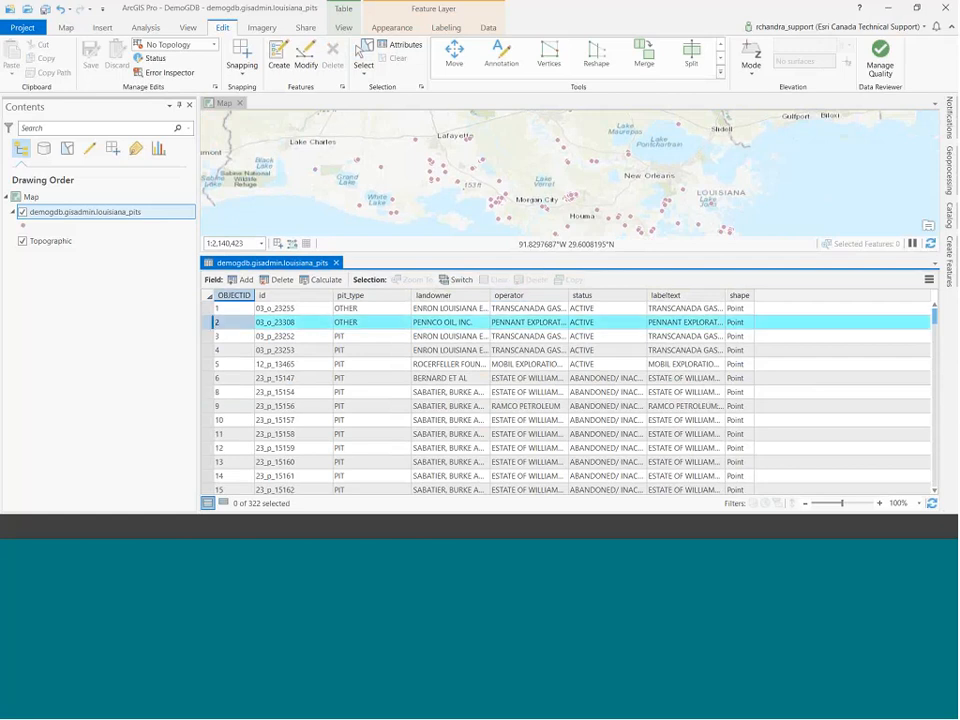
click(332, 55)
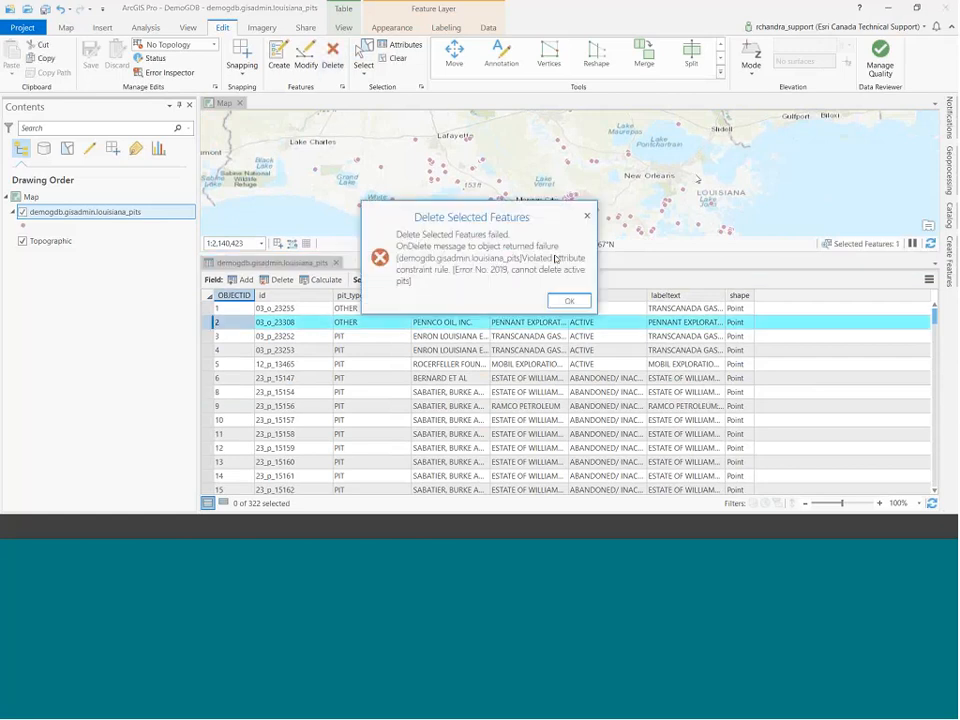
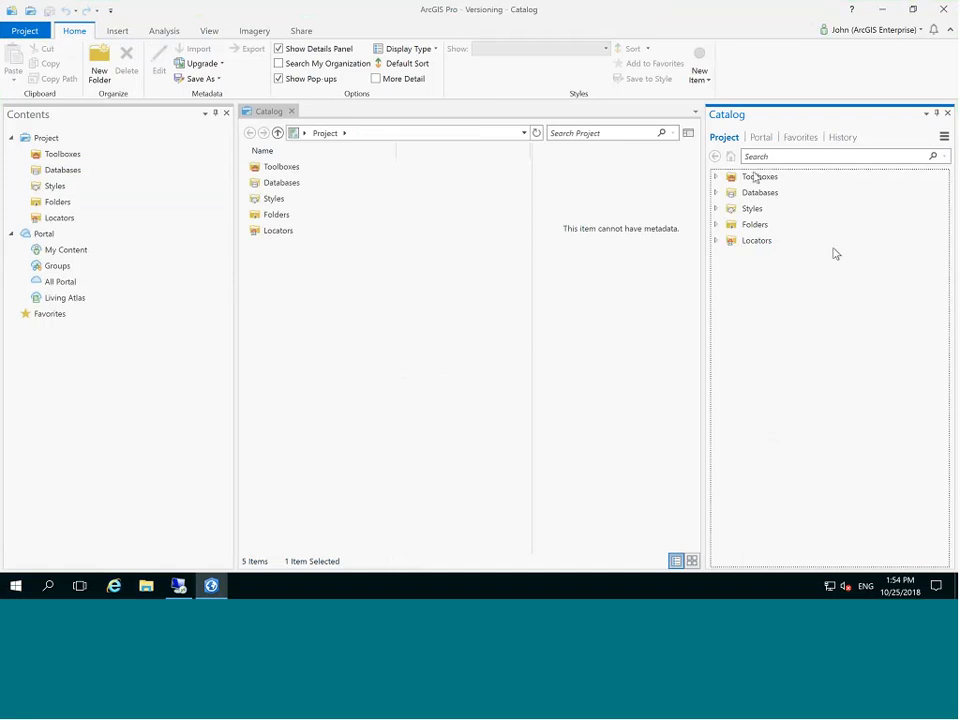
click(715, 192)
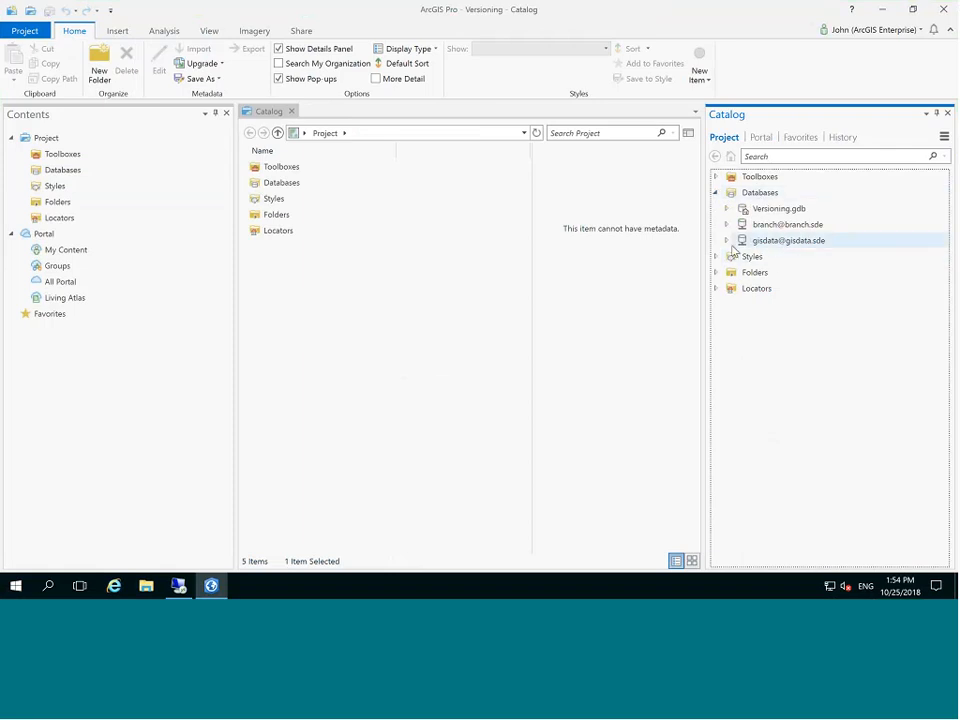
click(726, 241)
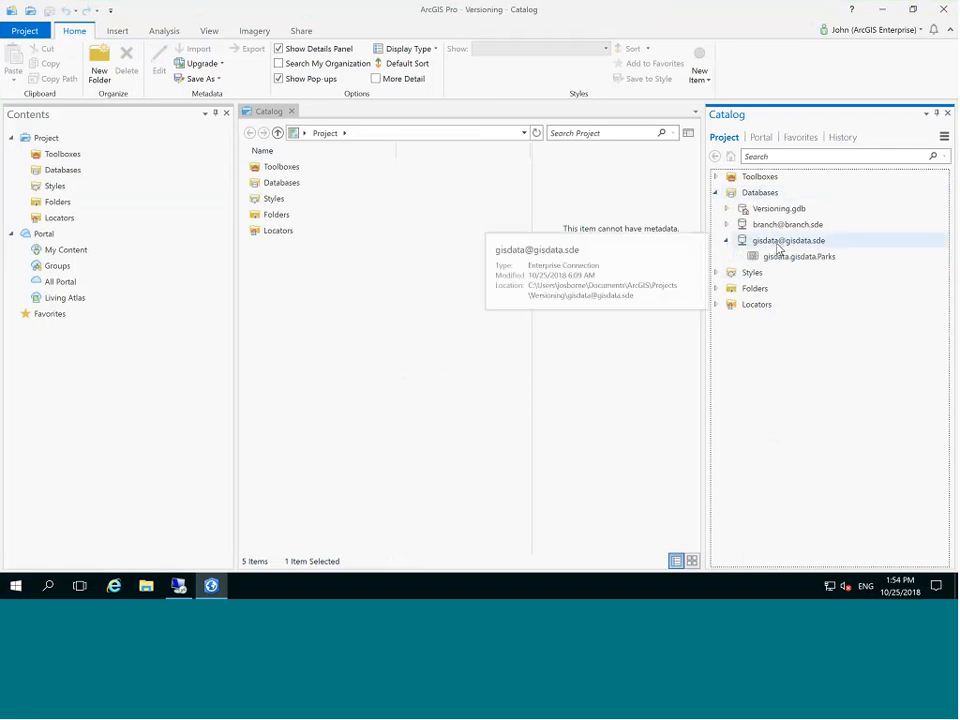
mouse_move(784, 262)
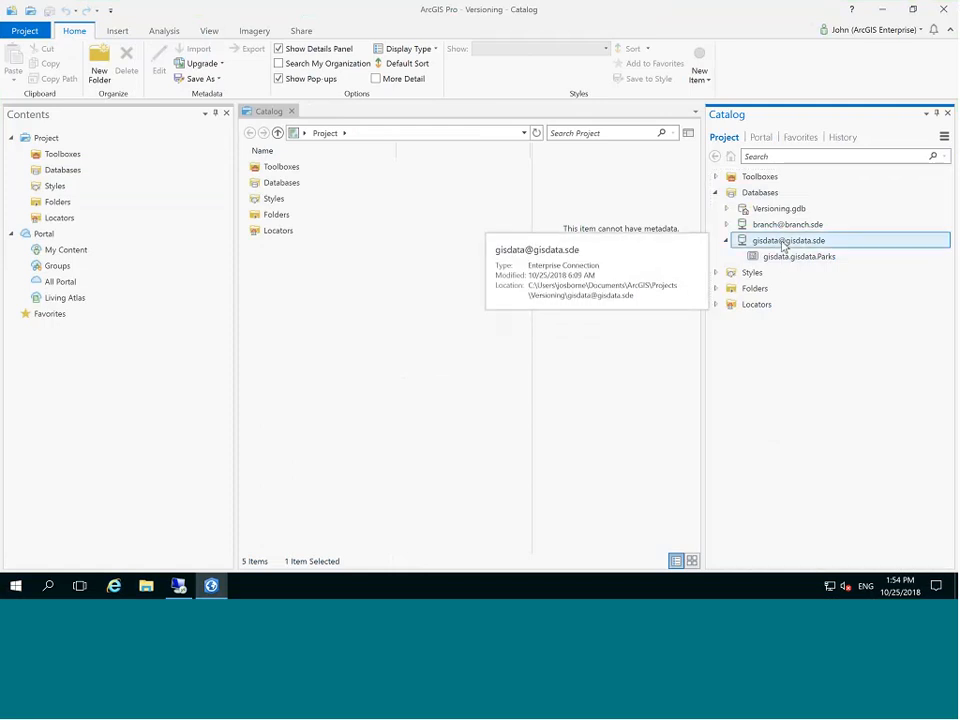
right_click(785, 243)
click(829, 544)
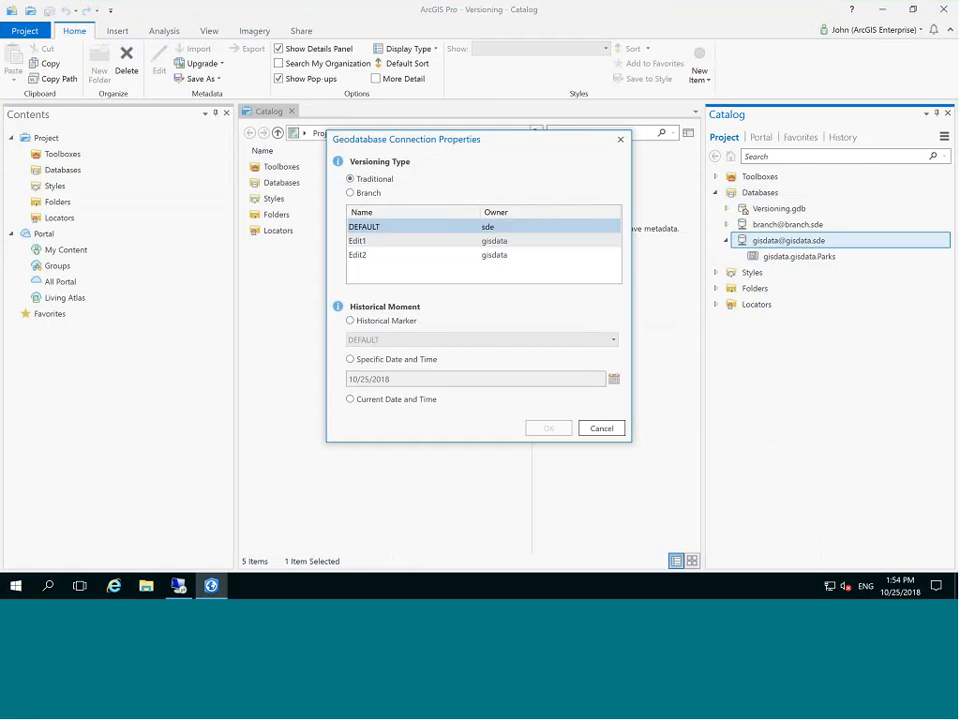
click(608, 429)
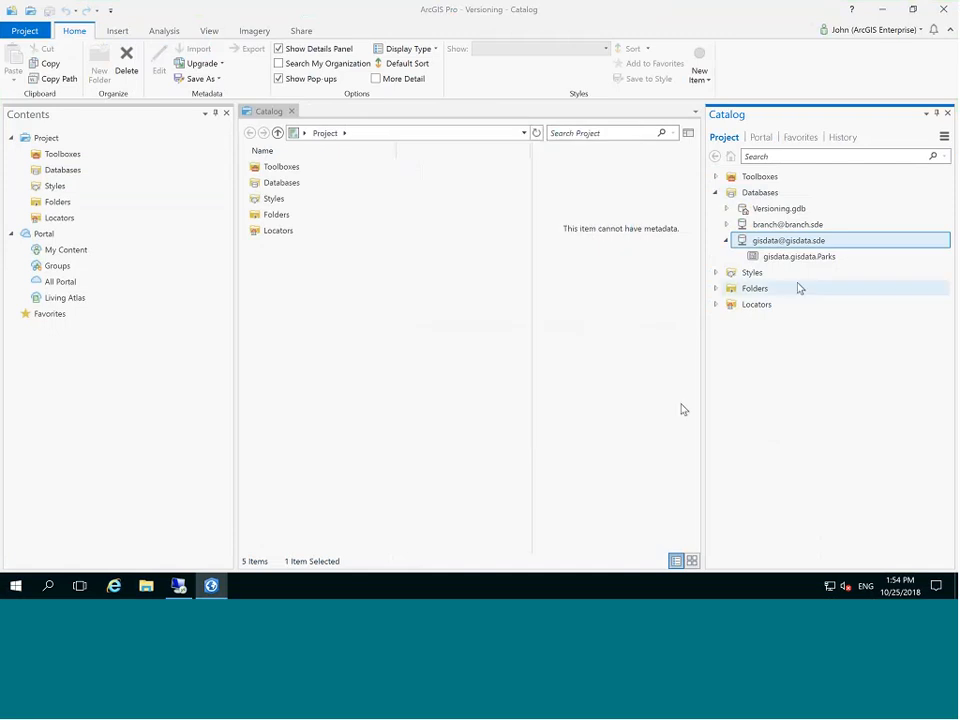
mouse_move(797, 262)
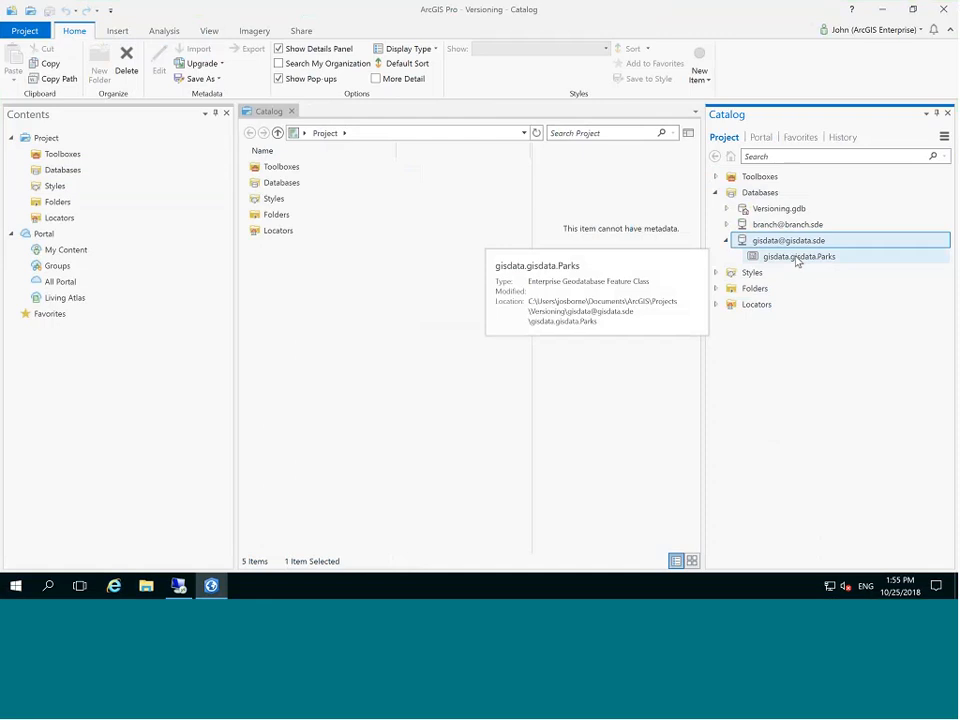
Register the gisdata.gisdata.Parks feature class as versioned and confirm.
click(799, 258)
right_click(799, 258)
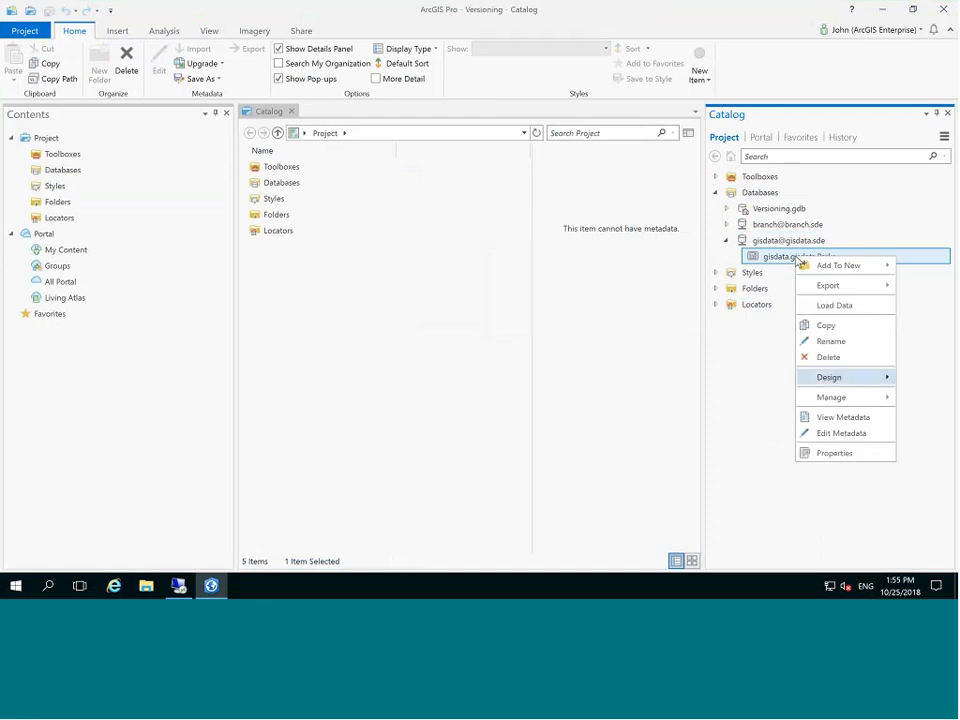
mouse_move(835, 397)
click(715, 458)
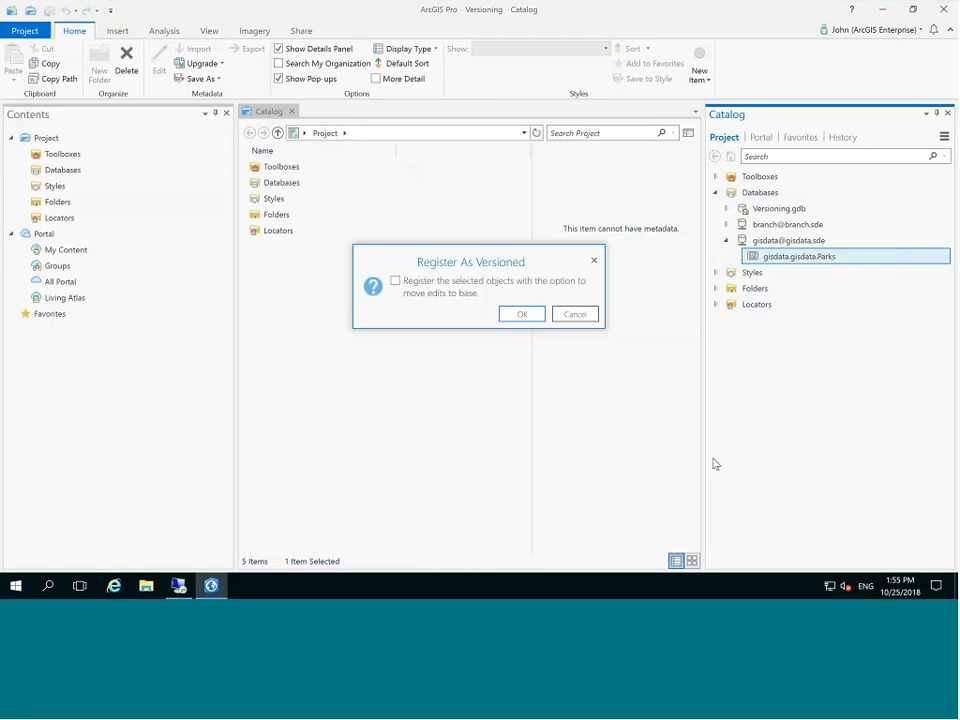
click(522, 314)
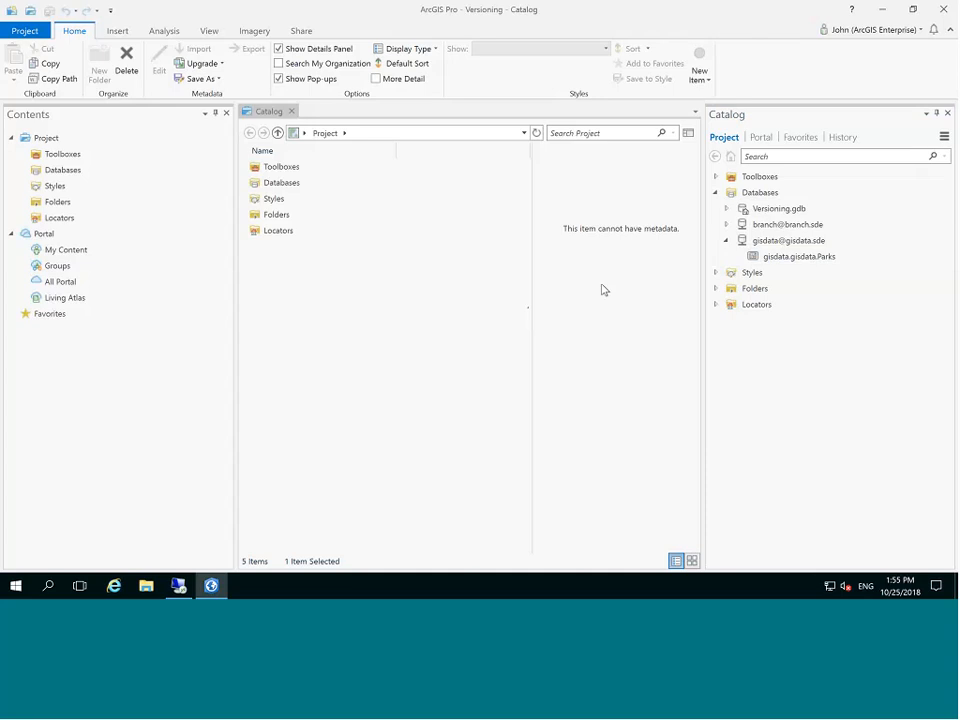
Open the gisdata versions list and save a new version Edit3 under DEFAULT.
right_click(776, 242)
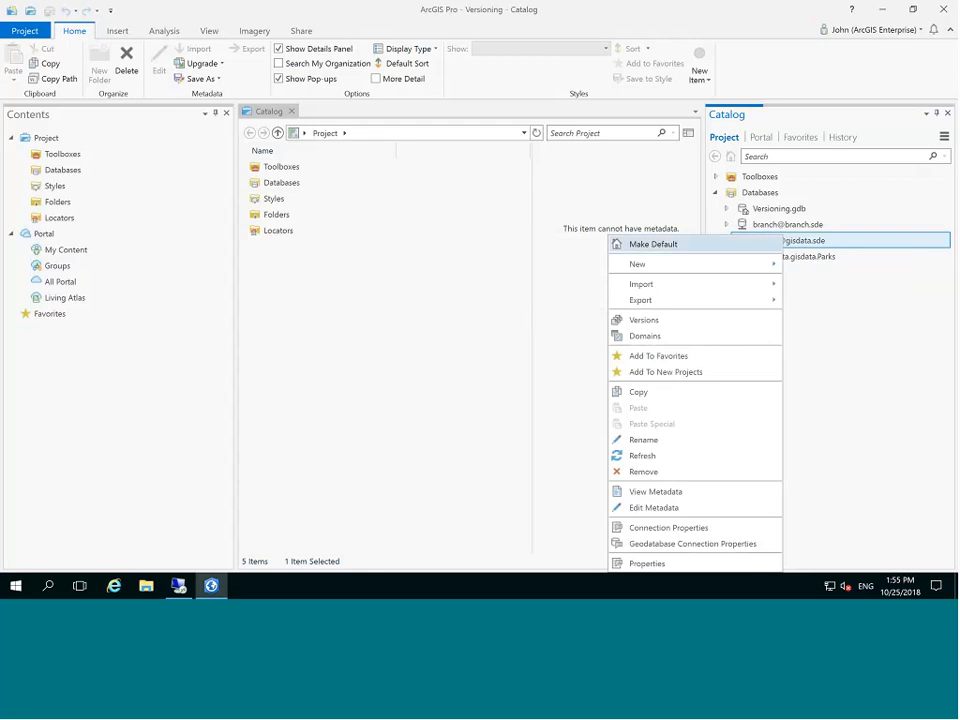
click(661, 322)
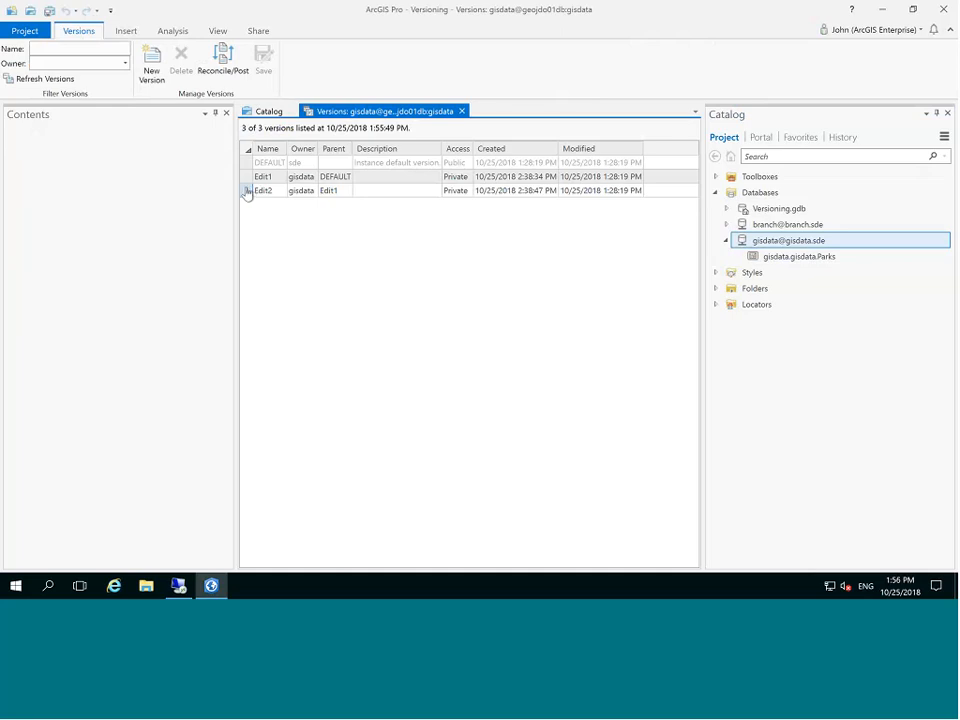
click(247, 162)
right_click(248, 163)
click(253, 170)
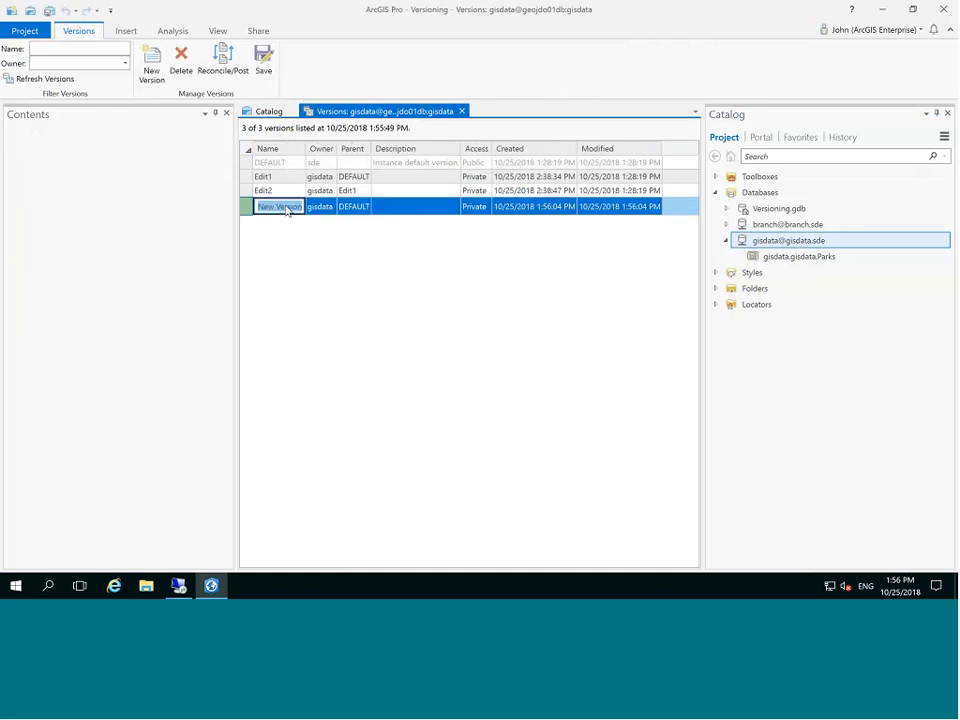
text(Edit3)
key(Return)
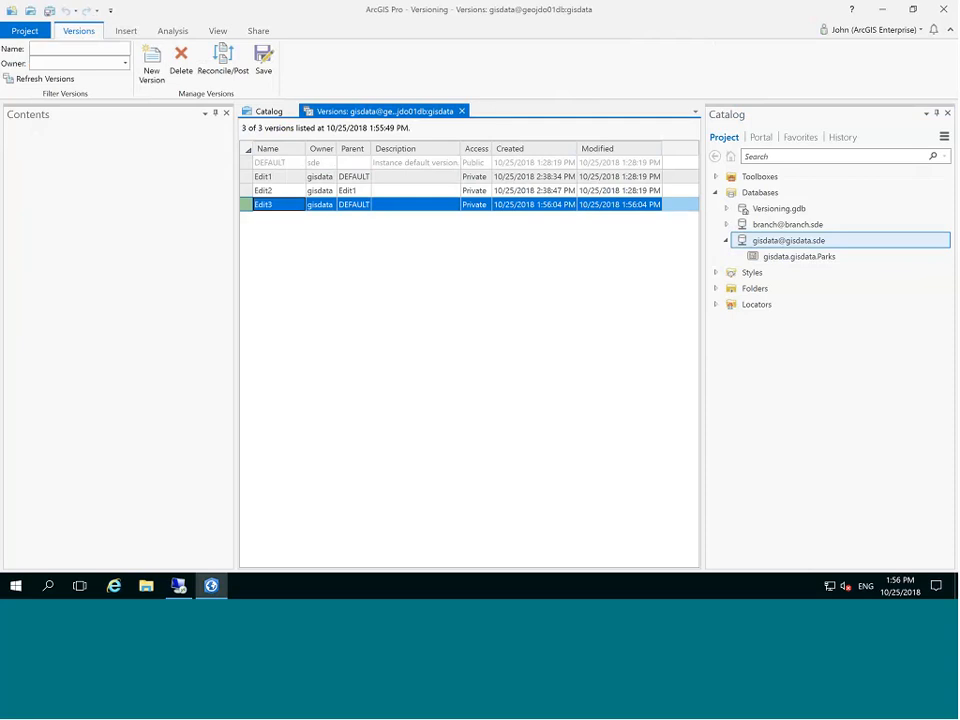
right_click(247, 204)
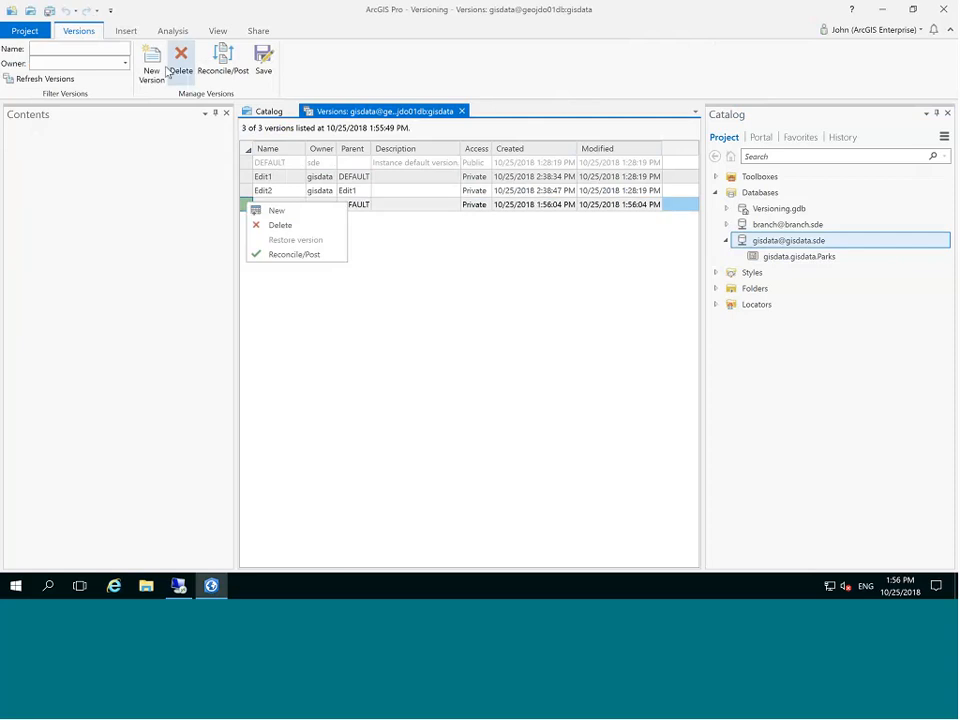
click(263, 62)
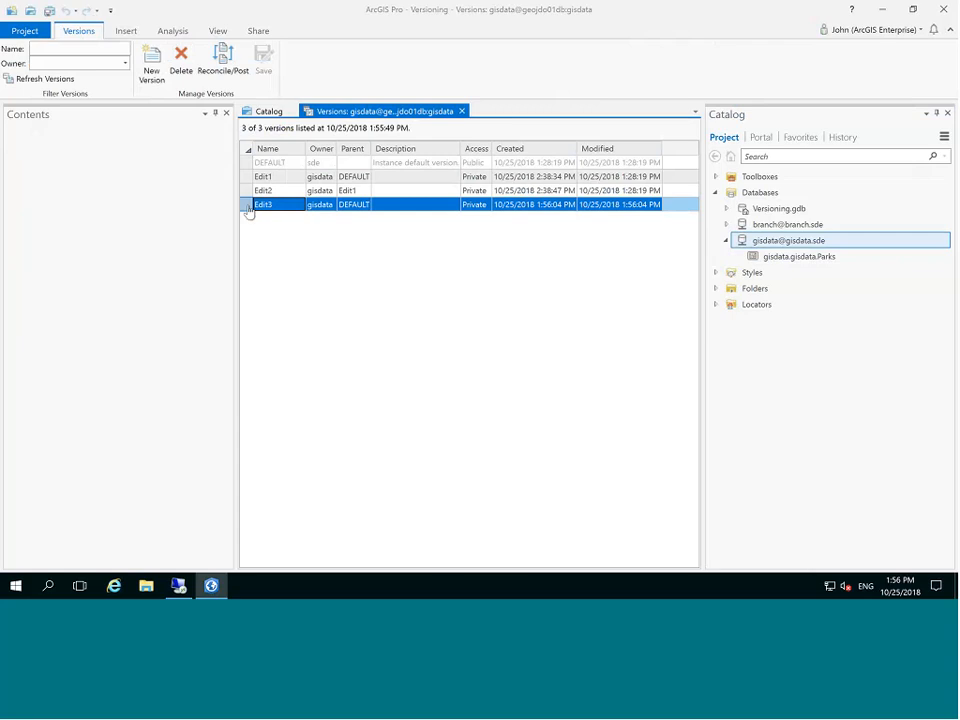
Save a new child version Edit4 under Edit3 and close the versions list.
right_click(250, 208)
click(274, 215)
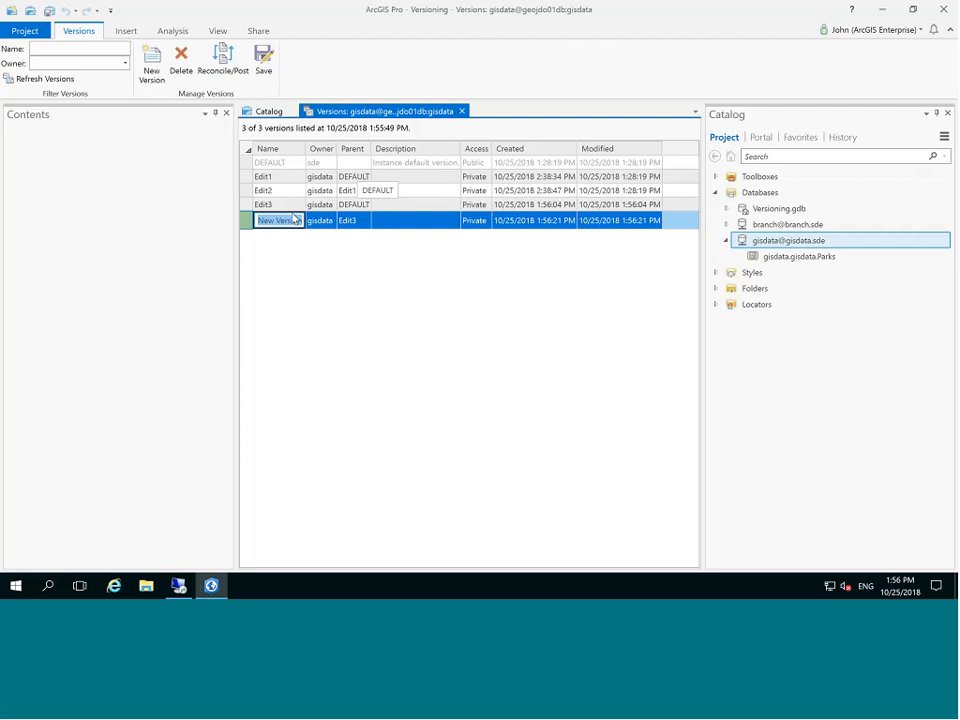
text(Edit4)
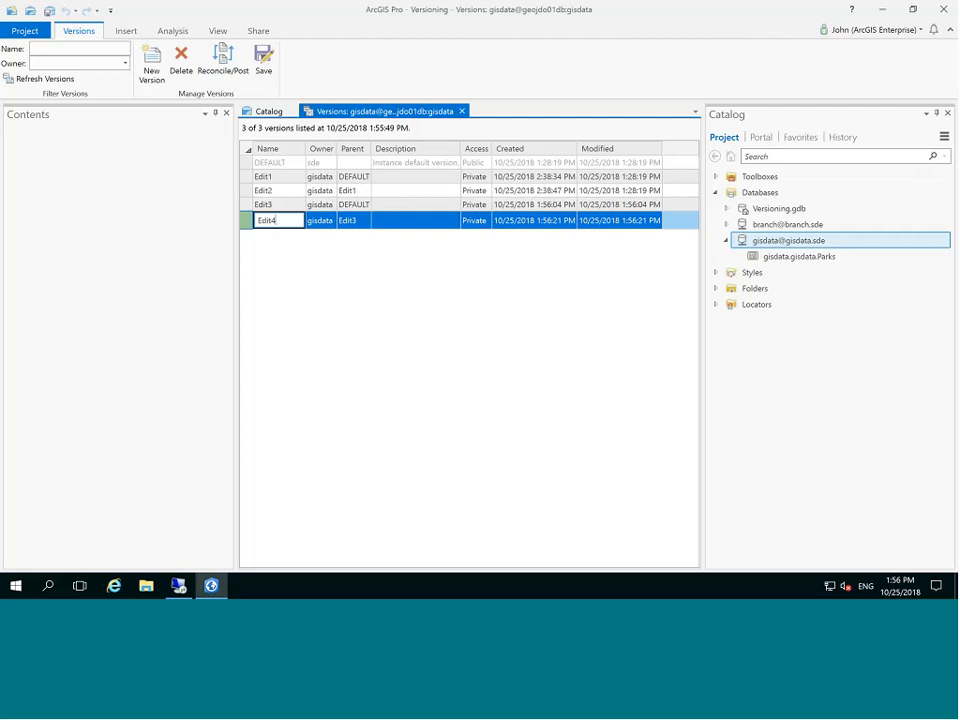
click(263, 62)
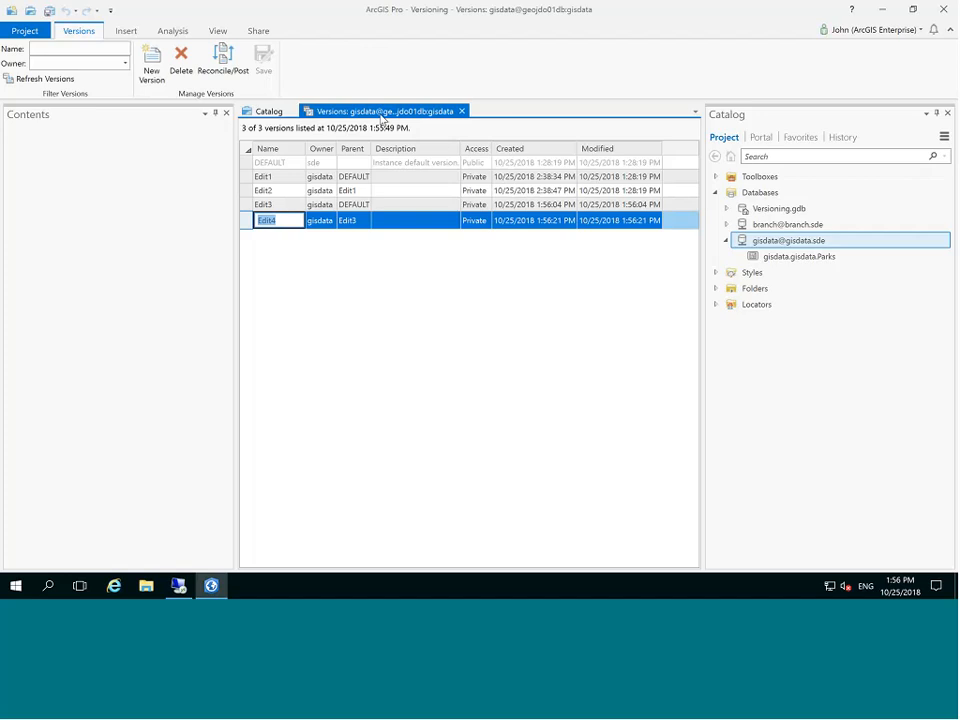
click(462, 111)
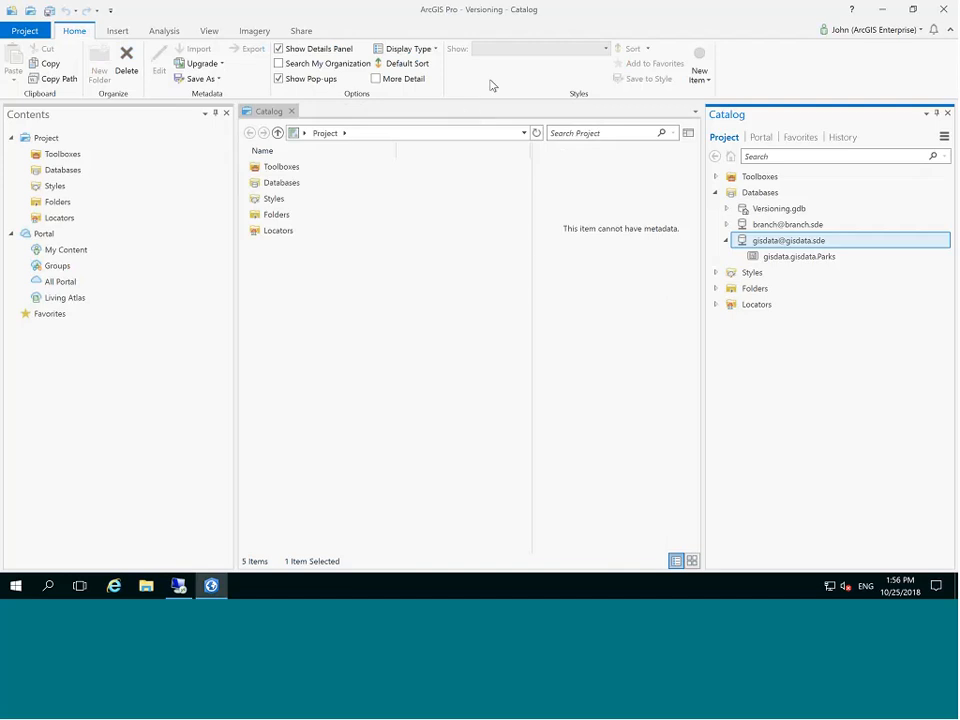
click(726, 241)
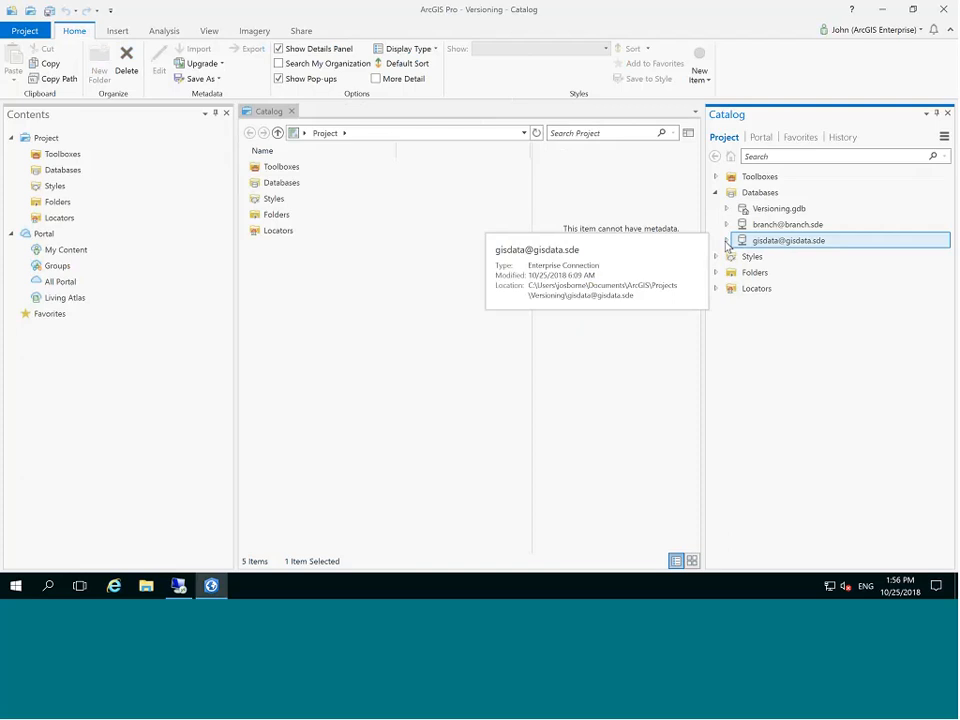
right_click(791, 228)
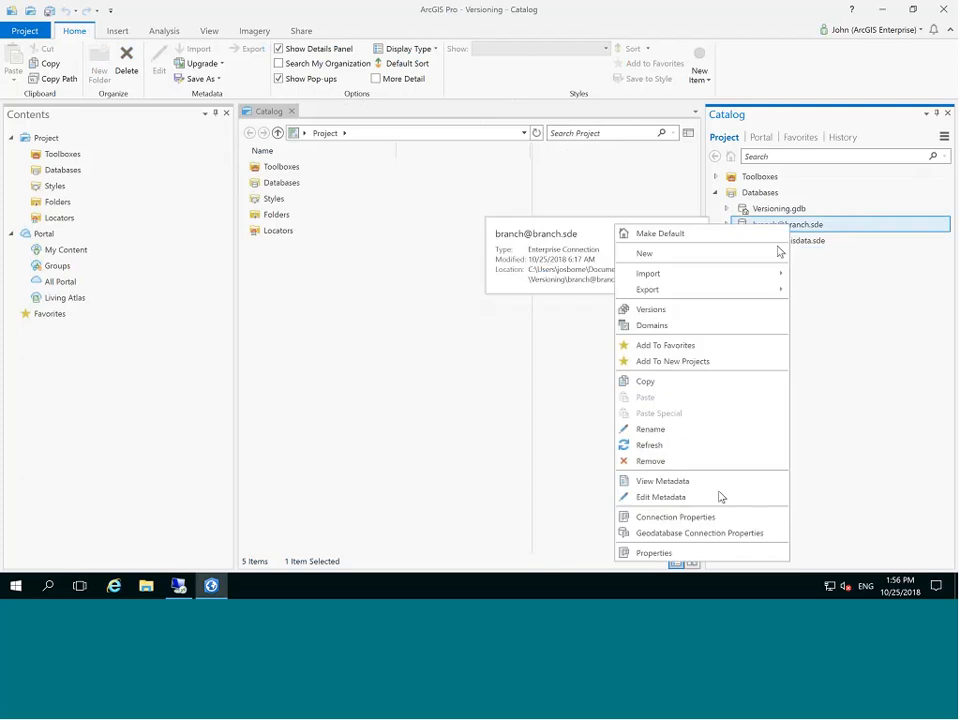
click(727, 535)
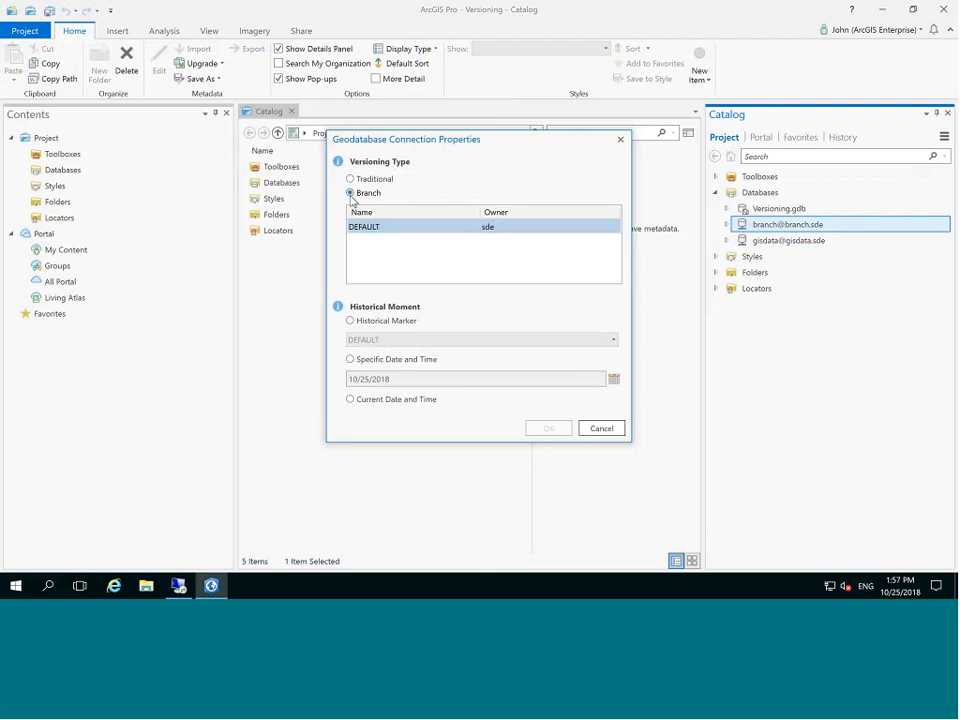
click(600, 431)
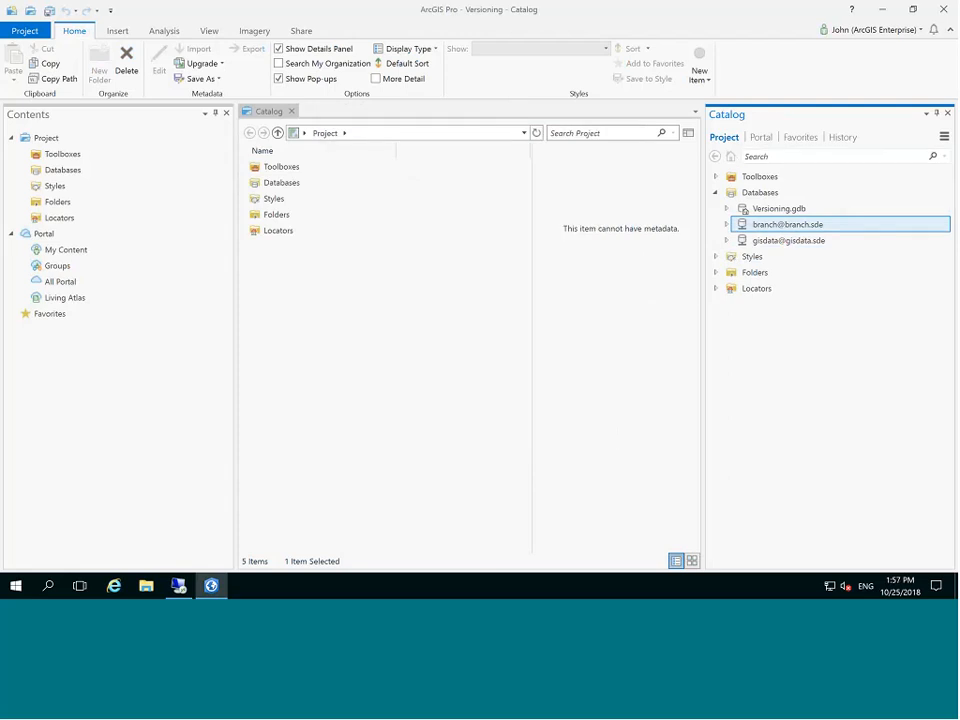
Add global IDs to the branch.branch.Parks feature class.
click(727, 225)
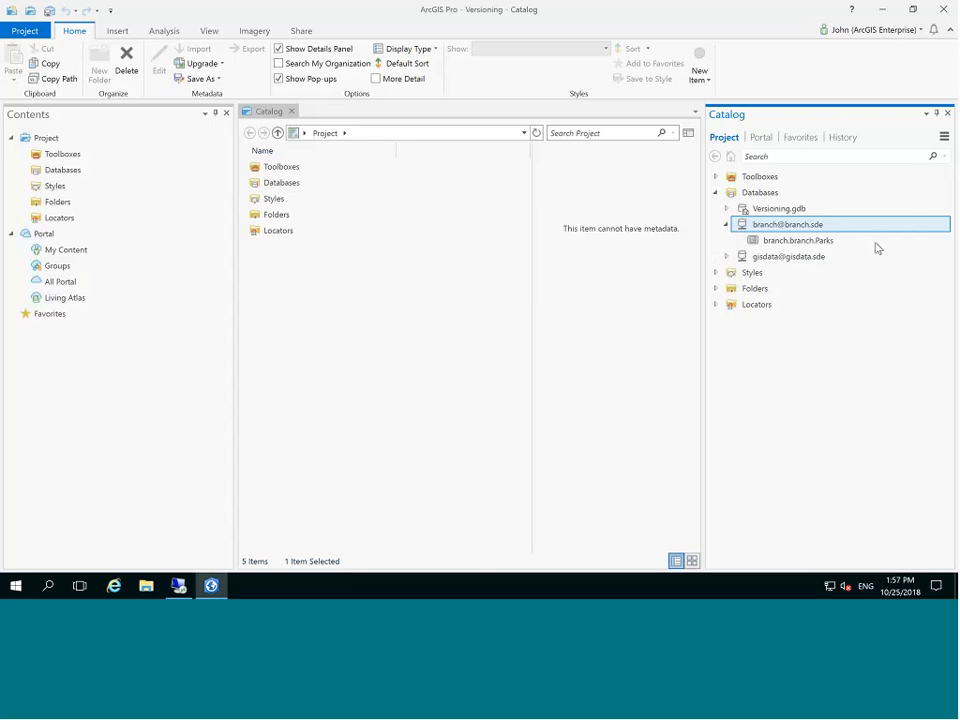
click(802, 243)
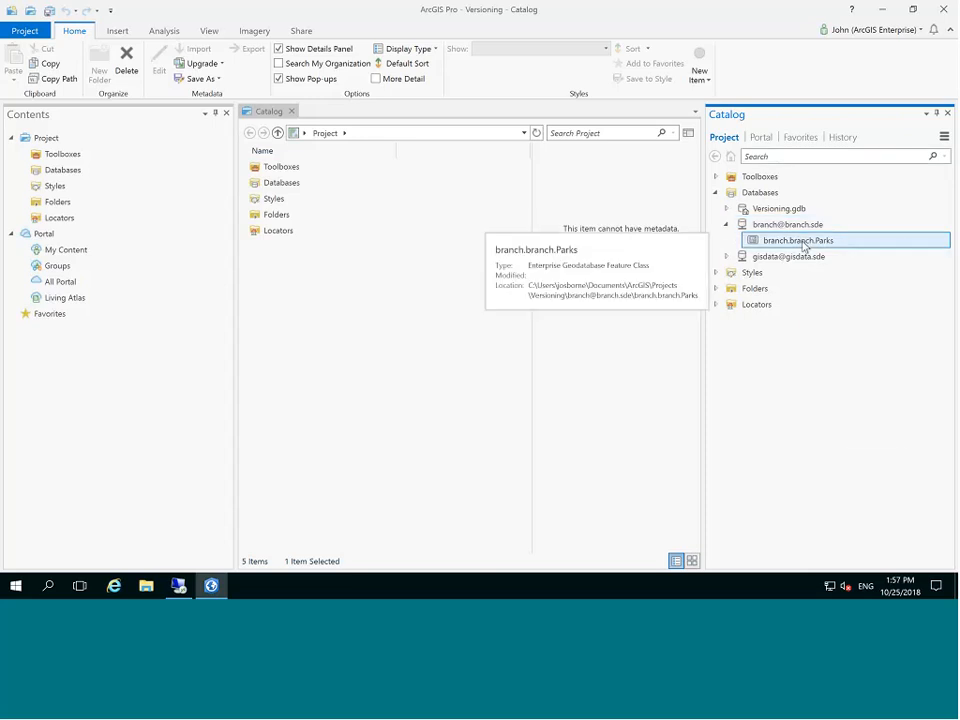
right_click(804, 245)
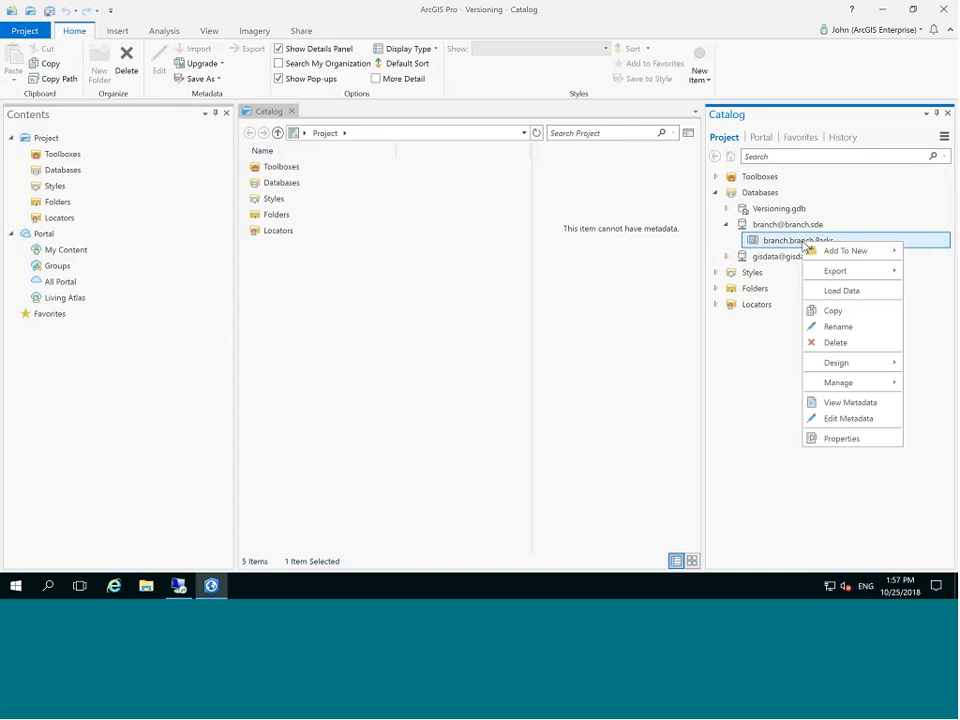
click(845, 389)
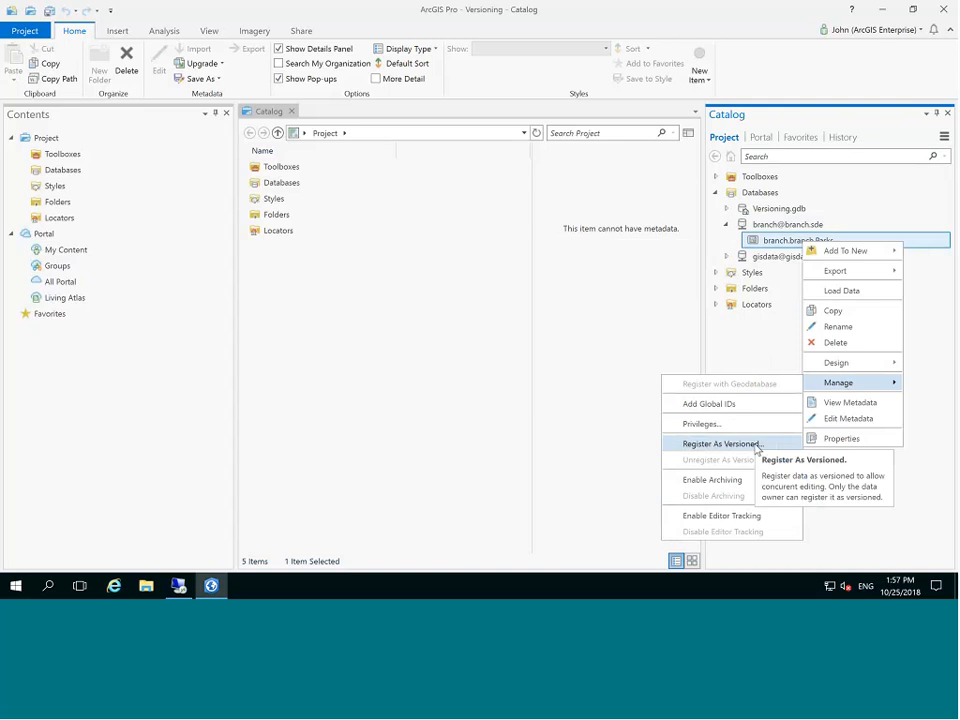
click(738, 404)
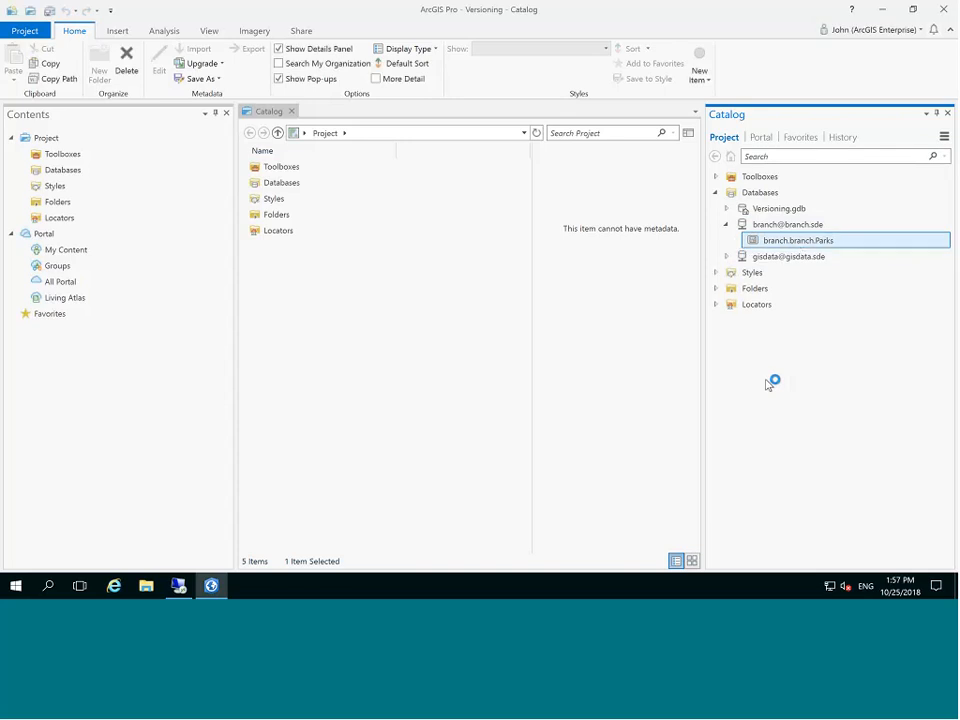
Enable editor tracking on branch.branch.Parks.
right_click(797, 249)
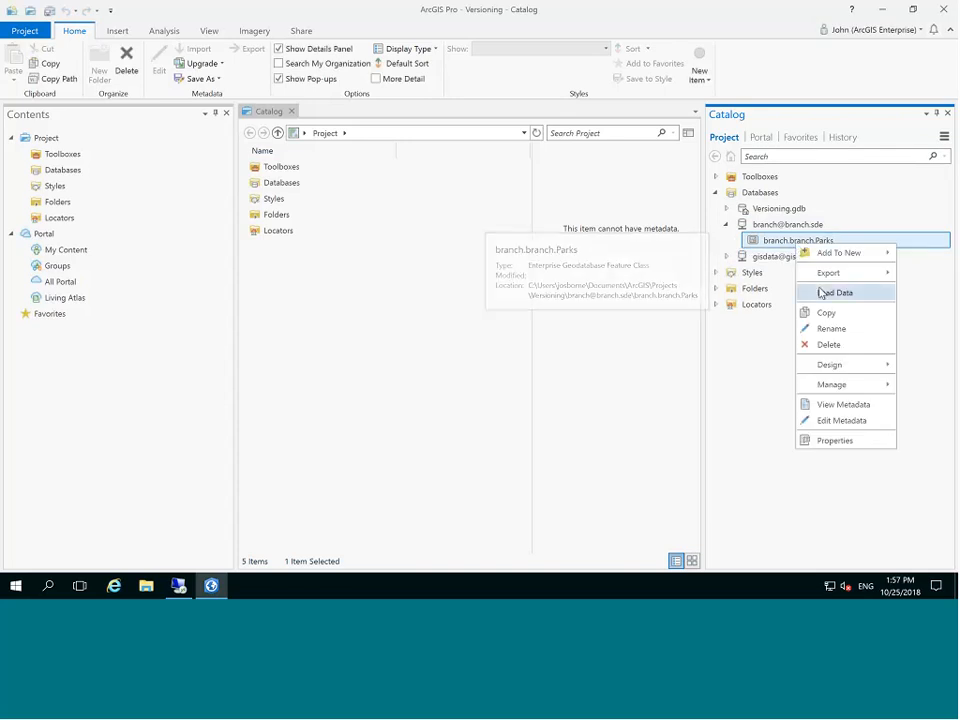
mouse_move(834, 384)
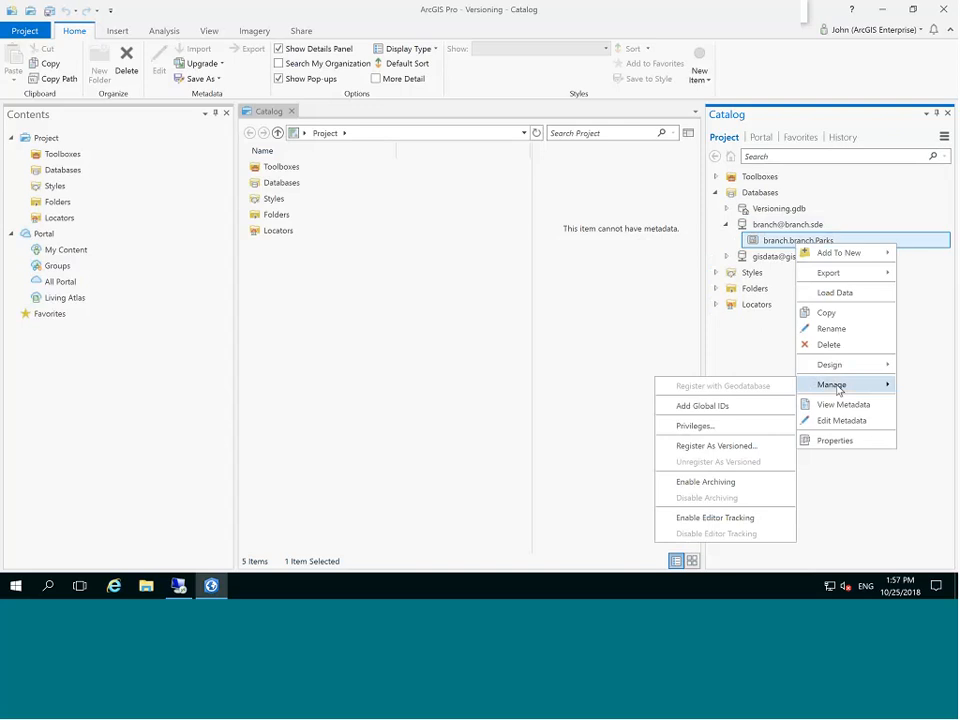
click(736, 519)
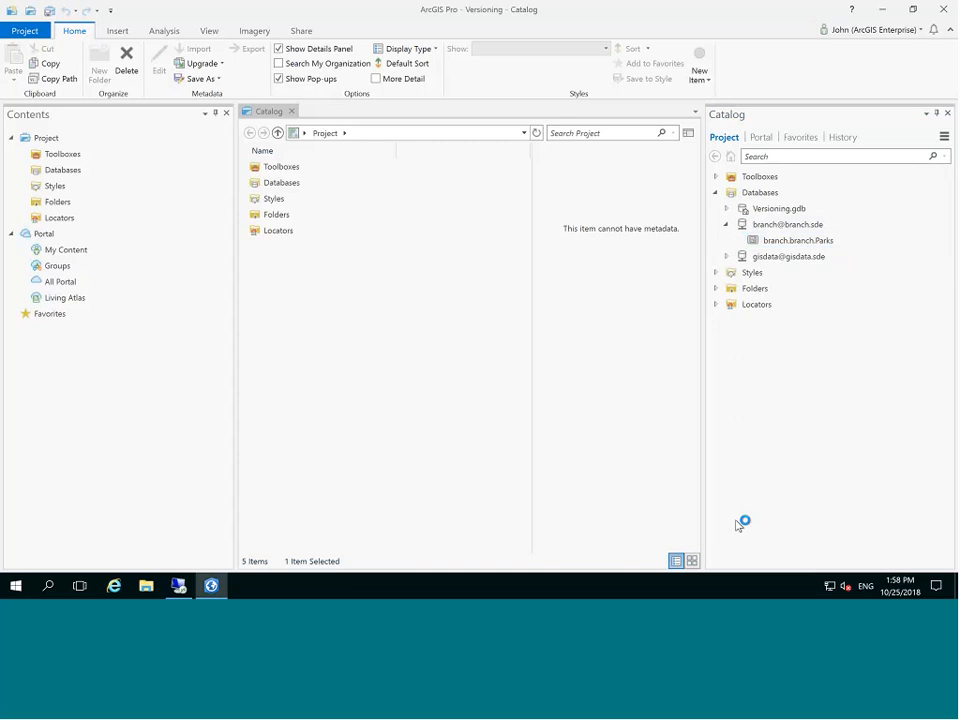
Register branch.branch.Parks as versioned.
right_click(812, 242)
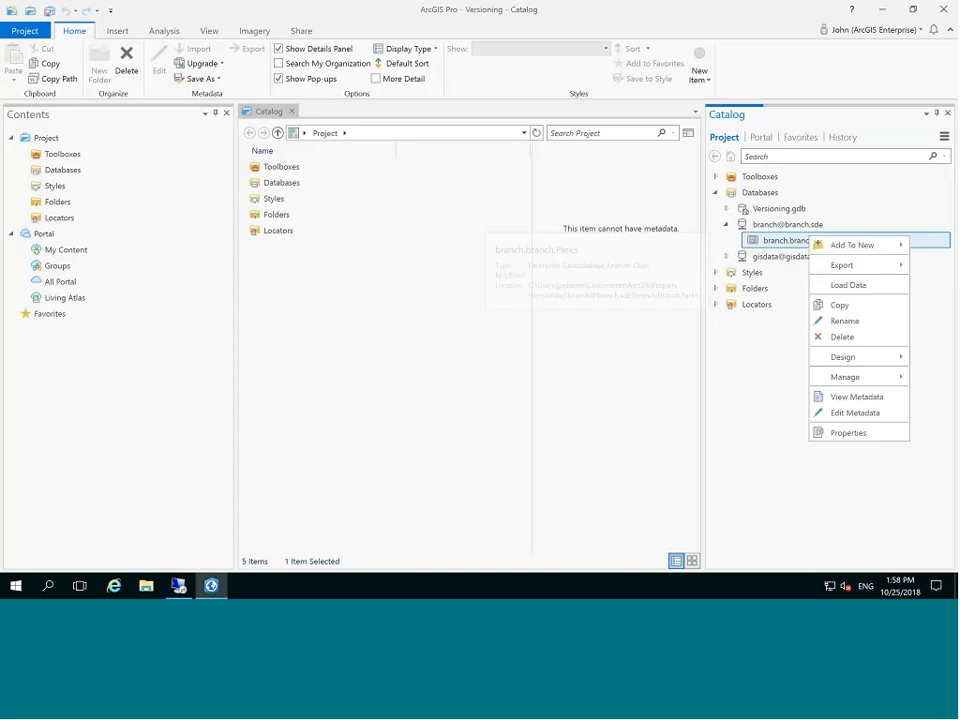
mouse_move(845, 377)
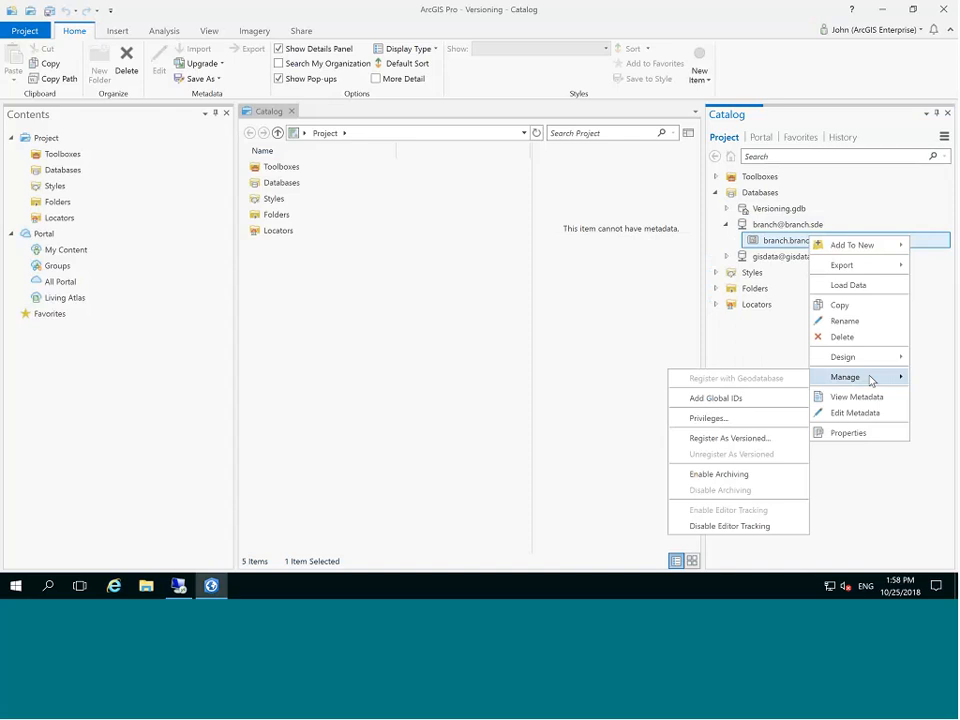
click(740, 440)
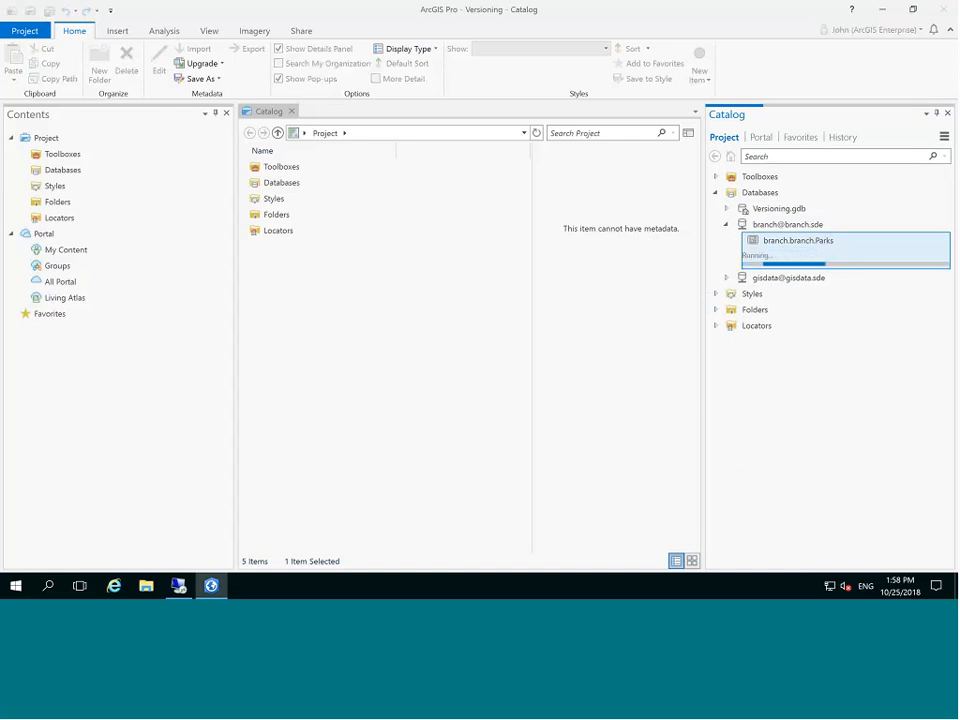
click(180, 586)
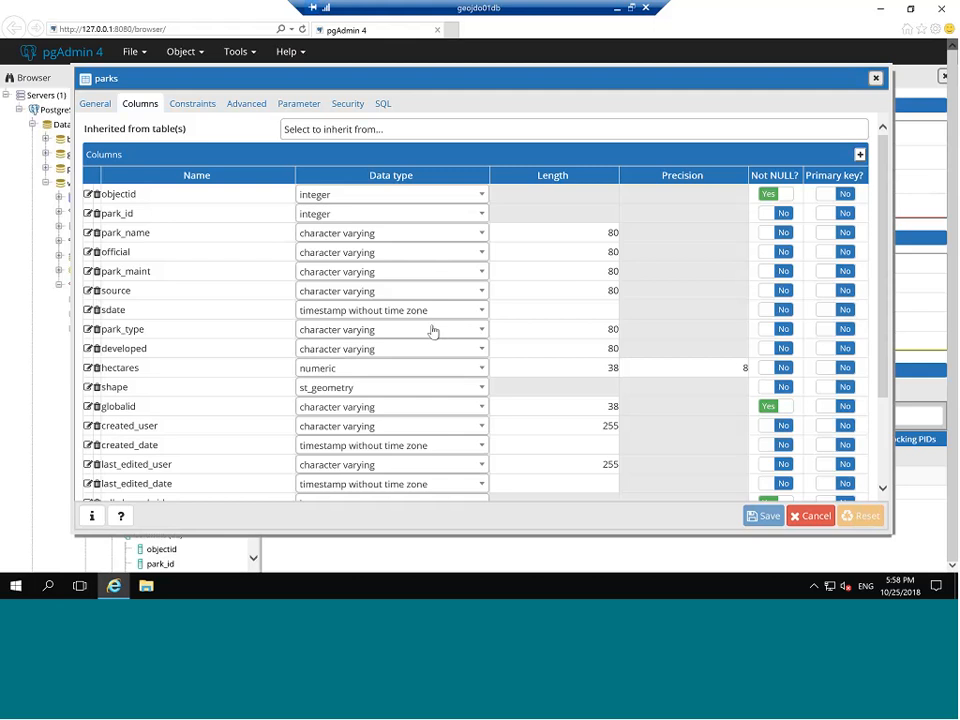
scroll(872, 446, down, 3)
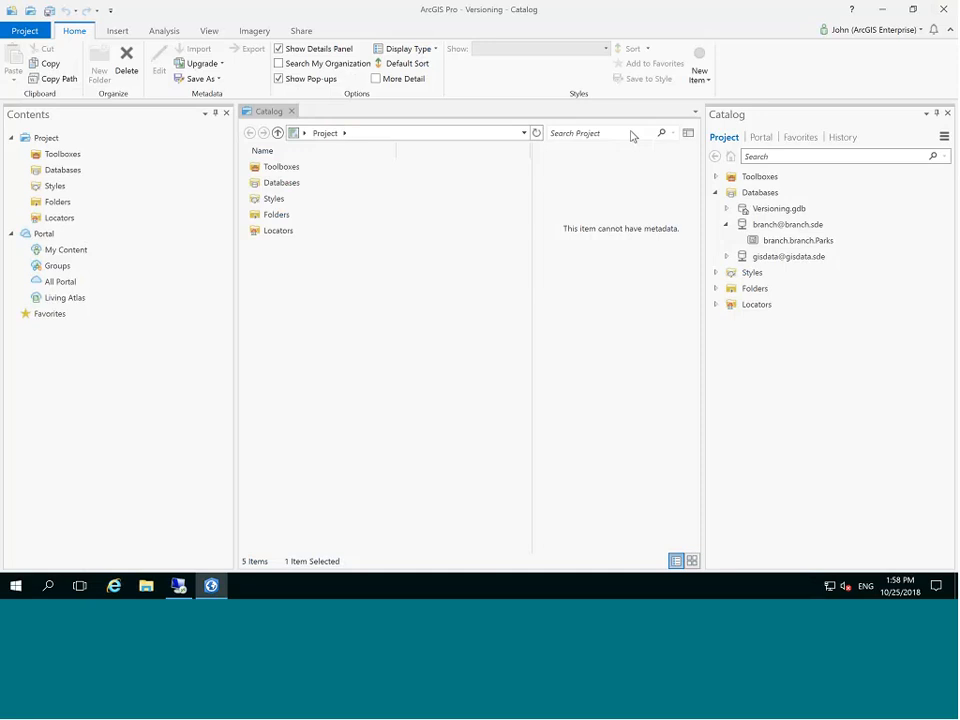
Add branch.branch.Parks to a new map as a Parks layer.
click(808, 241)
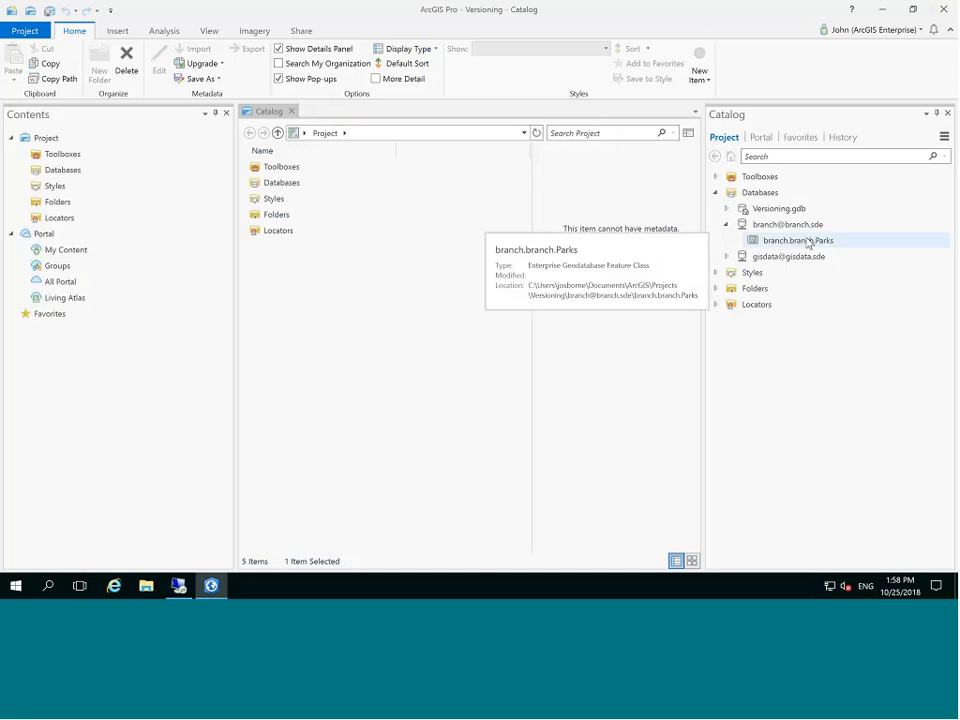
right_click(808, 242)
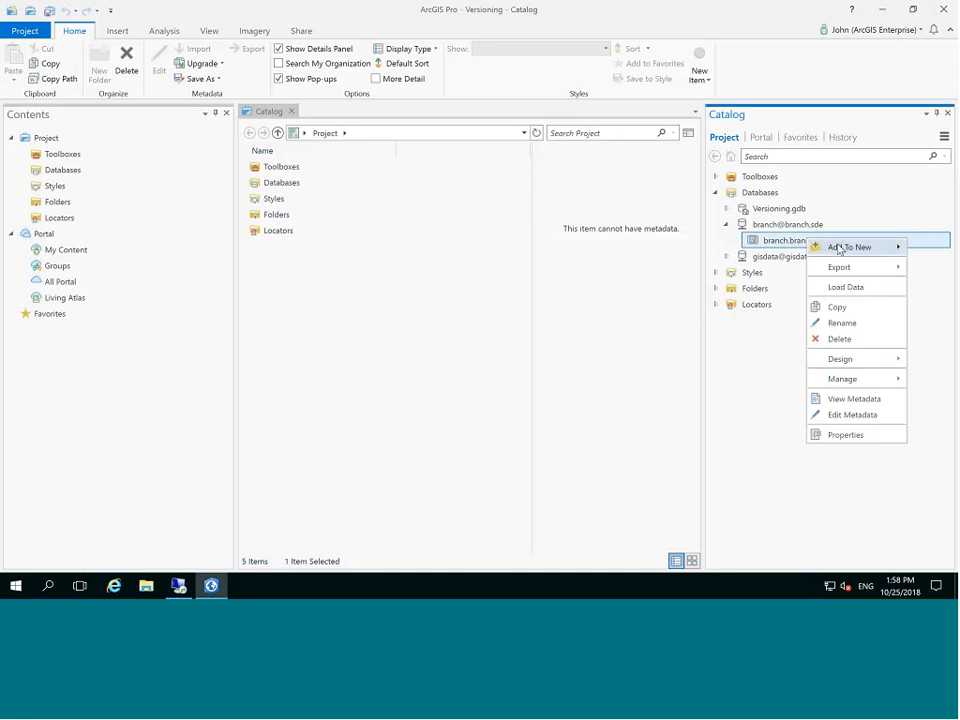
mouse_move(838, 249)
click(745, 249)
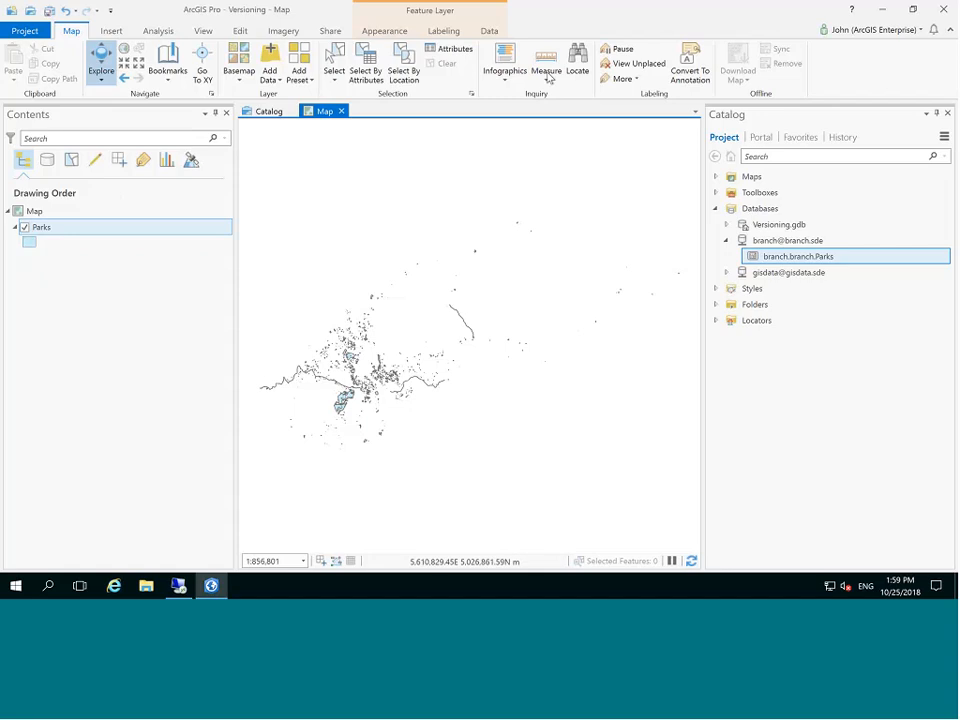
click(329, 32)
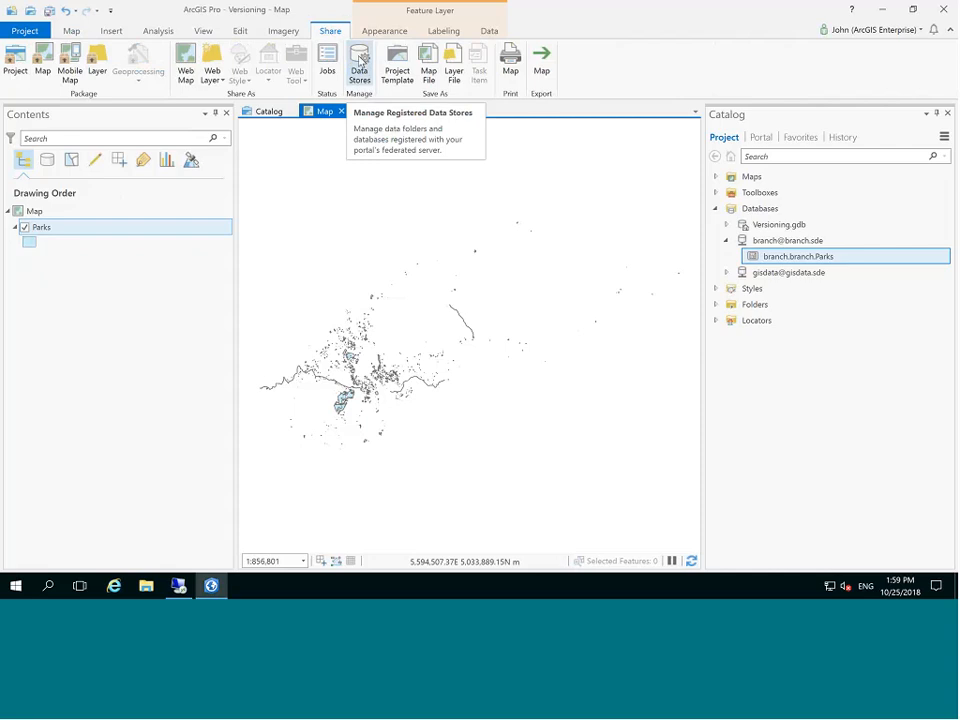
click(359, 66)
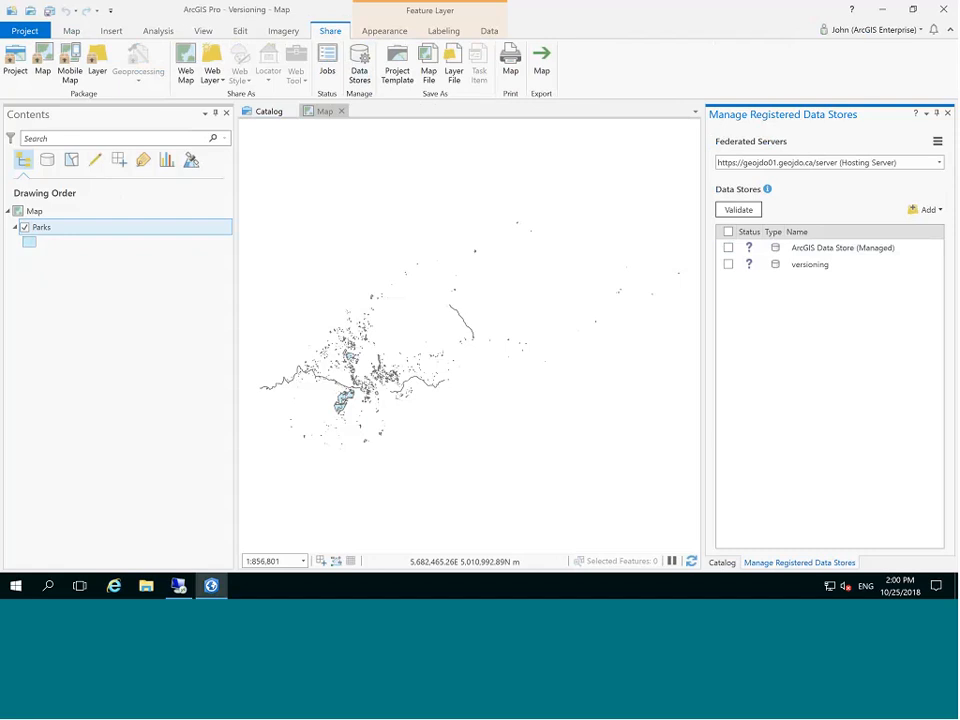
click(927, 209)
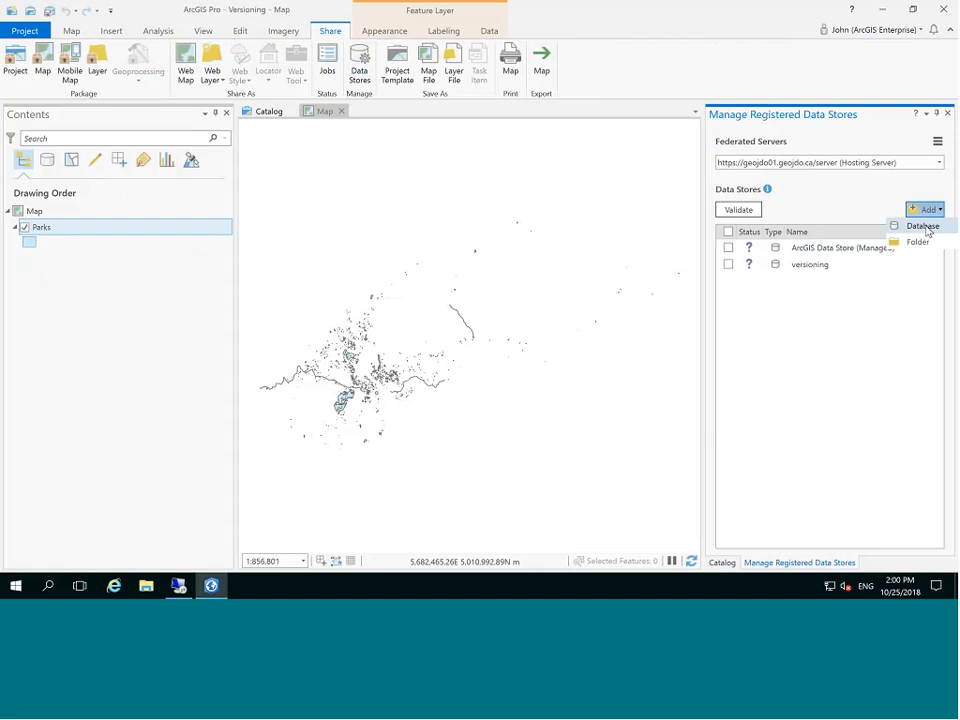
click(922, 226)
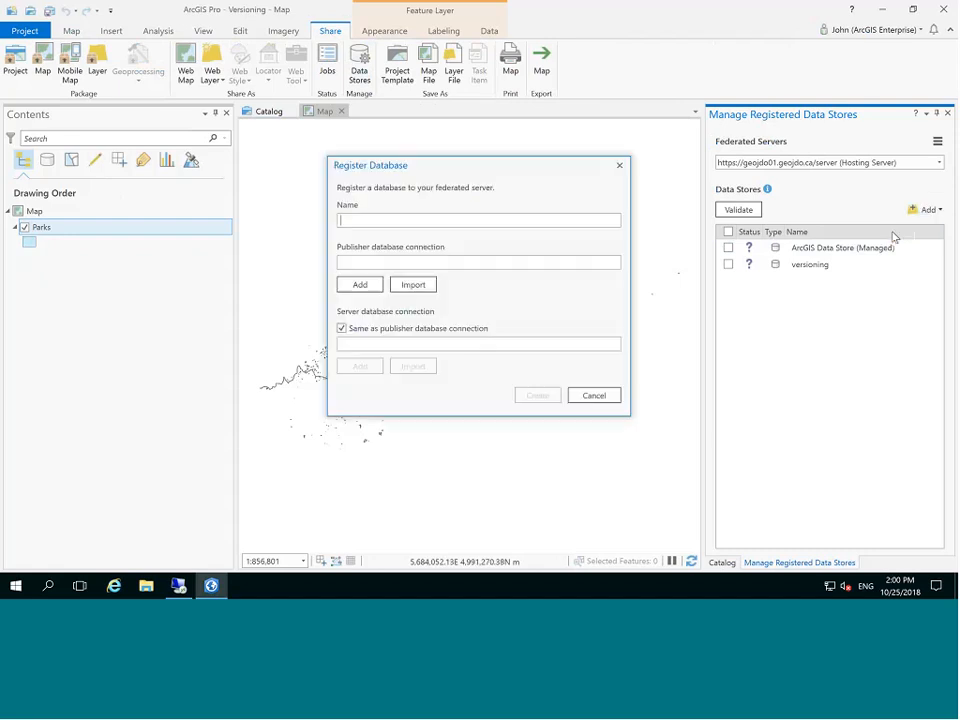
click(420, 285)
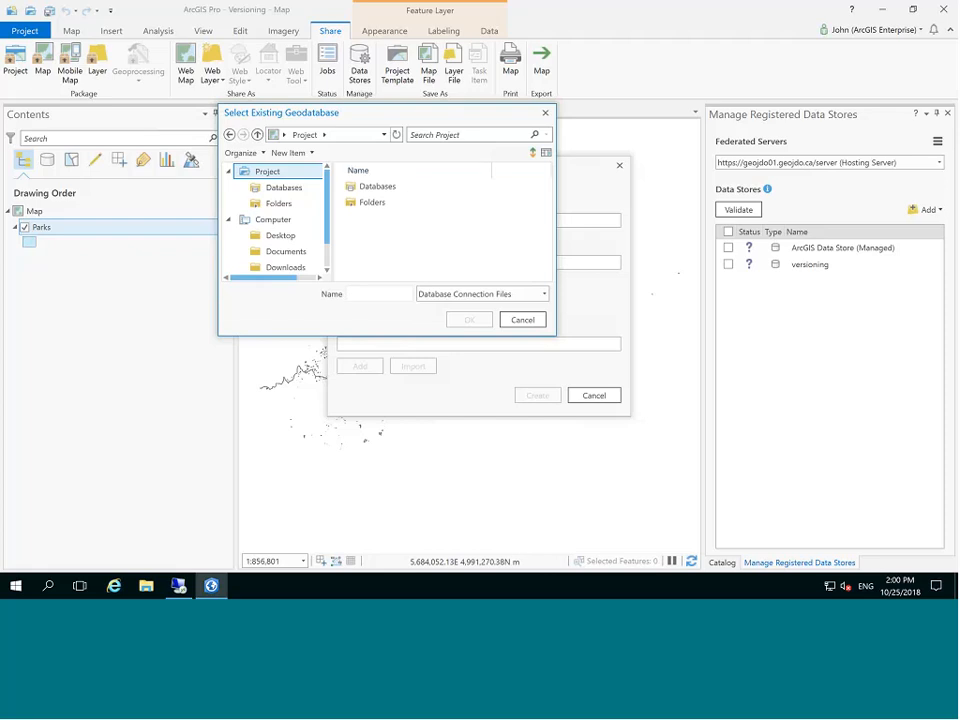
click(367, 190)
double_click(367, 190)
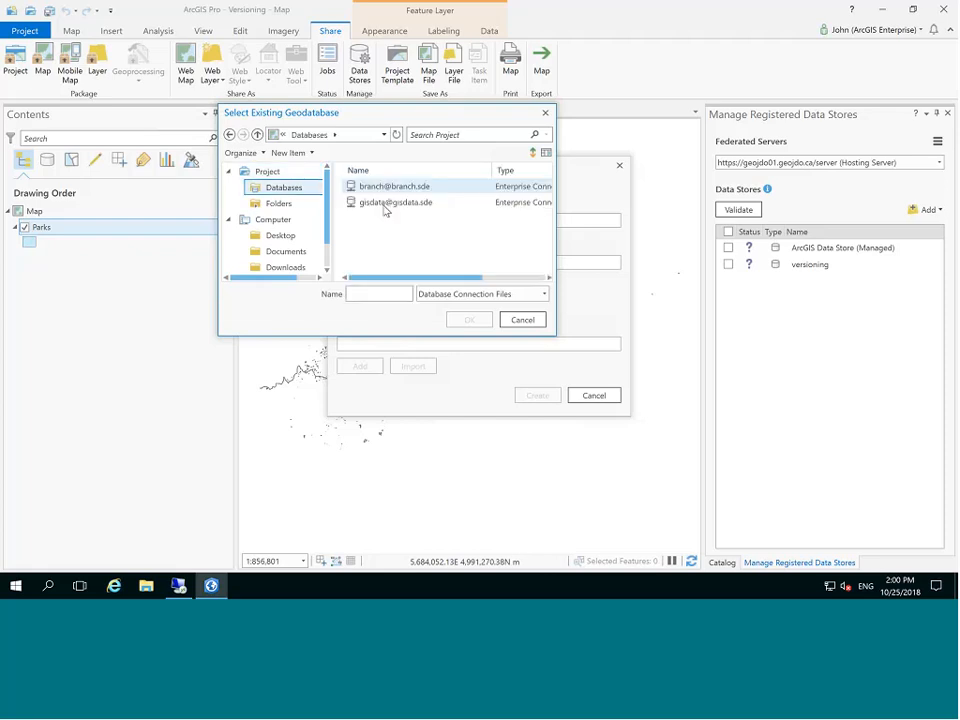
click(381, 187)
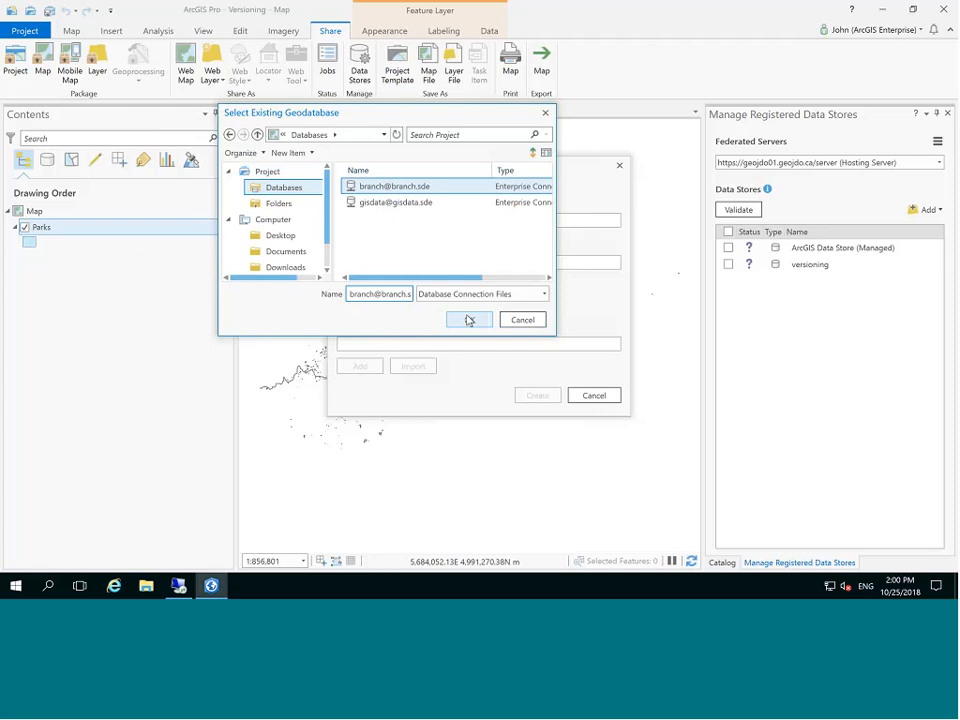
click(466, 320)
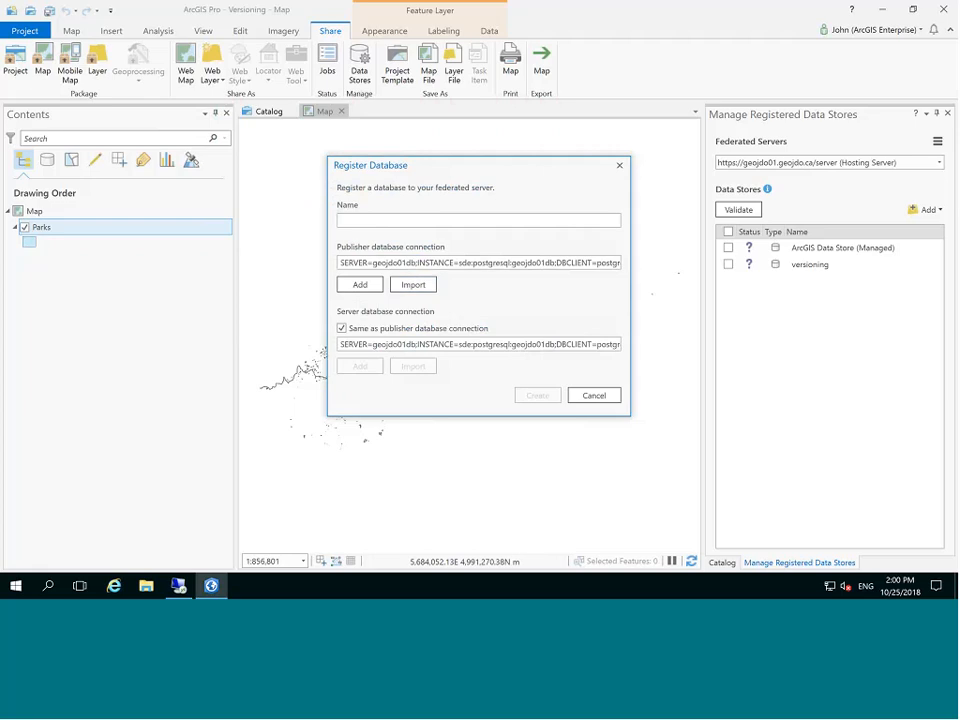
Name the data store 'branch' and register it with the hosting server.
click(439, 223)
text(branch)
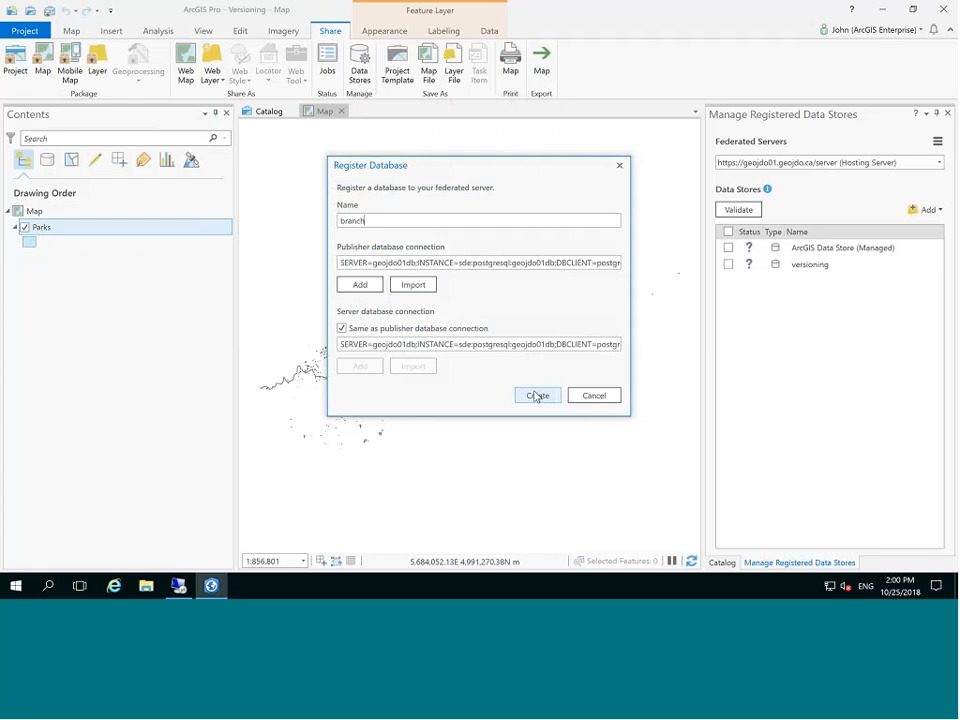
click(537, 396)
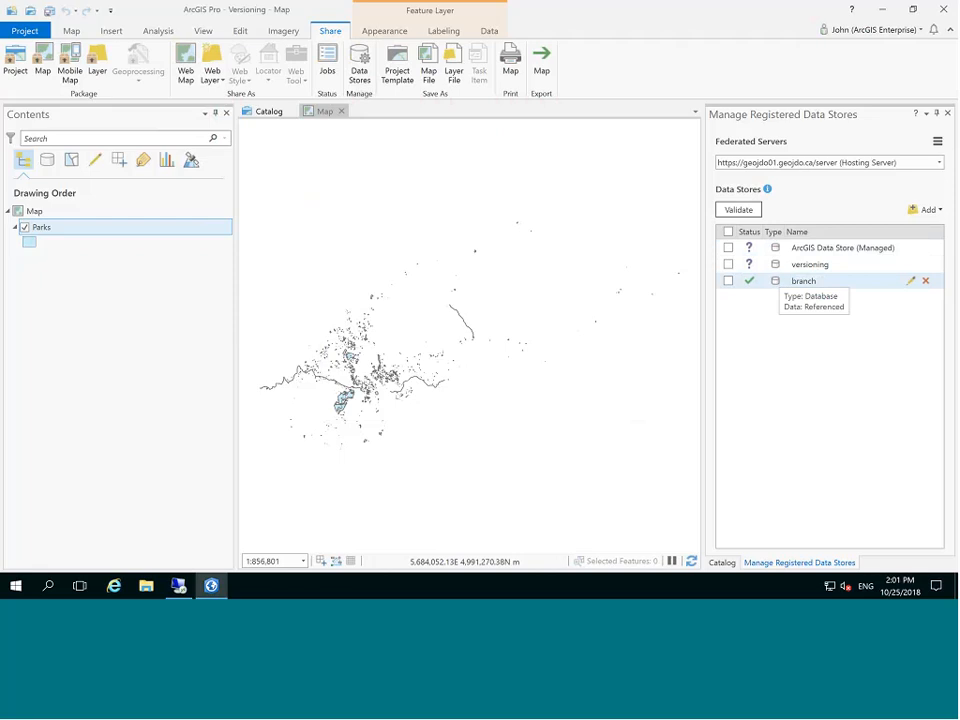
click(80, 228)
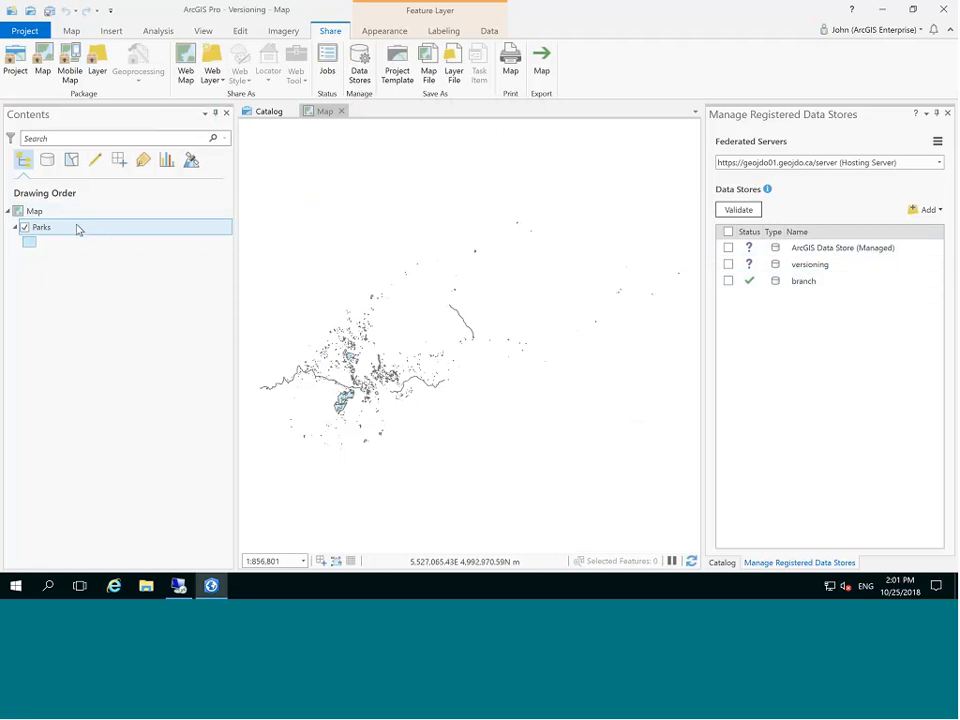
Start sharing the Parks layer with Sharing > Share As Web Layer.
right_click(79, 230)
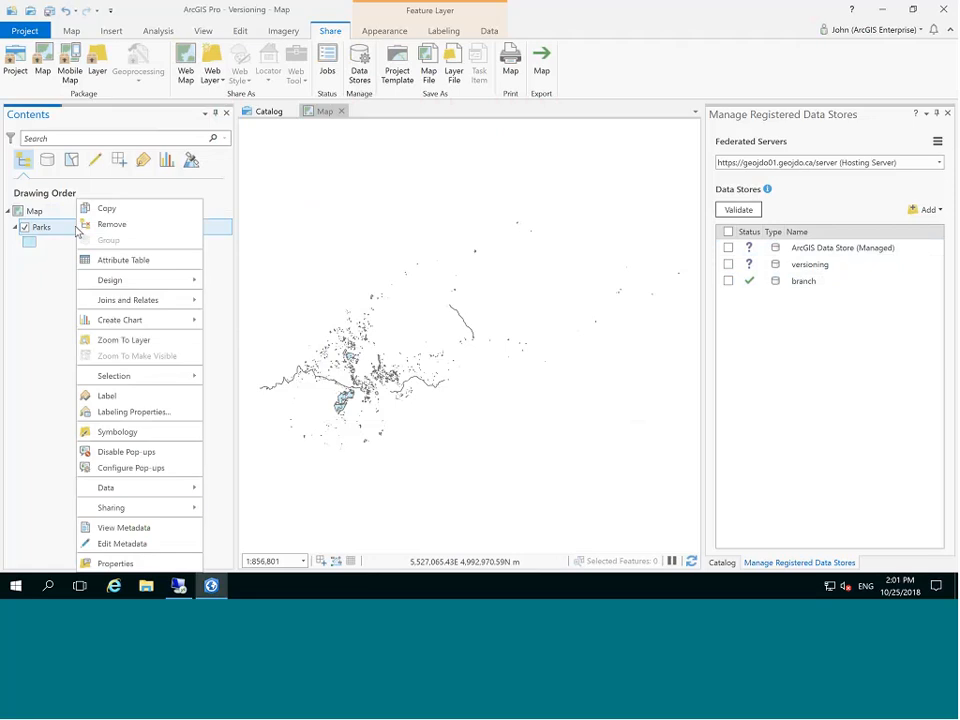
mouse_move(146, 508)
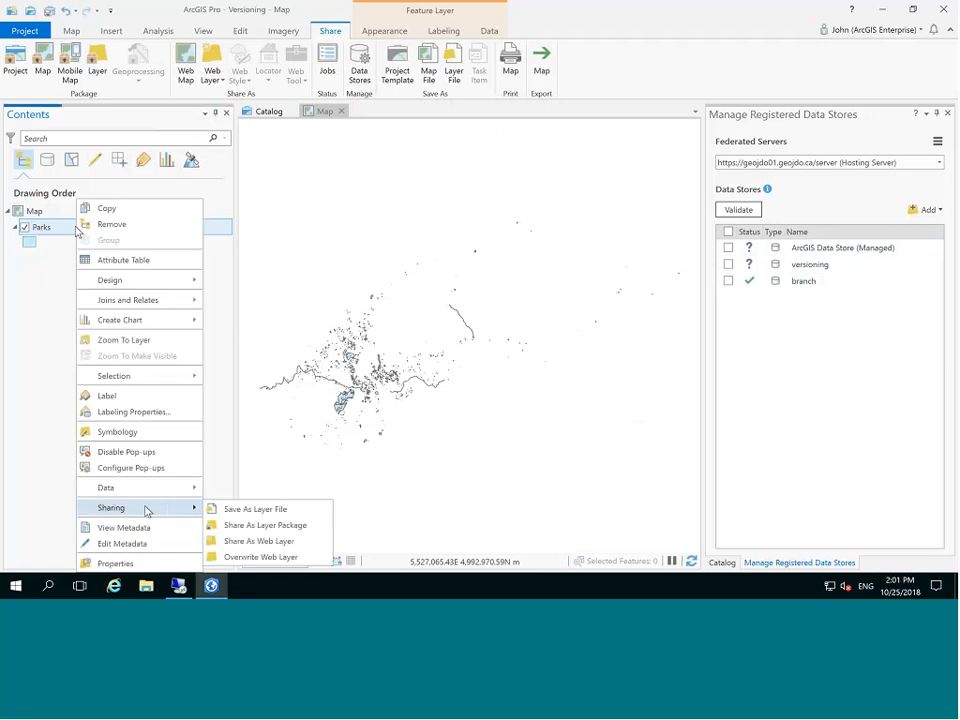
click(285, 540)
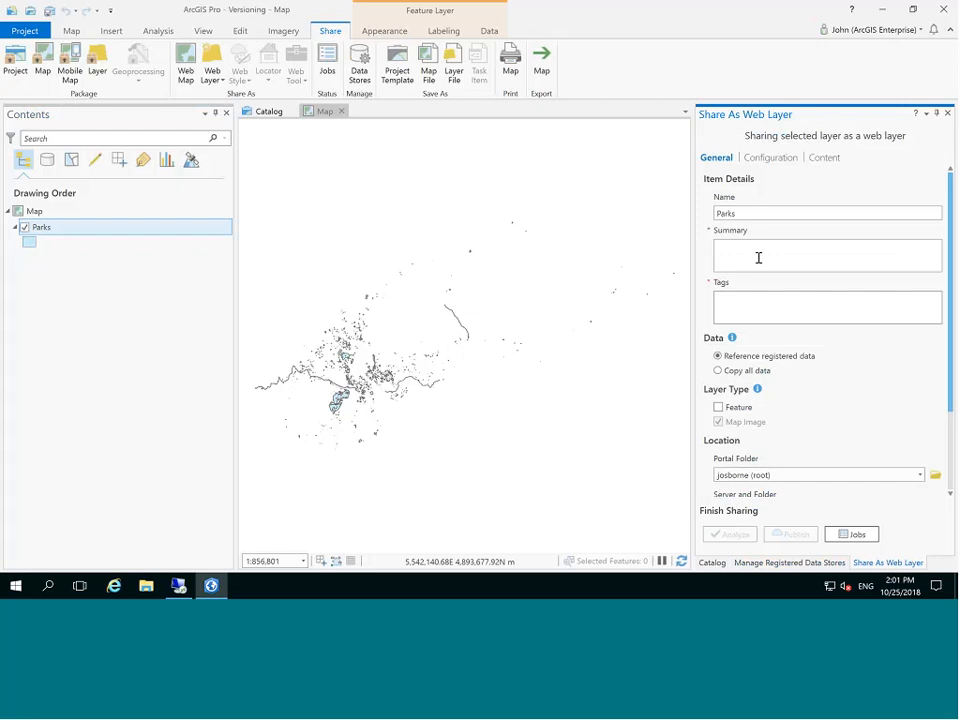
Enter 'Parks' as summary and tag, and include the Feature layer type.
click(758, 258)
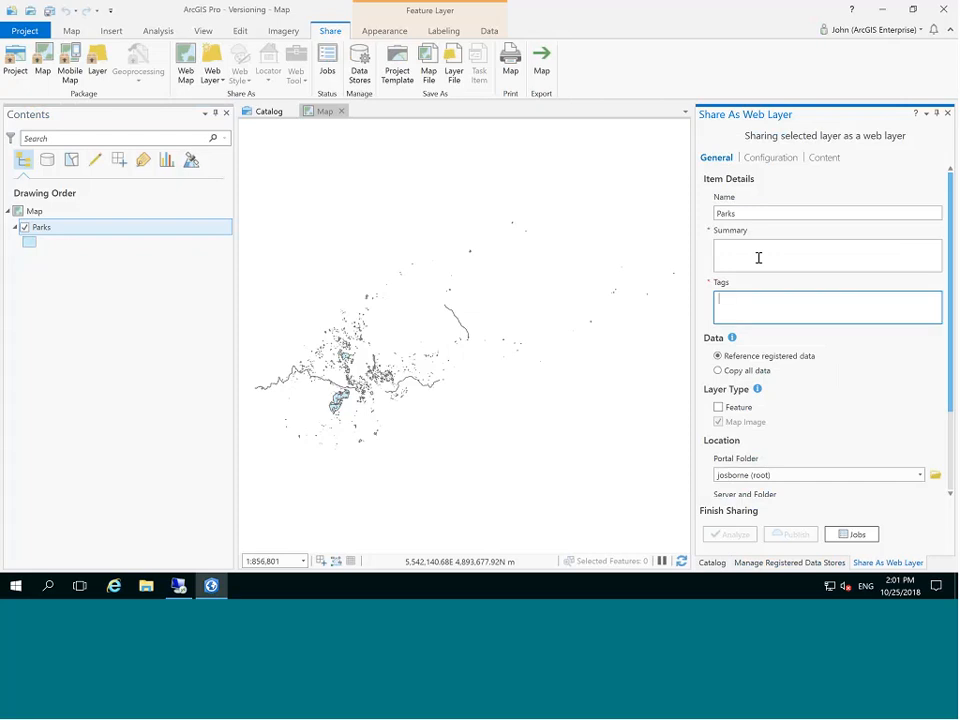
text(Parks)
key(Tab)
text(Parks)
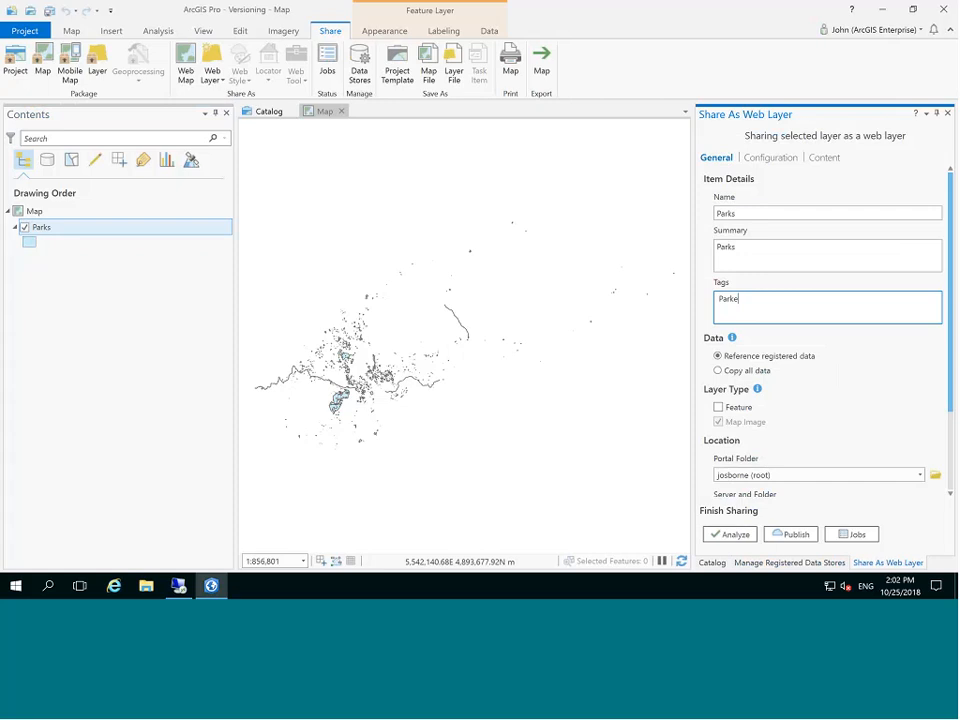
key(BackSpace)
text(s)
click(718, 407)
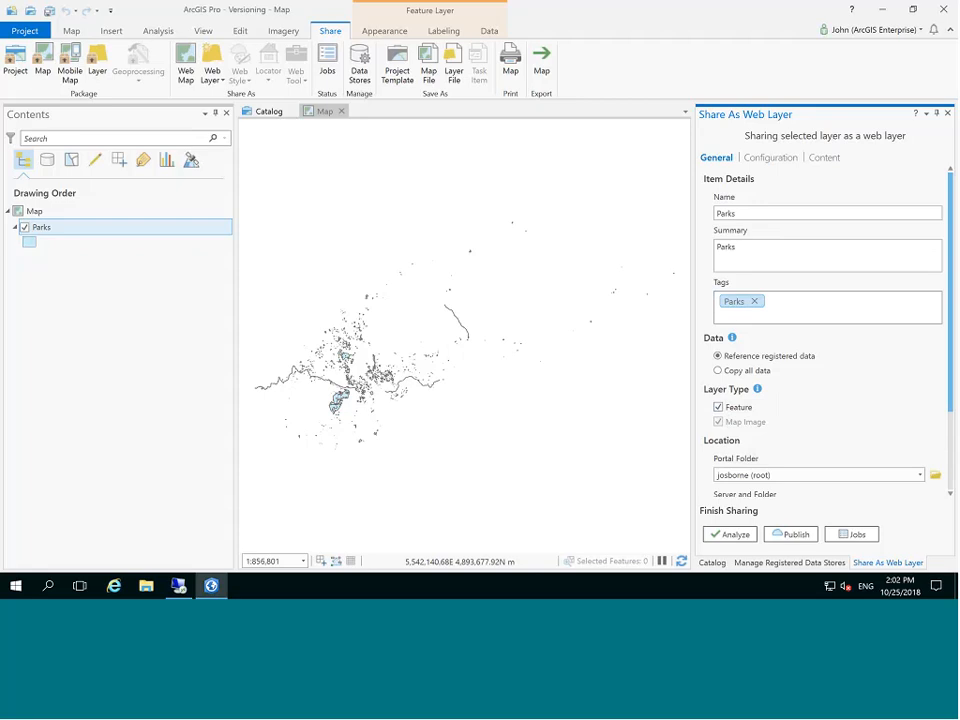
click(768, 158)
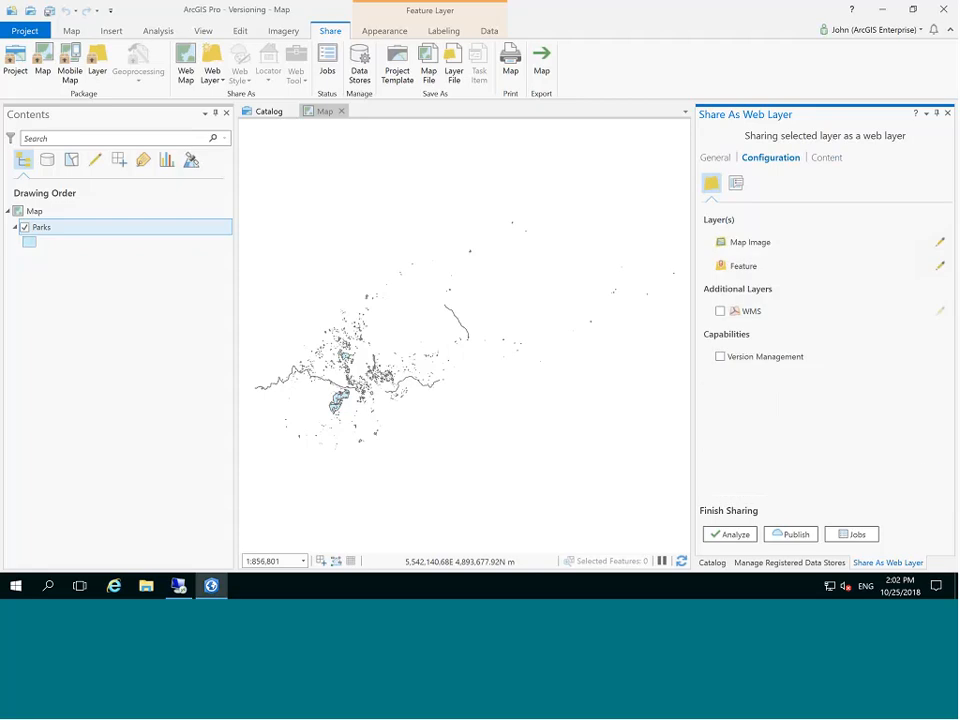
Enable version management on the feature layer and analyze the web layer for problems.
click(721, 357)
click(938, 266)
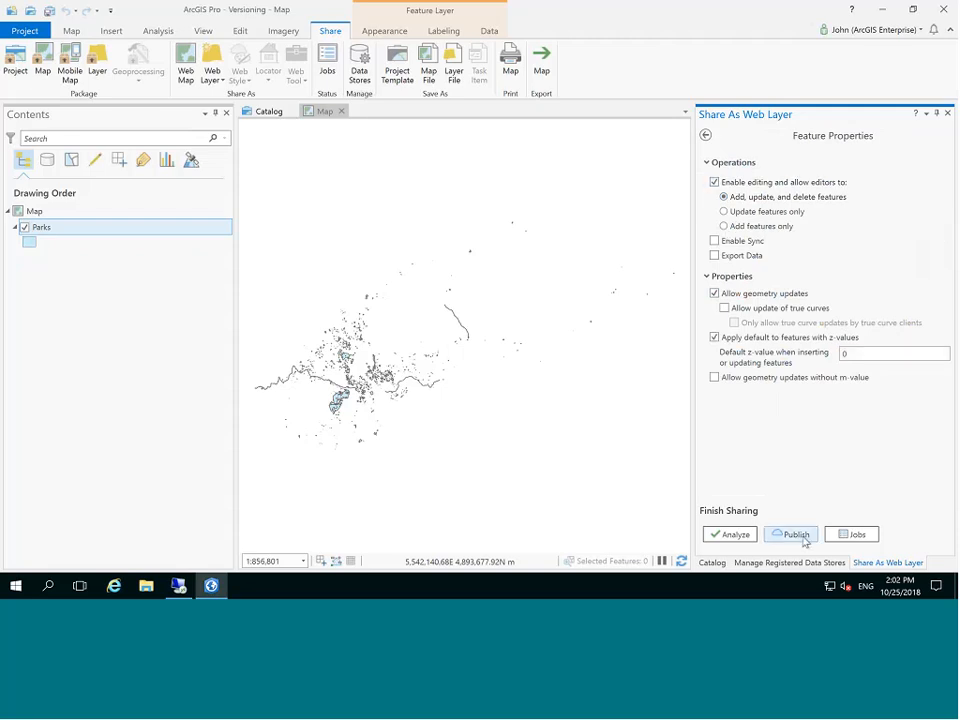
click(733, 536)
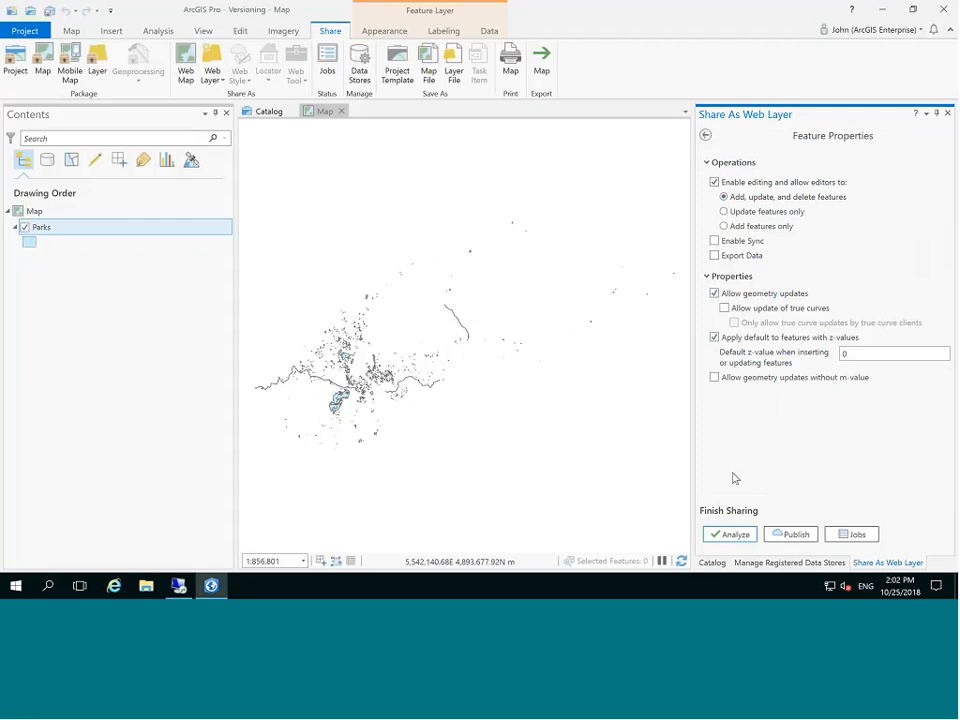
click(706, 137)
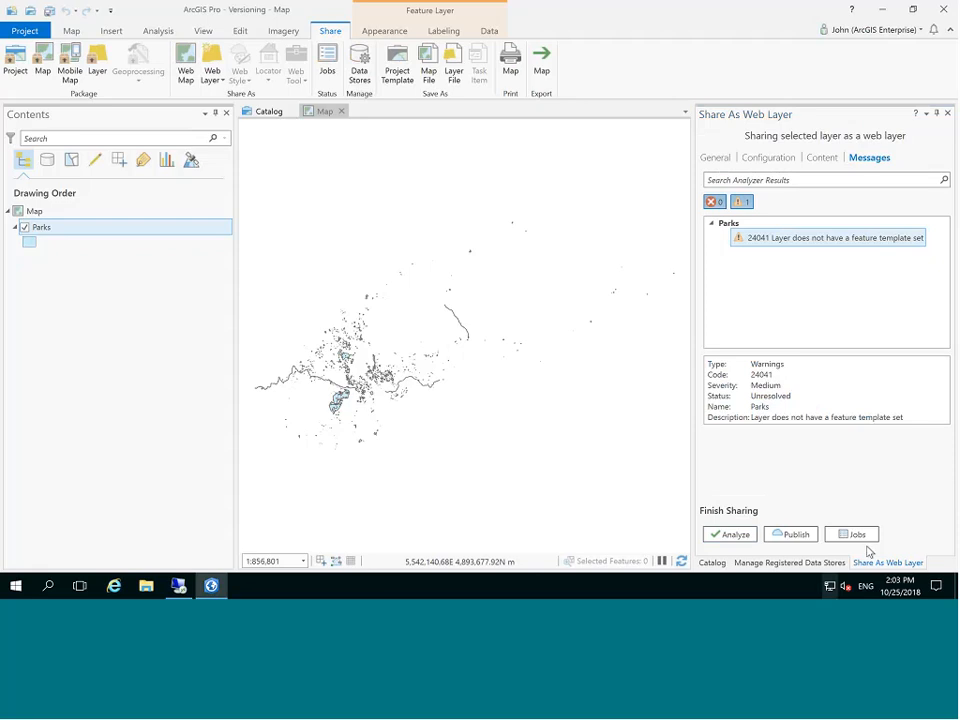
Publish the Parks web layer to the portal and leave the remote session.
click(791, 535)
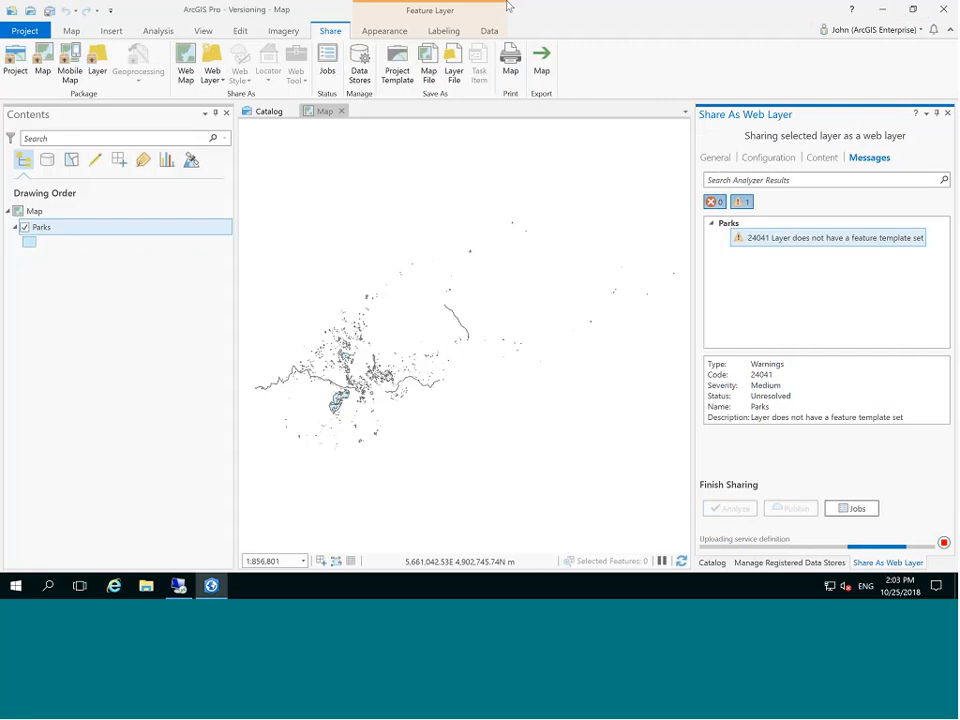
mouse_move(507, 5)
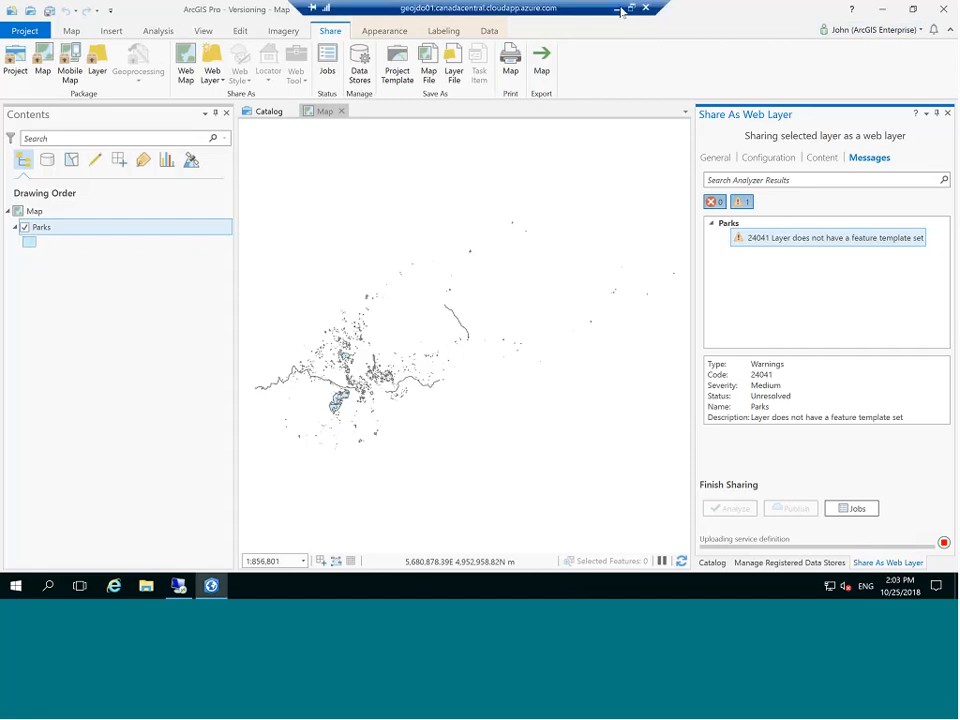
click(618, 9)
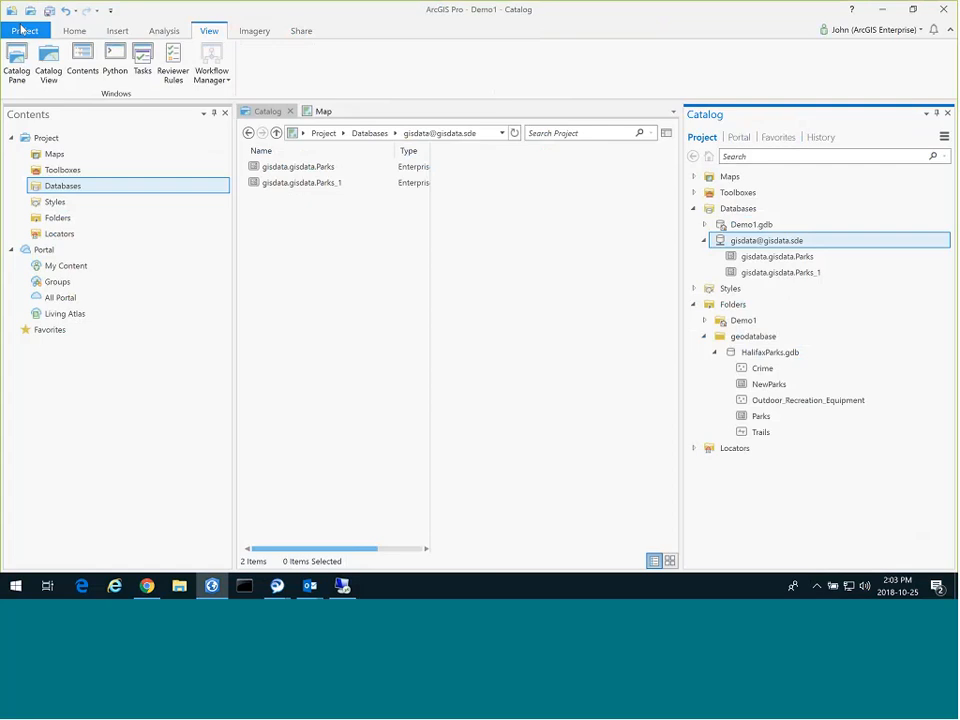
Open the Versioning project from Recent Projects, answer the Demo1 save prompt, and expand Databases to show Versioning.gdb.
click(24, 30)
key(Escape)
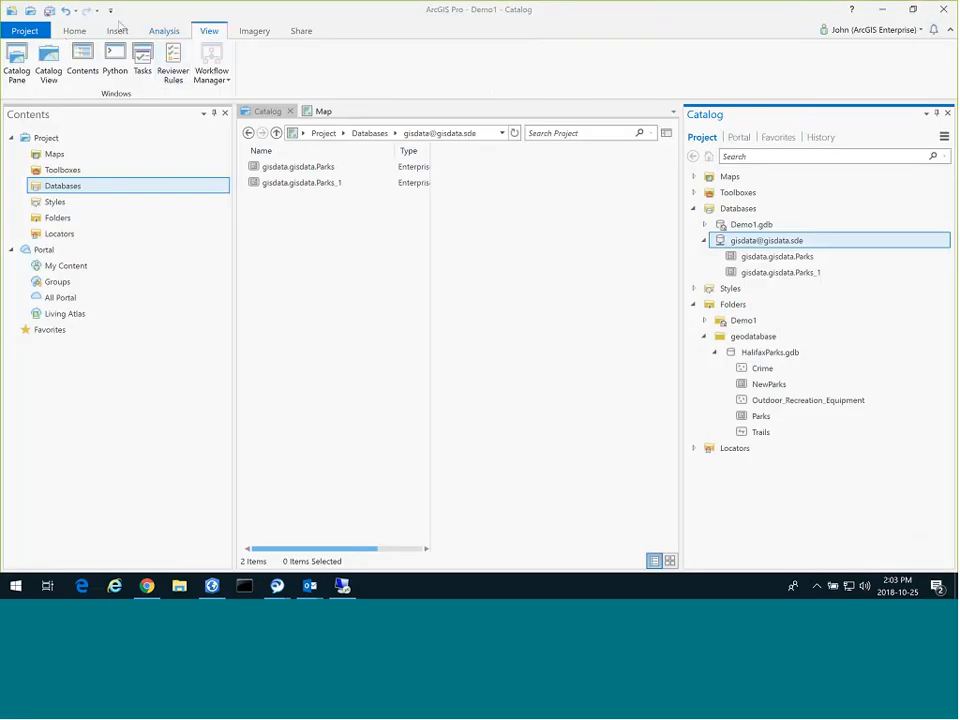
click(32, 36)
click(45, 88)
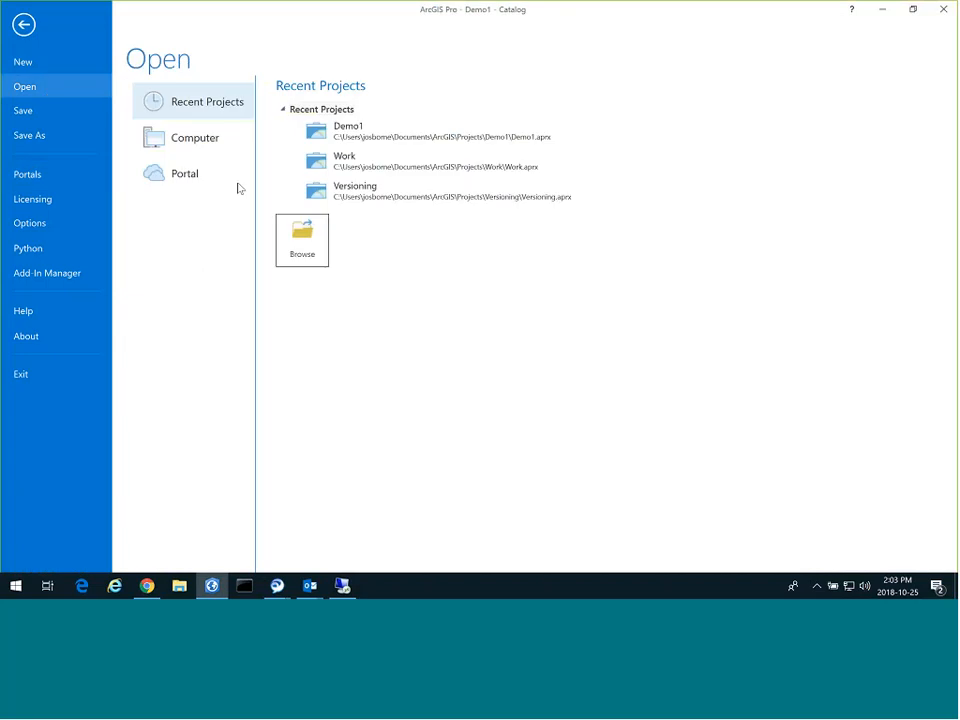
click(383, 199)
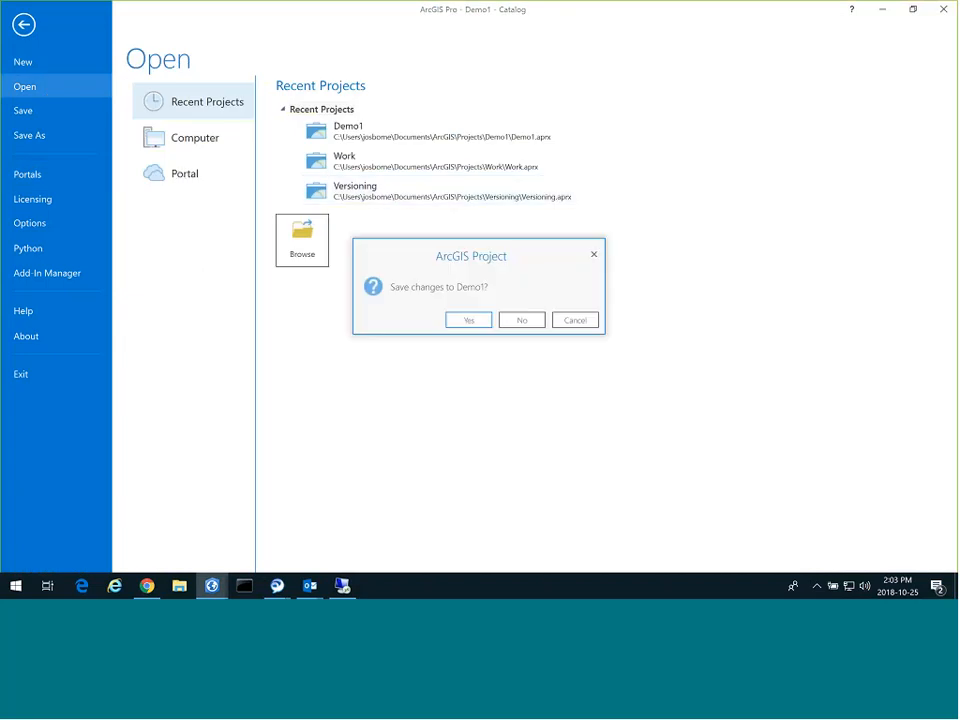
click(476, 322)
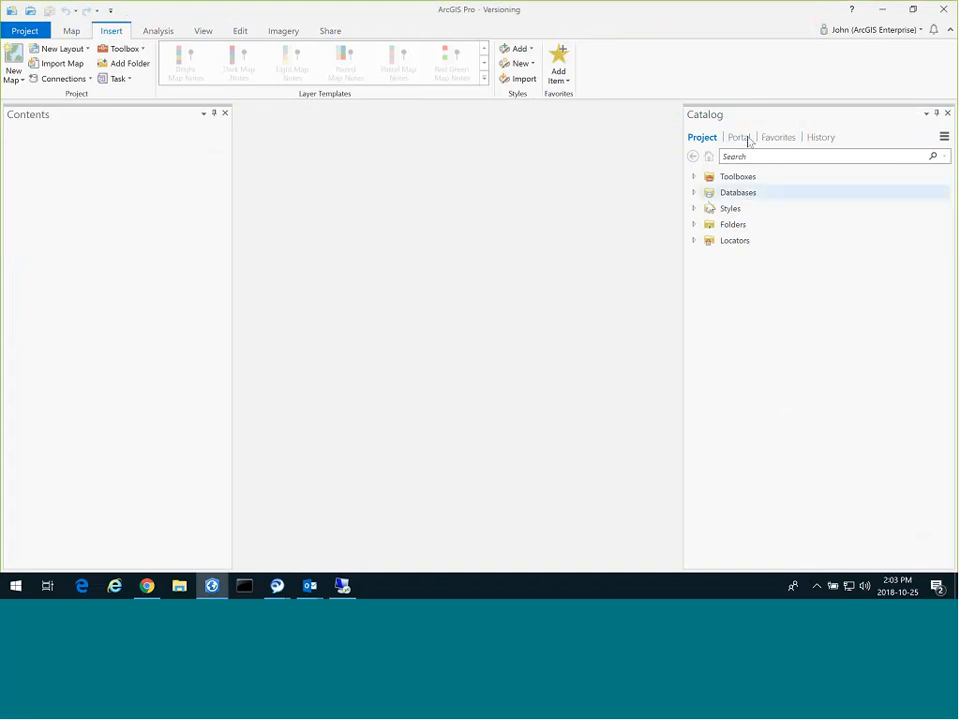
click(694, 193)
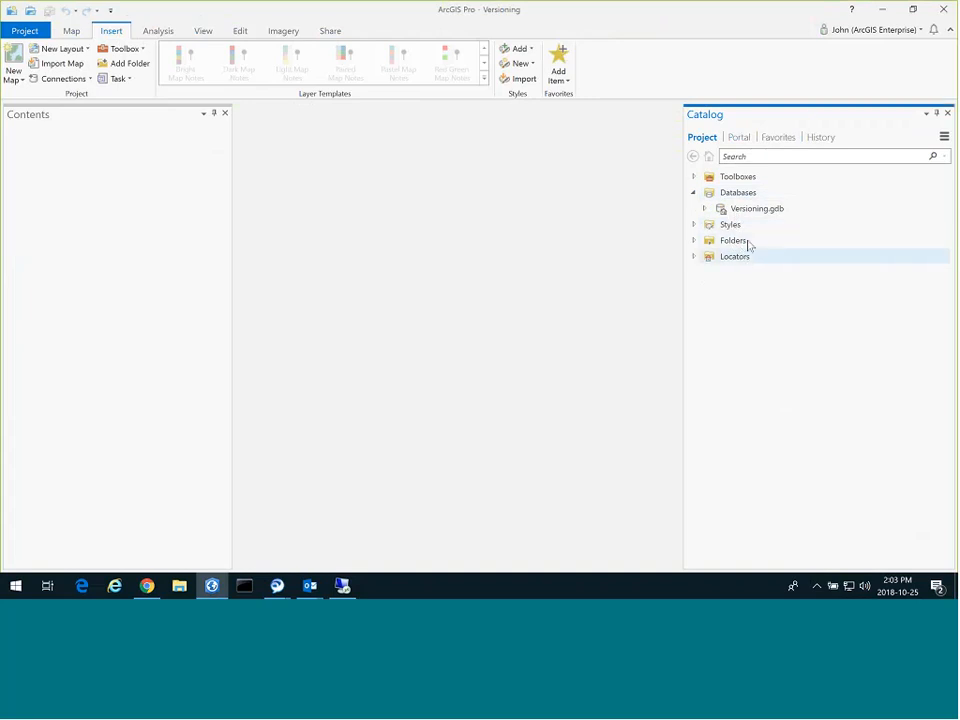
From the portal's My Content, add the Halifax Parks feature layer to a new map.
click(739, 140)
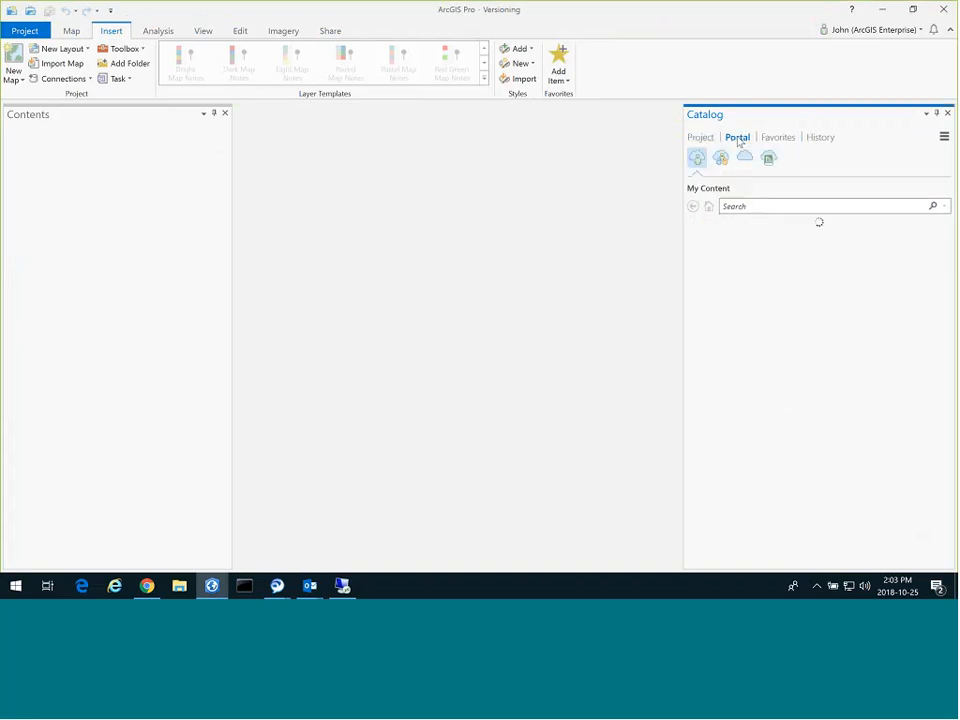
click(742, 262)
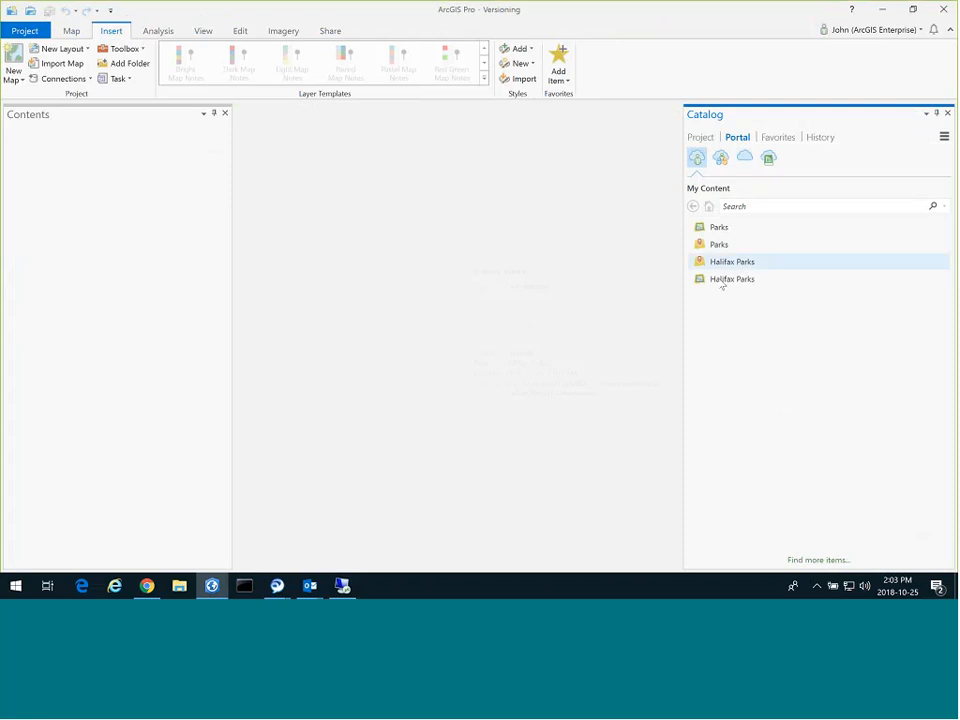
mouse_move(720, 228)
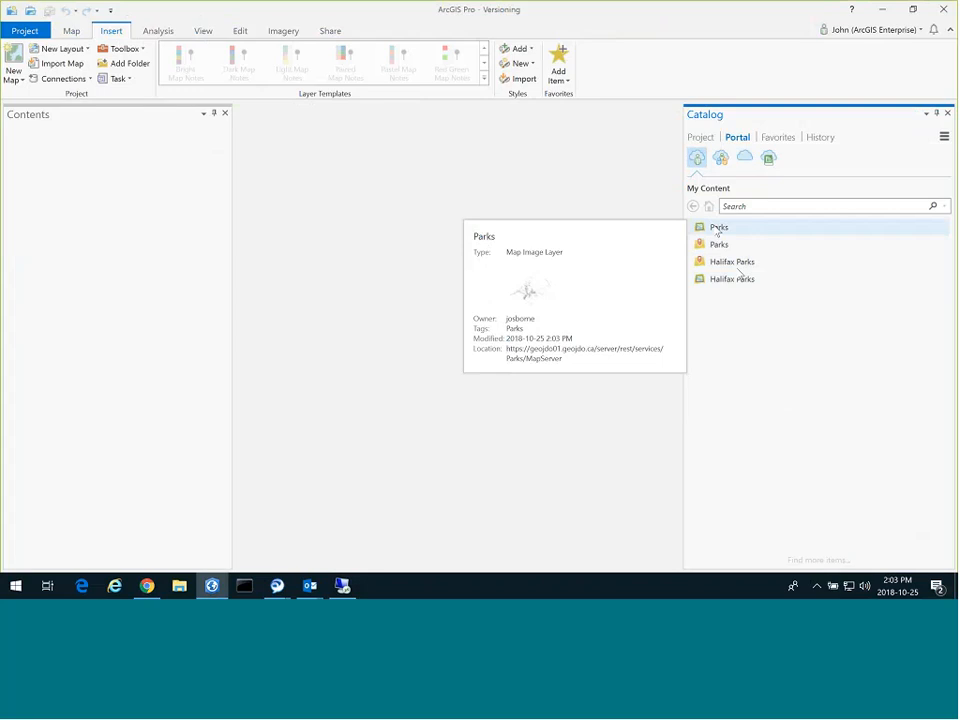
mouse_move(740, 262)
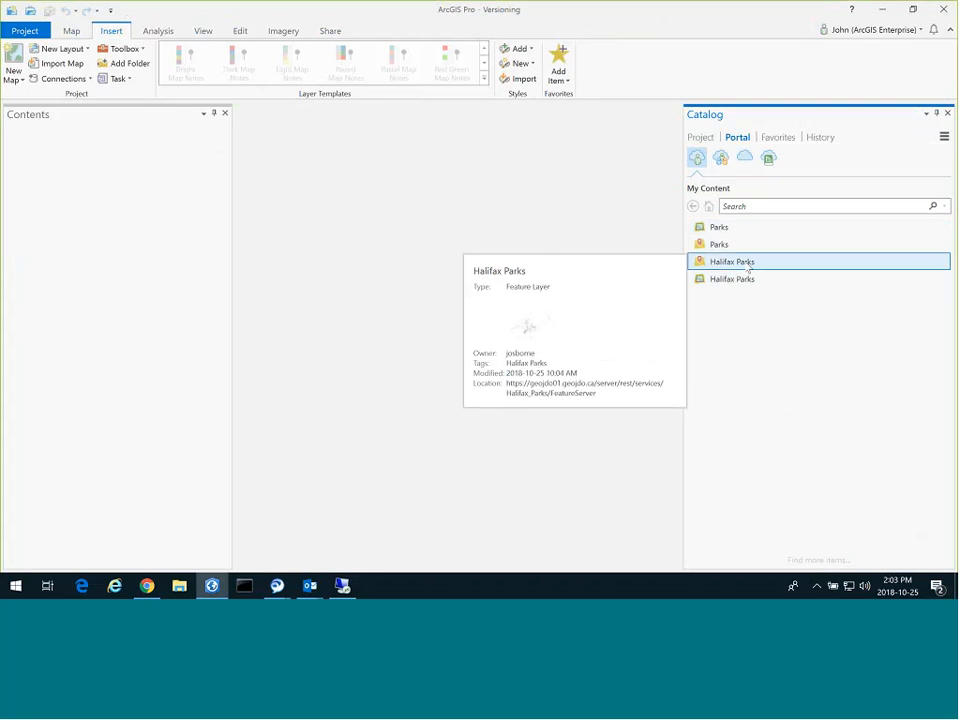
right_click(748, 267)
mouse_move(754, 271)
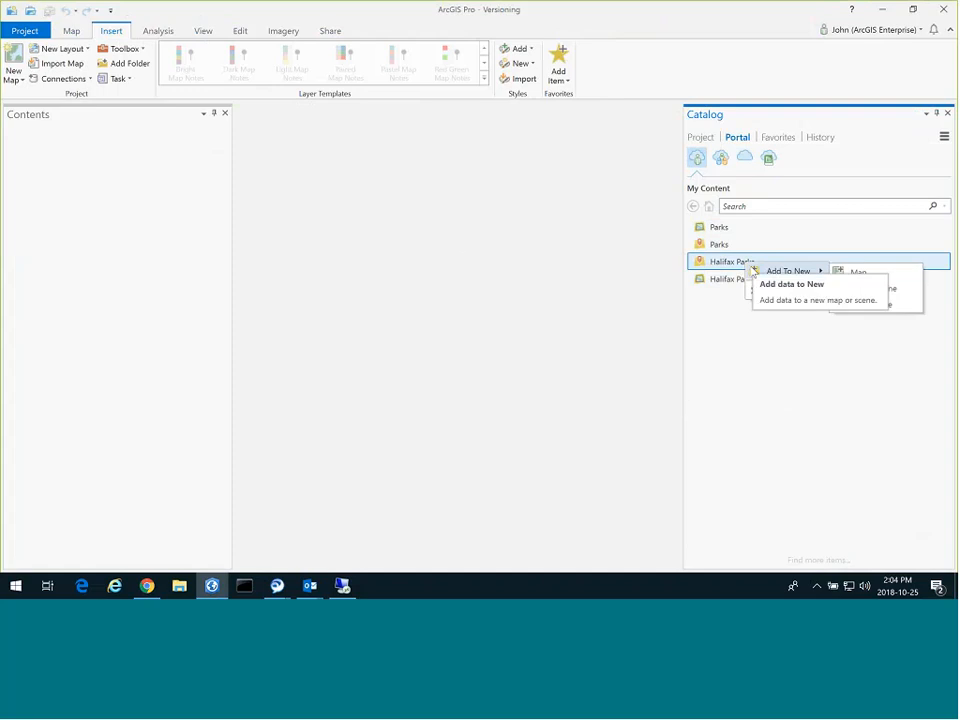
click(856, 273)
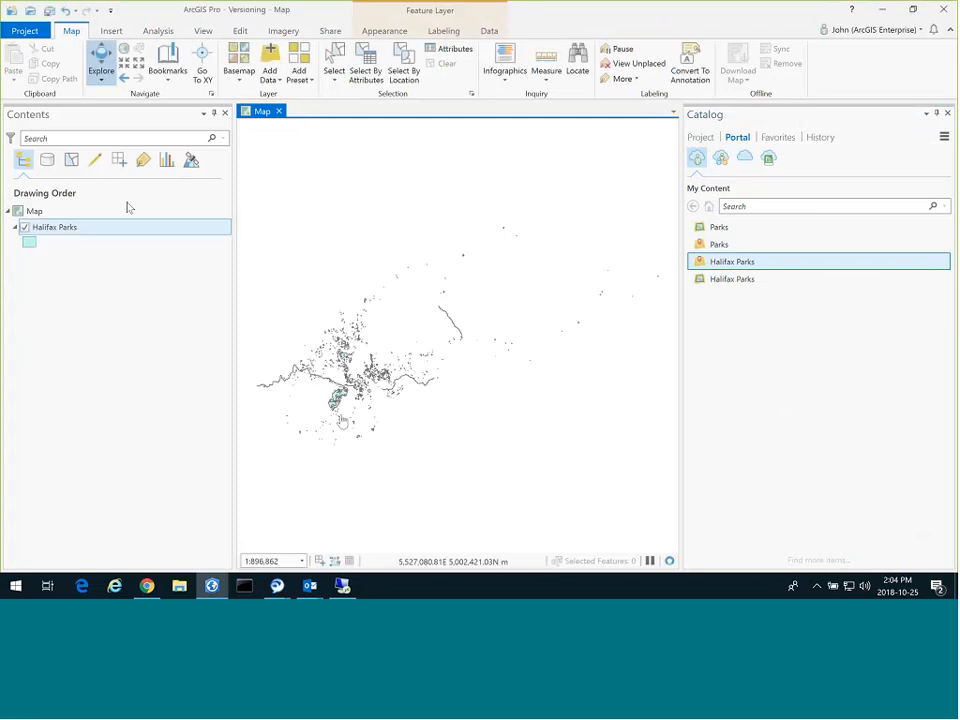
List Contents by data source, select sde.DEFAULT (Halifax_Parks), and open Version Manager.
click(49, 163)
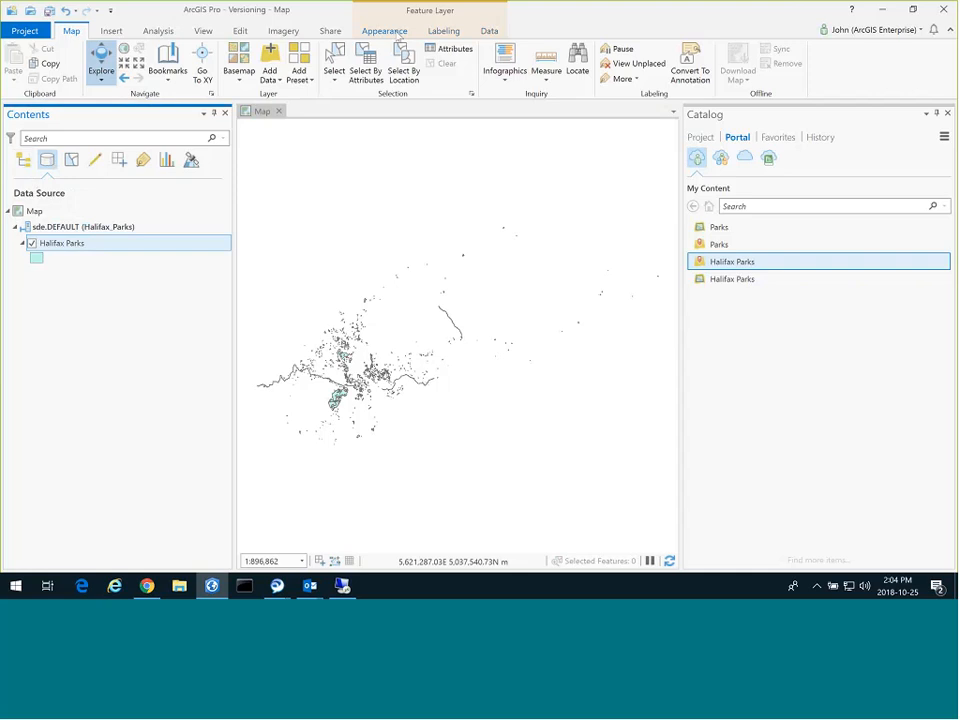
click(84, 228)
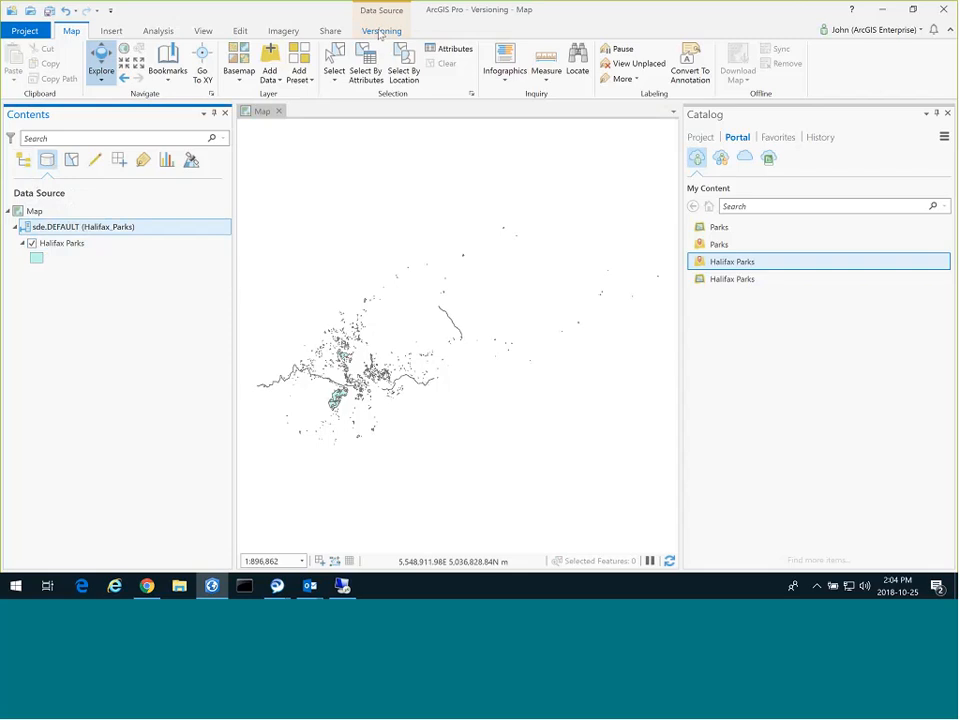
click(380, 32)
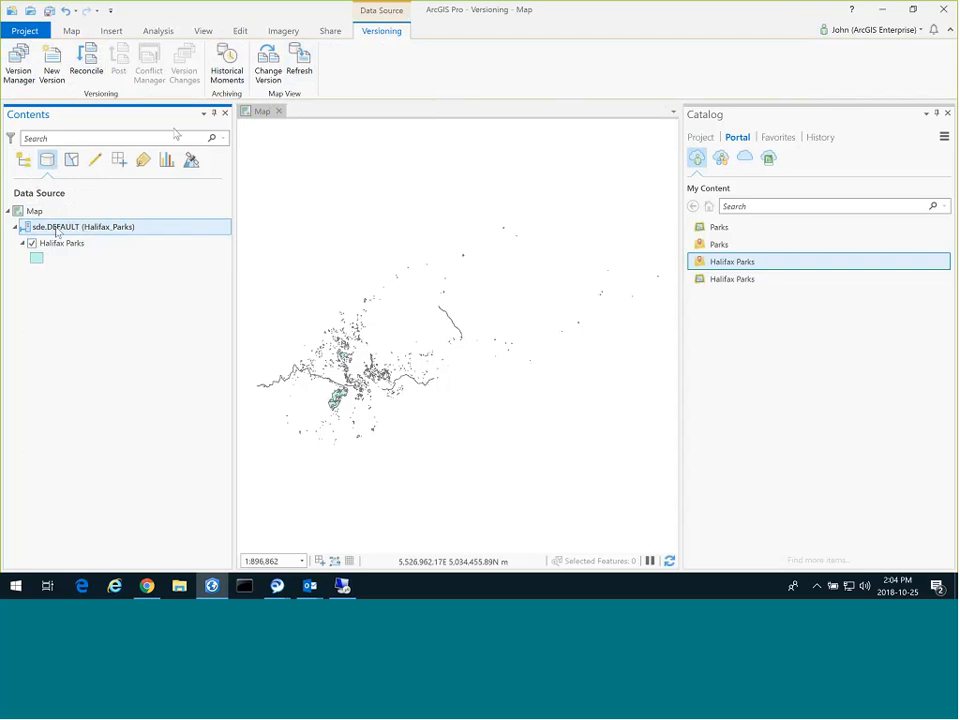
click(18, 62)
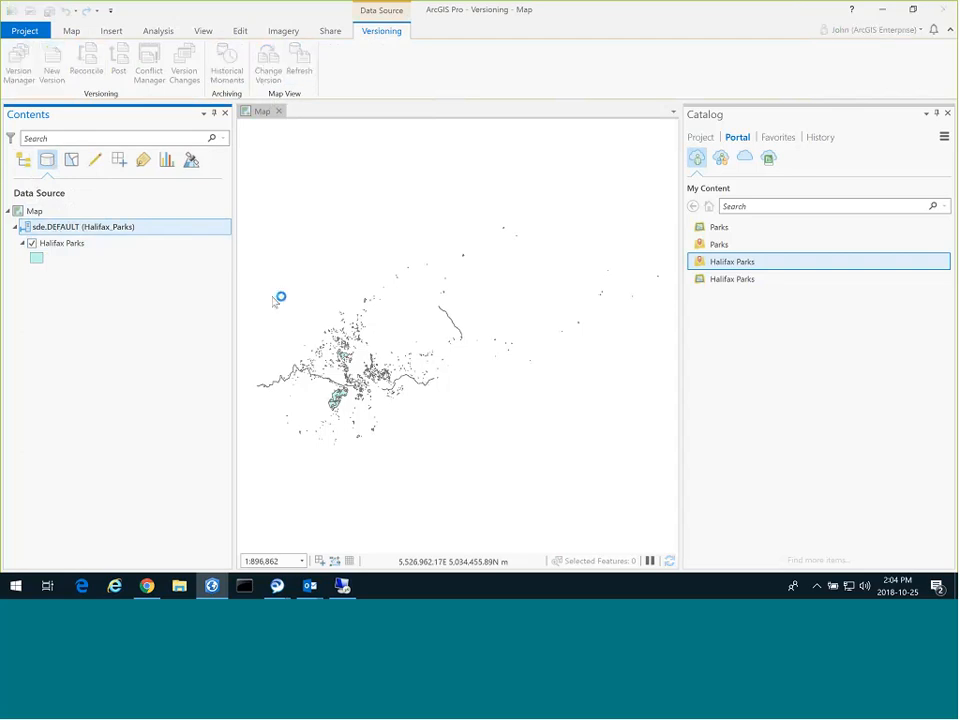
click(262, 176)
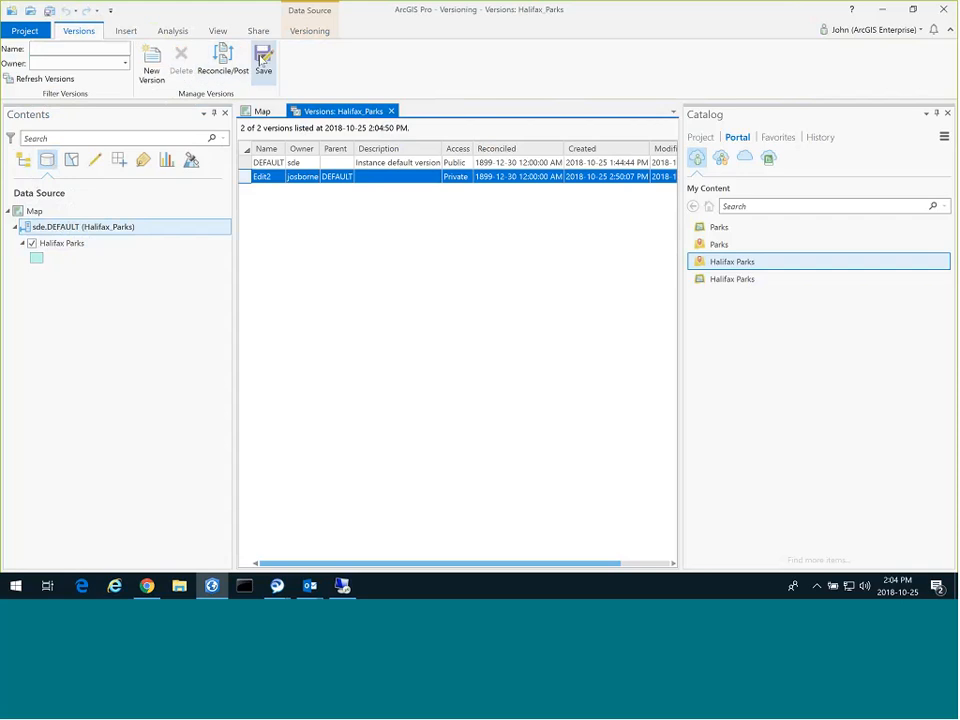
click(264, 60)
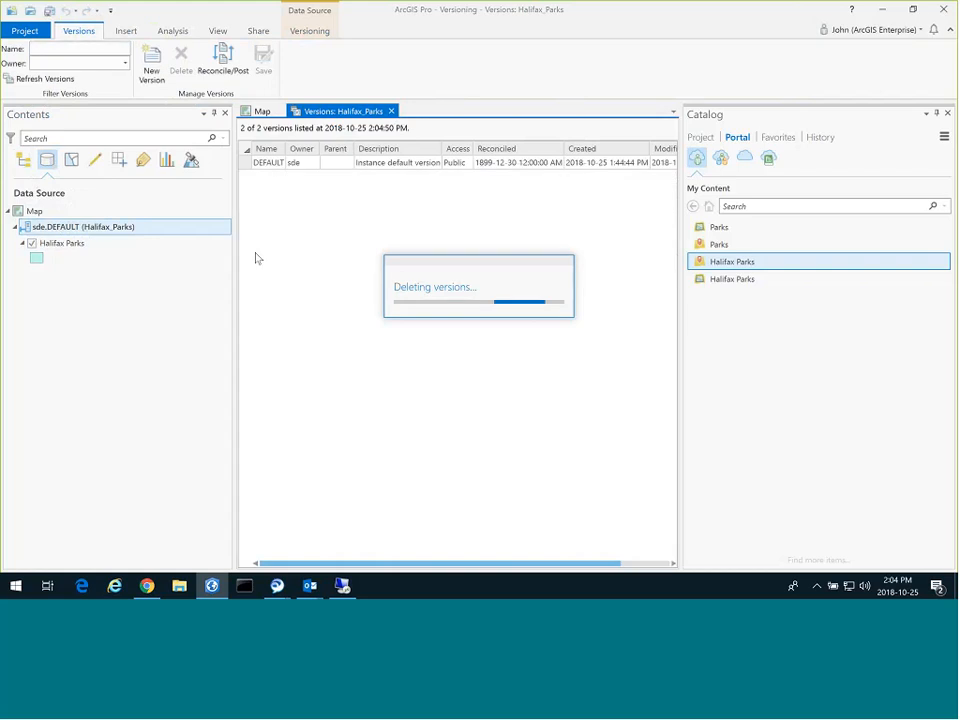
right_click(251, 166)
click(275, 170)
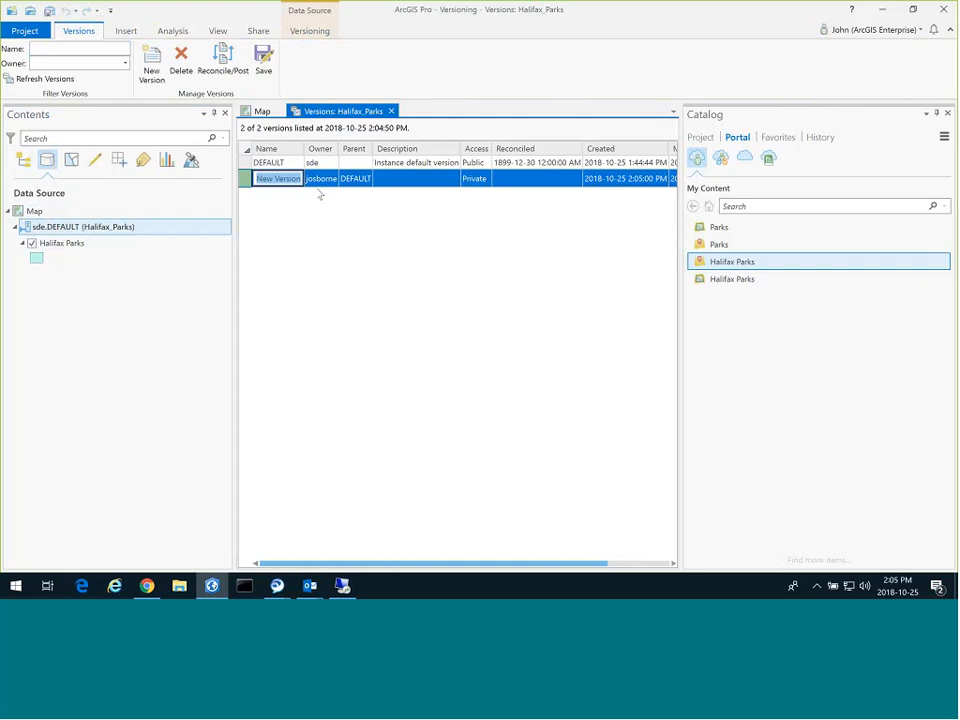
right_click(251, 166)
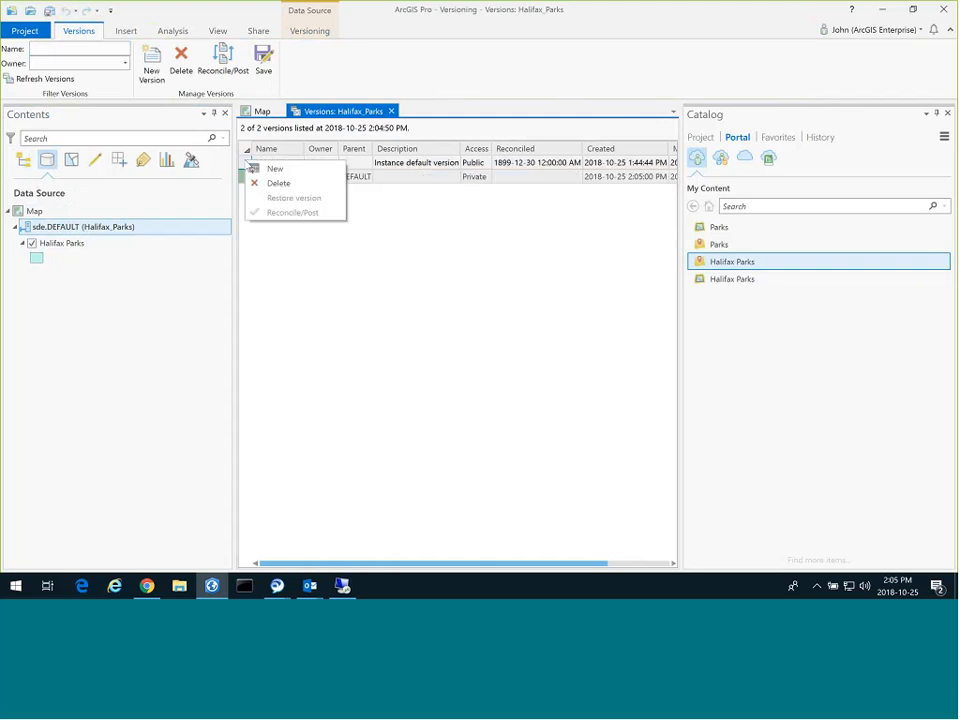
click(262, 168)
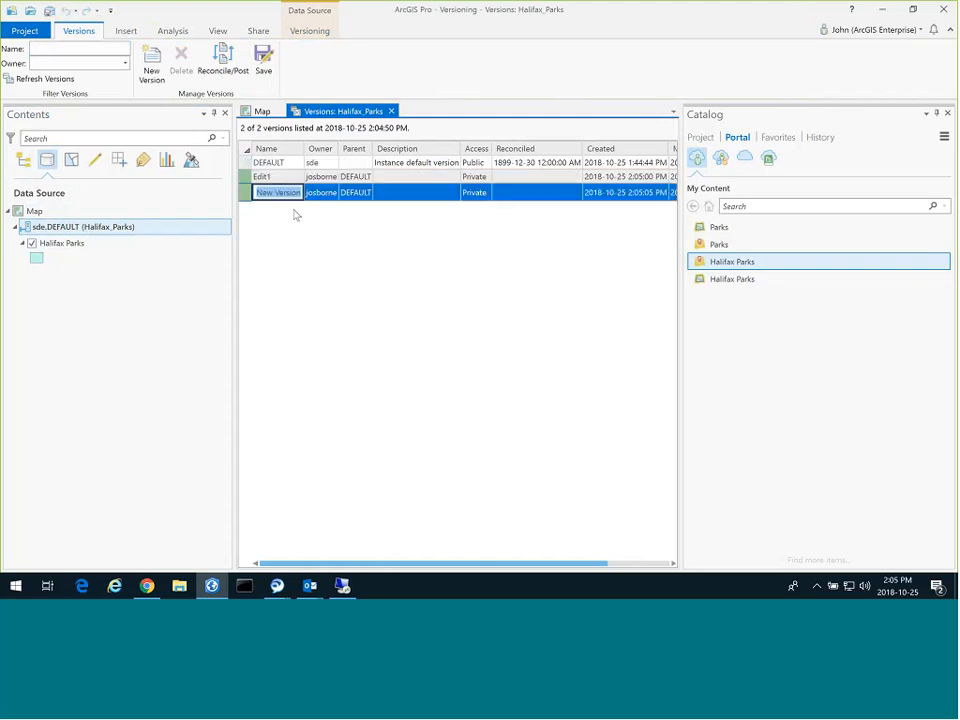
text(Edi)
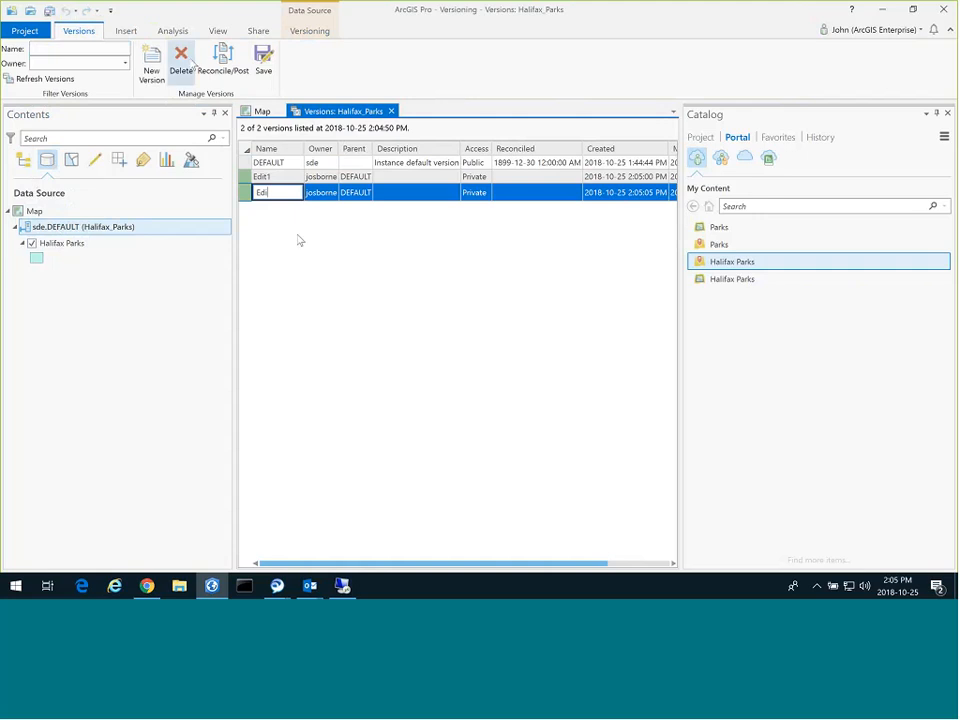
text(t2)
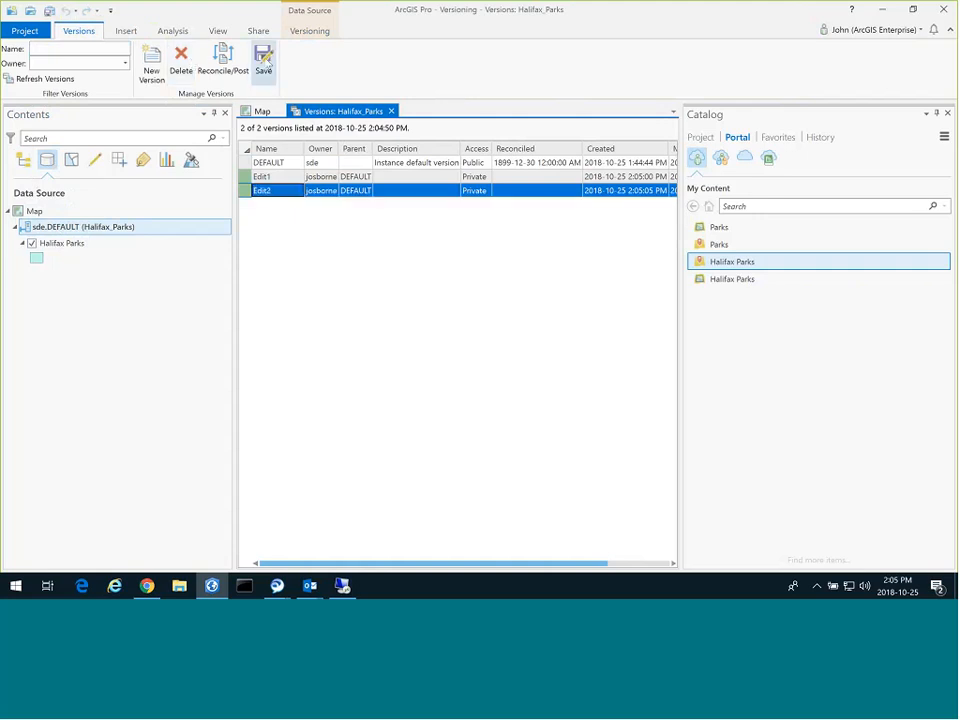
click(264, 62)
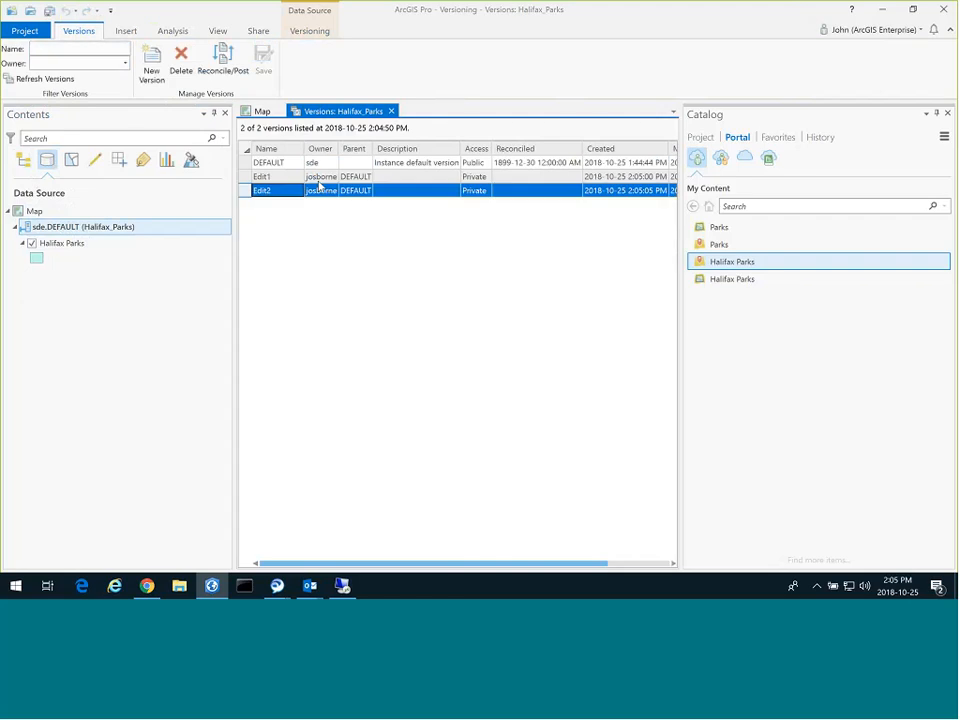
click(151, 62)
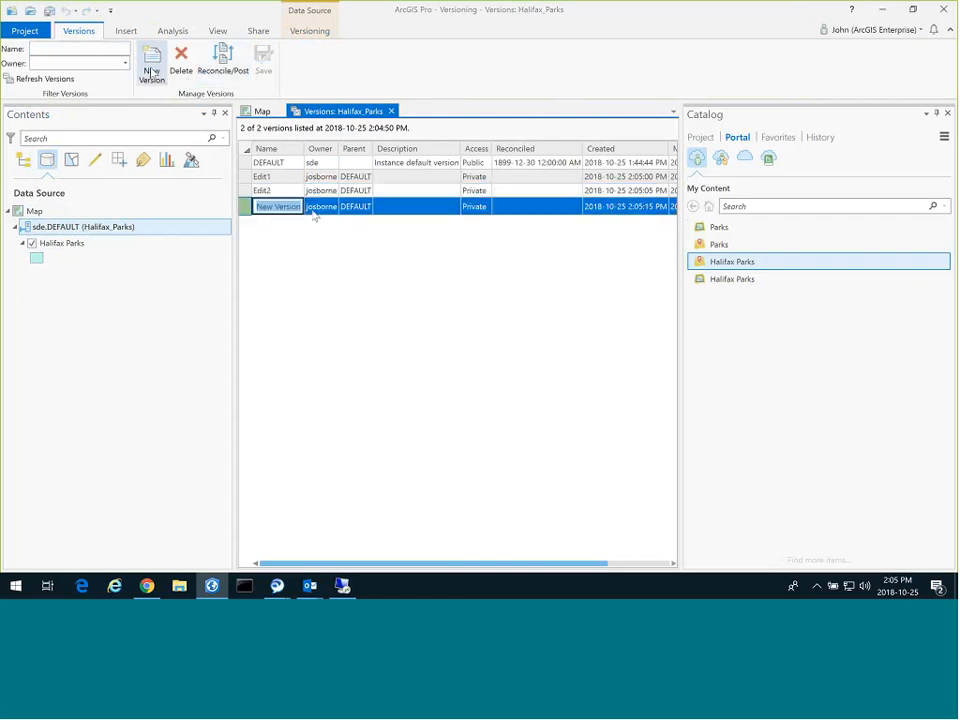
click(362, 206)
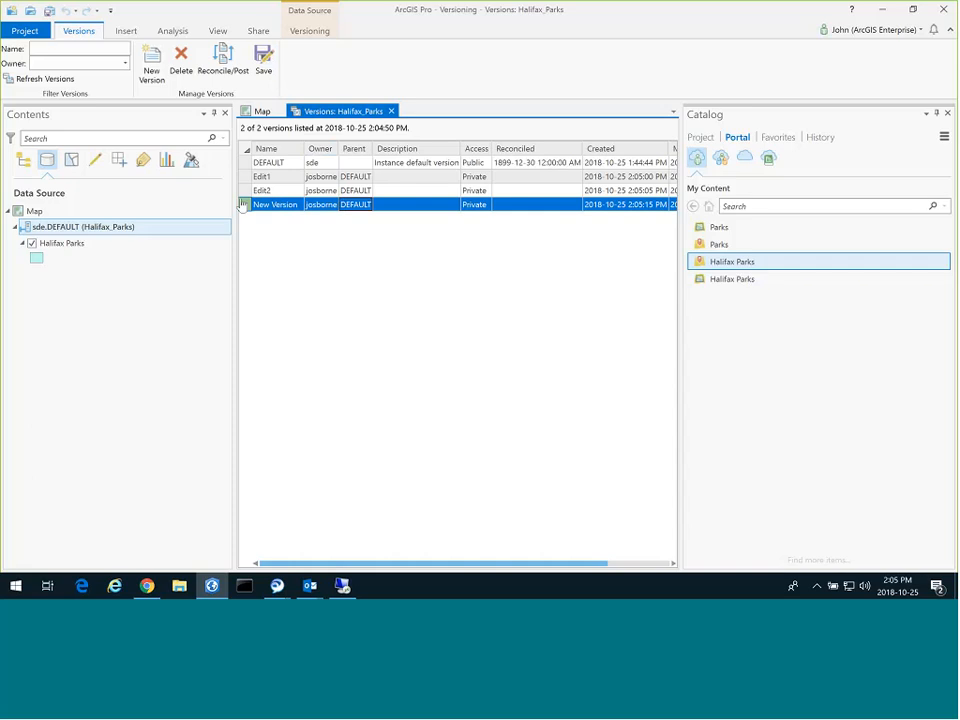
click(181, 62)
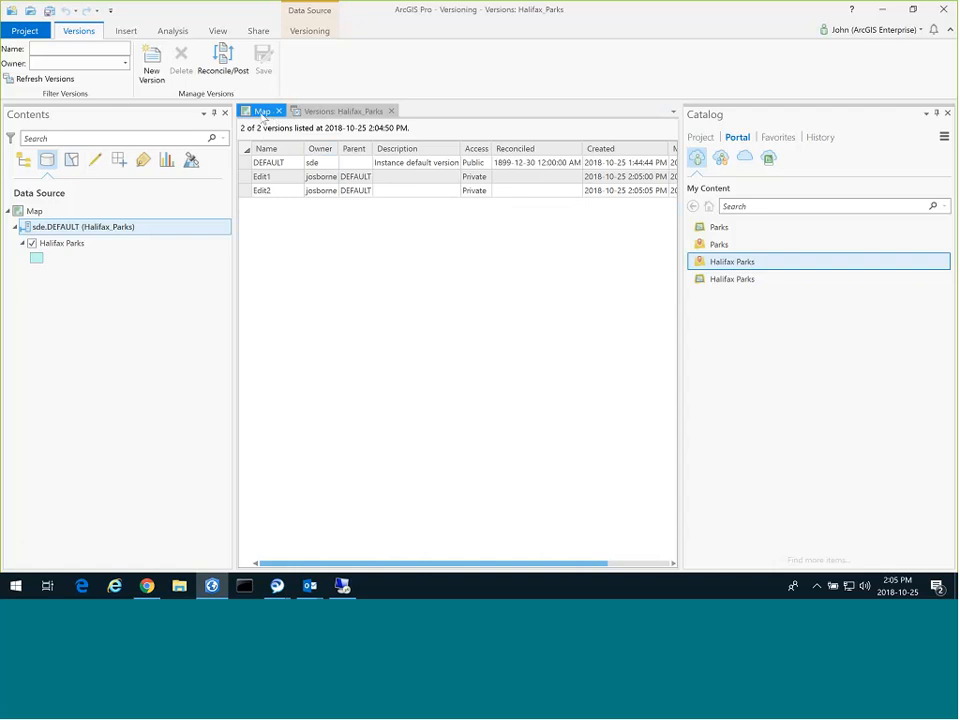
Change the parks map's data source version from DEFAULT to Edit1.
click(261, 113)
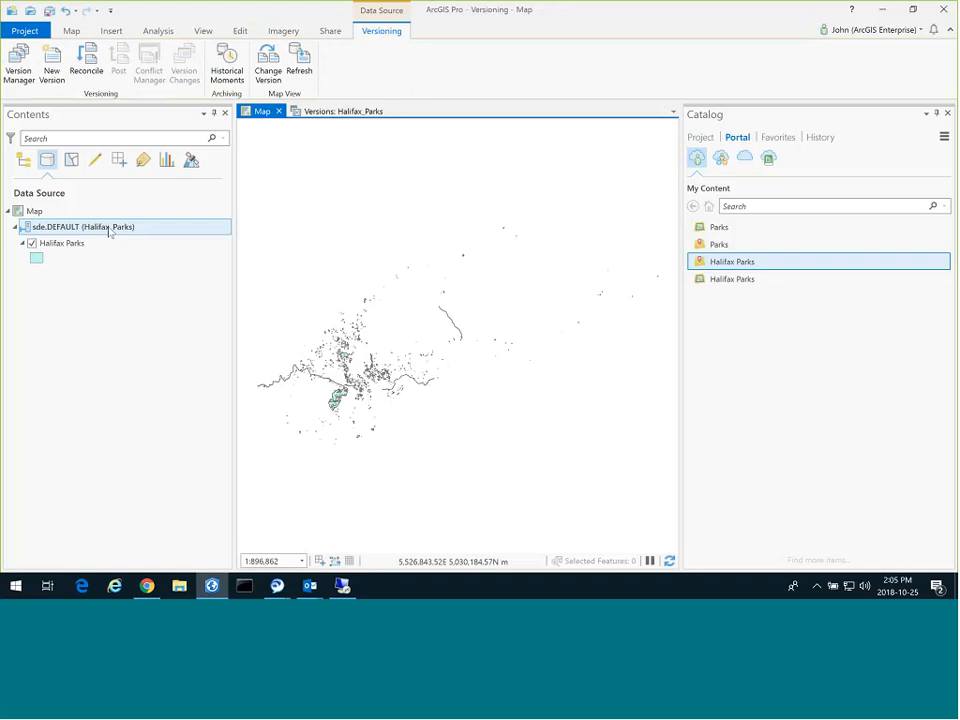
right_click(110, 232)
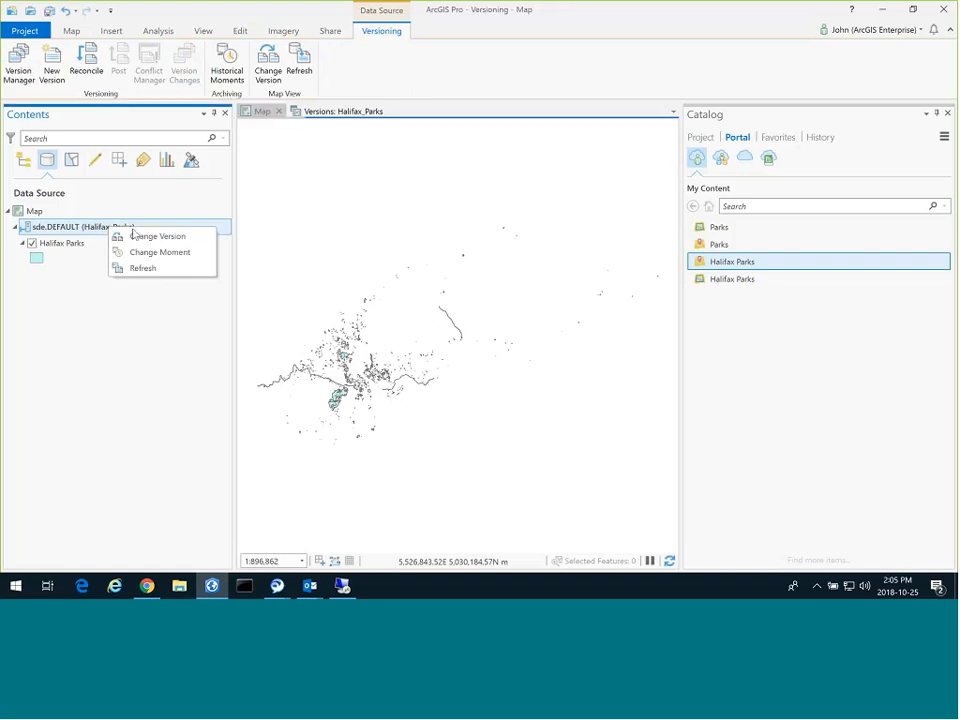
click(133, 234)
click(399, 265)
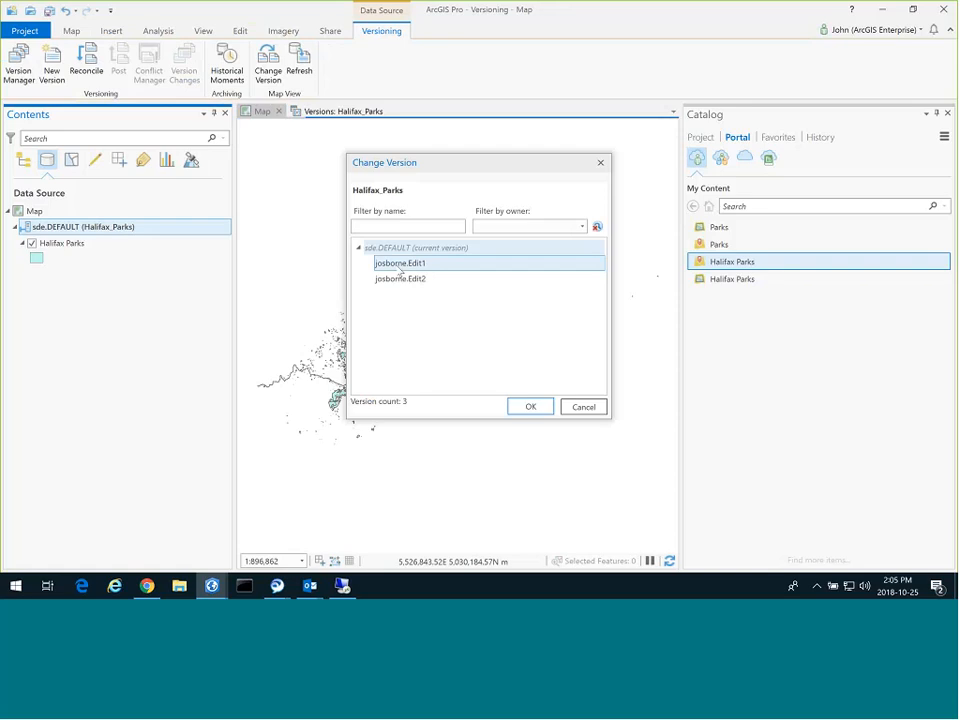
click(528, 407)
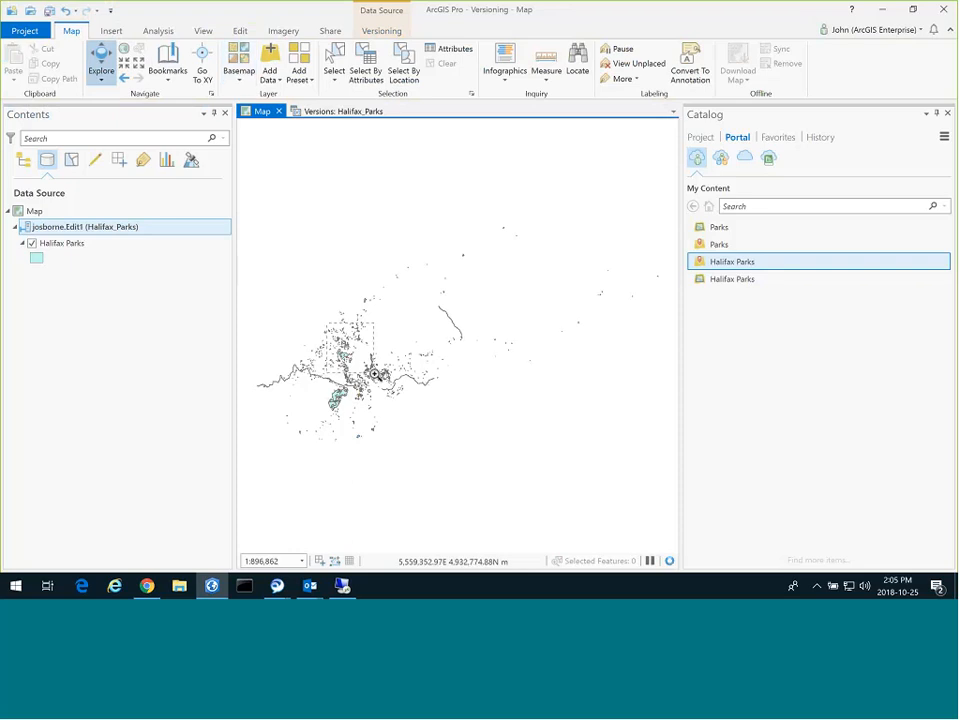
Zoom in close on a small cluster of parks in the map center.
scroll(307, 387, up, 1)
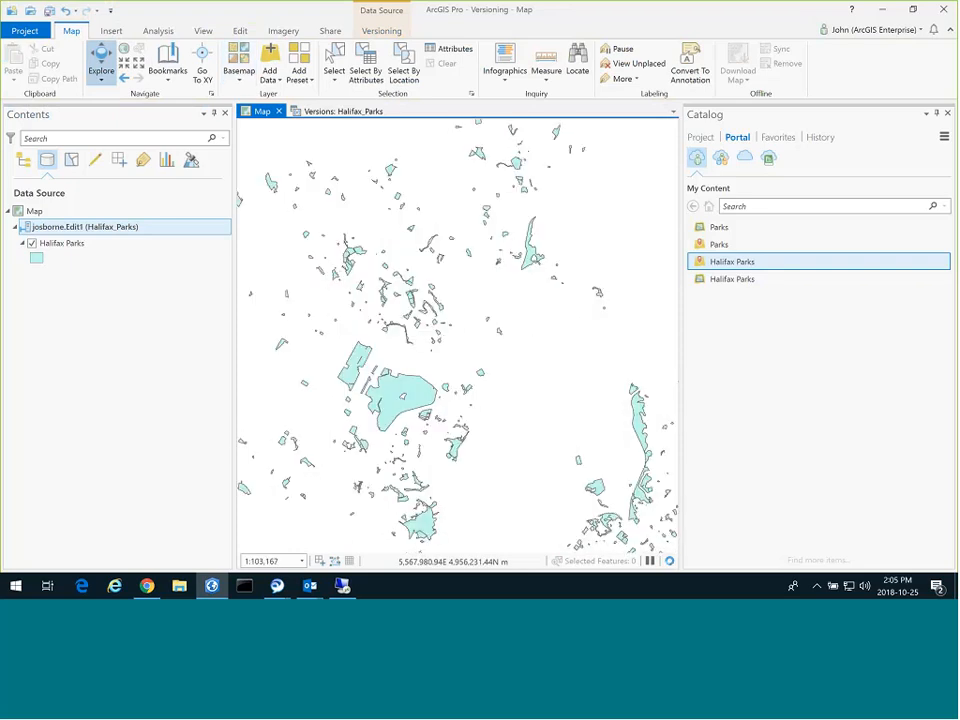
drag(312, 210, 515, 373)
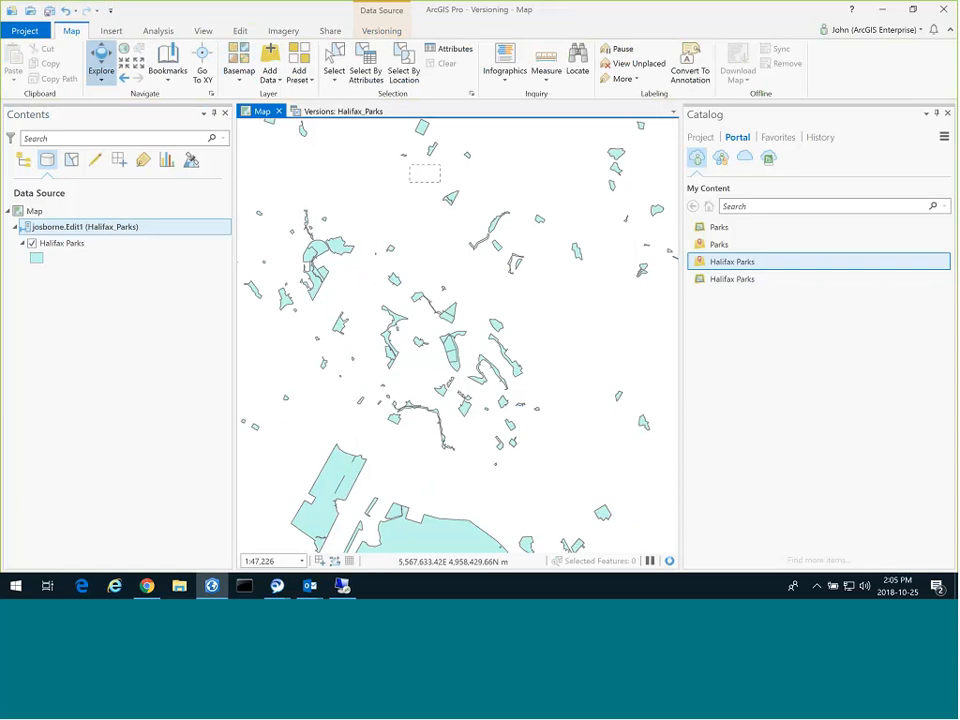
drag(440, 183, 626, 321)
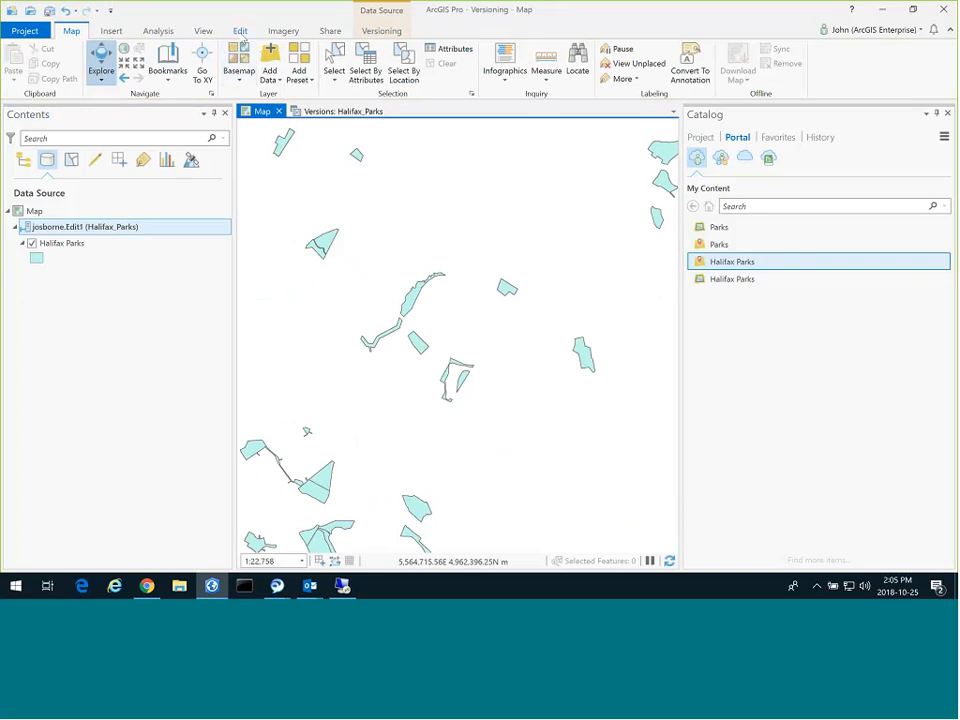
Draw a new four-corner Halifax Parks polygon using the Create templates.
click(242, 36)
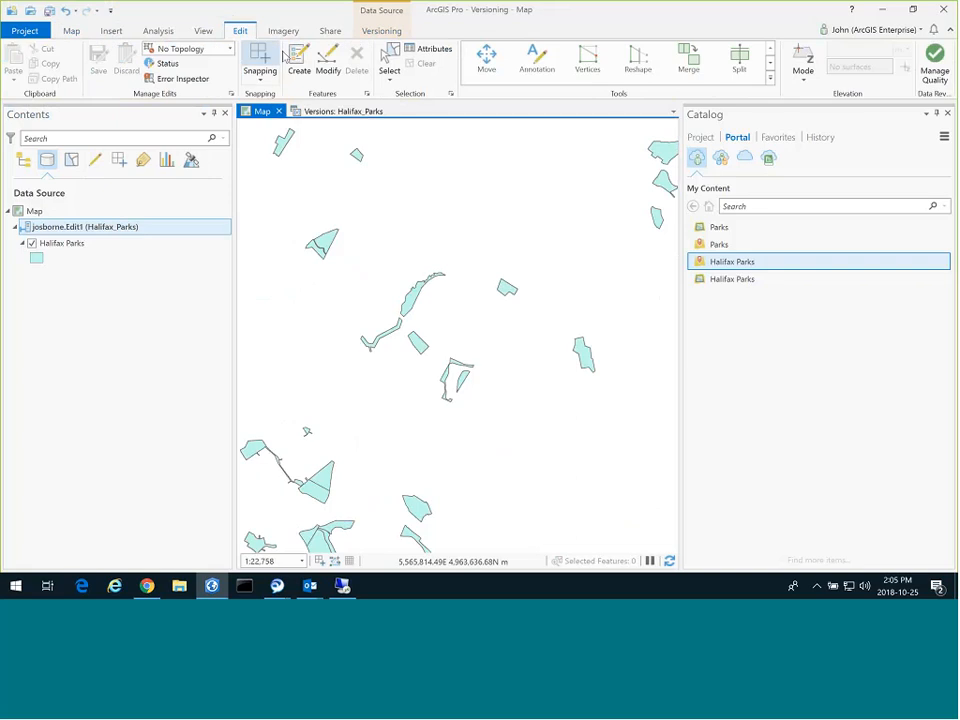
click(298, 62)
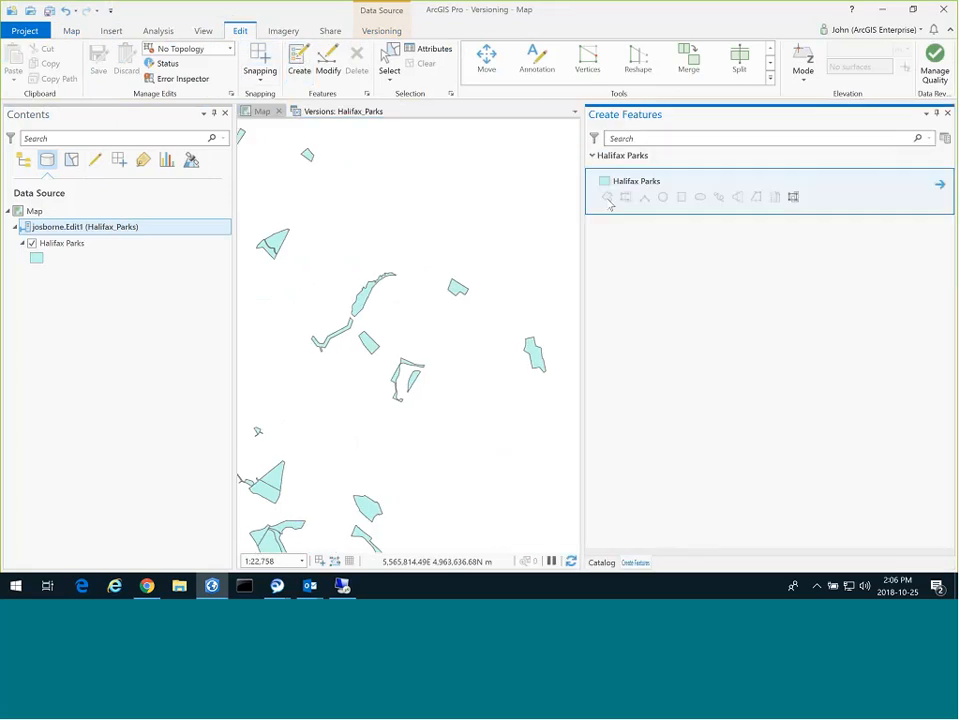
click(607, 197)
click(436, 164)
click(489, 160)
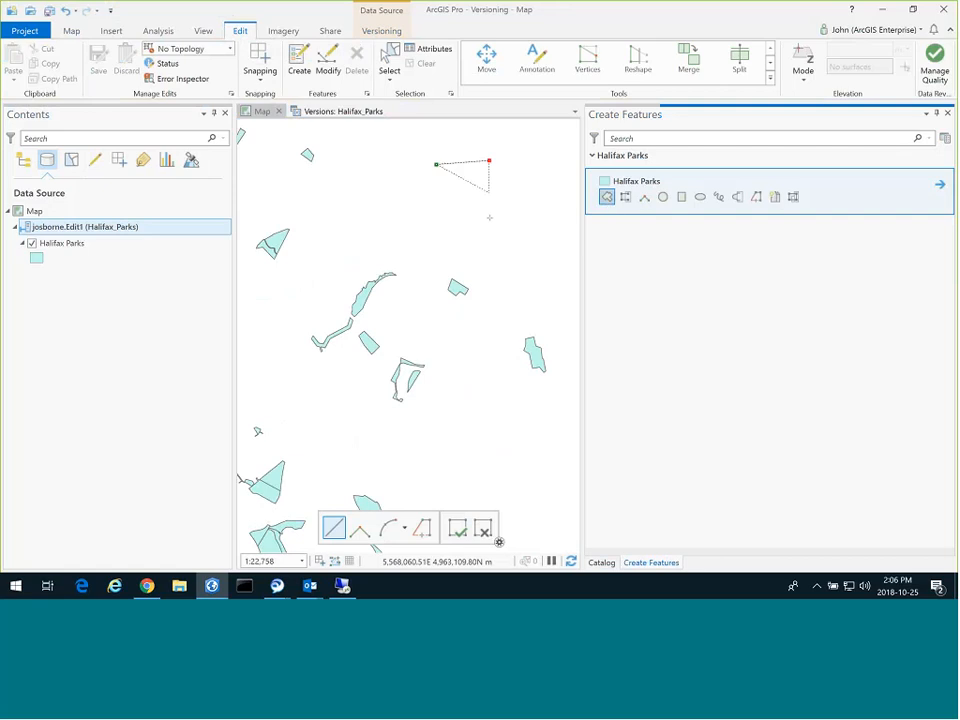
click(489, 217)
double_click(441, 207)
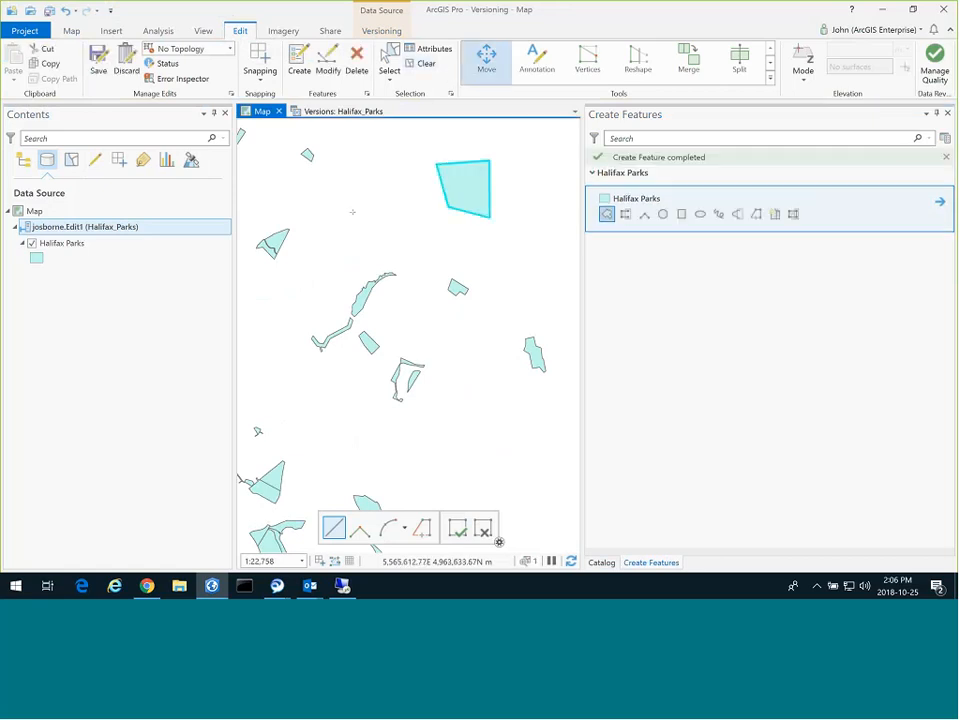
Move TAYLOR DRIVE PARK up and to the right, then delete OLEARY DRIVE PARK.
click(486, 60)
click(654, 163)
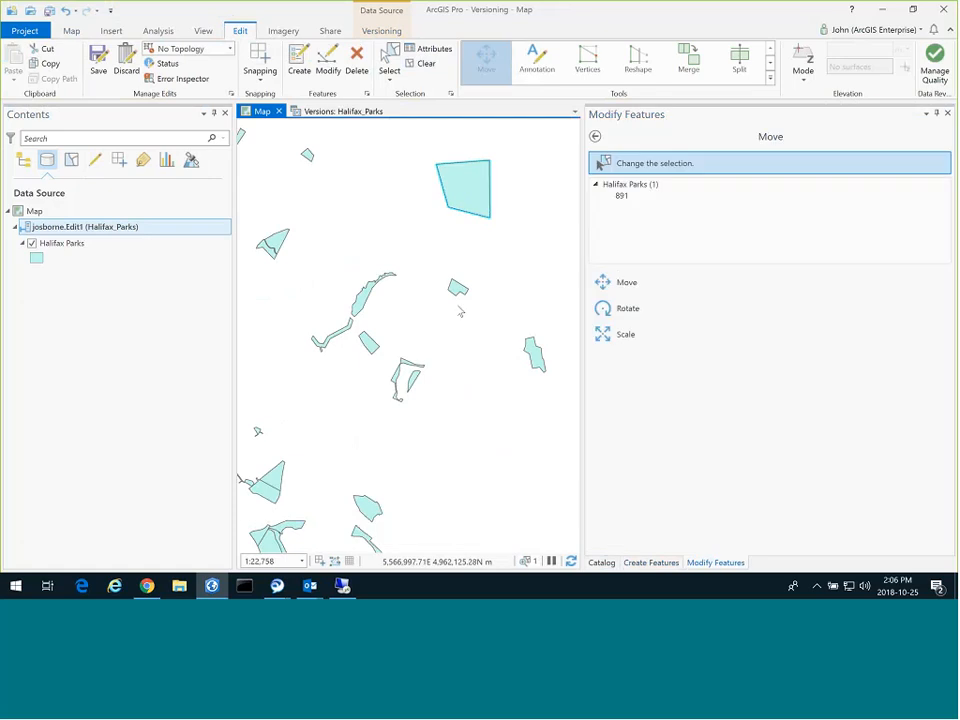
click(458, 288)
drag(458, 288, 494, 263)
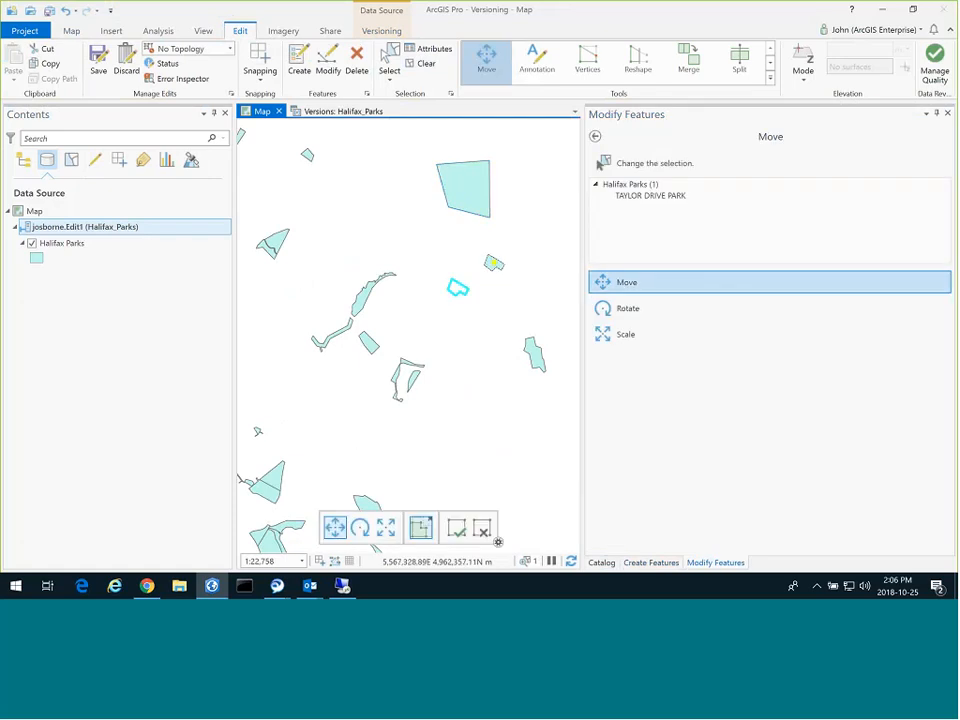
key(F2)
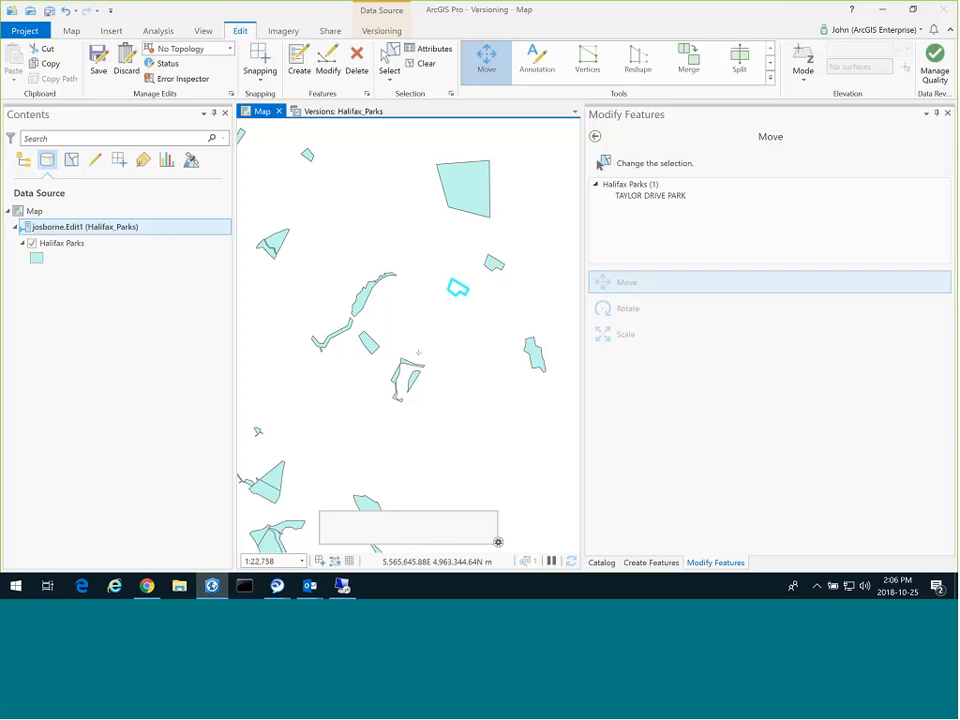
click(308, 156)
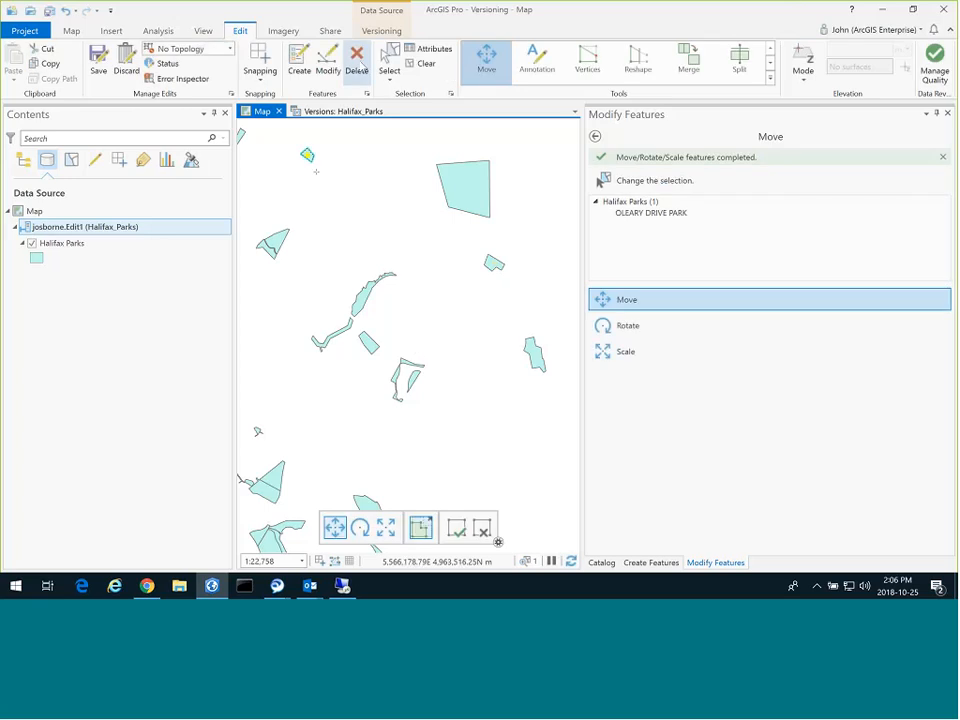
click(360, 64)
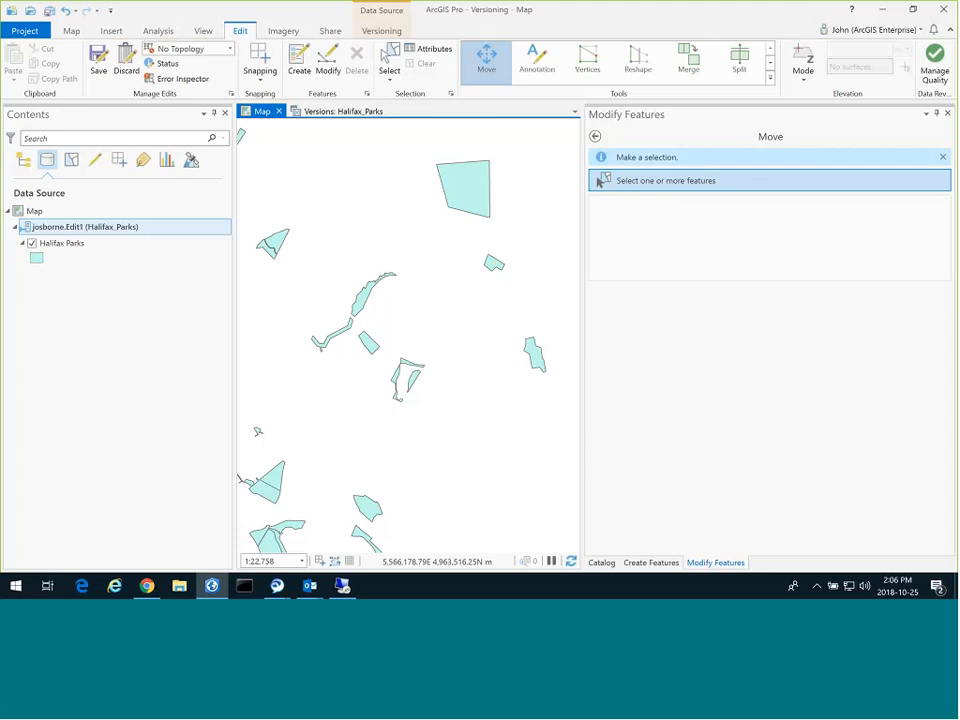
Filter the undo history to editing operations, then save all Edit1 edits and confirm.
click(75, 11)
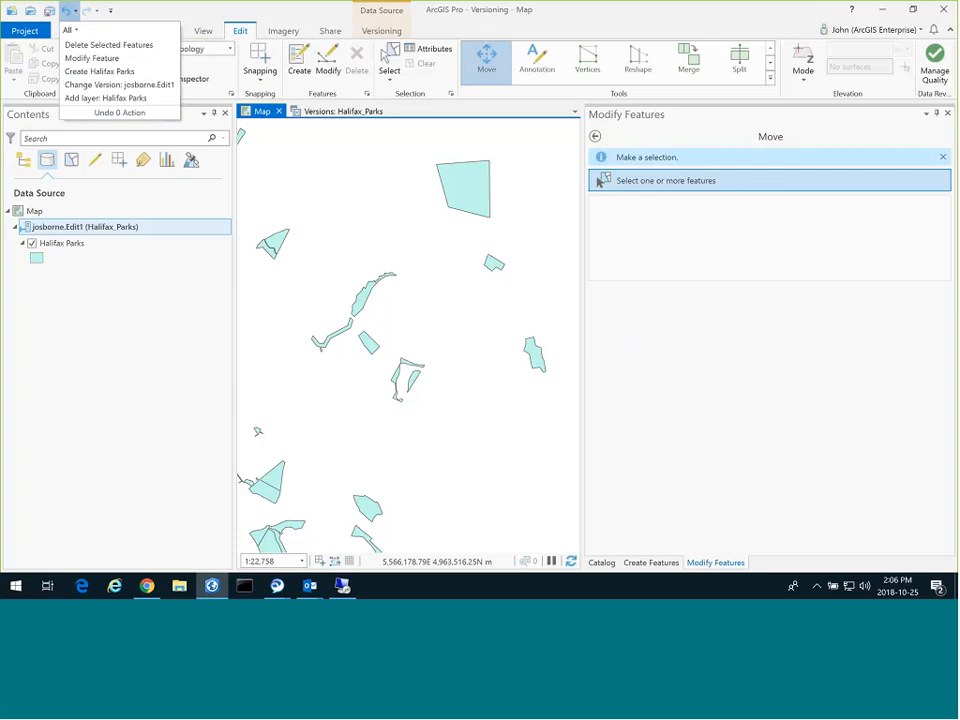
click(70, 30)
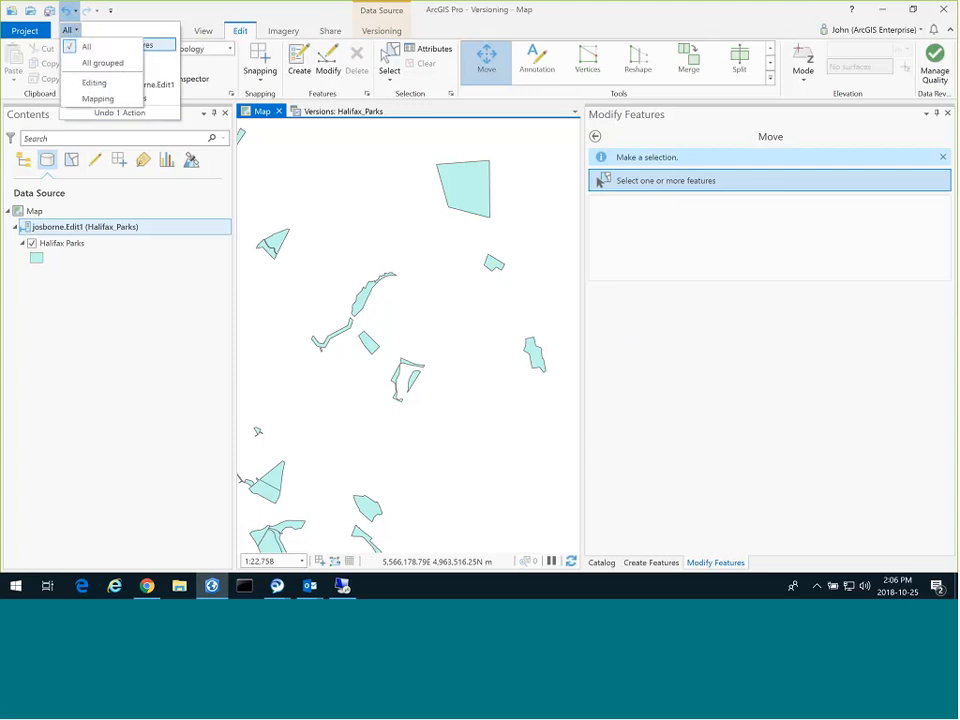
click(94, 83)
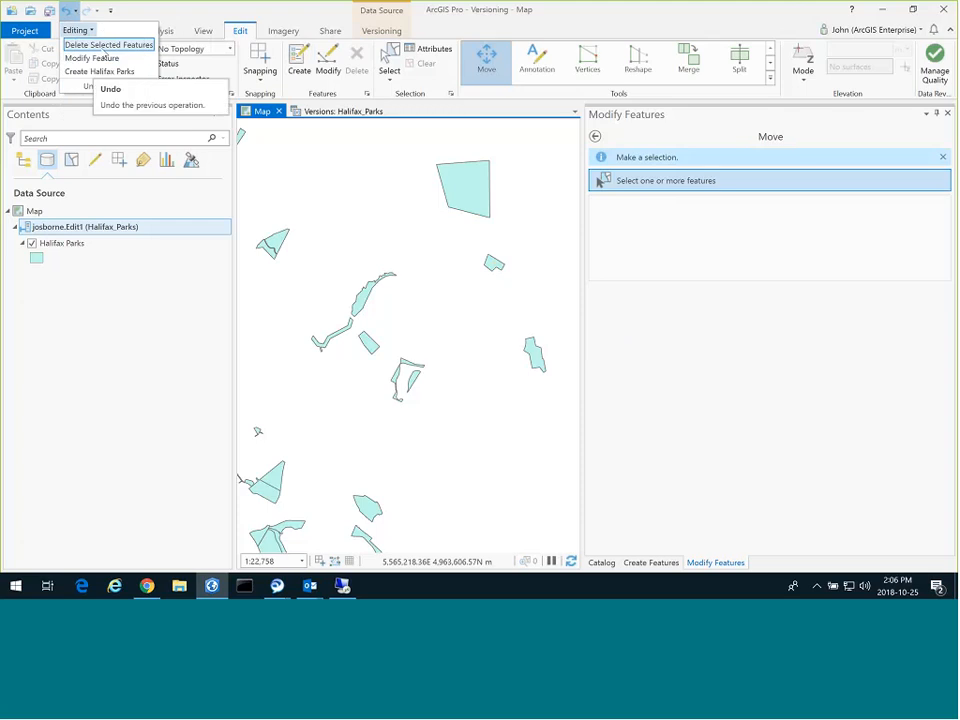
click(80, 44)
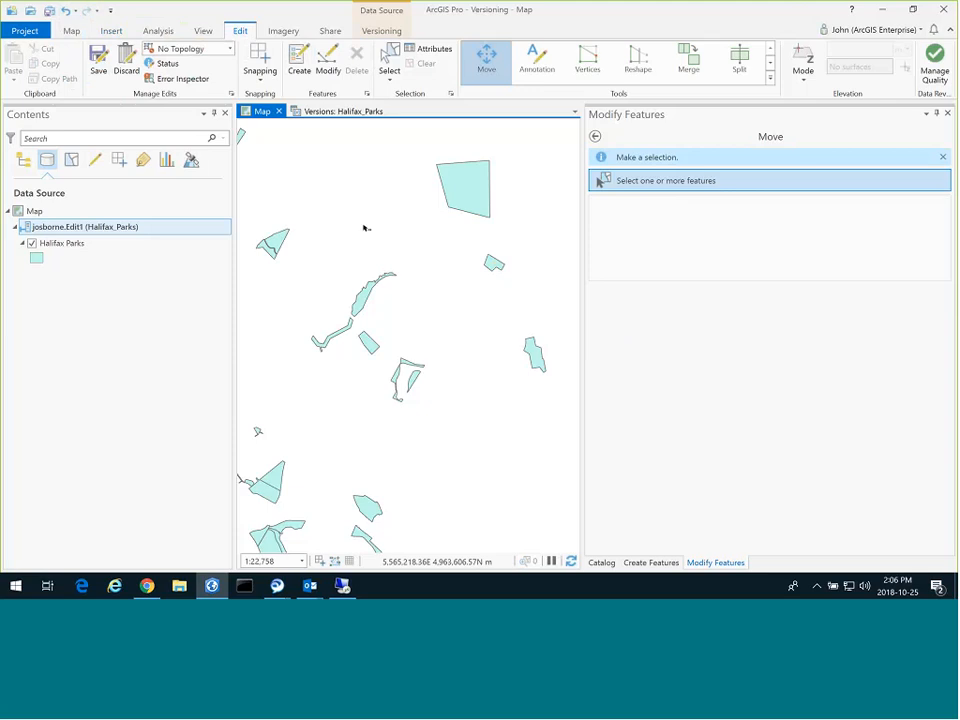
click(98, 62)
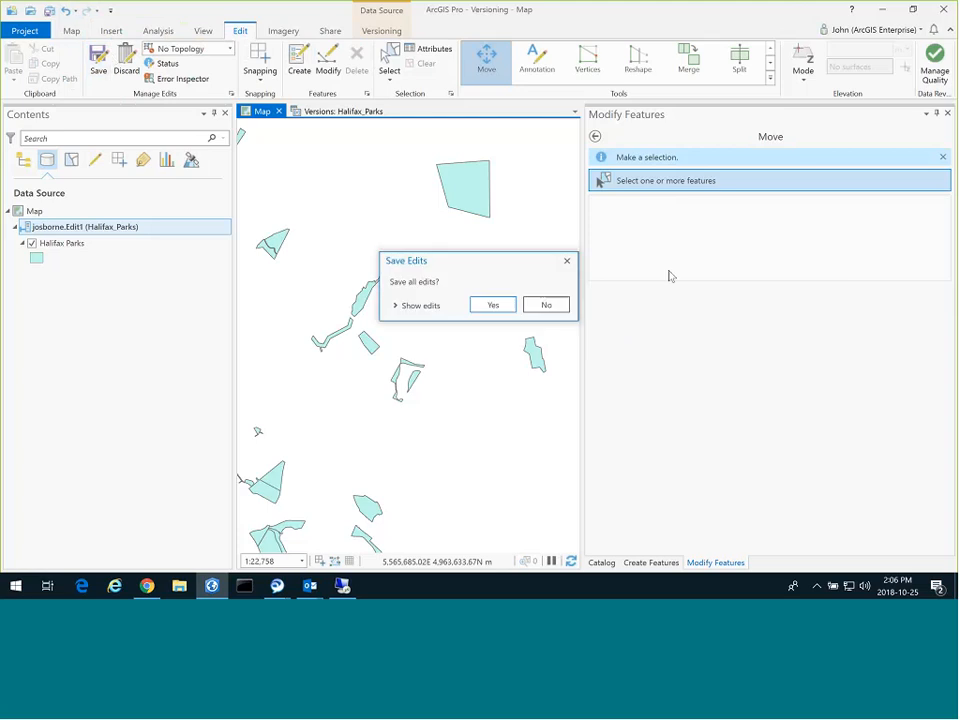
click(483, 306)
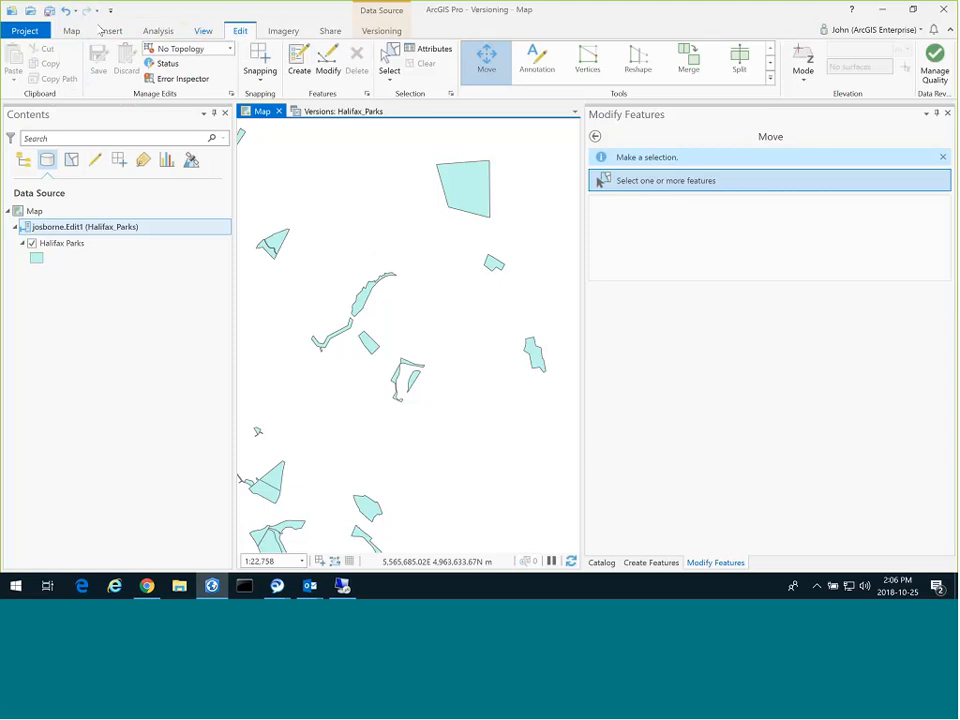
From the Versioning tab, run Reconcile on Edit1 and then Post its park edits to DEFAULT.
click(381, 30)
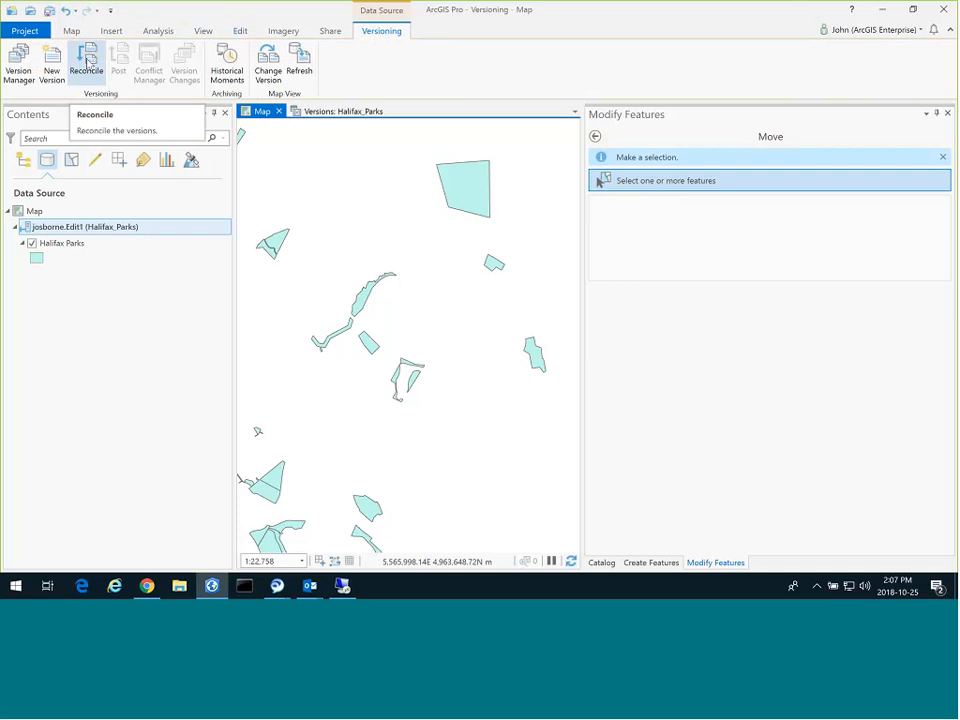
click(88, 62)
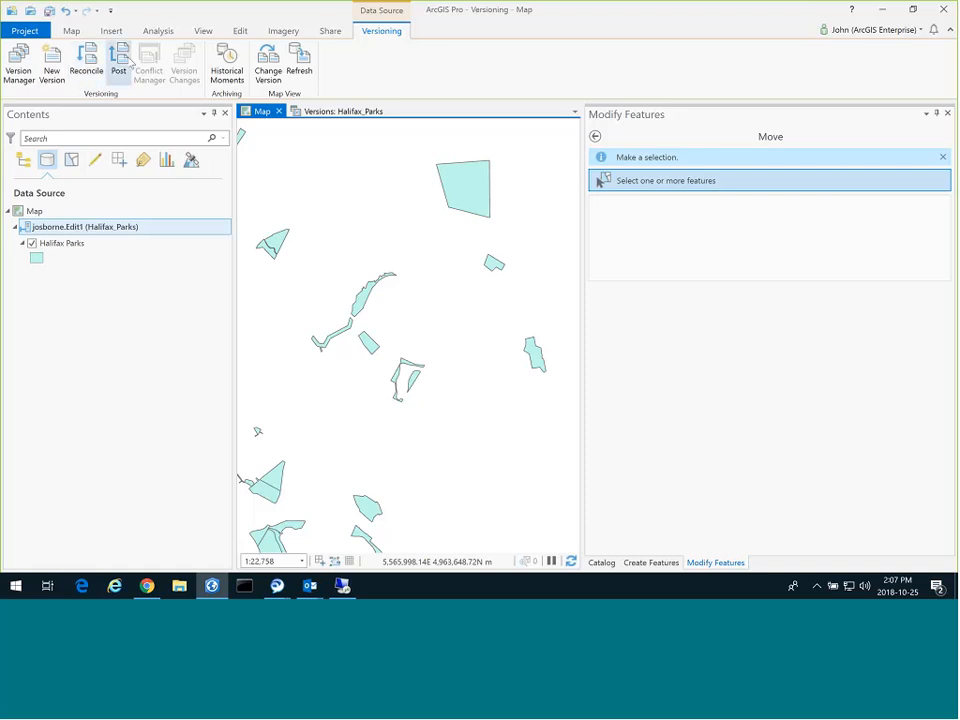
click(120, 62)
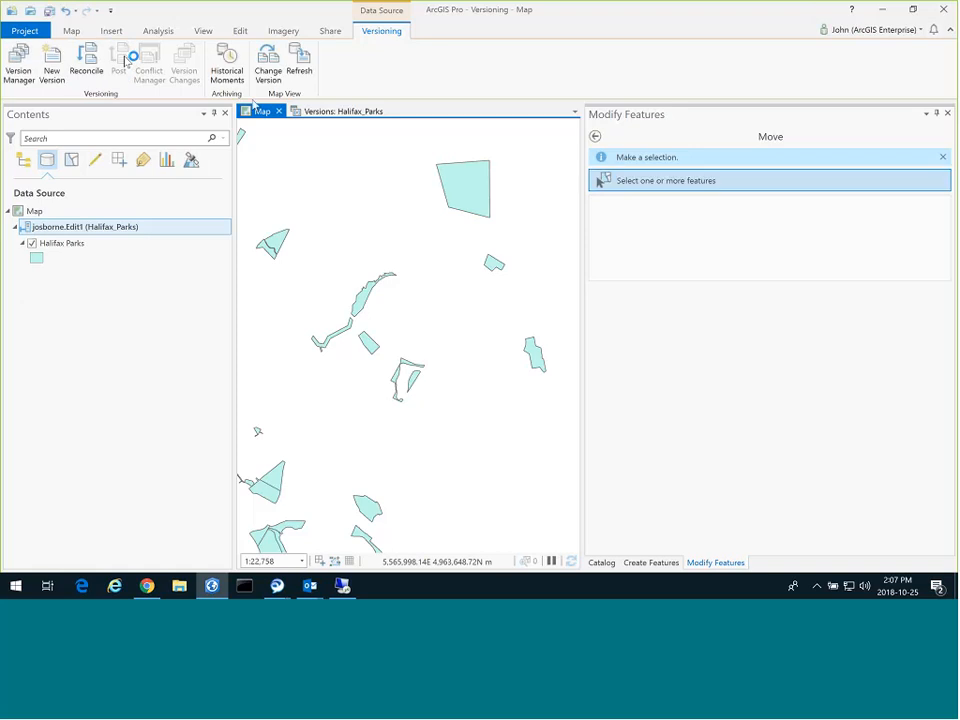
Switch the map's version to sde.DEFAULT, then to josborne.Edit2, to compare the parks.
click(99, 237)
right_click(98, 229)
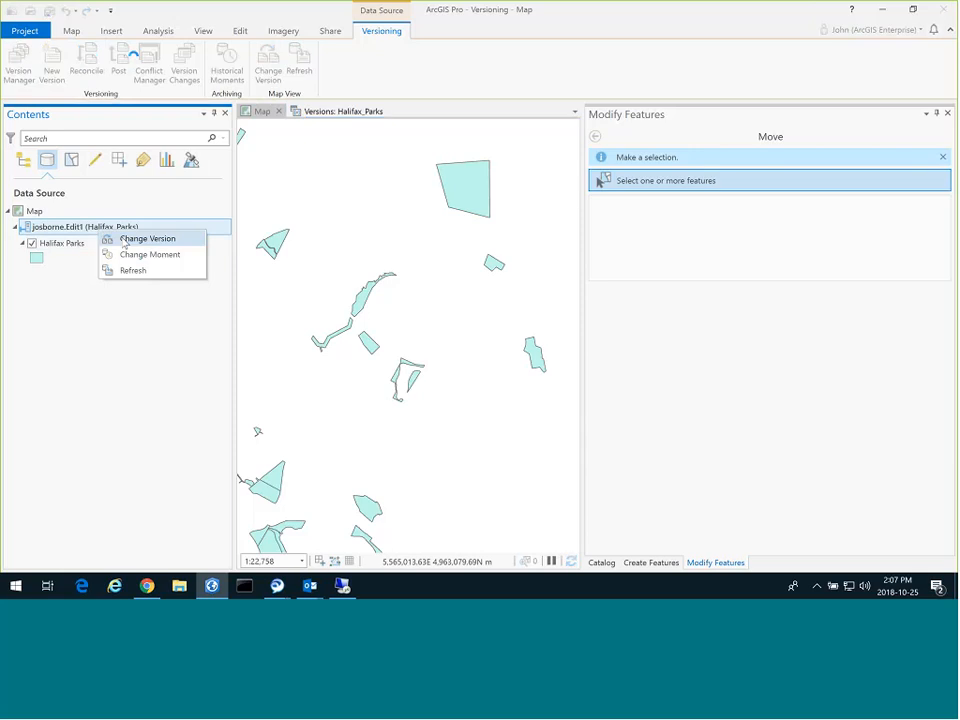
click(125, 238)
click(400, 250)
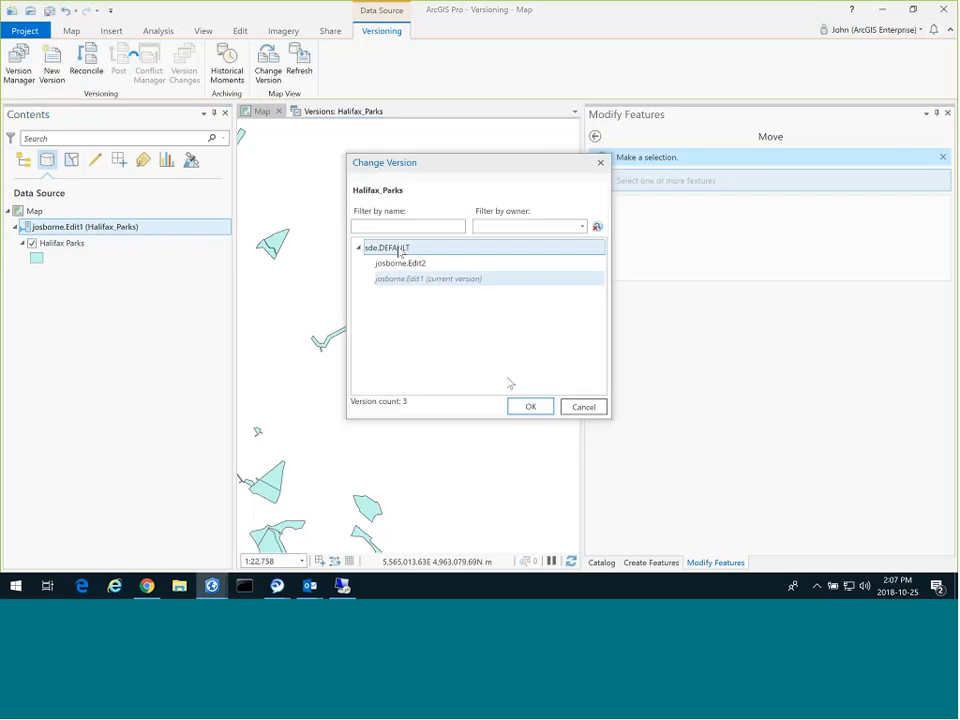
click(530, 406)
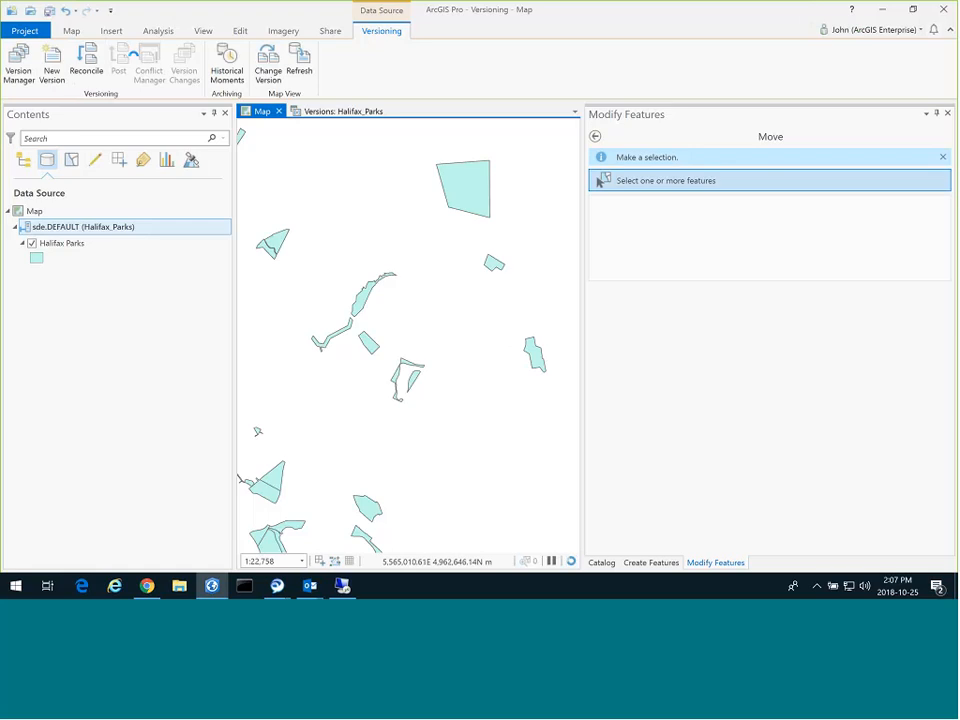
right_click(78, 228)
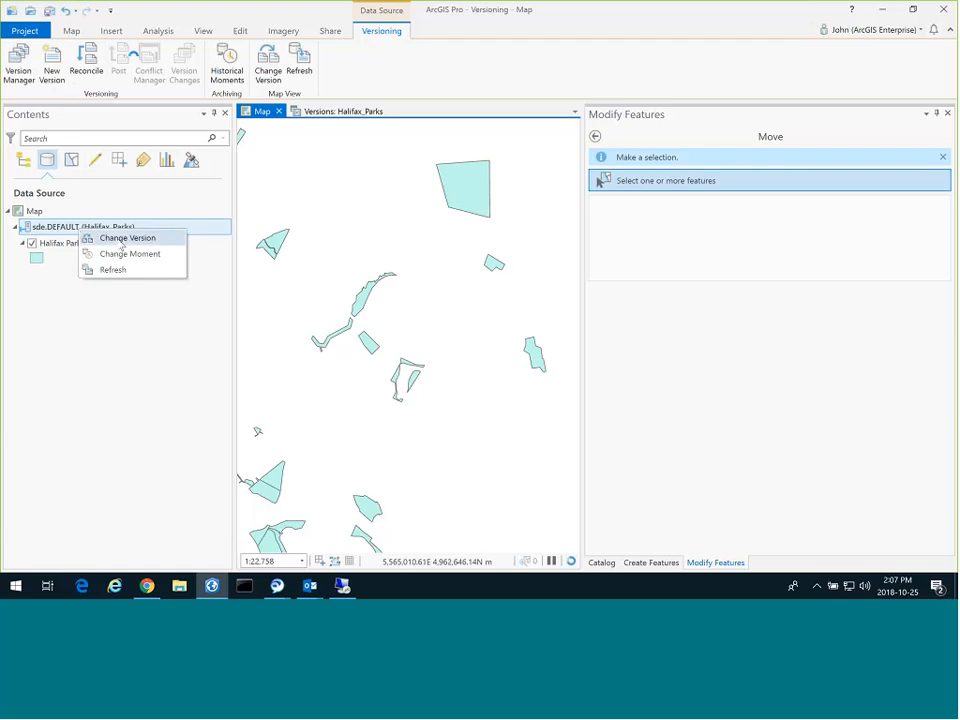
click(122, 239)
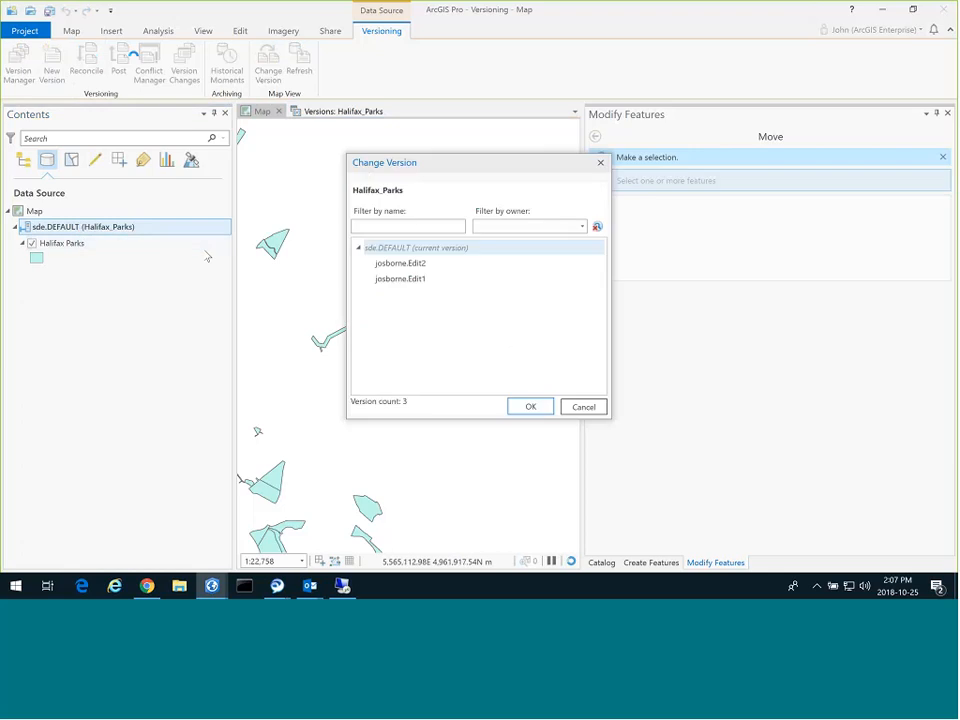
click(400, 264)
click(538, 405)
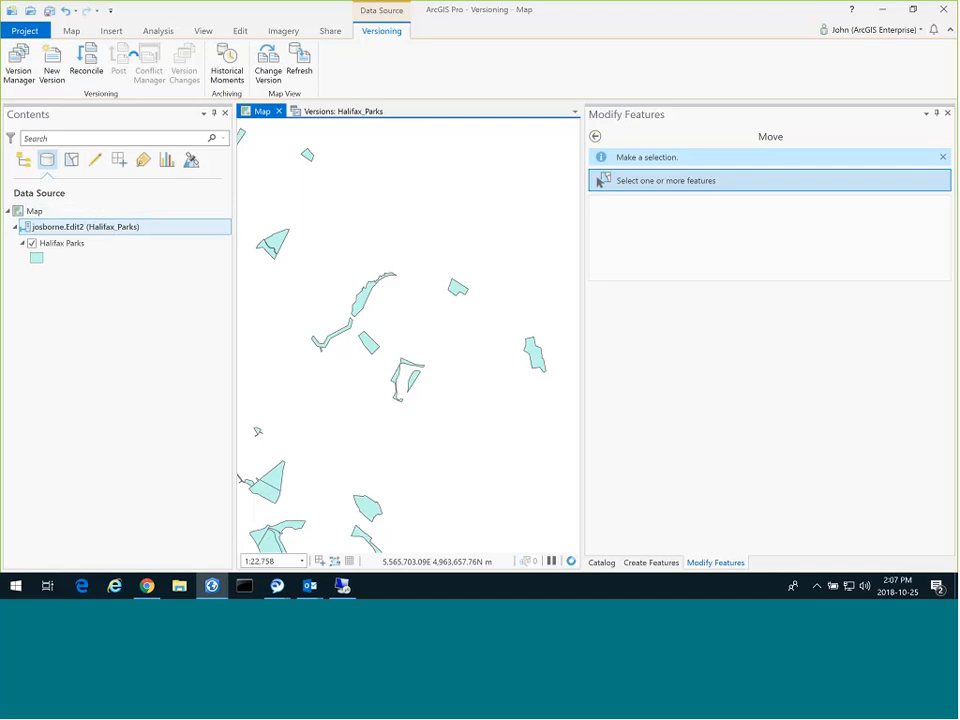
Switch the map to josborne.Edit1, then back to josborne.Edit2.
right_click(95, 228)
click(143, 238)
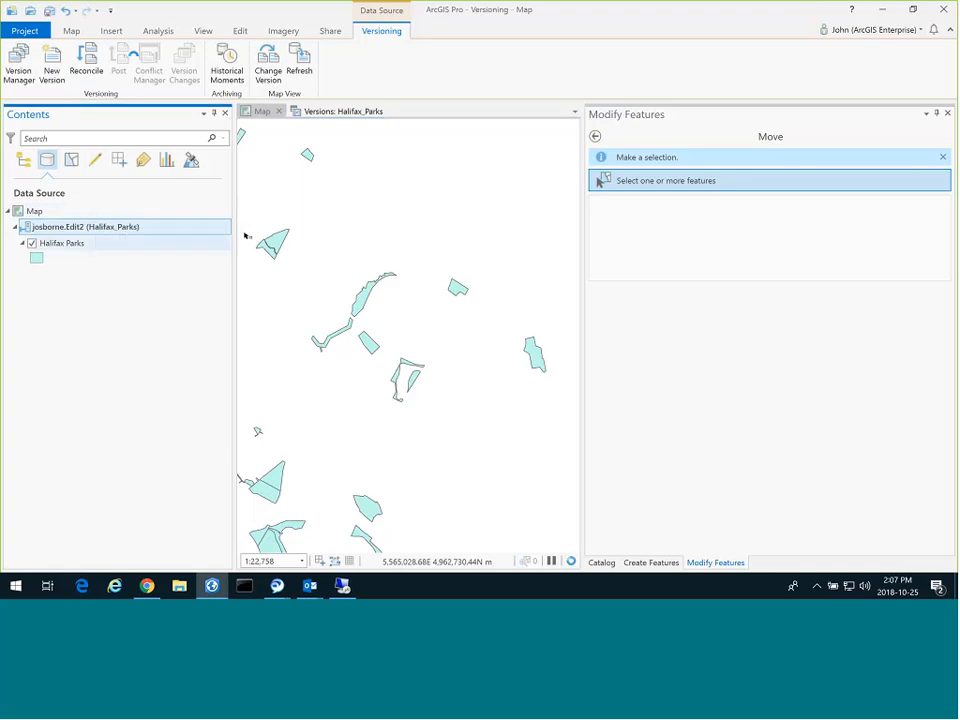
click(400, 278)
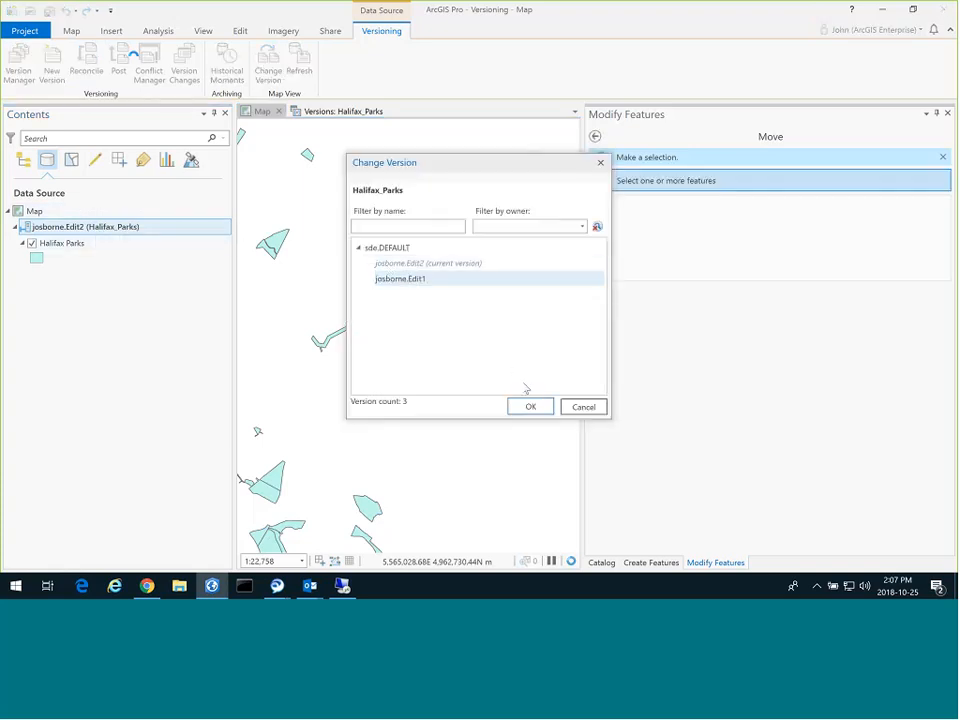
click(528, 404)
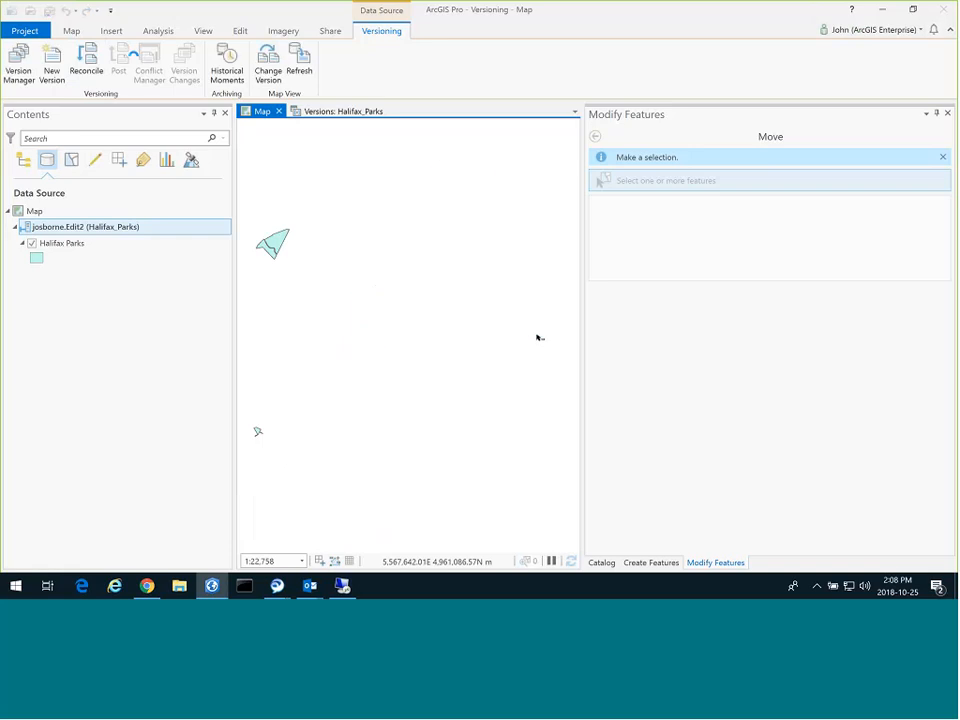
right_click(89, 228)
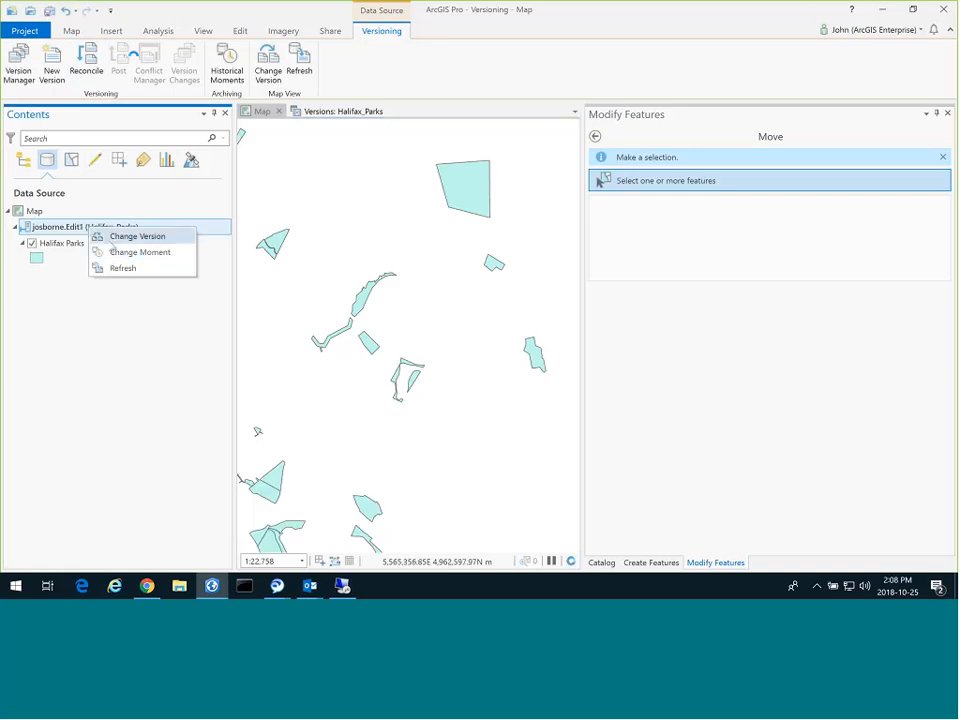
click(137, 236)
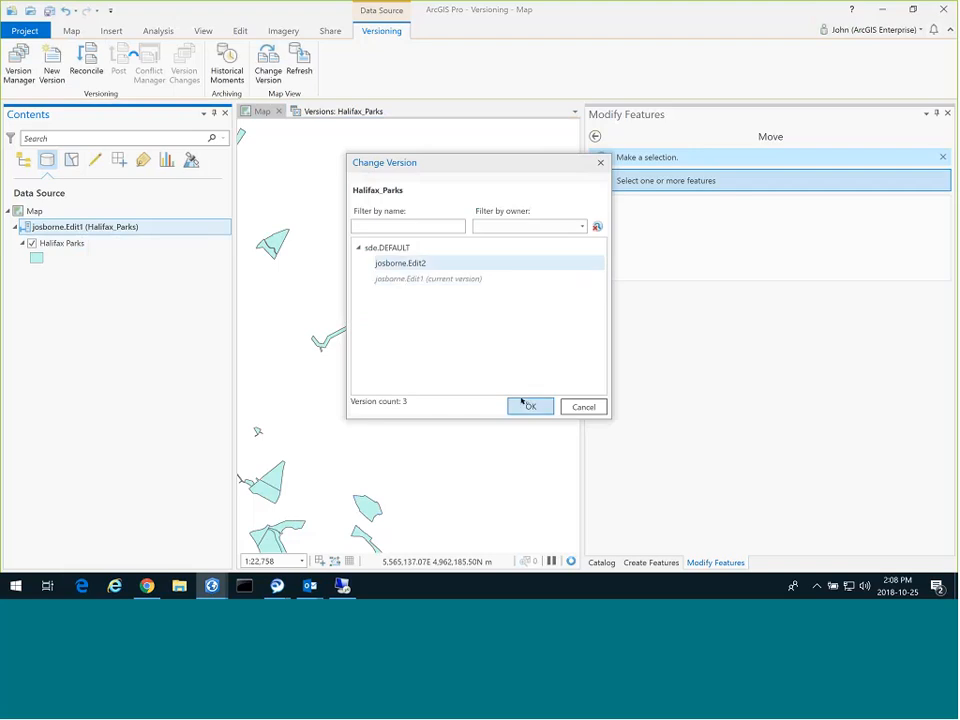
click(531, 406)
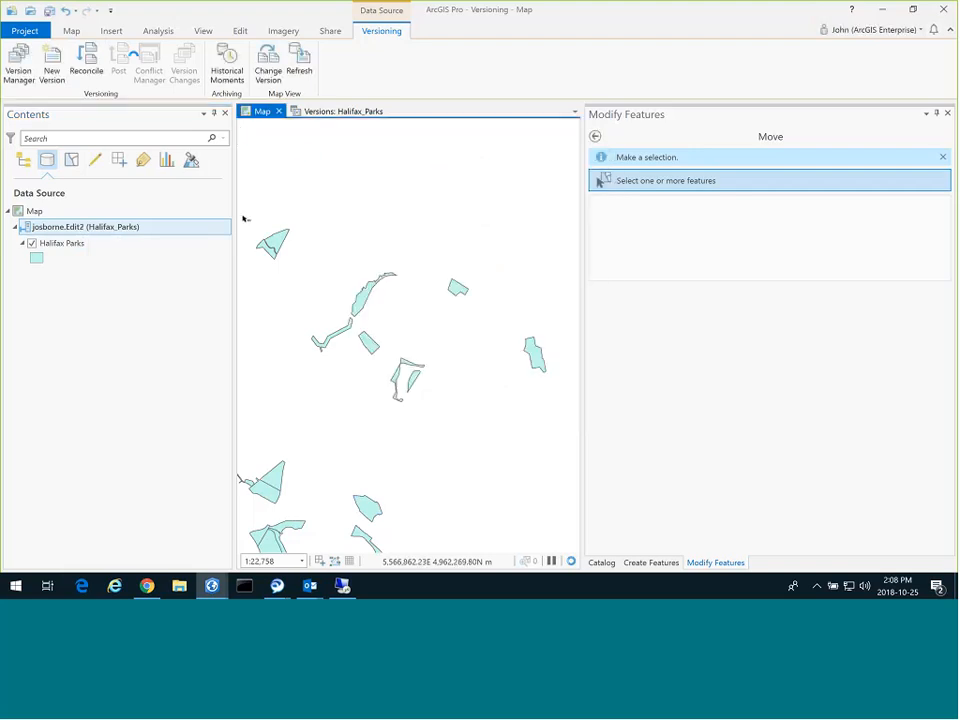
click(241, 31)
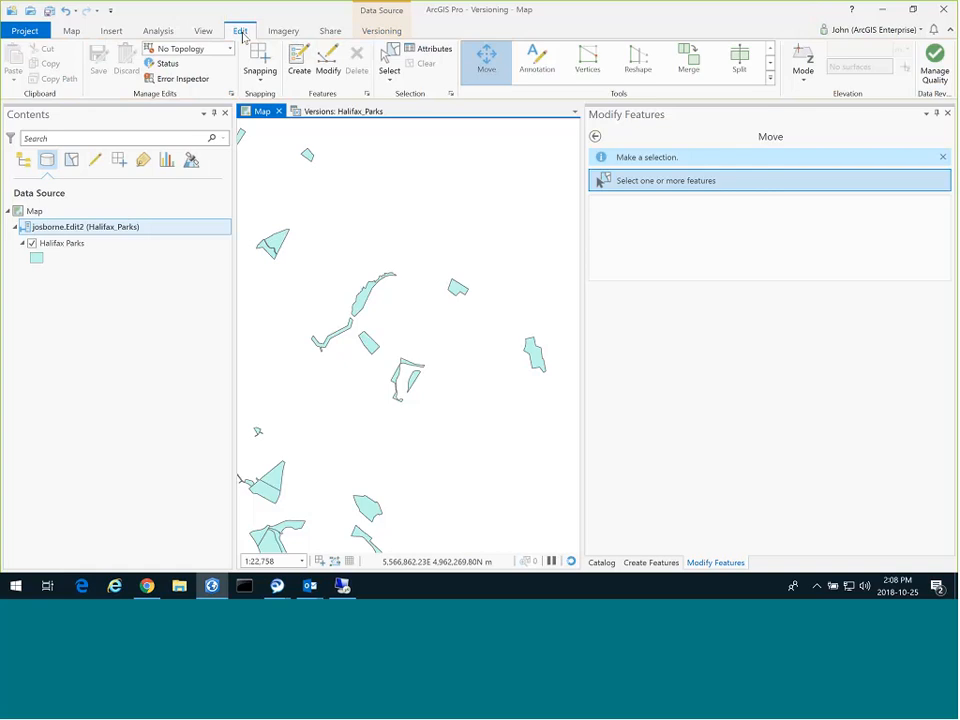
click(601, 180)
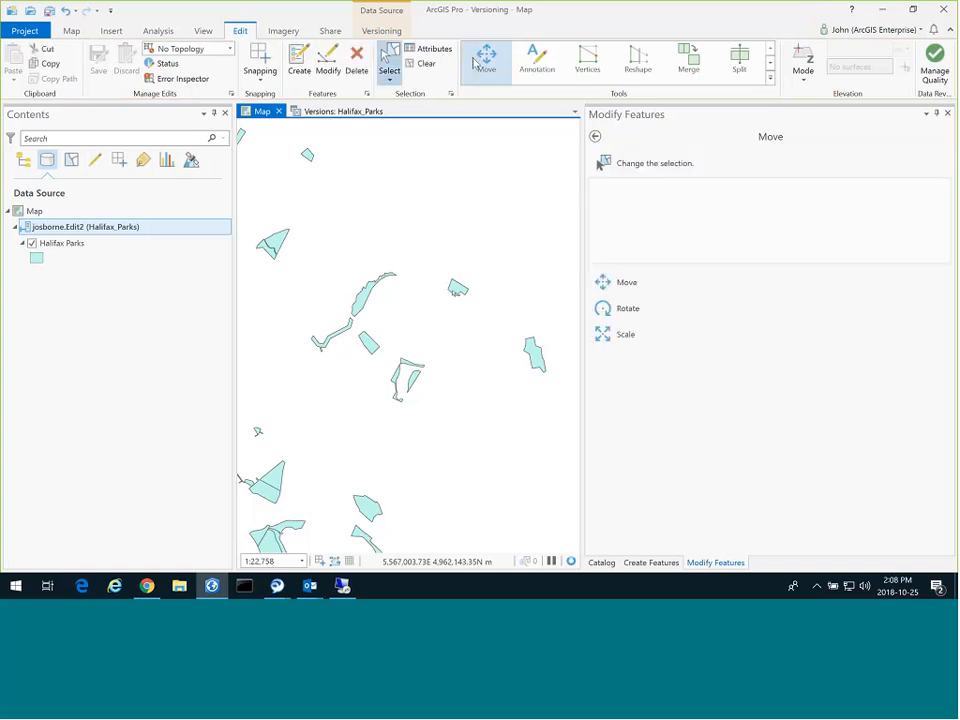
click(457, 288)
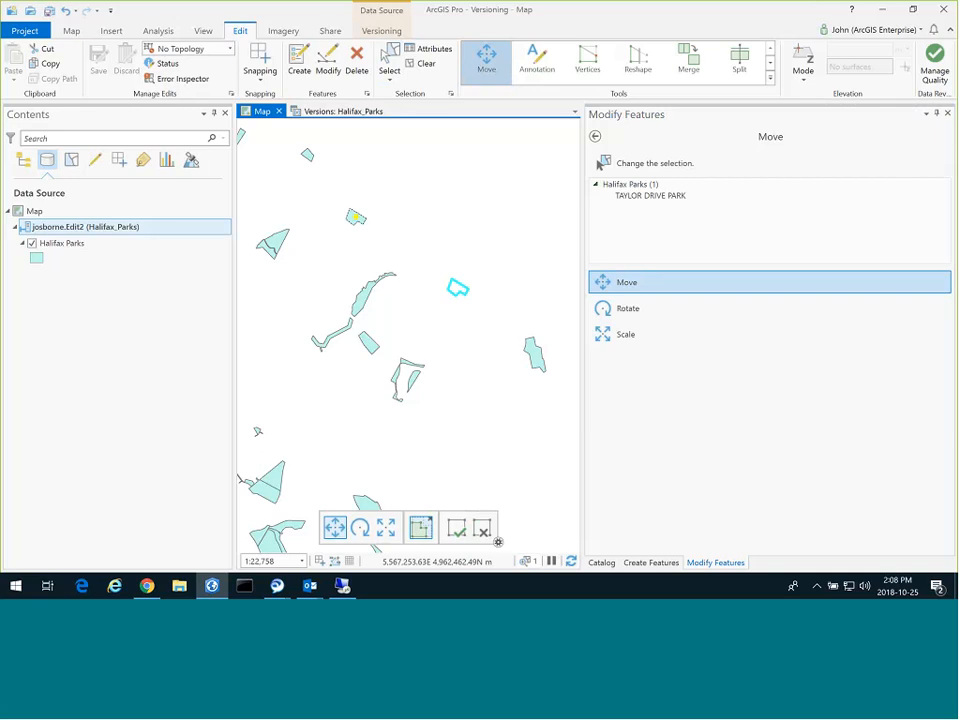
click(457, 528)
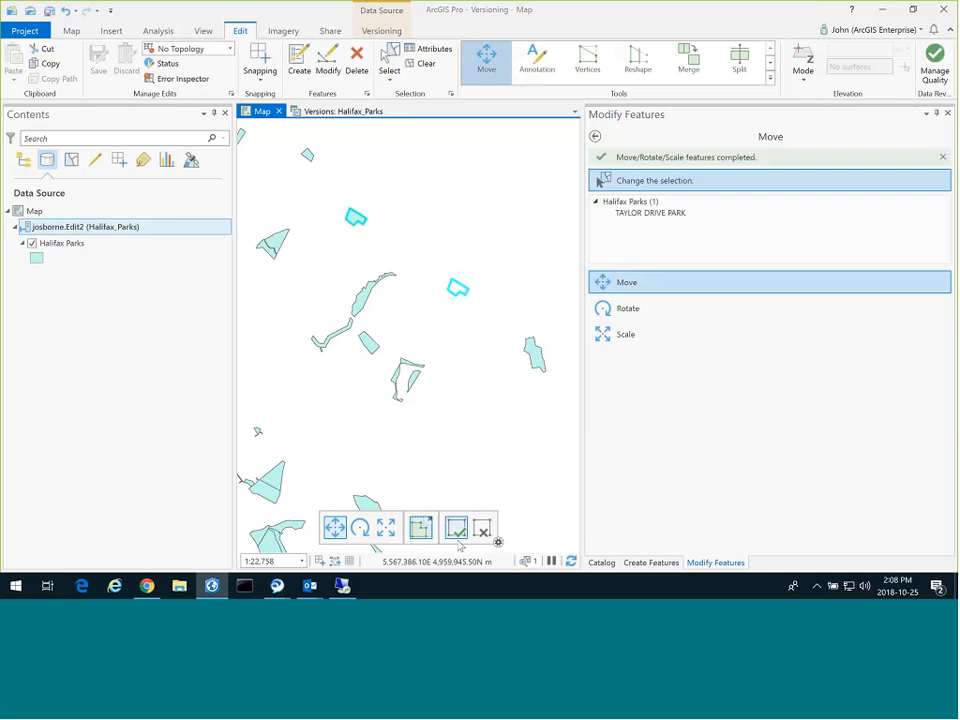
click(98, 62)
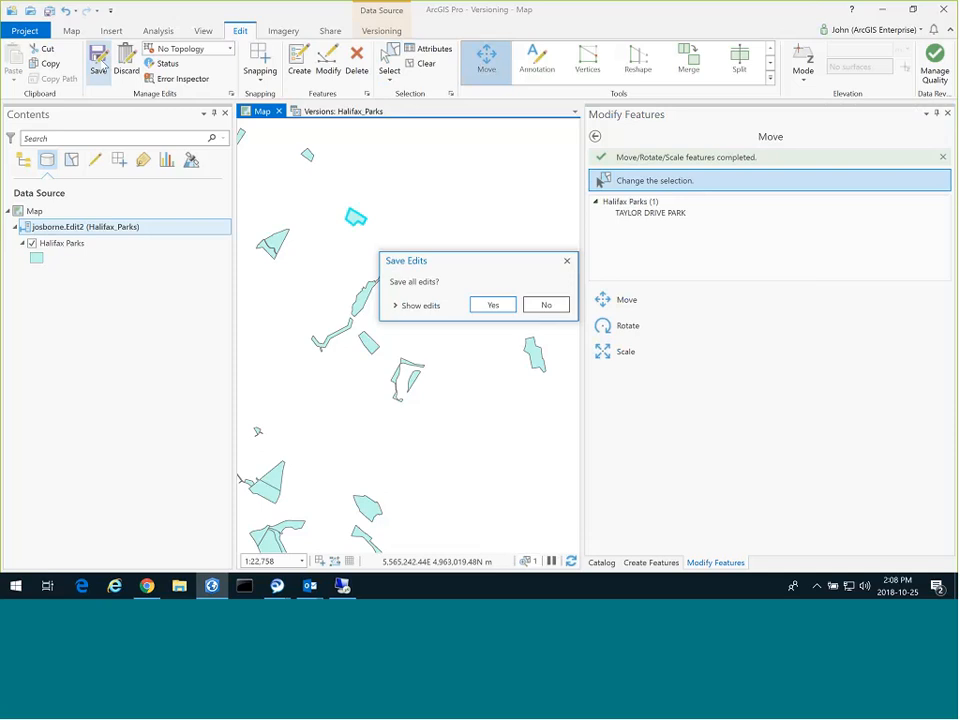
click(497, 304)
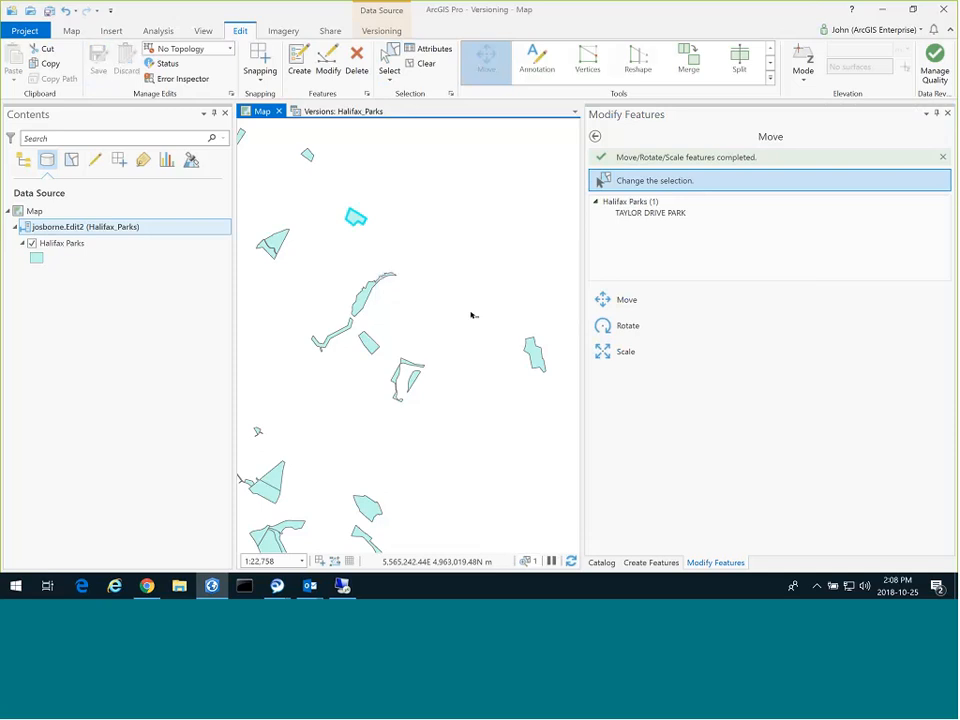
click(32, 211)
click(66, 227)
click(383, 31)
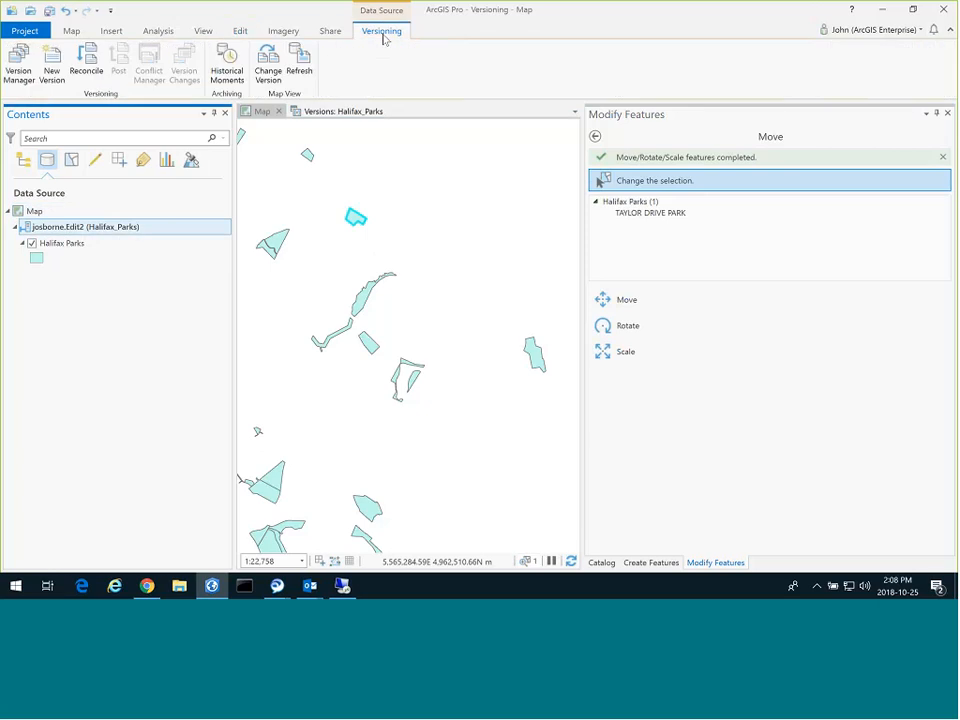
click(88, 68)
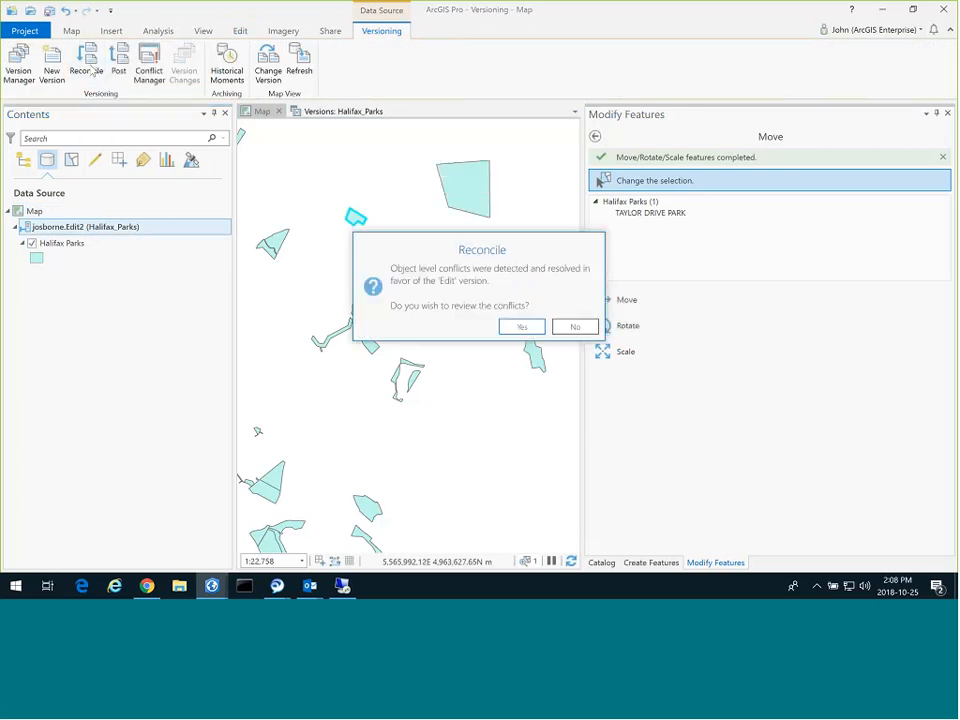
click(523, 328)
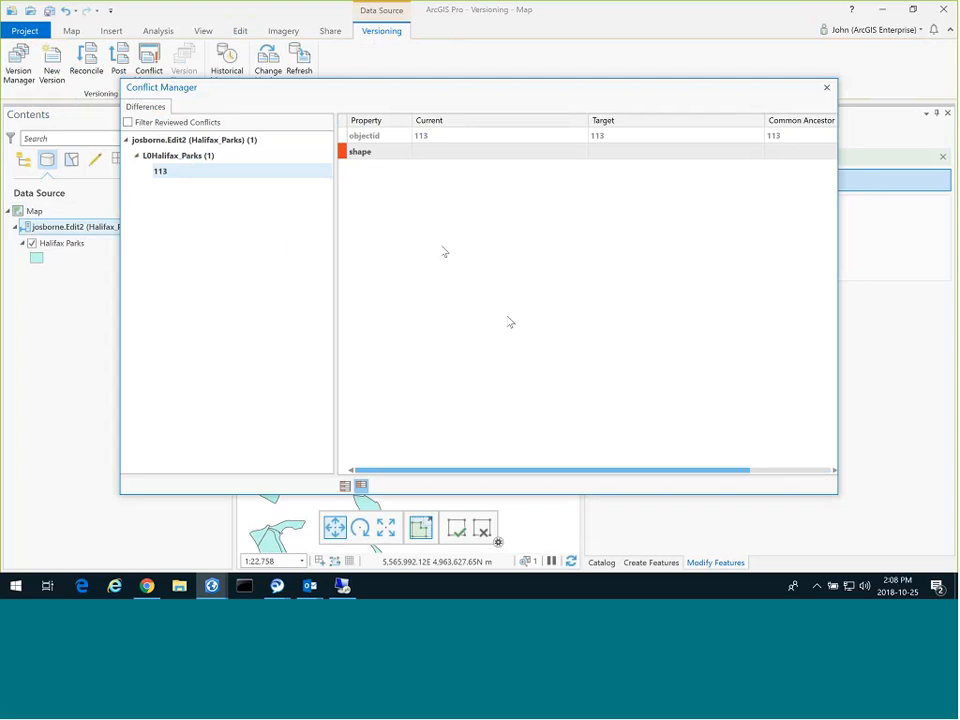
click(352, 153)
right_click(350, 155)
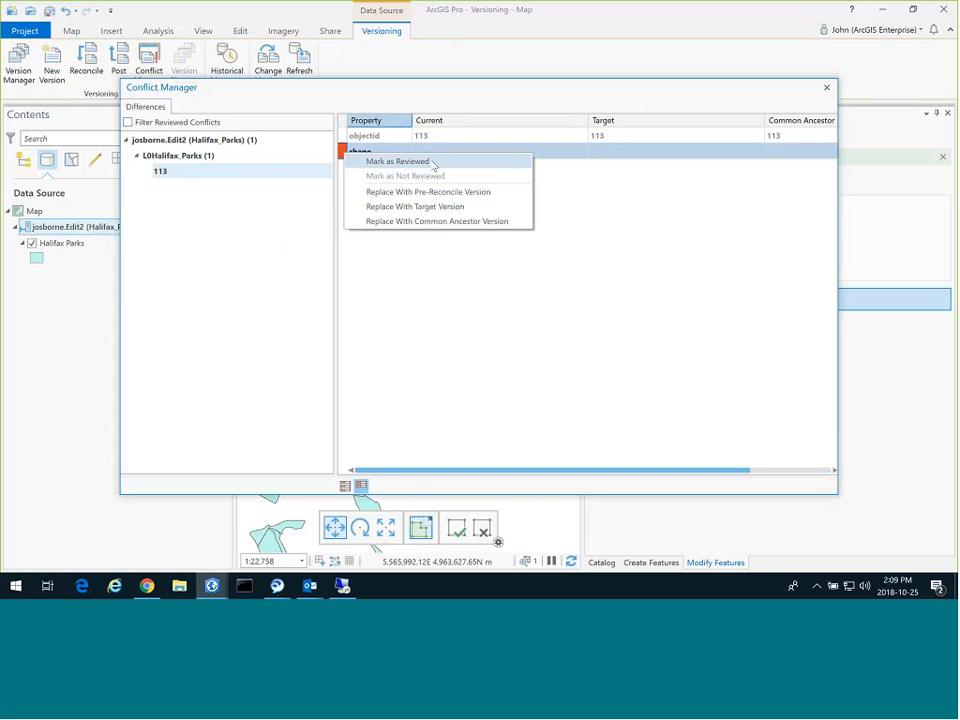
click(433, 163)
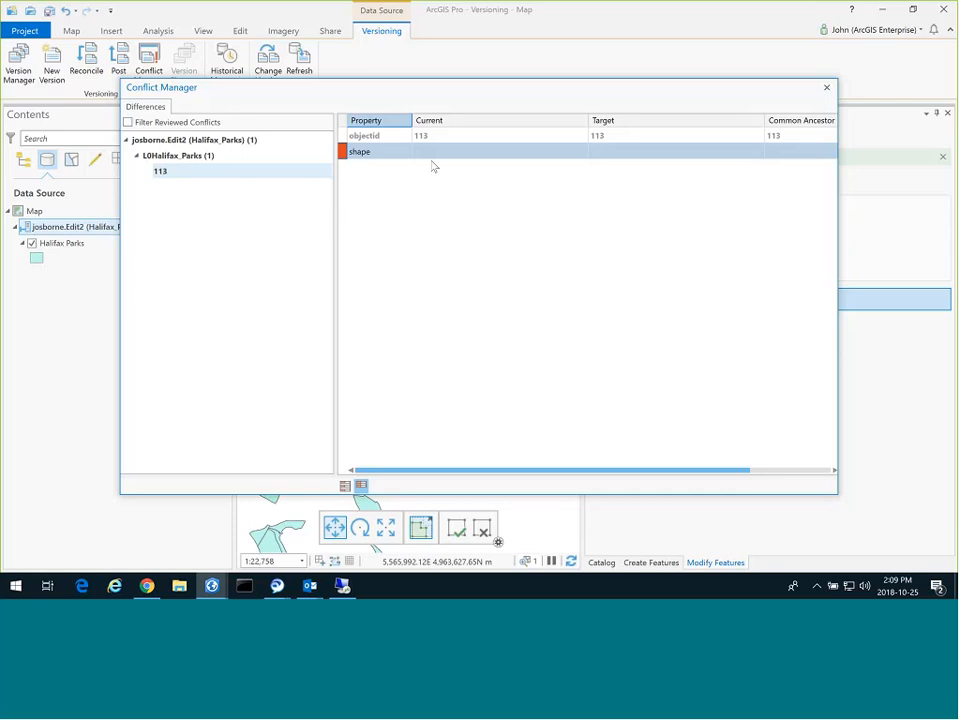
click(433, 155)
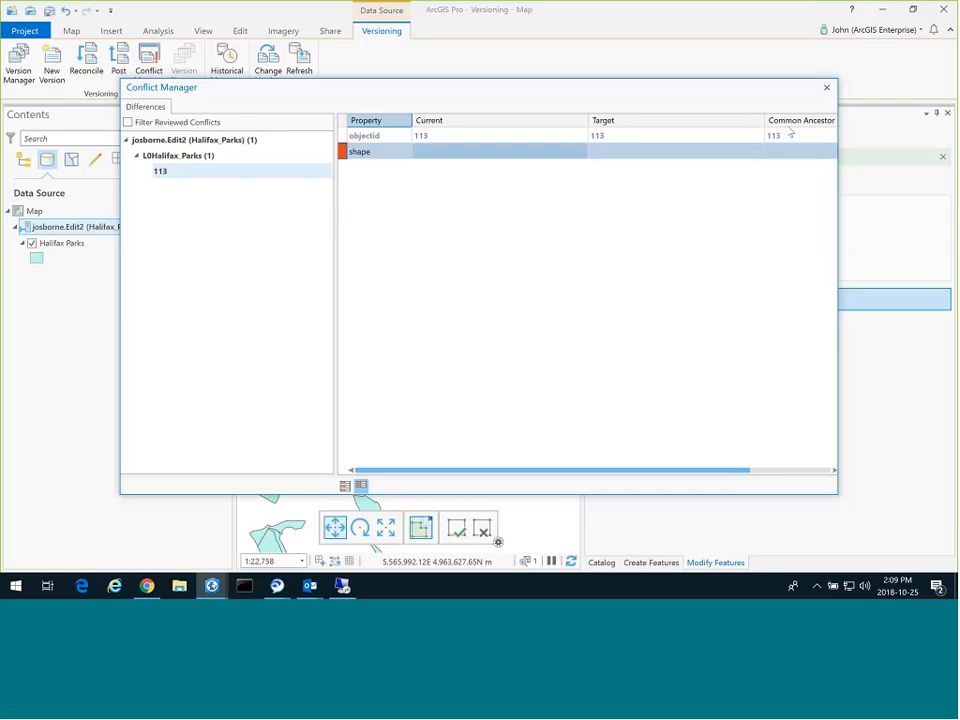
Post Edit2's reconciled edits to DEFAULT, accepting automatic conflict resolution, then show the Summary slide.
click(827, 88)
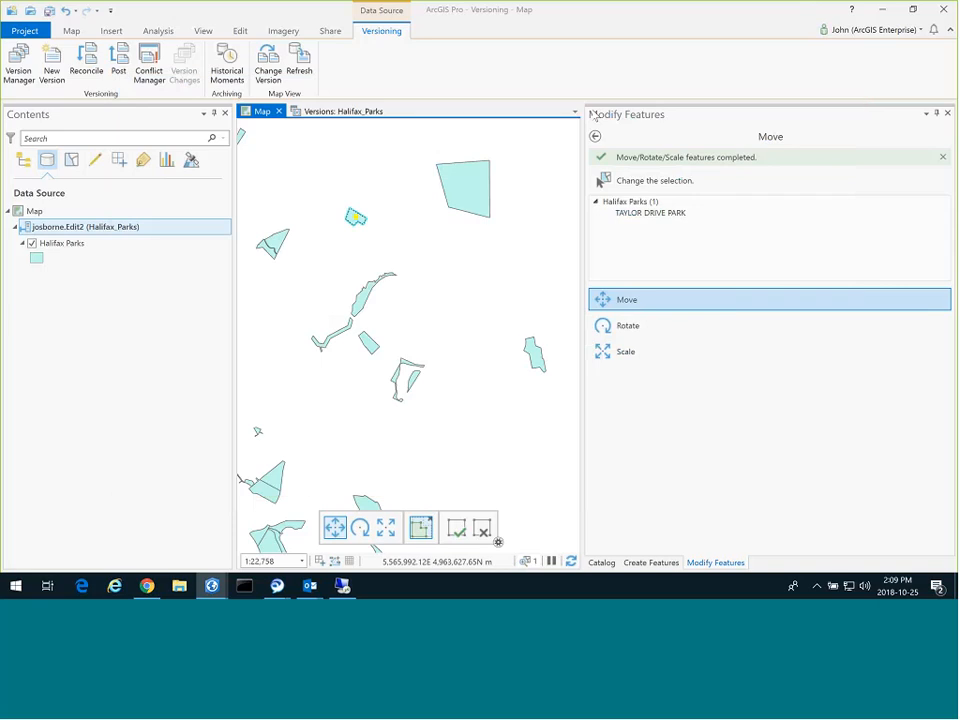
click(121, 62)
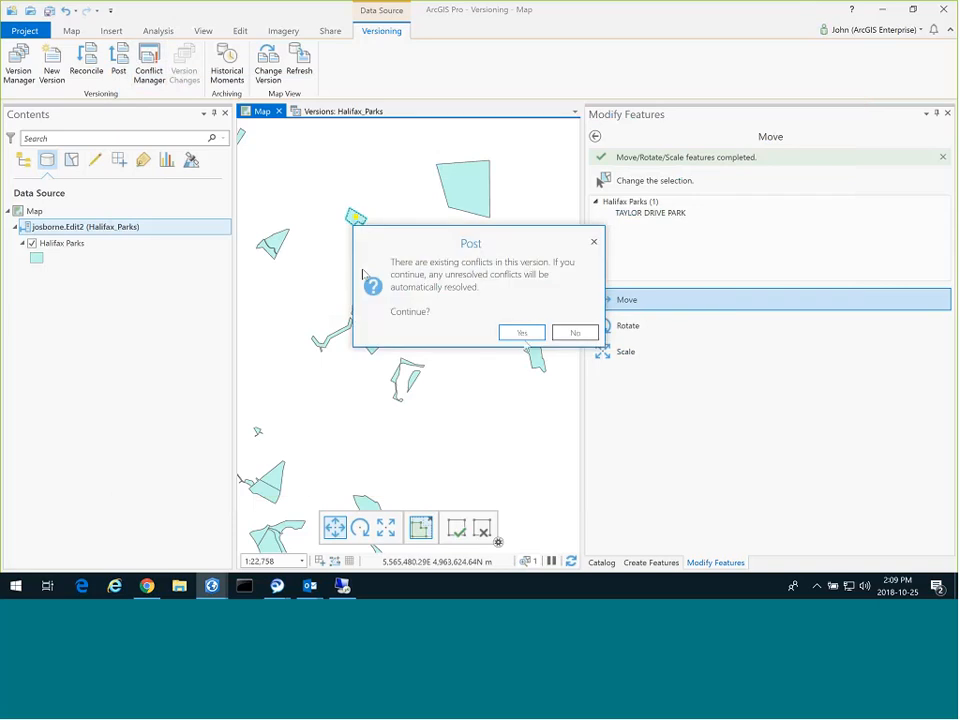
click(523, 334)
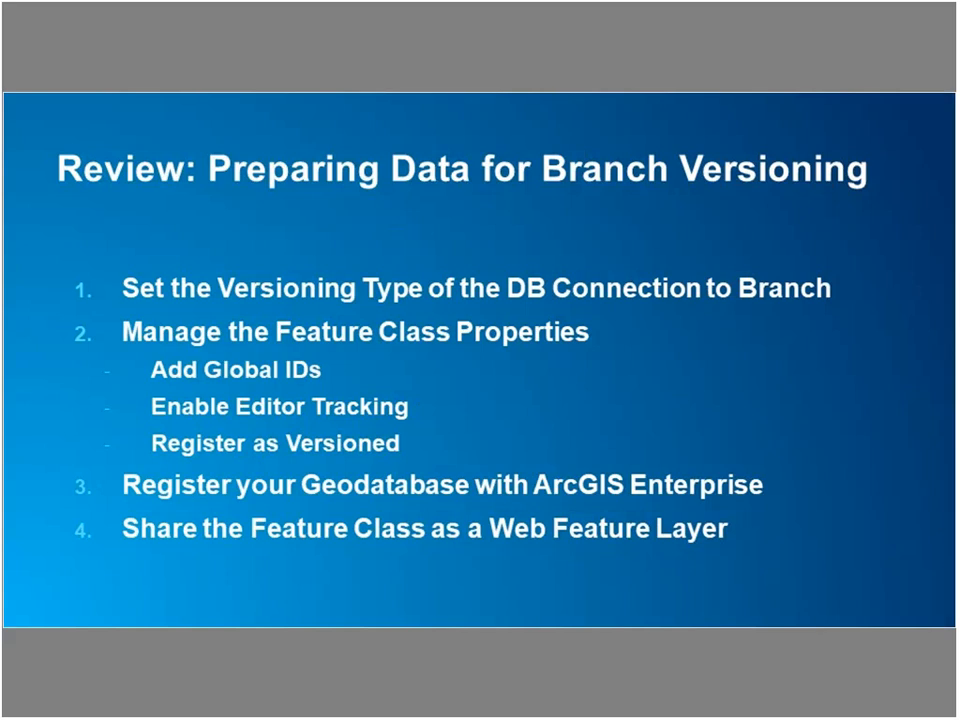
key(Right)
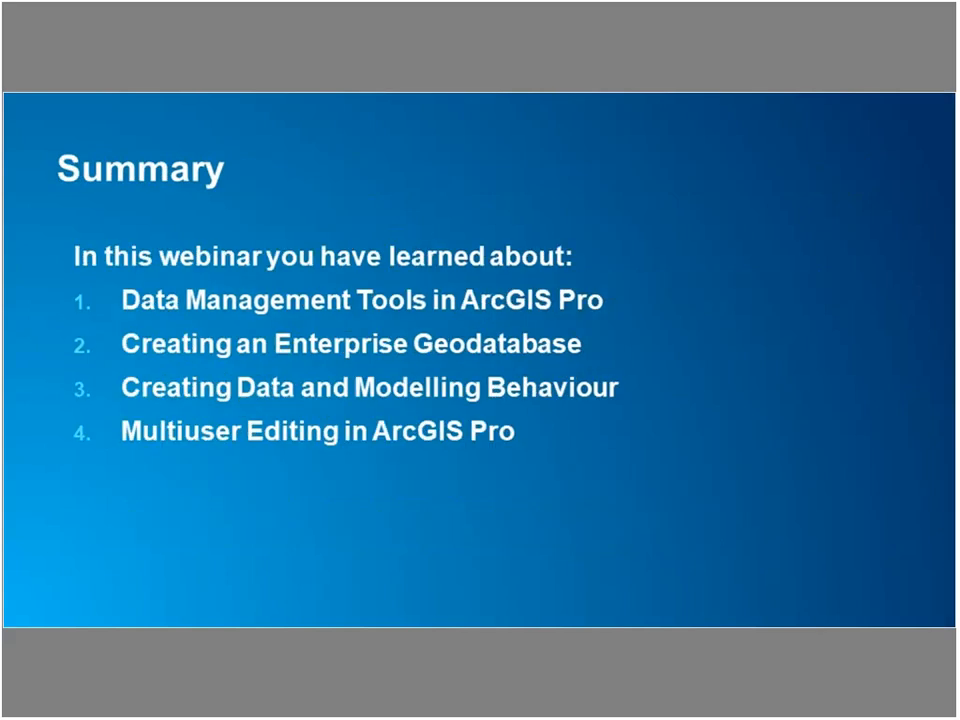